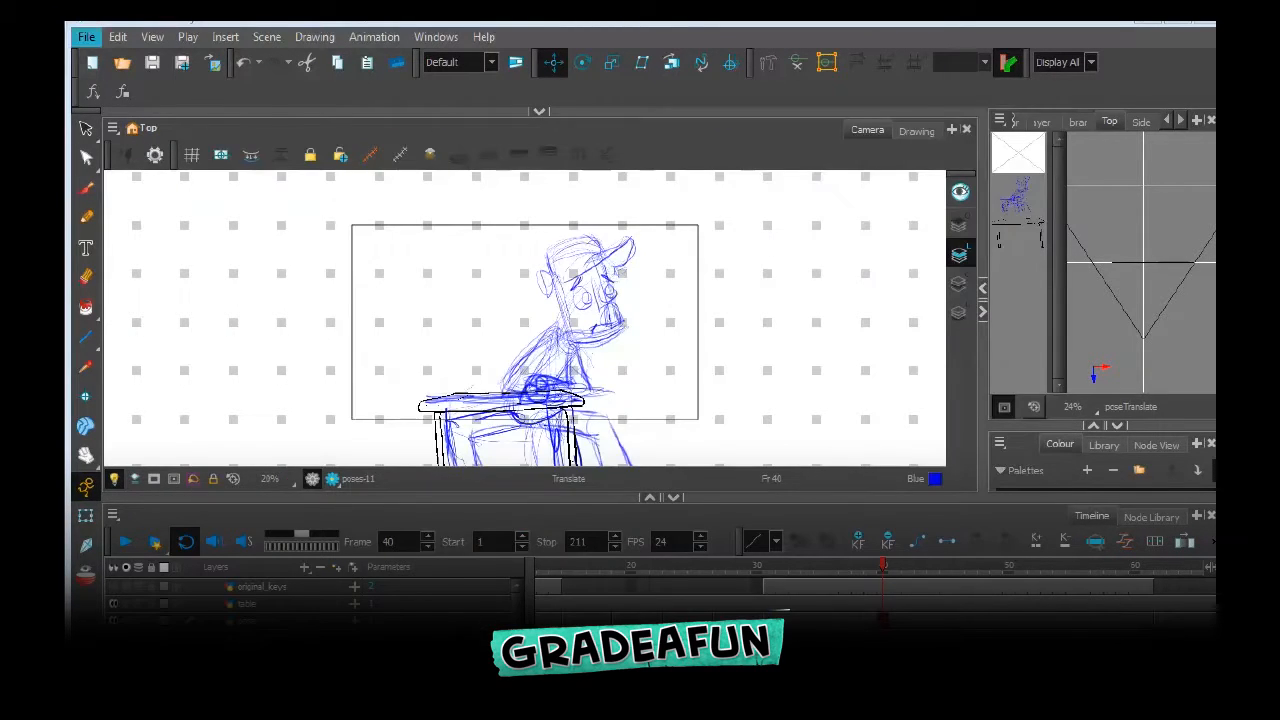
Clear the poses layer's exposure at frame 116 to leave an empty cell before the frame 121 drawing
{"action": "left_click", "coordinate": [86, 37]}
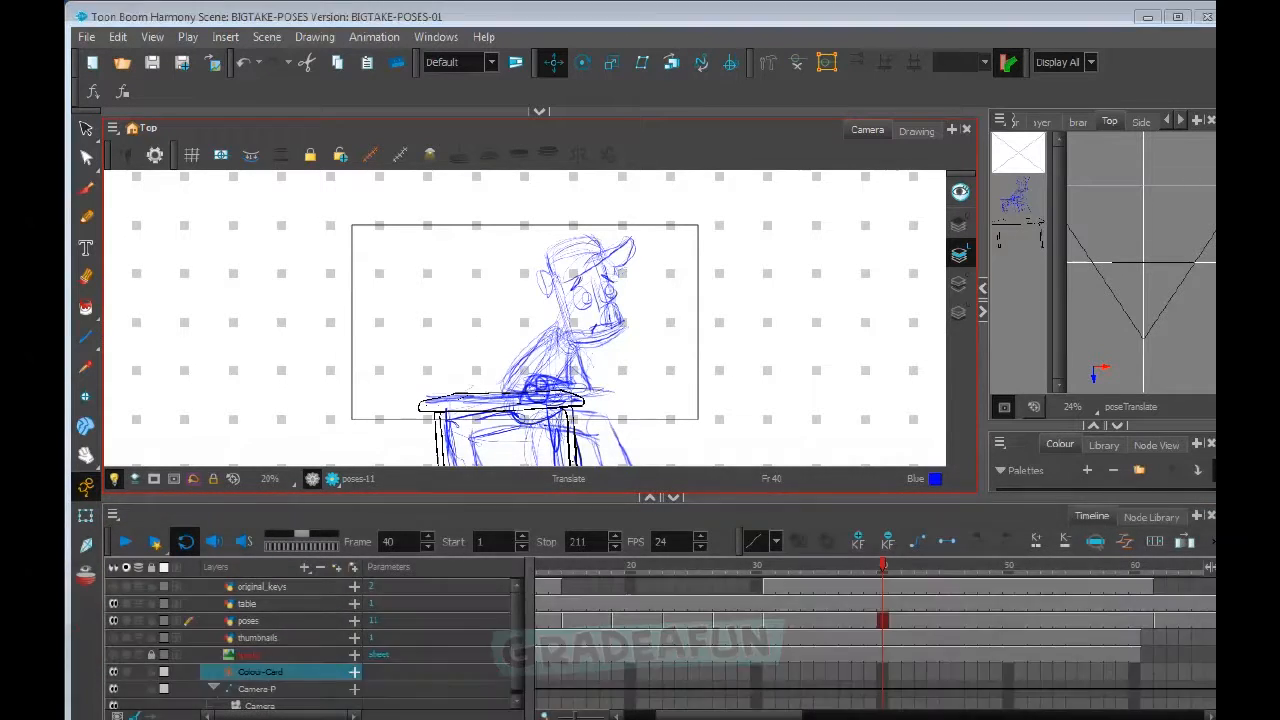
{"action": "left_click_drag", "start_coordinate": [685, 567], "coordinate": [811, 567]}
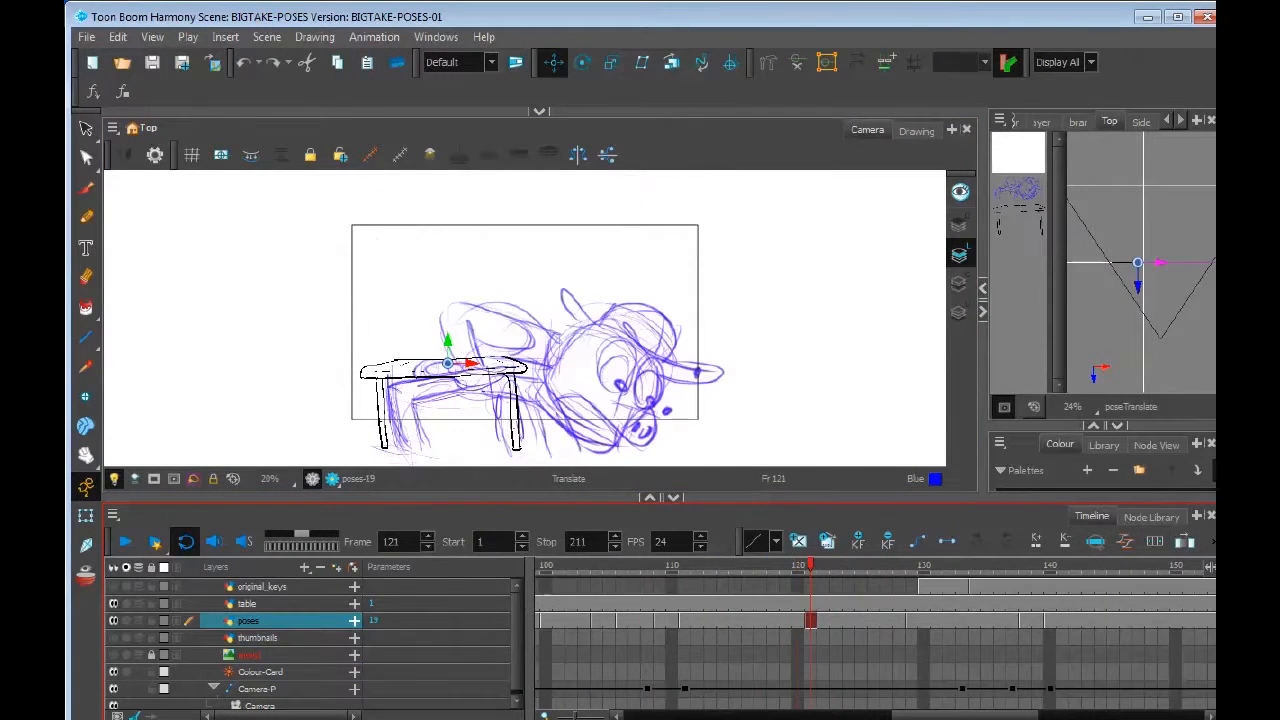
{"action": "key", "text": "Delete"}
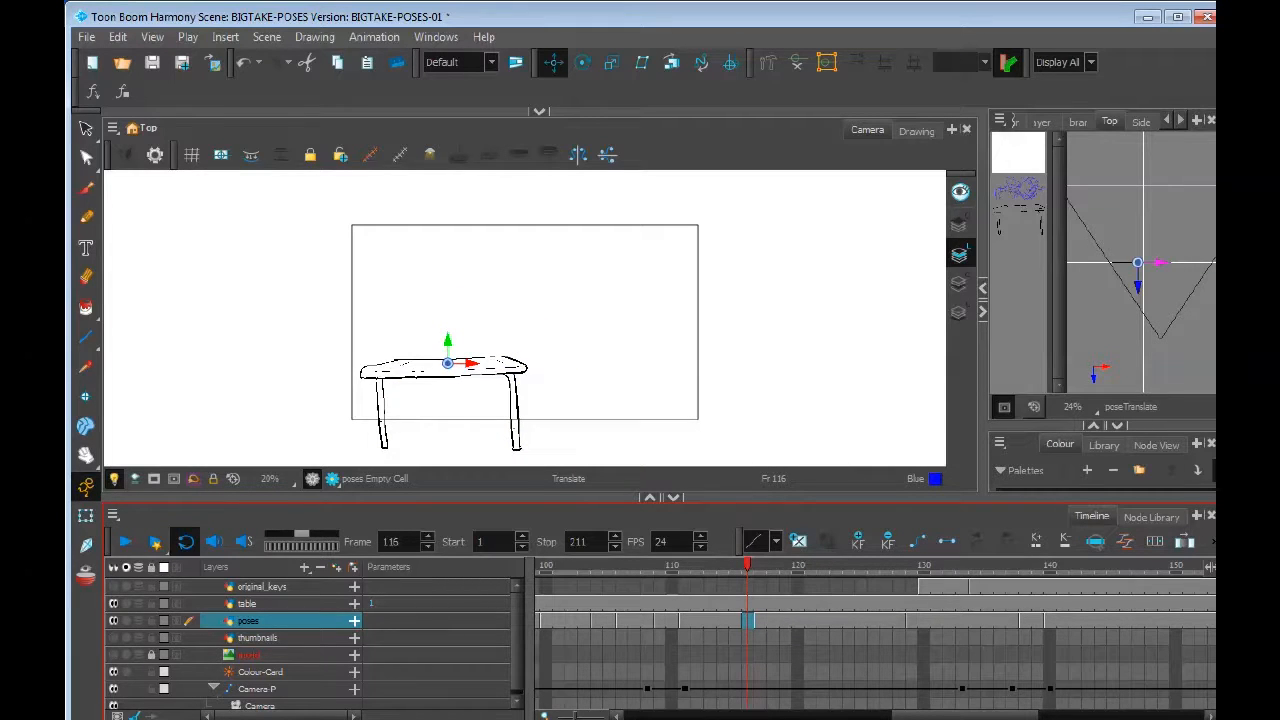
Step back and forth through the drawings around frame 116 to examine the motion between the neighbouring poses
{"action": "key", "text": "period"}
{"action": "key", "text": "comma"}
{"action": "key", "text": "comma"}
{"action": "key", "text": "period"}
{"action": "key", "text": "period"}
{"action": "key", "text": "comma"}
{"action": "key", "text": "comma"}
{"action": "key", "text": "period"}
{"action": "key", "text": "period"}
{"action": "key", "text": "comma"}
{"action": "key", "text": "comma"}
{"action": "key", "text": "comma"}
{"action": "key", "text": "comma"}
{"action": "key", "text": "comma"}
{"action": "key", "text": "comma"}
{"action": "key", "text": "comma"}
{"action": "key", "text": "comma"}
{"action": "key", "text": "period"}
{"action": "key", "text": "period"}
{"action": "key", "text": "comma"}
{"action": "key", "text": "comma"}
{"action": "key", "text": "period"}
{"action": "key", "text": "period"}
{"action": "key", "text": "period"}
{"action": "key", "text": "period"}
{"action": "key", "text": "comma"}
{"action": "key", "text": "comma"}
{"action": "key", "text": "comma"}
{"action": "key", "text": "comma"}
{"action": "key", "text": "period"}
{"action": "key", "text": "period"}
{"action": "key", "text": "period"}
{"action": "key", "text": "period"}
{"action": "key", "text": "period"}
{"action": "key", "text": "period"}
{"action": "key", "text": "period"}
{"action": "key", "text": "period"}
Show the neighbouring poses with onion skin at frame 116, isolate the poses layer and enlarge the Camera view
{"action": "left_click", "coordinate": [747, 620]}
{"action": "key", "text": "alt+o"}
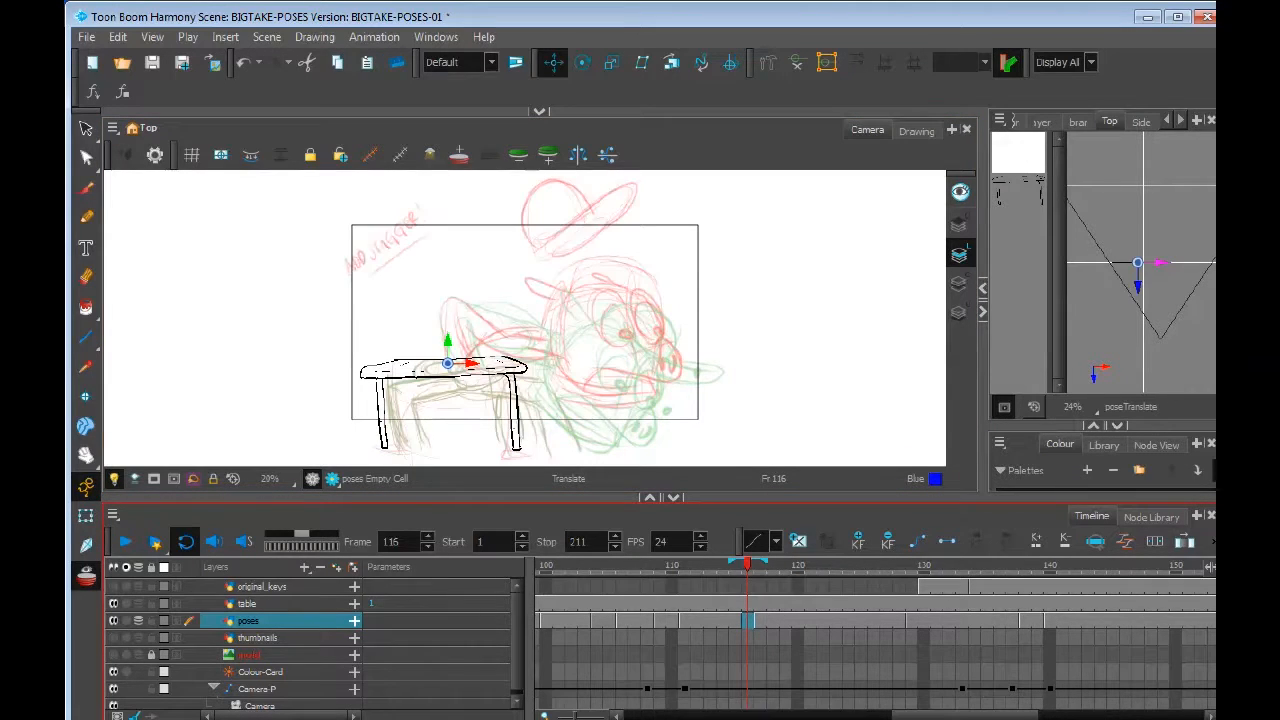
{"action": "left_click", "coordinate": [126, 621]}
{"action": "left_click", "coordinate": [673, 497]}
{"action": "mouse_move", "coordinate": [716, 522]}
{"action": "left_mouse_down"}
{"action": "mouse_move", "coordinate": [718, 544]}
{"action": "mouse_move", "coordinate": [726, 529]}
{"action": "left_mouse_up"}
{"action": "scroll", "coordinate": [718, 544], "scroll_direction": "up", "scroll_amount": 1}
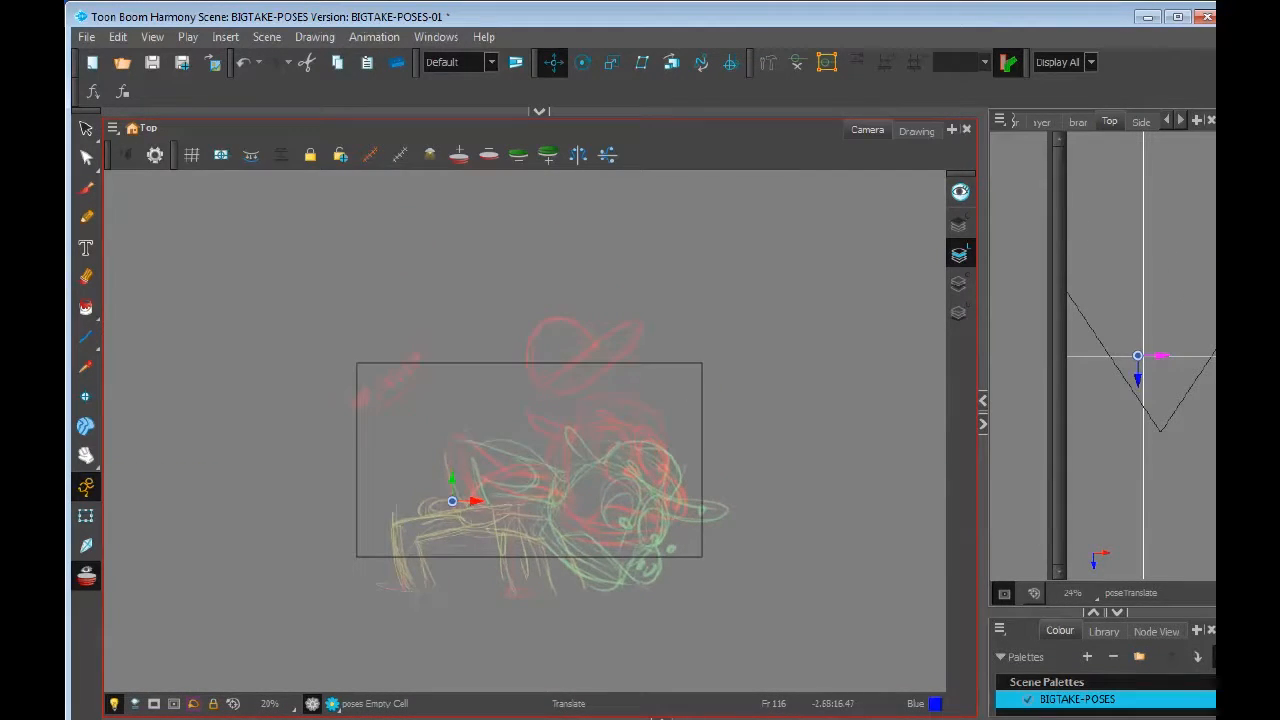
Sketch a rough in-between at frame 116 with the Brush: leg lines, rounded head, ear and cap with brim
{"action": "key", "text": "alt+b"}
{"action": "left_click_drag", "start_coordinate": [307, 536], "coordinate": [398, 513]}
{"action": "left_click_drag", "start_coordinate": [406, 577], "coordinate": [439, 598]}
{"action": "mouse_move", "coordinate": [539, 409]}
{"action": "left_mouse_down"}
{"action": "mouse_move", "coordinate": [637, 373]}
{"action": "mouse_move", "coordinate": [664, 465]}
{"action": "left_mouse_up"}
{"action": "mouse_move", "coordinate": [540, 392]}
{"action": "left_mouse_down"}
{"action": "mouse_move", "coordinate": [530, 402]}
{"action": "mouse_move", "coordinate": [632, 347]}
{"action": "left_mouse_up"}
{"action": "left_click_drag", "start_coordinate": [526, 374], "coordinate": [610, 362]}
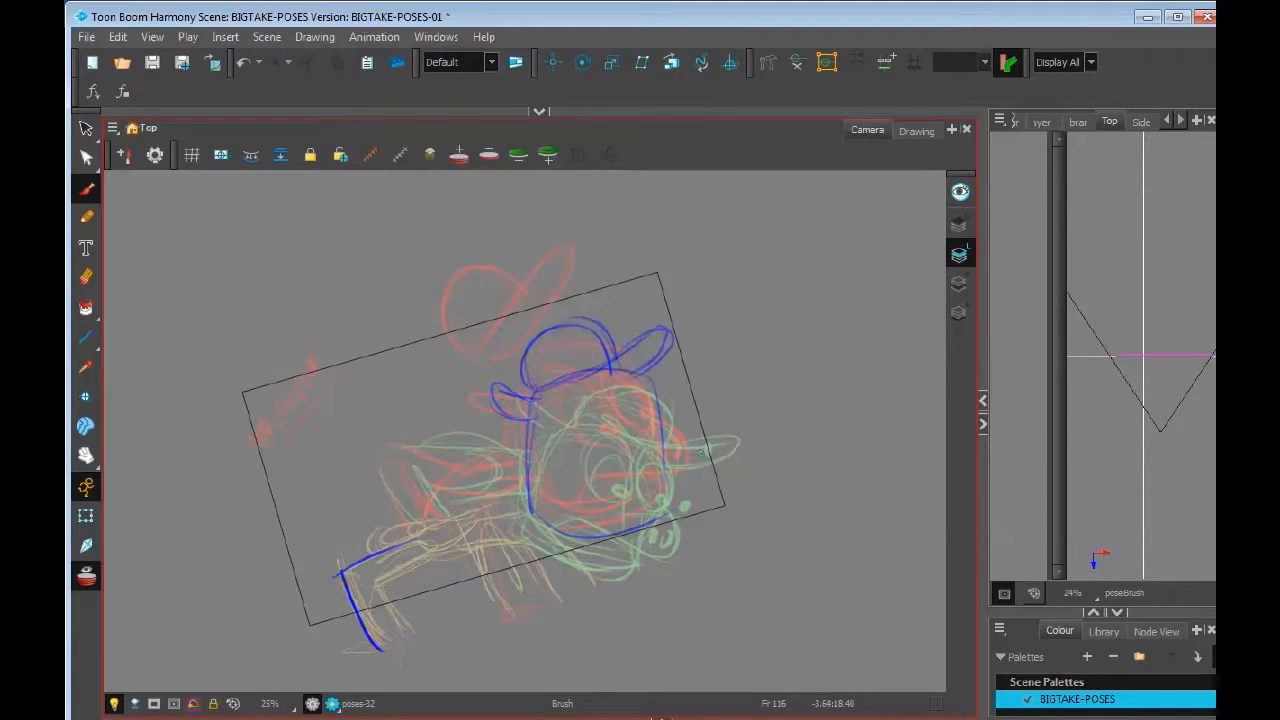
{"action": "left_click_drag", "start_coordinate": [662, 488], "coordinate": [579, 536]}
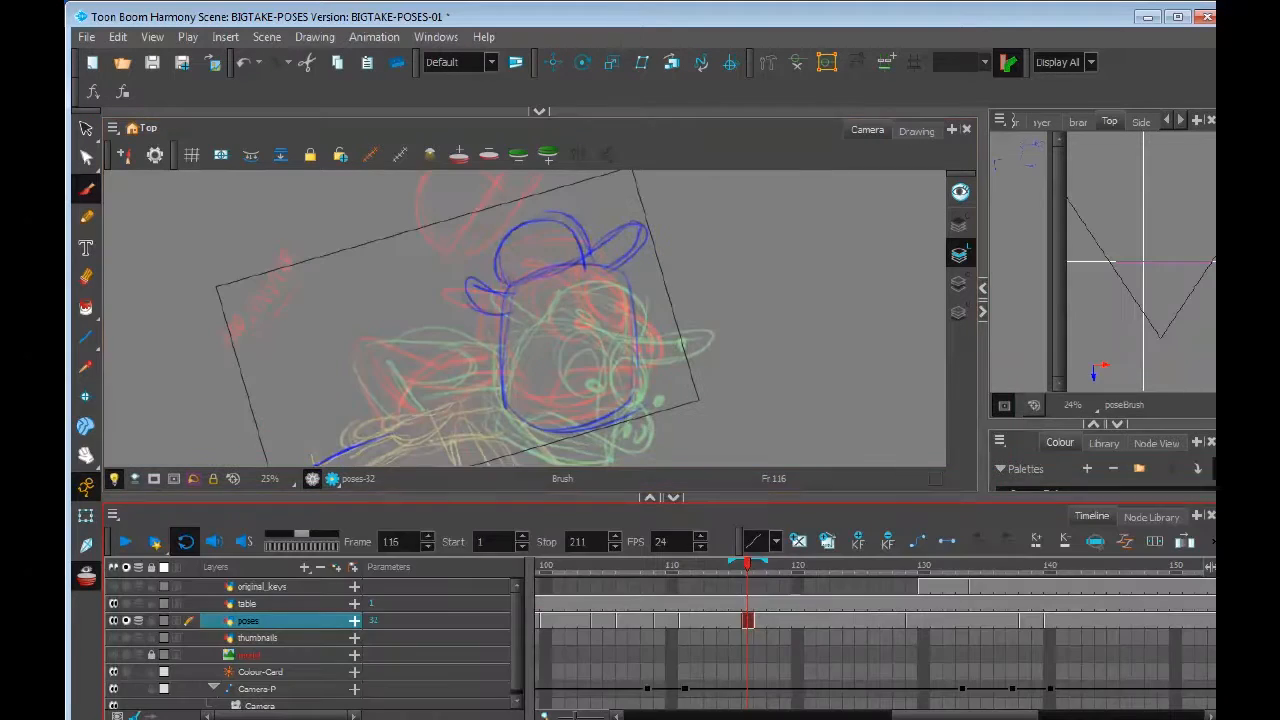
Turn off onion skin and step through the surrounding frames to examine how the frame 116 sketch moves between poses
{"action": "key", "text": "alt+o"}
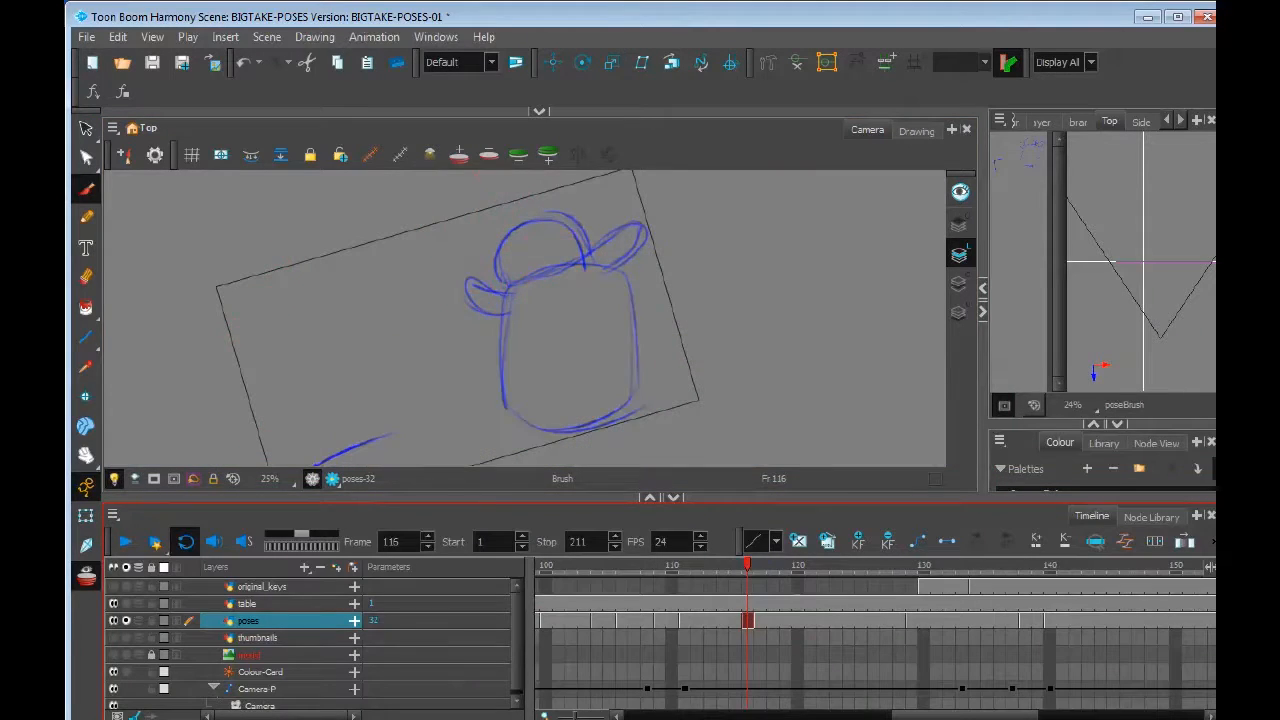
{"action": "key", "text": "comma"}
{"action": "key", "text": "comma"}
{"action": "key", "text": "comma"}
{"action": "key", "text": "comma"}
{"action": "key", "text": "comma"}
{"action": "key", "text": "period"}
{"action": "key", "text": "period"}
{"action": "key", "text": "period"}
{"action": "key", "text": "period"}
{"action": "key", "text": "period"}
{"action": "key", "text": "period"}
{"action": "key", "text": "period"}
{"action": "key", "text": "period"}
{"action": "key", "text": "period"}
{"action": "key", "text": "period"}
{"action": "key", "text": "period"}
{"action": "key", "text": "comma"}
{"action": "key", "text": "comma"}
{"action": "key", "text": "comma"}
{"action": "key", "text": "comma"}
{"action": "key", "text": "comma"}
{"action": "key", "text": "comma"}
{"action": "key", "text": "comma"}
{"action": "key", "text": "comma"}
{"action": "key", "text": "comma"}
{"action": "key", "text": "comma"}
{"action": "key", "text": "comma"}
{"action": "key", "text": "period"}
{"action": "key", "text": "period"}
{"action": "key", "text": "period"}
{"action": "key", "text": "period"}
{"action": "key", "text": "period"}
{"action": "key", "text": "period"}
{"action": "key", "text": "period"}
{"action": "key", "text": "period"}
{"action": "key", "text": "period"}
{"action": "key", "text": "period"}
{"action": "key", "text": "period"}
{"action": "key", "text": "period"}
{"action": "key", "text": "period"}
{"action": "key", "text": "period"}
{"action": "key", "text": "period"}
{"action": "key", "text": "period"}
{"action": "key", "text": "period"}
{"action": "key", "text": "period"}
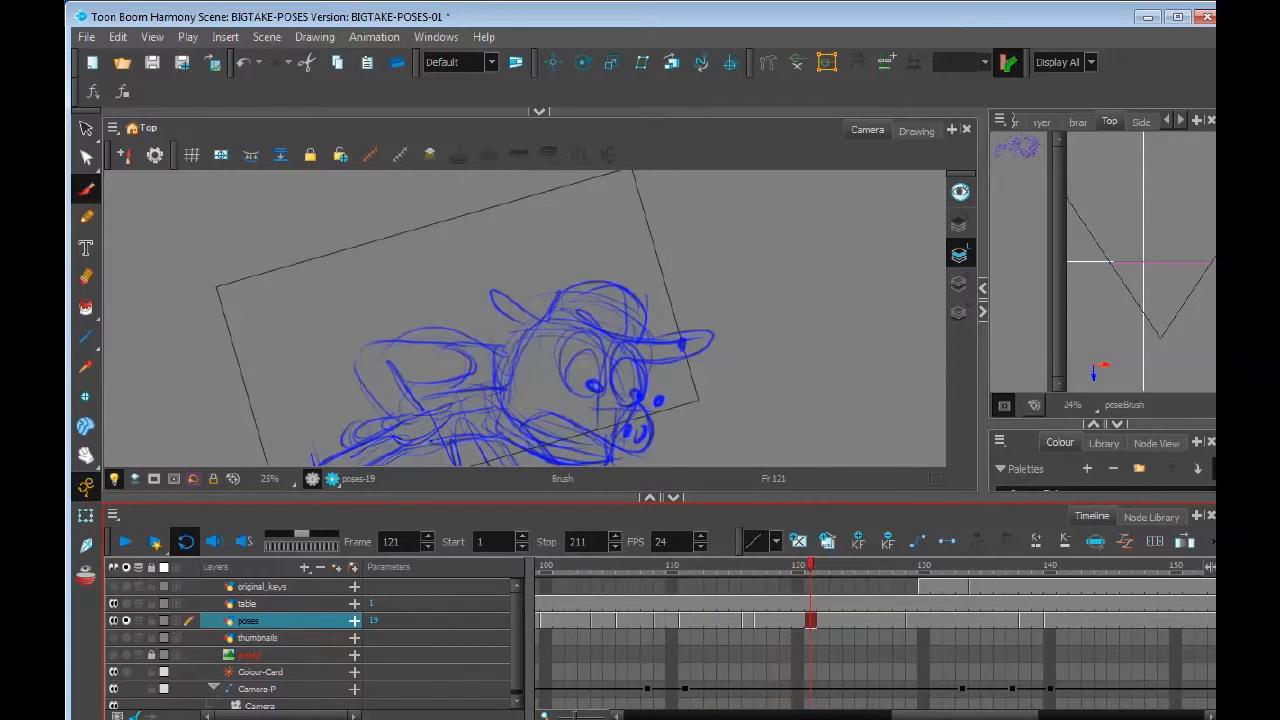
{"action": "key", "text": "comma"}
{"action": "key", "text": "comma"}
{"action": "key", "text": "comma"}
{"action": "key", "text": "comma"}
{"action": "key", "text": "comma"}
{"action": "key", "text": "comma"}
{"action": "key", "text": "comma"}
{"action": "key", "text": "comma"}
{"action": "key", "text": "comma"}
{"action": "key", "text": "comma"}
{"action": "key", "text": "comma"}
{"action": "key", "text": "comma"}
{"action": "key", "text": "comma"}
{"action": "key", "text": "comma"}
{"action": "key", "text": "comma"}
{"action": "key", "text": "comma"}
{"action": "key", "text": "comma"}
Clear the poses cell at frame 128 and turn onion skin back on
{"action": "key", "text": "period"}
{"action": "key", "text": "period"}
{"action": "key", "text": "period"}
{"action": "key", "text": "period"}
{"action": "key", "text": "Delete"}
{"action": "key", "text": "alt+o"}
Sketch the arched back, bent arms and hands of the in-between pose at frame 128, guided by the onion skin
{"action": "left_click_drag", "start_coordinate": [729, 371], "coordinate": [720, 398]}
{"action": "left_click_drag", "start_coordinate": [720, 398], "coordinate": [728, 363]}
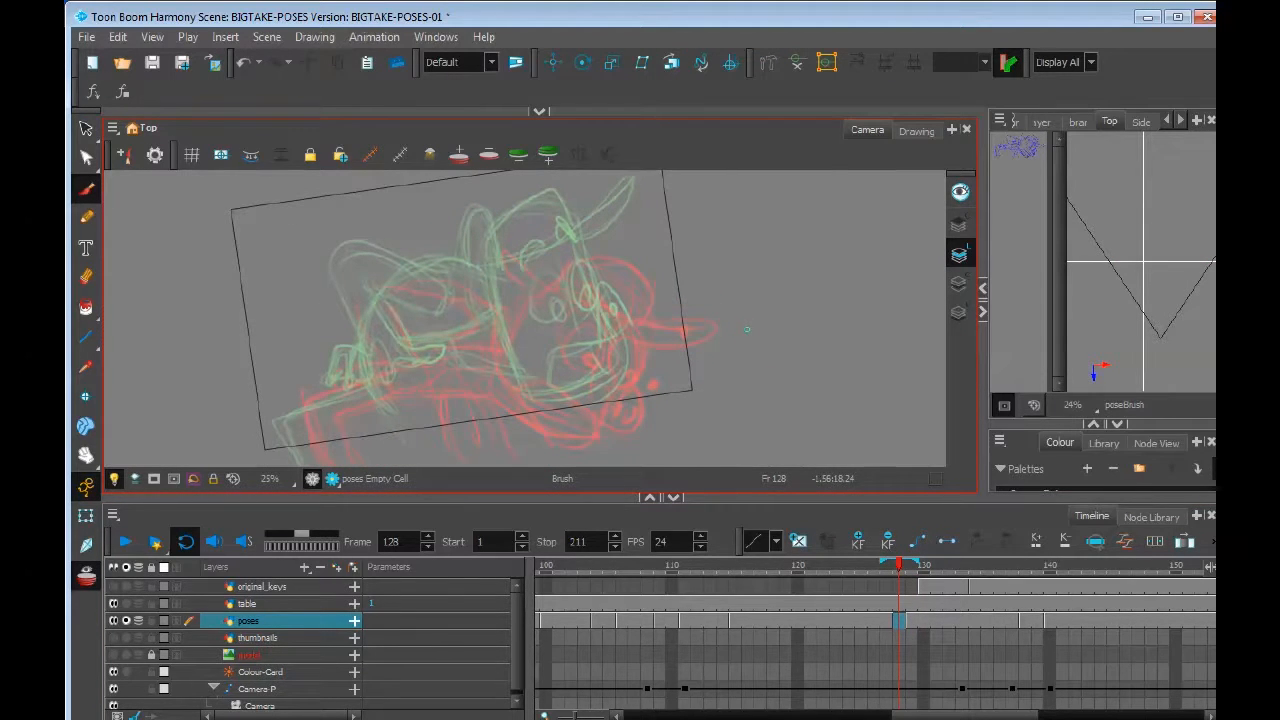
{"action": "mouse_move", "coordinate": [334, 362]}
{"action": "left_mouse_down"}
{"action": "mouse_move", "coordinate": [360, 348]}
{"action": "mouse_move", "coordinate": [311, 360]}
{"action": "left_mouse_up"}
{"action": "mouse_move", "coordinate": [264, 390]}
{"action": "left_mouse_down"}
{"action": "mouse_move", "coordinate": [259, 314]}
{"action": "mouse_move", "coordinate": [287, 299]}
{"action": "mouse_move", "coordinate": [358, 333]}
{"action": "mouse_move", "coordinate": [324, 367]}
{"action": "left_mouse_up"}
{"action": "left_click_drag", "start_coordinate": [313, 300], "coordinate": [332, 326]}
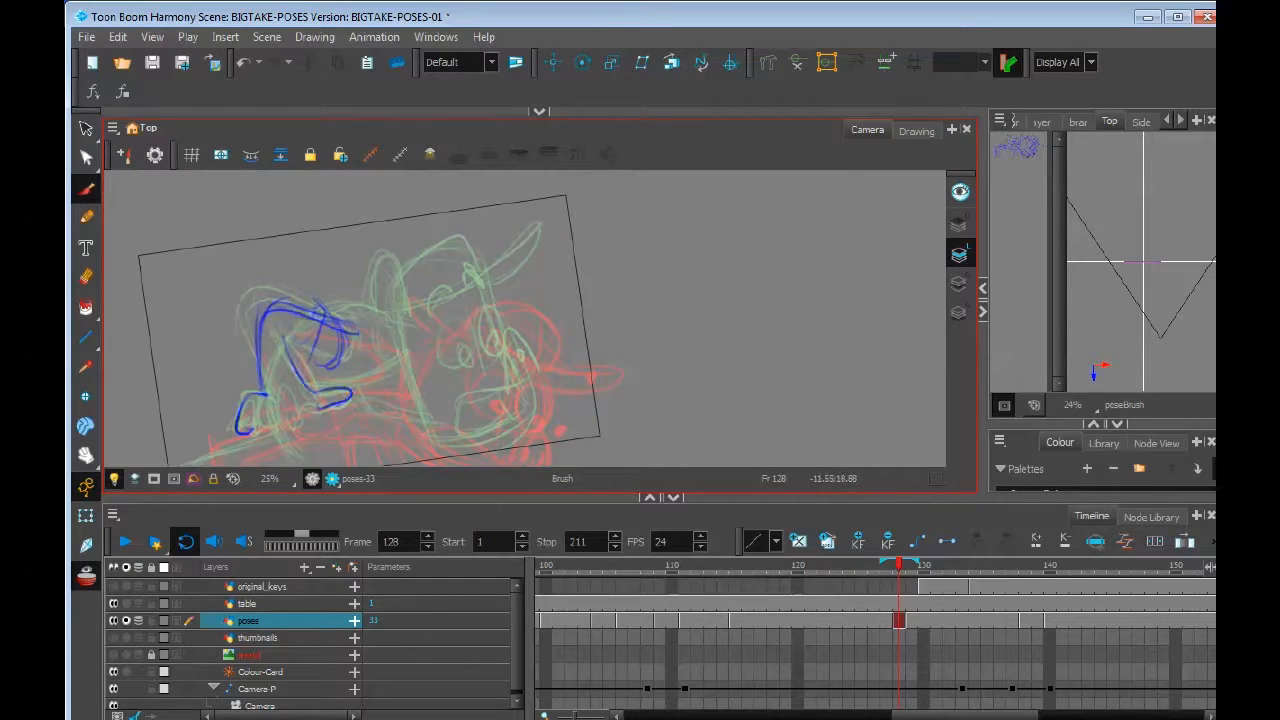
{"action": "left_click_drag", "start_coordinate": [251, 432], "coordinate": [303, 417]}
{"action": "mouse_move", "coordinate": [349, 312]}
{"action": "left_mouse_down"}
{"action": "mouse_move", "coordinate": [289, 304]}
{"action": "mouse_move", "coordinate": [270, 281]}
{"action": "left_mouse_up"}
Undo the first head stroke and sketch the head, cap and face guidelines of the frame 128 pose
{"action": "mouse_move", "coordinate": [368, 233]}
{"action": "left_mouse_down"}
{"action": "mouse_move", "coordinate": [284, 297]}
{"action": "mouse_move", "coordinate": [316, 400]}
{"action": "mouse_move", "coordinate": [405, 392]}
{"action": "left_mouse_up"}
{"action": "key", "text": "ctrl+z"}
{"action": "left_click_drag", "start_coordinate": [383, 250], "coordinate": [411, 364]}
{"action": "mouse_move", "coordinate": [365, 282]}
{"action": "left_mouse_down"}
{"action": "mouse_move", "coordinate": [392, 345]}
{"action": "mouse_move", "coordinate": [348, 382]}
{"action": "left_mouse_up"}
{"action": "left_click_drag", "start_coordinate": [385, 300], "coordinate": [368, 365]}
{"action": "mouse_move", "coordinate": [270, 366]}
{"action": "left_mouse_down"}
{"action": "mouse_move", "coordinate": [421, 292]}
{"action": "mouse_move", "coordinate": [368, 354]}
{"action": "left_mouse_up"}
{"action": "mouse_move", "coordinate": [272, 366]}
{"action": "left_mouse_down"}
{"action": "mouse_move", "coordinate": [318, 390]}
{"action": "mouse_move", "coordinate": [264, 370]}
{"action": "left_mouse_up"}
{"action": "left_click_drag", "start_coordinate": [330, 390], "coordinate": [324, 328]}
{"action": "mouse_move", "coordinate": [386, 386]}
{"action": "left_mouse_down"}
{"action": "mouse_move", "coordinate": [320, 420]}
{"action": "mouse_move", "coordinate": [401, 336]}
{"action": "left_mouse_up"}
Add the leg lines to the frame 128 drawing and check it against the adjacent frames
{"action": "mouse_move", "coordinate": [178, 353]}
{"action": "left_mouse_down"}
{"action": "mouse_move", "coordinate": [246, 328]}
{"action": "mouse_move", "coordinate": [220, 422]}
{"action": "left_mouse_up"}
{"action": "left_click_drag", "start_coordinate": [190, 348], "coordinate": [216, 422]}
{"action": "left_click_drag", "start_coordinate": [228, 367], "coordinate": [243, 414]}
{"action": "key", "text": "comma"}
{"action": "key", "text": "period"}
{"action": "key", "text": "period"}
Clear the poses drawings across frames 115 to 125, extend the preceding pose and leave frame 125 empty
{"action": "mouse_move", "coordinate": [949, 567]}
{"action": "left_mouse_down"}
{"action": "mouse_move", "coordinate": [671, 567]}
{"action": "mouse_move", "coordinate": [911, 567]}
{"action": "mouse_move", "coordinate": [671, 567]}
{"action": "mouse_move", "coordinate": [860, 567]}
{"action": "left_mouse_up"}
{"action": "left_click_drag", "start_coordinate": [734, 620], "coordinate": [861, 620]}
{"action": "key", "text": "Delete"}
{"action": "left_click", "coordinate": [861, 620]}
{"action": "key", "text": "F5"}
{"action": "mouse_move", "coordinate": [860, 567]}
{"action": "left_mouse_down"}
{"action": "mouse_move", "coordinate": [920, 567]}
{"action": "mouse_move", "coordinate": [794, 567]}
{"action": "mouse_move", "coordinate": [860, 567]}
{"action": "left_mouse_up"}
{"action": "key", "text": "Delete"}
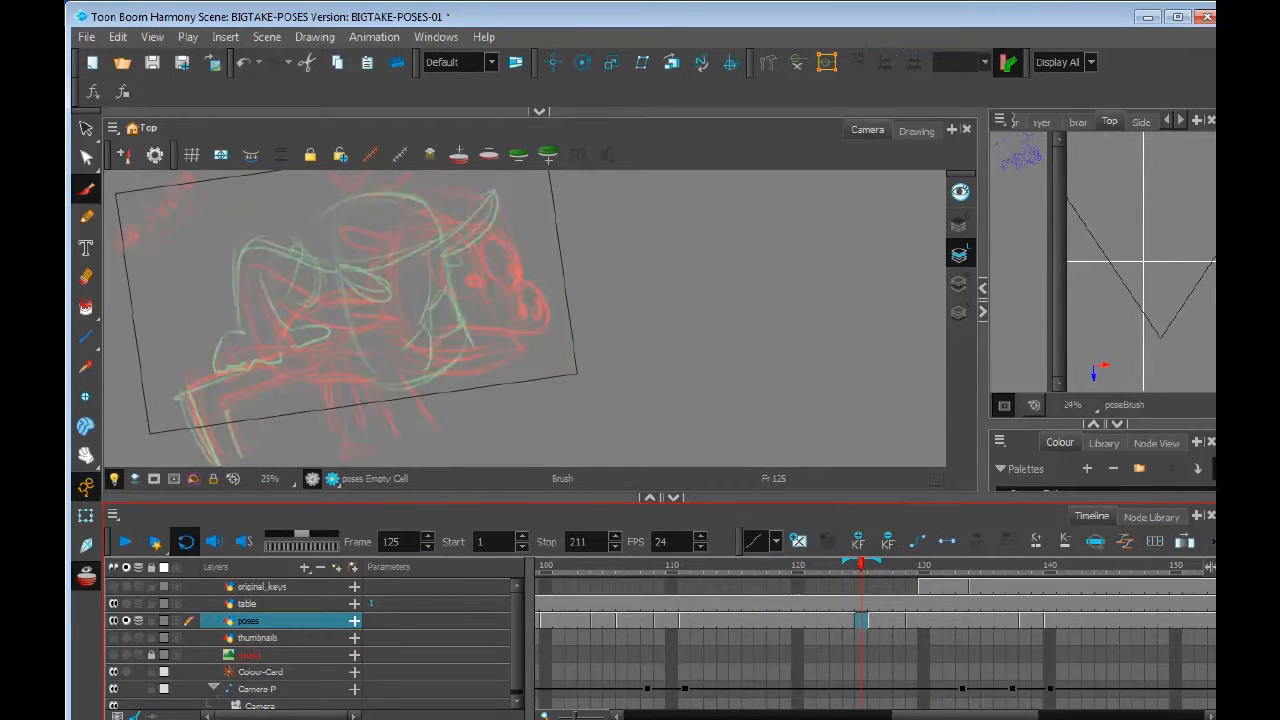
Copy the character drawing from frame 124 of the poses layer and paste it into the empty cell at frame 125
{"action": "left_click", "coordinate": [848, 620]}
{"action": "key", "text": "alt+s"}
{"action": "key", "text": "1"}
{"action": "key", "text": "1"}
{"action": "left_click_drag", "start_coordinate": [300, 240], "coordinate": [572, 449]}
{"action": "left_click", "coordinate": [861, 620]}
{"action": "key", "text": "ctrl+v"}
{"action": "left_click", "coordinate": [610, 330]}
Delete the face and head outline strokes from the pasted frame 125 drawing and erase the leftover mouth lines
{"action": "key", "text": "2"}
{"action": "key", "text": "2"}
{"action": "left_click_drag", "start_coordinate": [574, 310], "coordinate": [578, 330]}
{"action": "left_click_drag", "start_coordinate": [335, 205], "coordinate": [560, 425]}
{"action": "left_click_drag", "start_coordinate": [450, 315], "coordinate": [460, 316]}
{"action": "left_click", "coordinate": [640, 330]}
{"action": "left_click", "coordinate": [468, 300]}
{"action": "key", "text": "Delete"}
{"action": "left_click", "coordinate": [400, 320]}
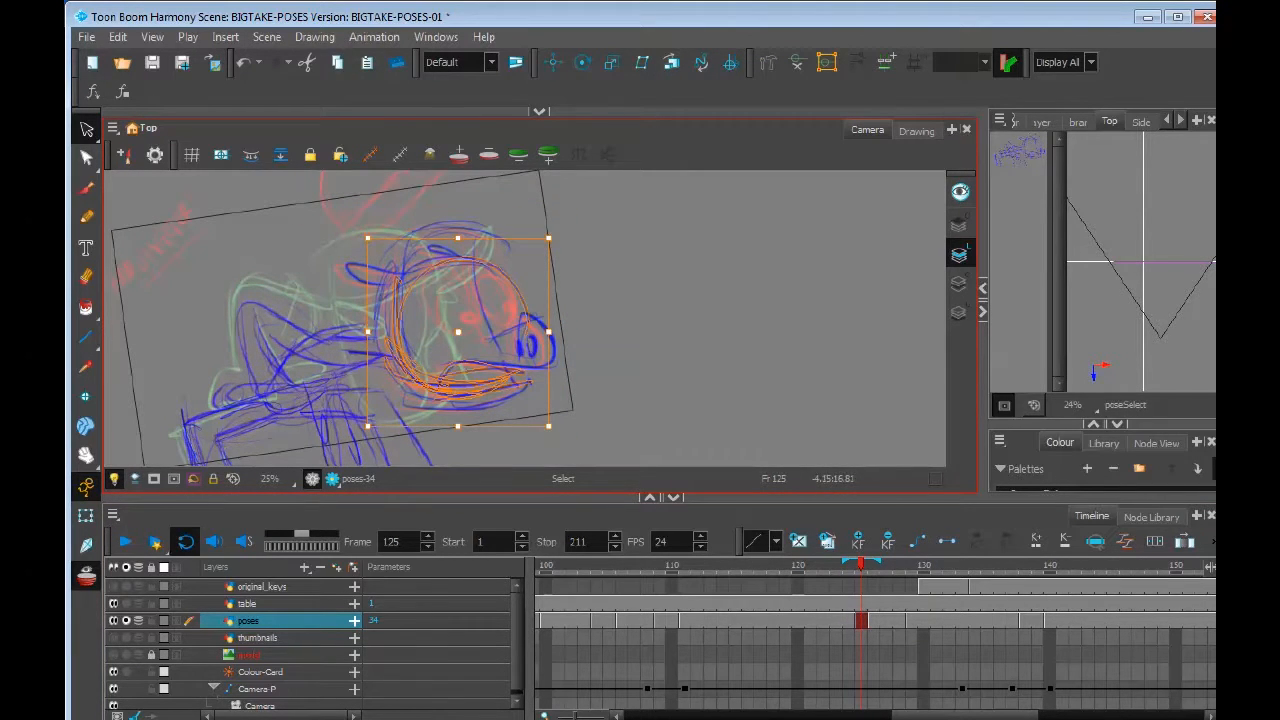
{"action": "key", "text": "Delete"}
{"action": "key", "text": "alt+e"}
{"action": "mouse_move", "coordinate": [526, 384]}
{"action": "left_mouse_down"}
{"action": "mouse_move", "coordinate": [448, 404]}
{"action": "mouse_move", "coordinate": [416, 384]}
{"action": "left_mouse_up"}
Sketch a stretched head outline with open mouth, snout and bulging eyes on the frame 125 drawing
{"action": "key", "text": "alt+b"}
{"action": "mouse_move", "coordinate": [402, 292]}
{"action": "left_mouse_down"}
{"action": "mouse_move", "coordinate": [417, 408]}
{"action": "mouse_move", "coordinate": [524, 412]}
{"action": "left_mouse_up"}
{"action": "left_click_drag", "start_coordinate": [446, 366], "coordinate": [450, 420]}
{"action": "left_click_drag", "start_coordinate": [456, 372], "coordinate": [524, 386]}
{"action": "left_click_drag", "start_coordinate": [500, 300], "coordinate": [480, 408]}
{"action": "left_click_drag", "start_coordinate": [540, 322], "coordinate": [548, 398]}
{"action": "left_click_drag", "start_coordinate": [496, 334], "coordinate": [502, 404]}
{"action": "left_click_drag", "start_coordinate": [556, 370], "coordinate": [558, 390]}
{"action": "left_click_drag", "start_coordinate": [546, 390], "coordinate": [544, 412]}
Sketch the ear and the cap with its pointed brim on the frame 125 head
{"action": "left_click_drag", "start_coordinate": [473, 328], "coordinate": [505, 310]}
{"action": "mouse_move", "coordinate": [430, 290]}
{"action": "left_mouse_down"}
{"action": "mouse_move", "coordinate": [400, 340]}
{"action": "mouse_move", "coordinate": [442, 288]}
{"action": "mouse_move", "coordinate": [484, 335]}
{"action": "left_mouse_up"}
{"action": "mouse_move", "coordinate": [490, 348]}
{"action": "left_mouse_down"}
{"action": "mouse_move", "coordinate": [580, 290]}
{"action": "mouse_move", "coordinate": [430, 346]}
{"action": "left_mouse_up"}
{"action": "left_click_drag", "start_coordinate": [572, 312], "coordinate": [522, 348]}
{"action": "mouse_move", "coordinate": [522, 330]}
{"action": "left_mouse_down"}
{"action": "mouse_move", "coordinate": [548, 382]}
{"action": "mouse_move", "coordinate": [526, 306]}
{"action": "left_mouse_up"}
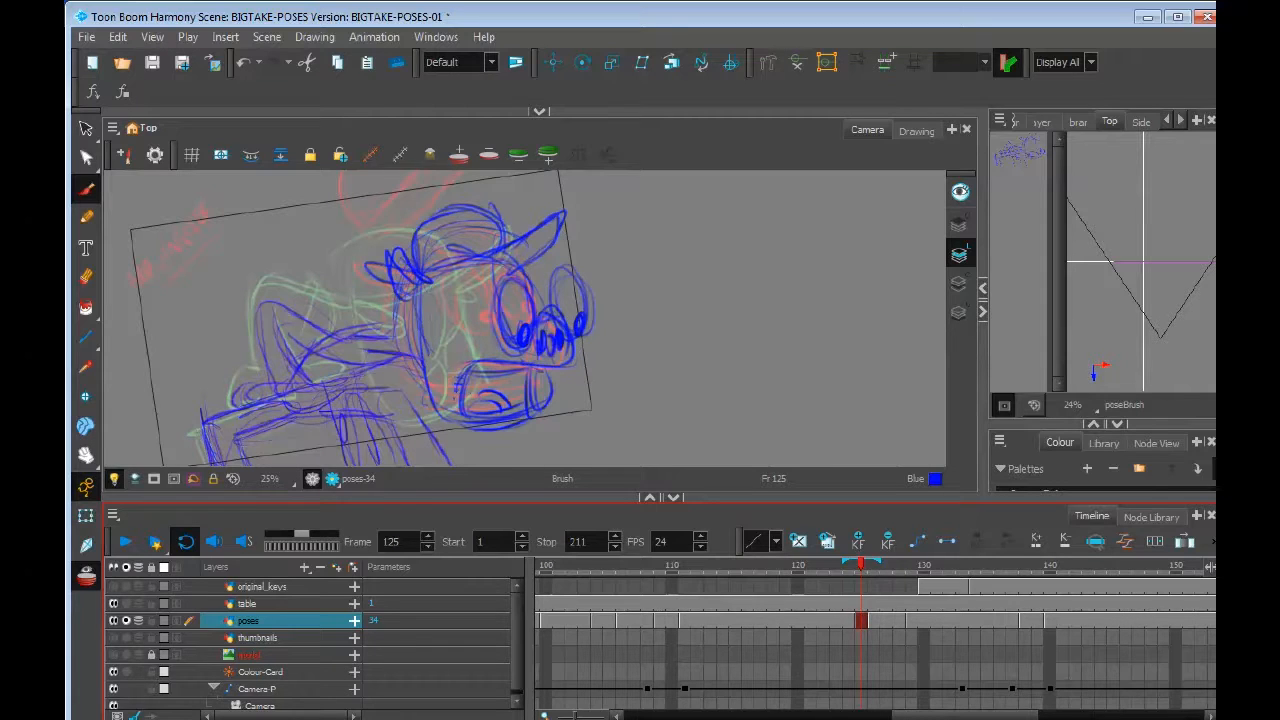
Flip through the frames around 125 to examine how the new head drawing moves between its neighbours
{"action": "key", "text": "comma"}
{"action": "key", "text": "period"}
{"action": "key", "text": "period"}
{"action": "key", "text": "comma"}
{"action": "key", "text": "comma"}
{"action": "key", "text": "comma"}
{"action": "key", "text": "comma"}
{"action": "key", "text": "period"}
{"action": "key", "text": "period"}
{"action": "key", "text": "period"}
{"action": "key", "text": "comma"}
{"action": "key", "text": "period"}
{"action": "key", "text": "comma"}
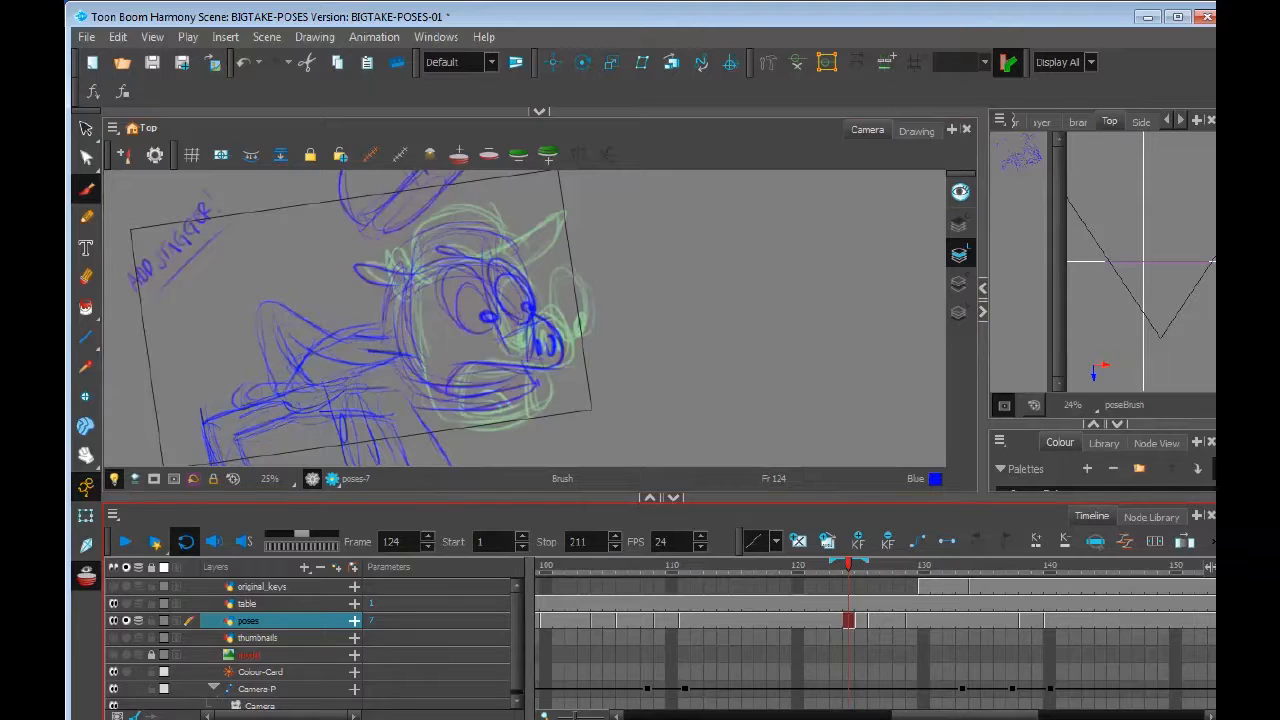
Clear the drawing at frame 124 and paste in the body and table lines copied from frame 125
{"action": "key", "text": "Delete"}
{"action": "left_click", "coordinate": [862, 621]}
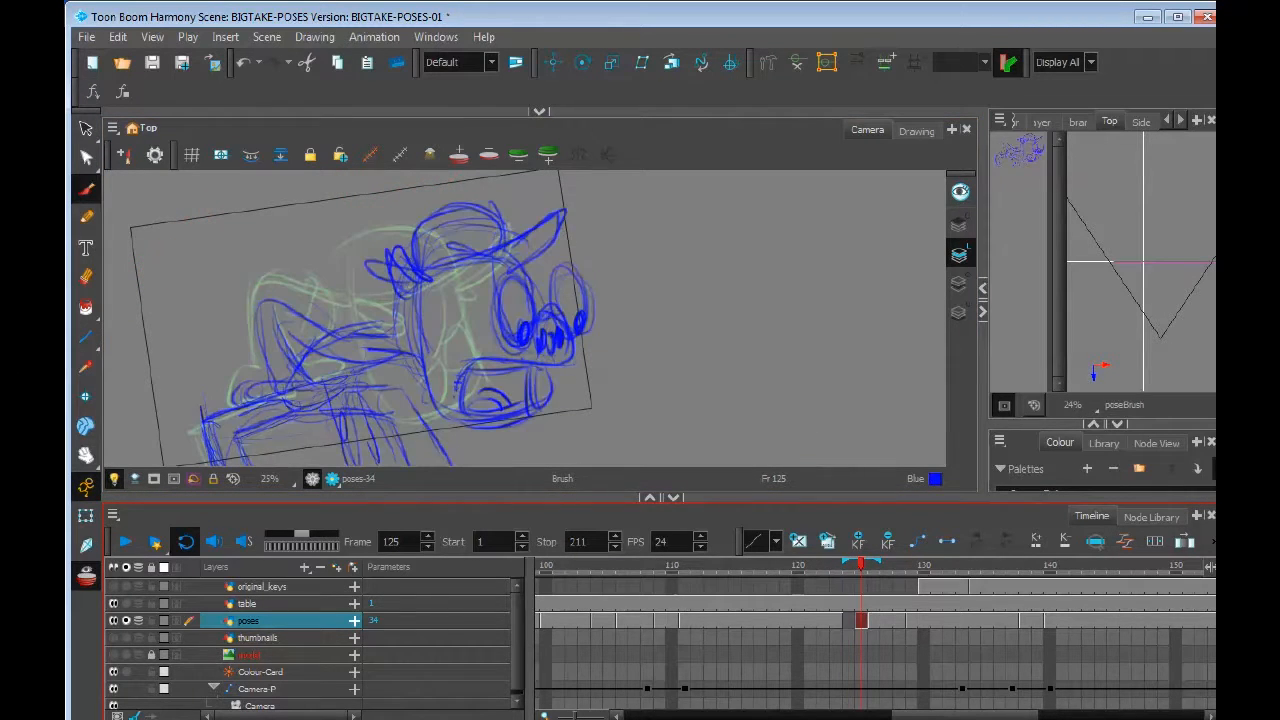
{"action": "key", "text": "alt+s"}
{"action": "mouse_move", "coordinate": [450, 380]}
{"action": "left_mouse_down"}
{"action": "mouse_move", "coordinate": [466, 324]}
{"action": "mouse_move", "coordinate": [200, 455]}
{"action": "left_mouse_up"}
{"action": "key", "text": "ctrl+c"}
{"action": "key", "text": "comma"}
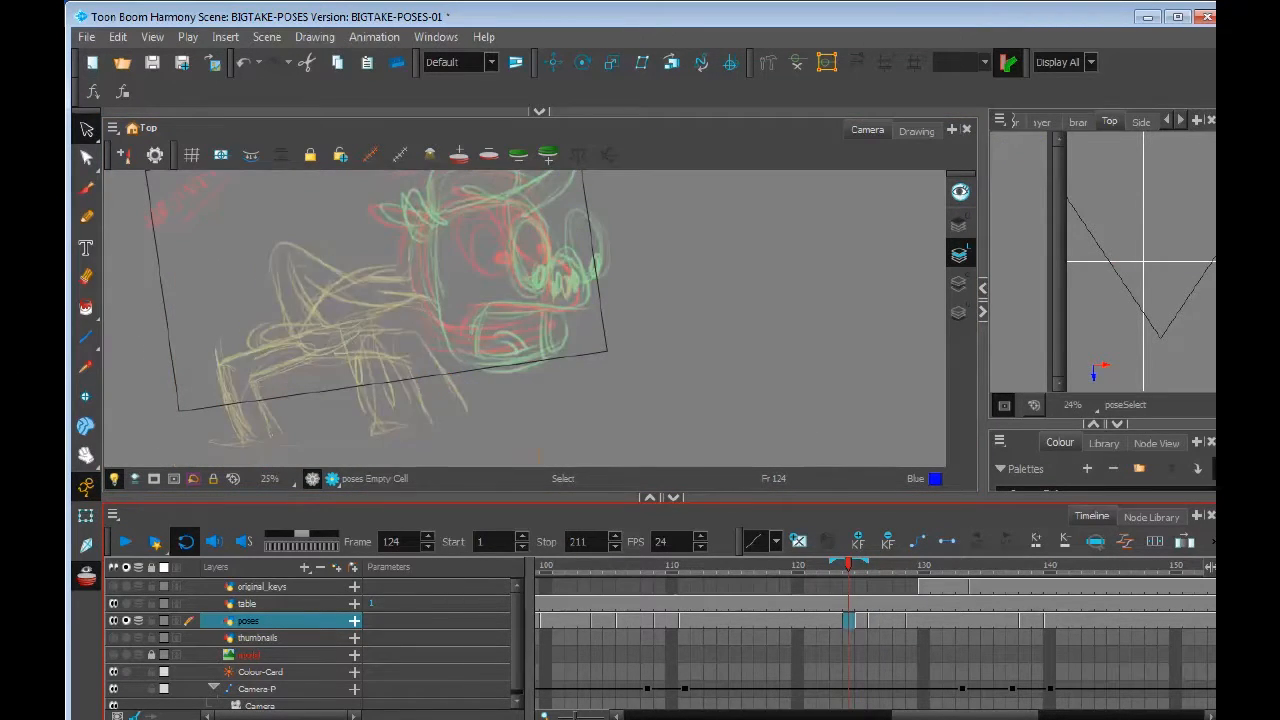
{"action": "key", "text": "ctrl+v"}
Sketch the tall rounded head outline and both eyes on the frame 124 drawing, guided by the onion skin
{"action": "key", "text": "alt+b"}
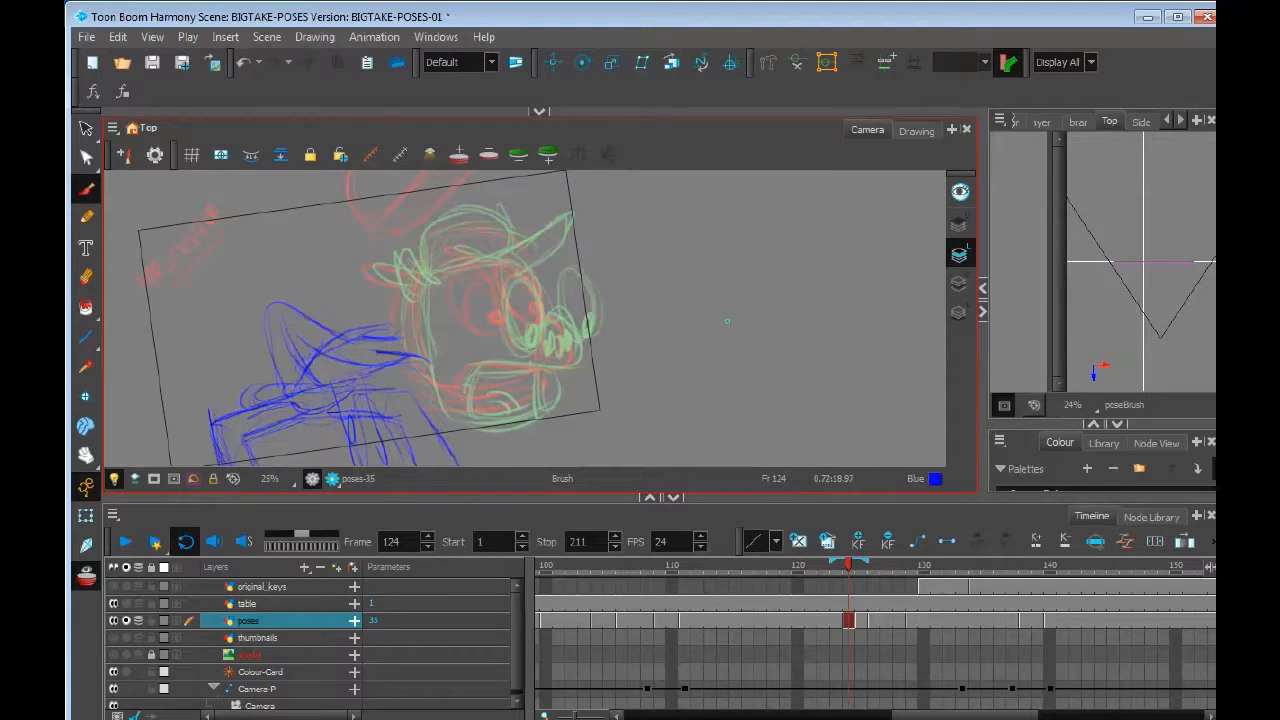
{"action": "mouse_move", "coordinate": [405, 300]}
{"action": "left_mouse_down"}
{"action": "mouse_move", "coordinate": [414, 262]}
{"action": "mouse_move", "coordinate": [516, 238]}
{"action": "mouse_move", "coordinate": [555, 383]}
{"action": "left_mouse_up"}
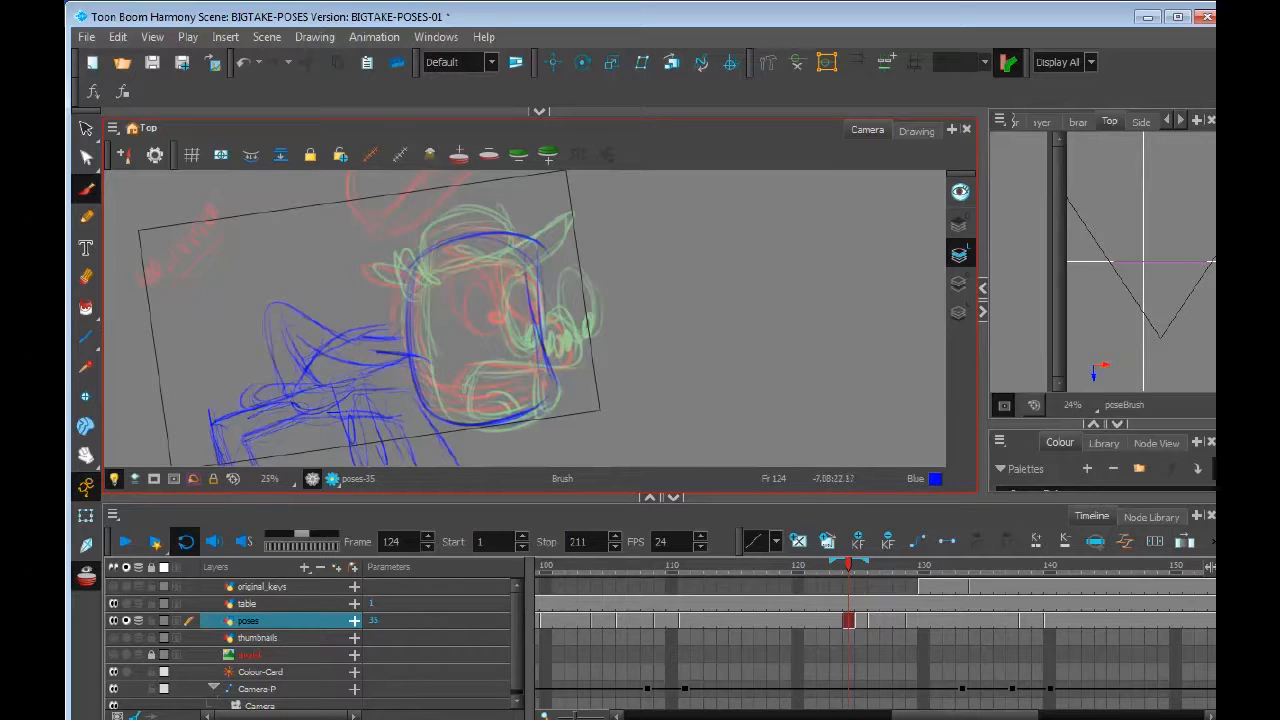
{"action": "left_click_drag", "start_coordinate": [476, 284], "coordinate": [478, 300]}
{"action": "left_click_drag", "start_coordinate": [520, 277], "coordinate": [536, 325]}
{"action": "left_click_drag", "start_coordinate": [500, 290], "coordinate": [504, 367]}
Sketch the cap lifting off the frame 124 head, with its upturned brim and the lines around its base
{"action": "mouse_move", "coordinate": [398, 331]}
{"action": "left_mouse_down"}
{"action": "mouse_move", "coordinate": [498, 246]}
{"action": "mouse_move", "coordinate": [494, 310]}
{"action": "left_mouse_up"}
{"action": "left_click_drag", "start_coordinate": [404, 261], "coordinate": [467, 282]}
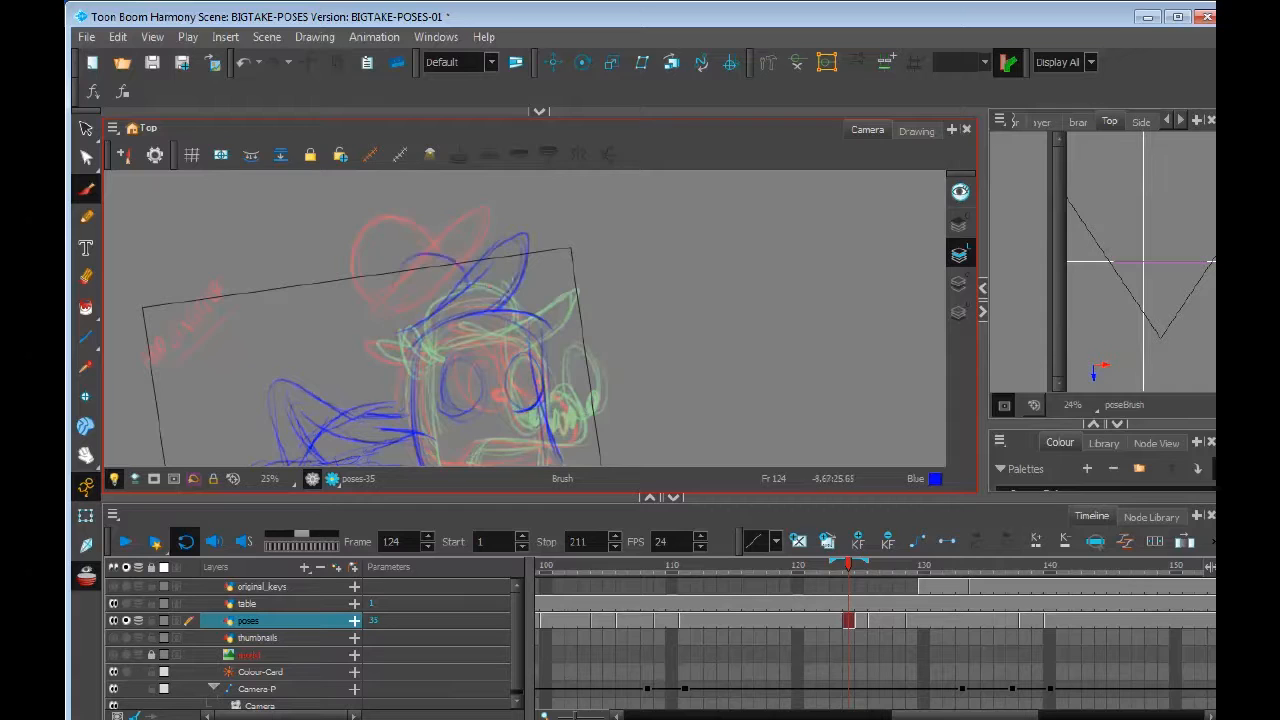
{"action": "mouse_move", "coordinate": [404, 340]}
{"action": "left_mouse_down"}
{"action": "mouse_move", "coordinate": [454, 268]}
{"action": "mouse_move", "coordinate": [537, 352]}
{"action": "left_mouse_up"}
{"action": "left_click_drag", "start_coordinate": [500, 350], "coordinate": [500, 297]}
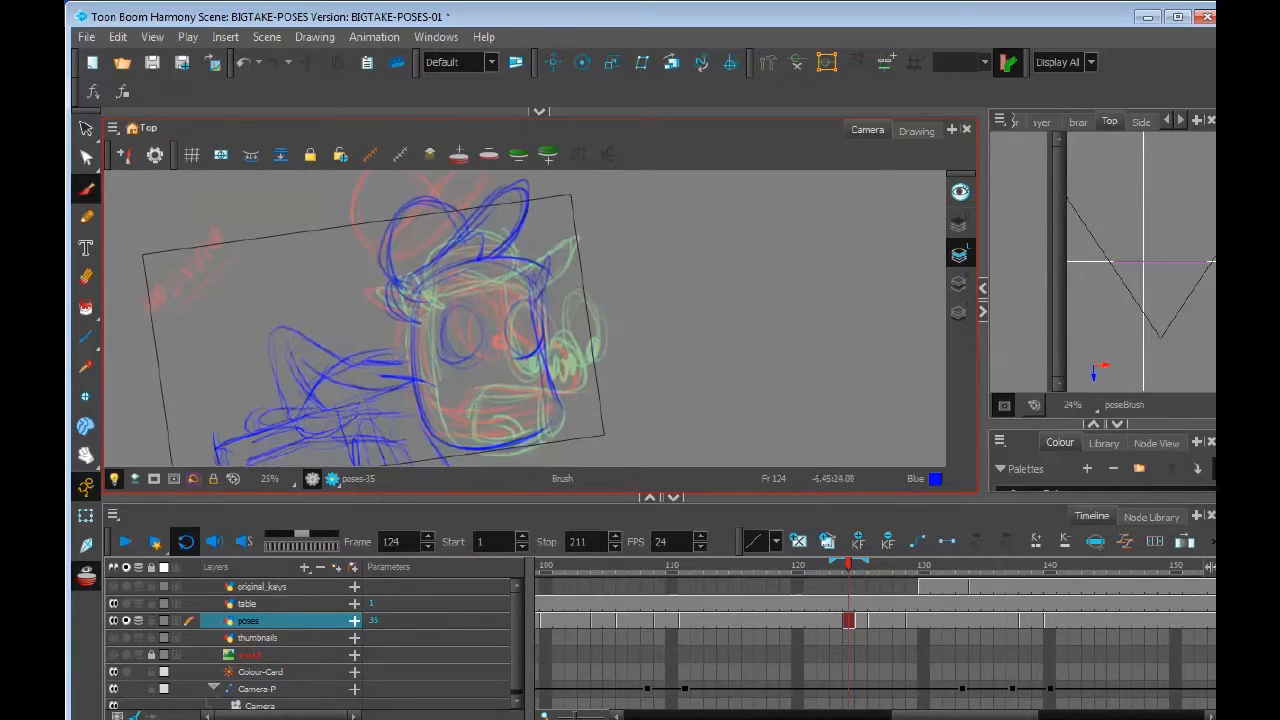
Sketch the snout, open mouth and jaw lines on the frame 124 head
{"action": "mouse_move", "coordinate": [547, 344]}
{"action": "left_mouse_down"}
{"action": "mouse_move", "coordinate": [466, 430]}
{"action": "mouse_move", "coordinate": [530, 427]}
{"action": "left_mouse_up"}
{"action": "mouse_move", "coordinate": [473, 405]}
{"action": "left_mouse_down"}
{"action": "mouse_move", "coordinate": [533, 402]}
{"action": "mouse_move", "coordinate": [530, 420]}
{"action": "left_mouse_up"}
{"action": "left_click_drag", "start_coordinate": [535, 398], "coordinate": [546, 440]}
{"action": "left_click_drag", "start_coordinate": [660, 341], "coordinate": [678, 299]}
Flip back and forth through the frames around 124 to examine the motion leading into the take
{"action": "key", "text": "comma"}
{"action": "key", "text": "period"}
{"action": "key", "text": "period"}
{"action": "key", "text": "comma"}
{"action": "key", "text": "comma"}
{"action": "key", "text": "comma"}
{"action": "key", "text": "comma"}
{"action": "key", "text": "comma"}
{"action": "key", "text": "comma"}
{"action": "key", "text": "comma"}
{"action": "key", "text": "comma"}
{"action": "key", "text": "comma"}
{"action": "key", "text": "comma"}
{"action": "key", "text": "period"}
{"action": "key", "text": "period"}
{"action": "key", "text": "period"}
{"action": "key", "text": "period"}
{"action": "key", "text": "period"}
{"action": "key", "text": "period"}
{"action": "key", "text": "period"}
{"action": "key", "text": "period"}
{"action": "key", "text": "period"}
Add the nostrils, pupils and eyebrows to the frame 124 head
{"action": "left_click_drag", "start_coordinate": [573, 319], "coordinate": [572, 335]}
{"action": "left_click_drag", "start_coordinate": [582, 318], "coordinate": [581, 334]}
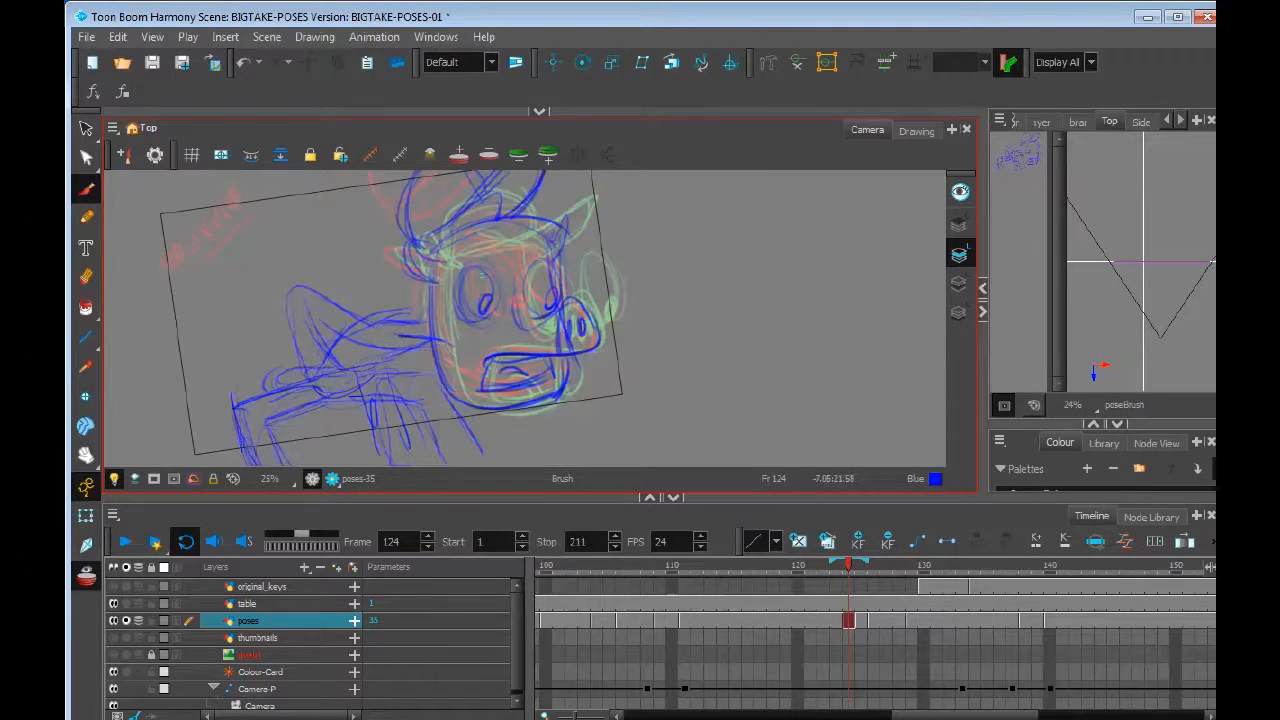
{"action": "left_click_drag", "start_coordinate": [480, 264], "coordinate": [468, 318]}
{"action": "left_click_drag", "start_coordinate": [494, 284], "coordinate": [470, 321]}
Flip back and forth through the surrounding frames to examine how the frame 124 drawing fits the head motion
{"action": "key", "text": "comma"}
{"action": "key", "text": "comma"}
{"action": "key", "text": "period"}
{"action": "key", "text": "period"}
{"action": "key", "text": "period"}
{"action": "key", "text": "period"}
{"action": "key", "text": "comma"}
{"action": "key", "text": "comma"}
{"action": "key", "text": "comma"}
{"action": "key", "text": "comma"}
{"action": "key", "text": "comma"}
{"action": "key", "text": "comma"}
{"action": "key", "text": "comma"}
{"action": "key", "text": "comma"}
{"action": "key", "text": "comma"}
{"action": "key", "text": "period"}
{"action": "key", "text": "period"}
{"action": "key", "text": "period"}
{"action": "key", "text": "period"}
{"action": "key", "text": "period"}
{"action": "key", "text": "period"}
{"action": "key", "text": "period"}
{"action": "key", "text": "period"}
{"action": "key", "text": "period"}
{"action": "key", "text": "period"}
{"action": "key", "text": "period"}
{"action": "key", "text": "period"}
{"action": "key", "text": "period"}
{"action": "key", "text": "comma"}
{"action": "key", "text": "comma"}
{"action": "key", "text": "comma"}
{"action": "key", "text": "comma"}
{"action": "key", "text": "comma"}
{"action": "key", "text": "comma"}
{"action": "key", "text": "comma"}
{"action": "key", "text": "comma"}
{"action": "key", "text": "comma"}
{"action": "key", "text": "comma"}
{"action": "key", "text": "comma"}
{"action": "key", "text": "comma"}
{"action": "key", "text": "comma"}
{"action": "key", "text": "comma"}
{"action": "key", "text": "comma"}
{"action": "key", "text": "comma"}
{"action": "key", "text": "comma"}
{"action": "key", "text": "comma"}
{"action": "key", "text": "comma"}
{"action": "key", "text": "comma"}
{"action": "key", "text": "comma"}
{"action": "key", "text": "comma"}
{"action": "key", "text": "comma"}
{"action": "key", "text": "period"}
{"action": "key", "text": "period"}
{"action": "key", "text": "period"}
{"action": "key", "text": "period"}
{"action": "key", "text": "period"}
{"action": "key", "text": "period"}
{"action": "key", "text": "period"}
{"action": "key", "text": "period"}
{"action": "key", "text": "period"}
{"action": "key", "text": "period"}
{"action": "key", "text": "period"}
{"action": "key", "text": "period"}
{"action": "key", "text": "period"}
{"action": "key", "text": "period"}
{"action": "key", "text": "period"}
{"action": "key", "text": "period"}
{"action": "key", "text": "period"}
{"action": "key", "text": "period"}
{"action": "key", "text": "period"}
{"action": "key", "text": "comma"}
{"action": "key", "text": "comma"}
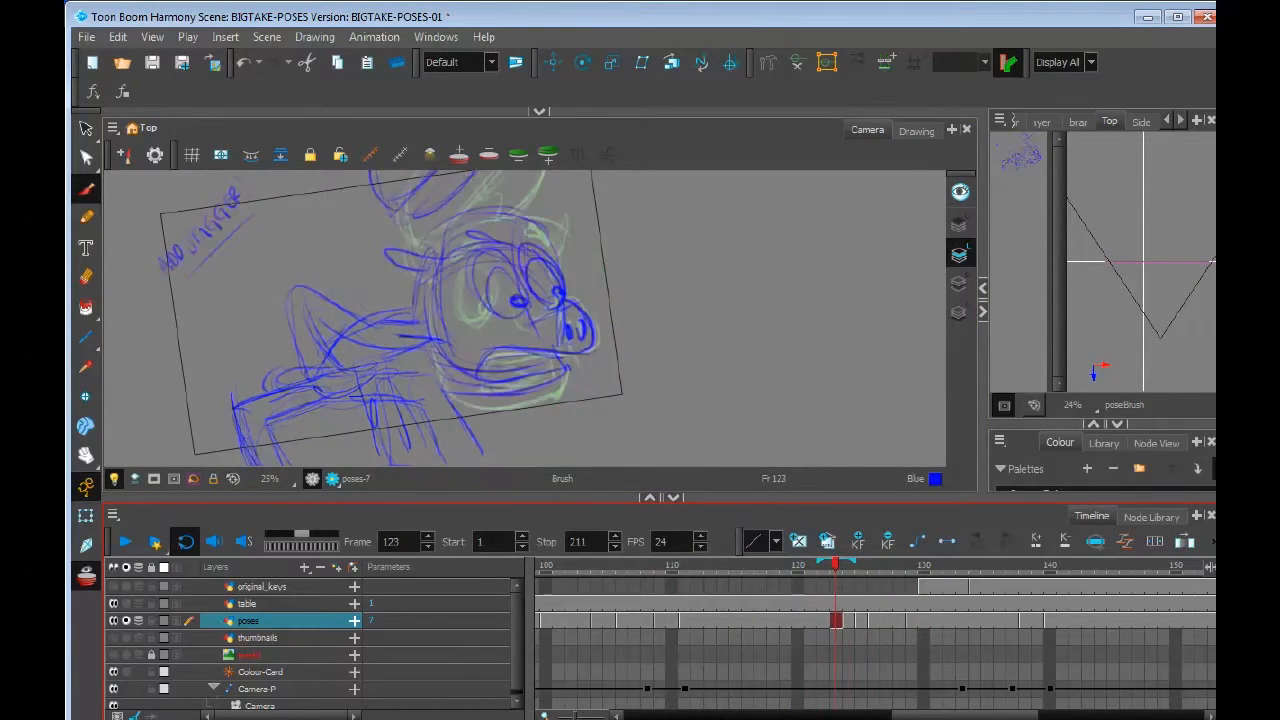
Shift the near eye slightly away from the snout and rework the far eye on the frame 124 head
{"action": "key", "text": "period"}
{"action": "key", "text": "alt+s"}
{"action": "left_click_drag", "start_coordinate": [480, 296], "coordinate": [466, 304]}
{"action": "left_click", "coordinate": [541, 290]}
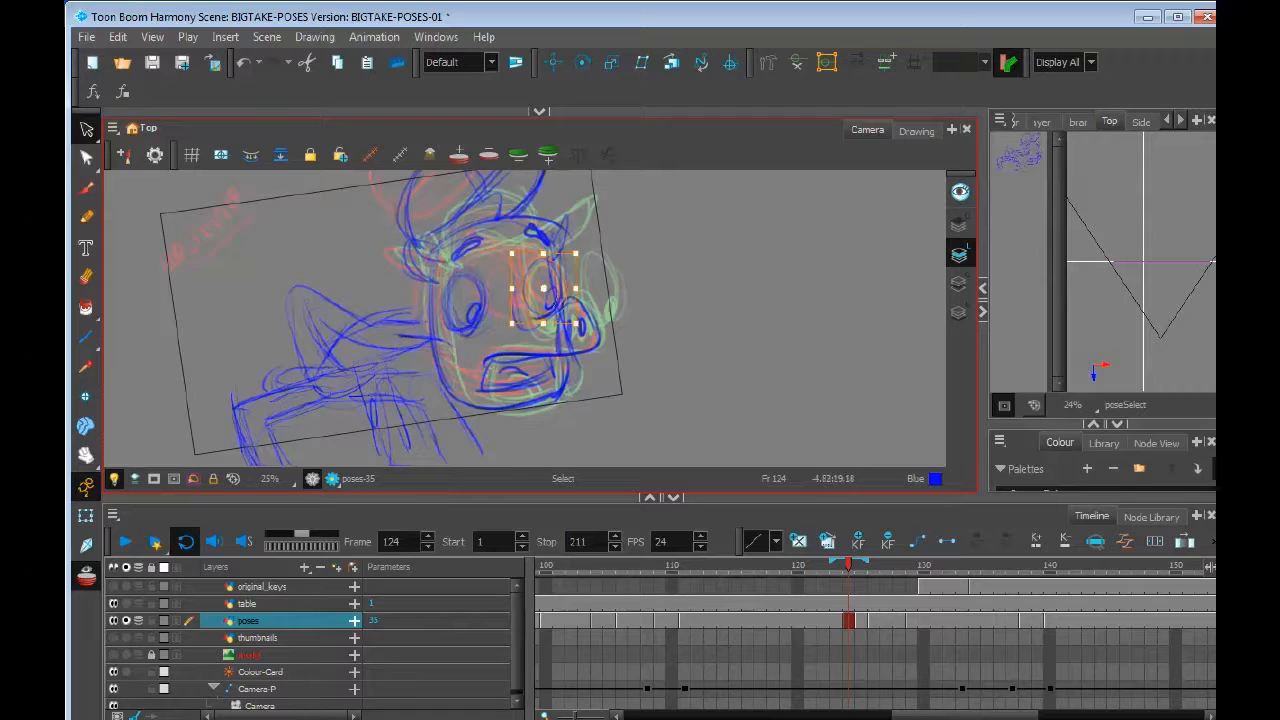
{"action": "key", "text": "alt+b"}
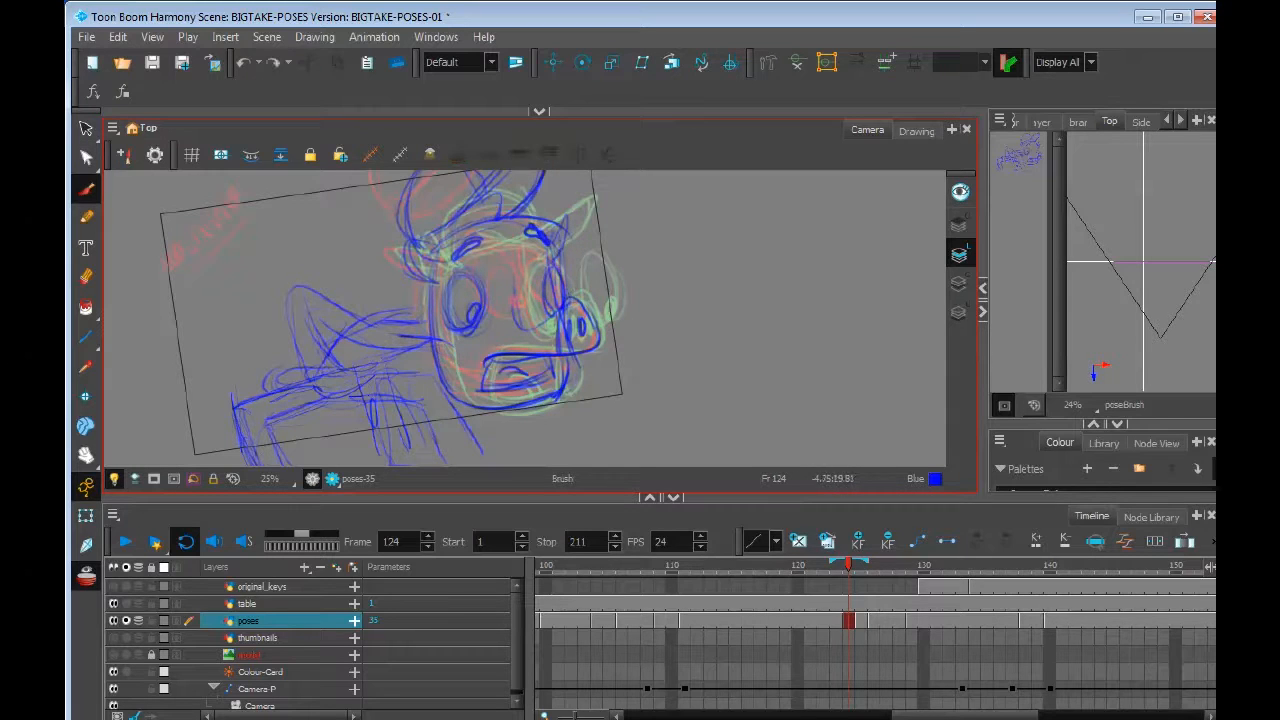
{"action": "left_click_drag", "start_coordinate": [558, 294], "coordinate": [566, 309]}
{"action": "key", "text": "comma"}
{"action": "key", "text": "period"}
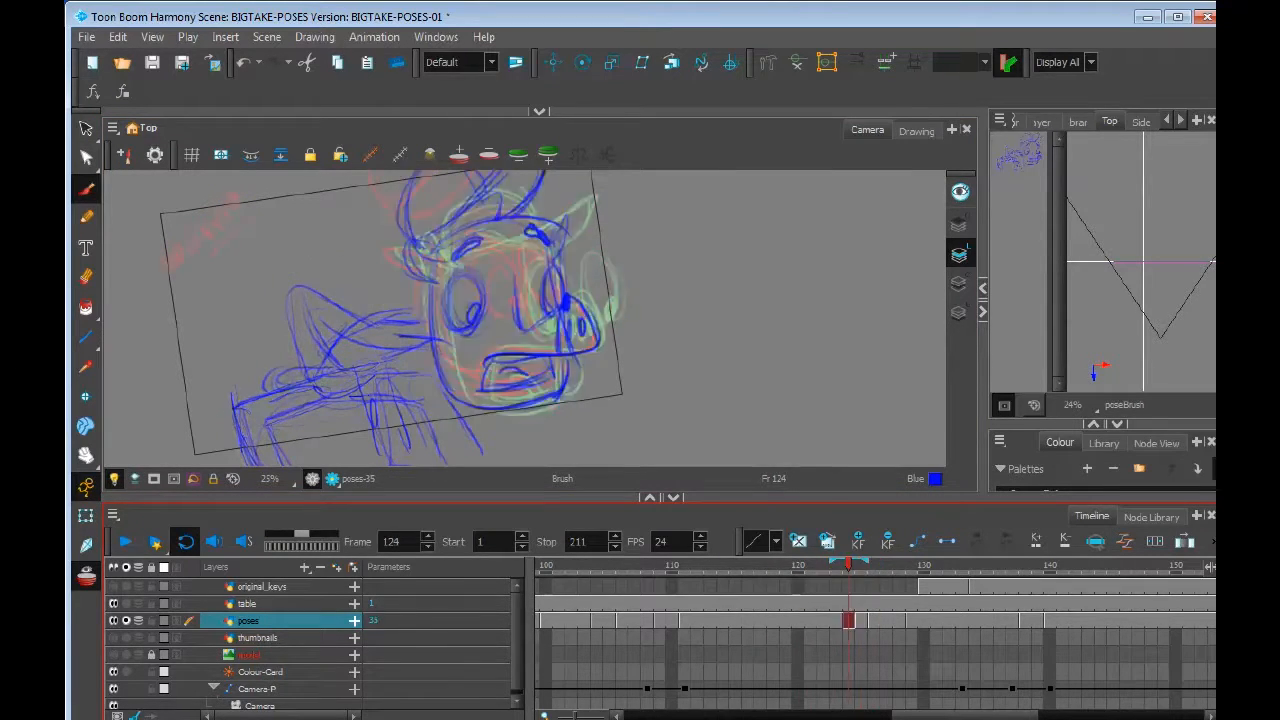
Flip through the poses layer between frames 124 and 114 to examine the timing of the head motion
{"action": "key", "text": "period"}
{"action": "key", "text": "comma"}
{"action": "key", "text": "comma"}
{"action": "key", "text": "comma"}
{"action": "key", "text": "comma"}
{"action": "key", "text": "comma"}
{"action": "key", "text": "comma"}
{"action": "key", "text": "comma"}
{"action": "key", "text": "comma"}
{"action": "key", "text": "comma"}
{"action": "key", "text": "comma"}
{"action": "key", "text": "comma"}
{"action": "key", "text": "comma"}
{"action": "key", "text": "period"}
{"action": "key", "text": "period"}
{"action": "key", "text": "period"}
{"action": "key", "text": "period"}
{"action": "key", "text": "period"}
{"action": "key", "text": "period"}
{"action": "key", "text": "period"}
{"action": "key", "text": "period"}
{"action": "key", "text": "comma"}
{"action": "key", "text": "comma"}
{"action": "key", "text": "comma"}
{"action": "key", "text": "comma"}
{"action": "key", "text": "comma"}
{"action": "key", "text": "comma"}
{"action": "key", "text": "comma"}
{"action": "key", "text": "comma"}
{"action": "key", "text": "period"}
{"action": "key", "text": "period"}
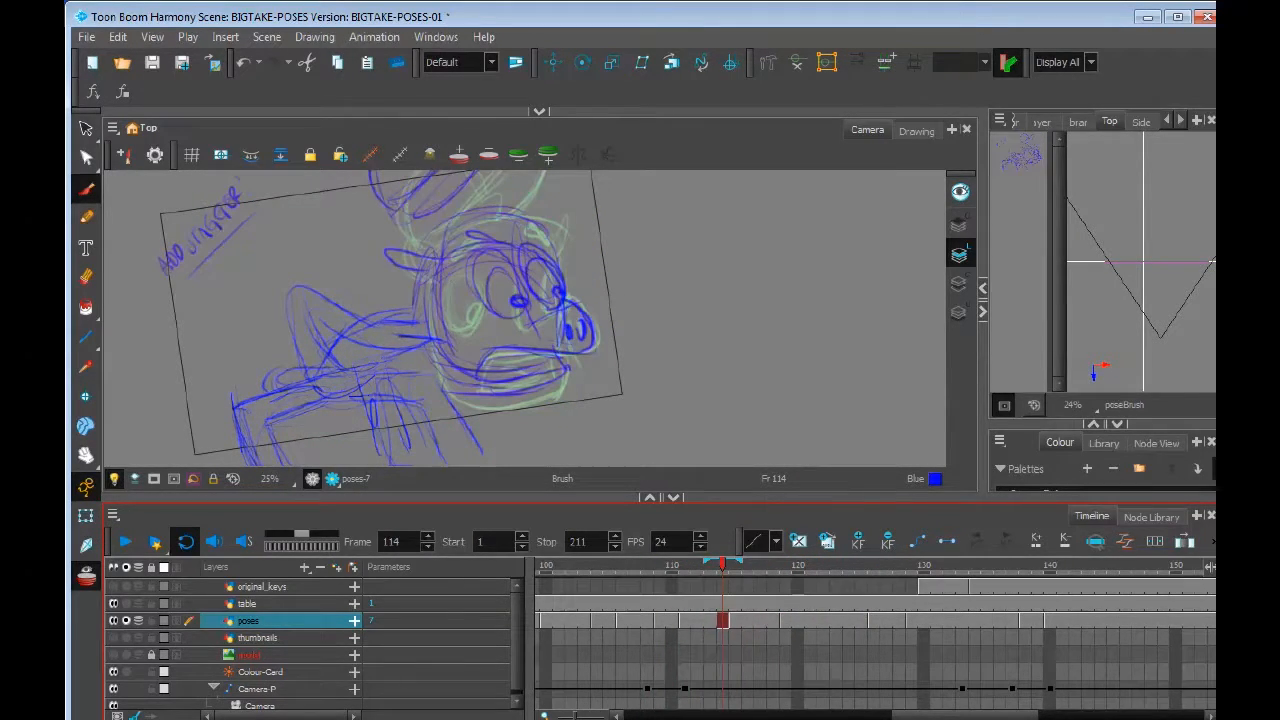
Start another in-between on frame 114 that keeps the body lines, and sketch its head outline and lifted cap
{"action": "key", "text": "bracketright"}
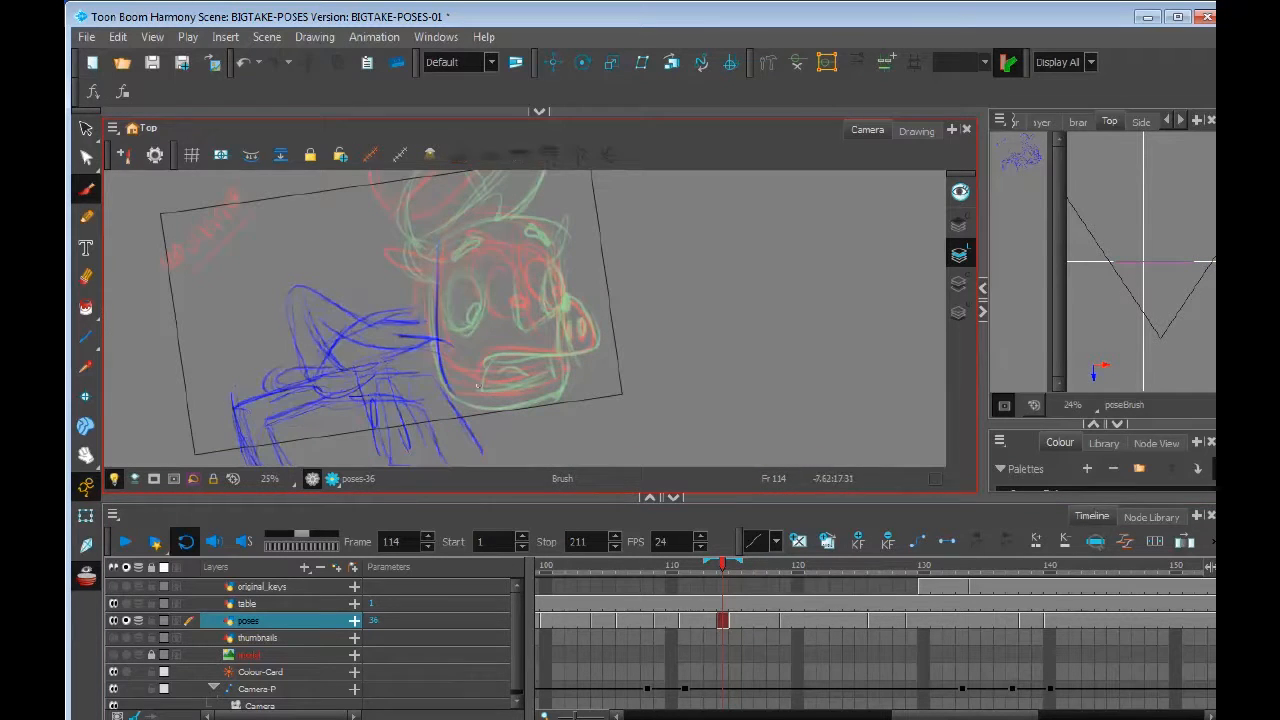
{"action": "mouse_move", "coordinate": [455, 405]}
{"action": "left_mouse_down"}
{"action": "mouse_move", "coordinate": [440, 235]}
{"action": "mouse_move", "coordinate": [560, 395]}
{"action": "mouse_move", "coordinate": [462, 405]}
{"action": "left_mouse_up"}
{"action": "key", "text": "alt+s"}
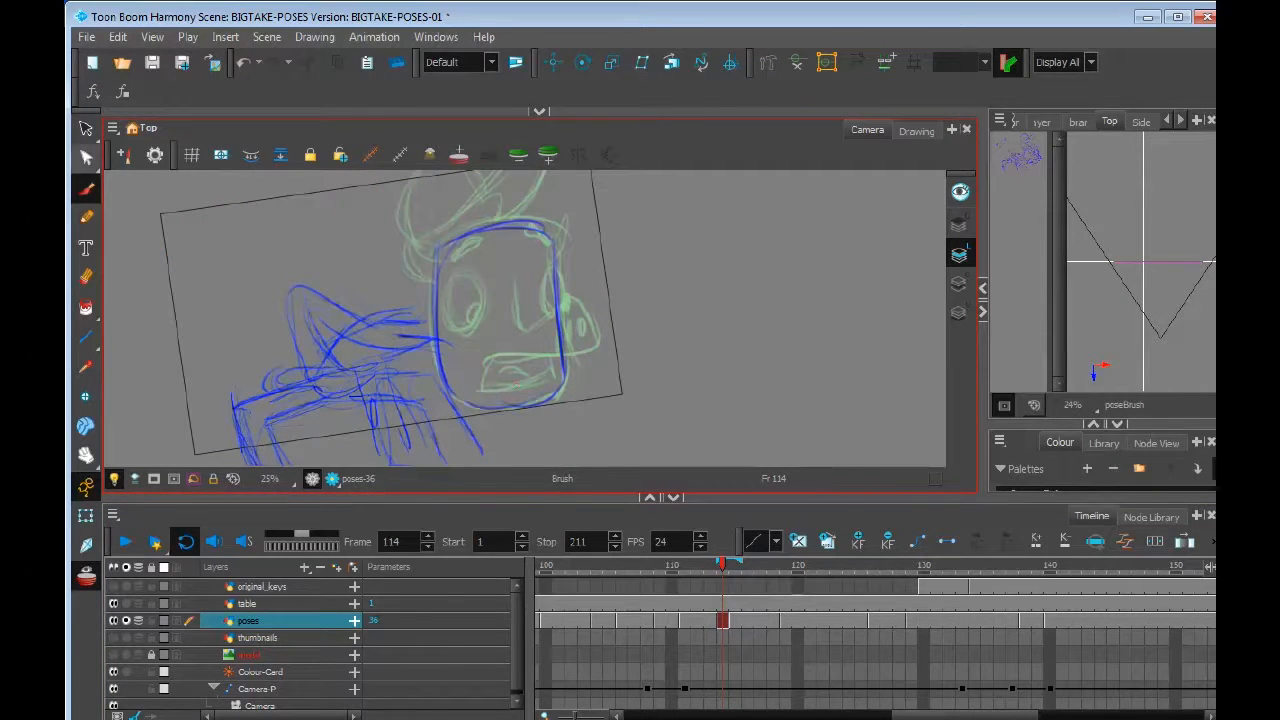
{"action": "scroll", "coordinate": [394, 318], "scroll_direction": "up", "scroll_amount": 2}
{"action": "key", "text": "Escape"}
{"action": "key", "text": "alt+b"}
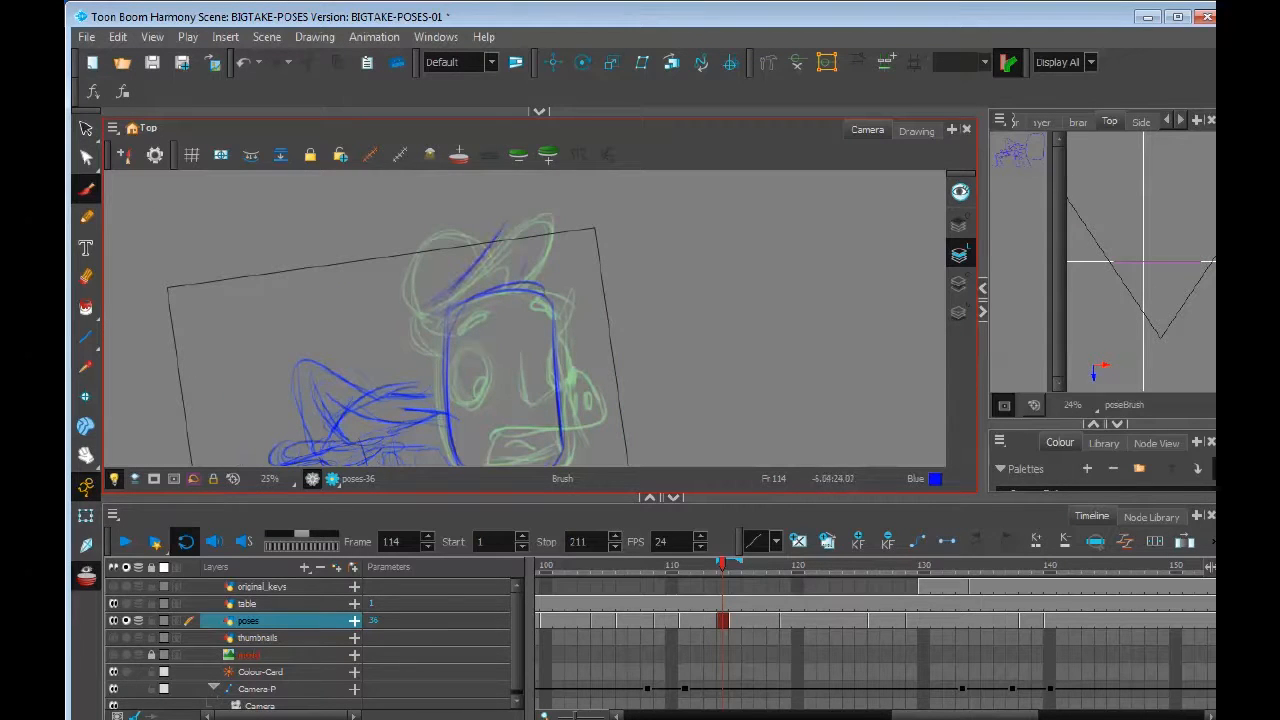
{"action": "left_click_drag", "start_coordinate": [462, 224], "coordinate": [398, 320]}
Sketch two tall narrow eyes with pupils, the snout with nostrils and the open mouth on the frame 114 head
{"action": "mouse_move", "coordinate": [480, 340]}
{"action": "left_mouse_down"}
{"action": "mouse_move", "coordinate": [476, 314]}
{"action": "mouse_move", "coordinate": [498, 372]}
{"action": "left_mouse_up"}
{"action": "mouse_move", "coordinate": [530, 300]}
{"action": "left_mouse_down"}
{"action": "mouse_move", "coordinate": [522, 380]}
{"action": "mouse_move", "coordinate": [560, 405]}
{"action": "left_mouse_up"}
{"action": "left_click_drag", "start_coordinate": [485, 420], "coordinate": [555, 440]}
{"action": "left_click_drag", "start_coordinate": [511, 346], "coordinate": [513, 370]}
{"action": "left_click_drag", "start_coordinate": [524, 348], "coordinate": [526, 368]}
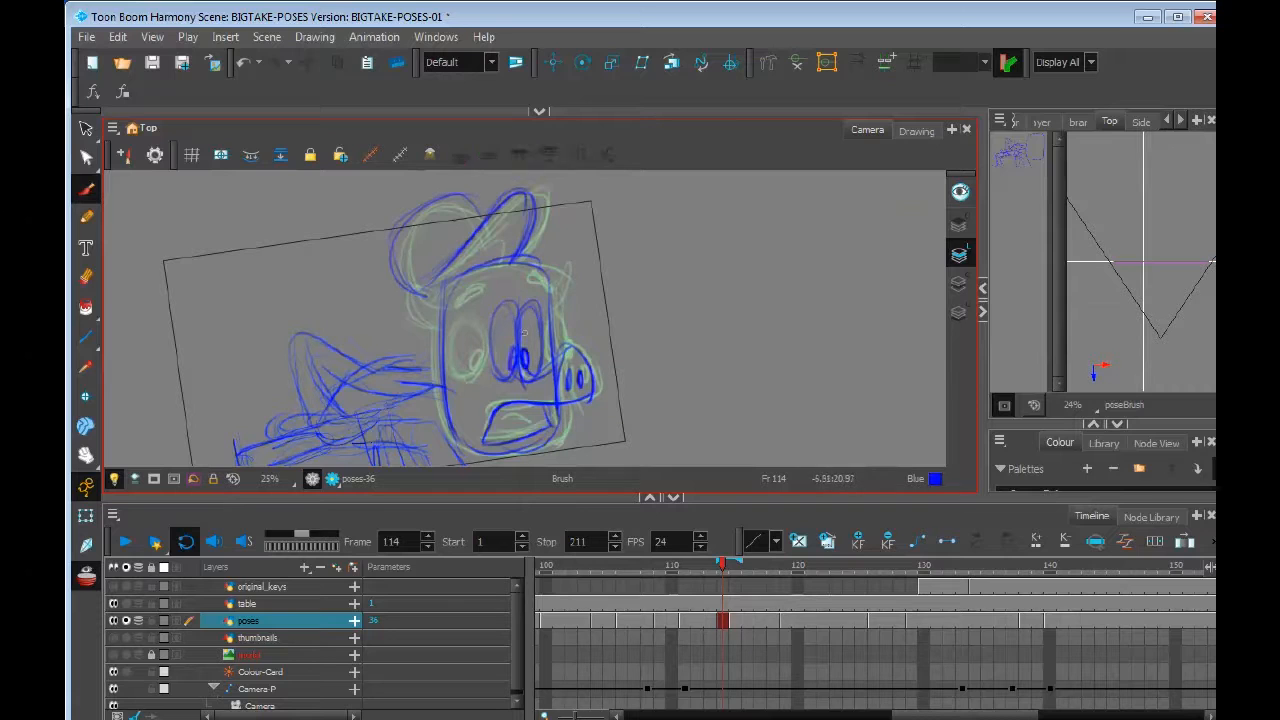
Add the eyebrows and inner mouth lines to the frame 114 head, and check the drawing against its neighbouring frames
{"action": "left_click_drag", "start_coordinate": [486, 292], "coordinate": [506, 288]}
{"action": "left_click_drag", "start_coordinate": [524, 288], "coordinate": [546, 294]}
{"action": "left_click_drag", "start_coordinate": [480, 340], "coordinate": [478, 322]}
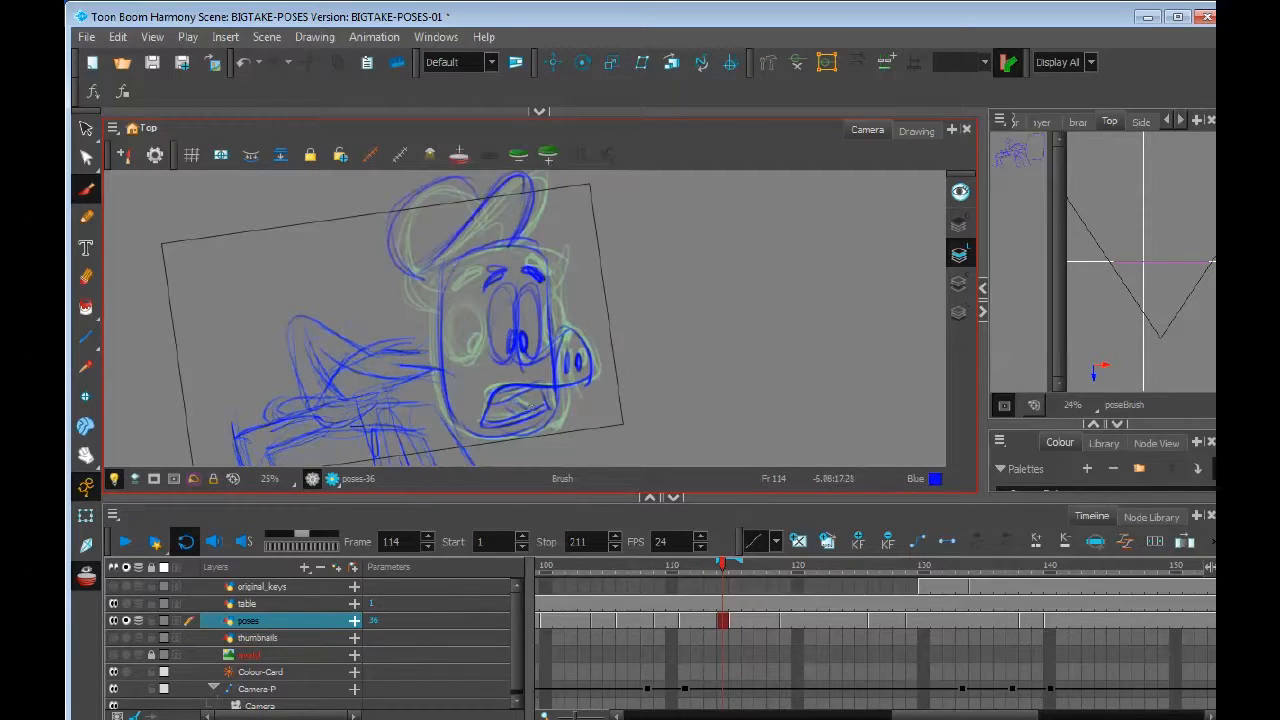
{"action": "key", "text": "comma"}
{"action": "key", "text": "period"}
{"action": "key", "text": "period"}
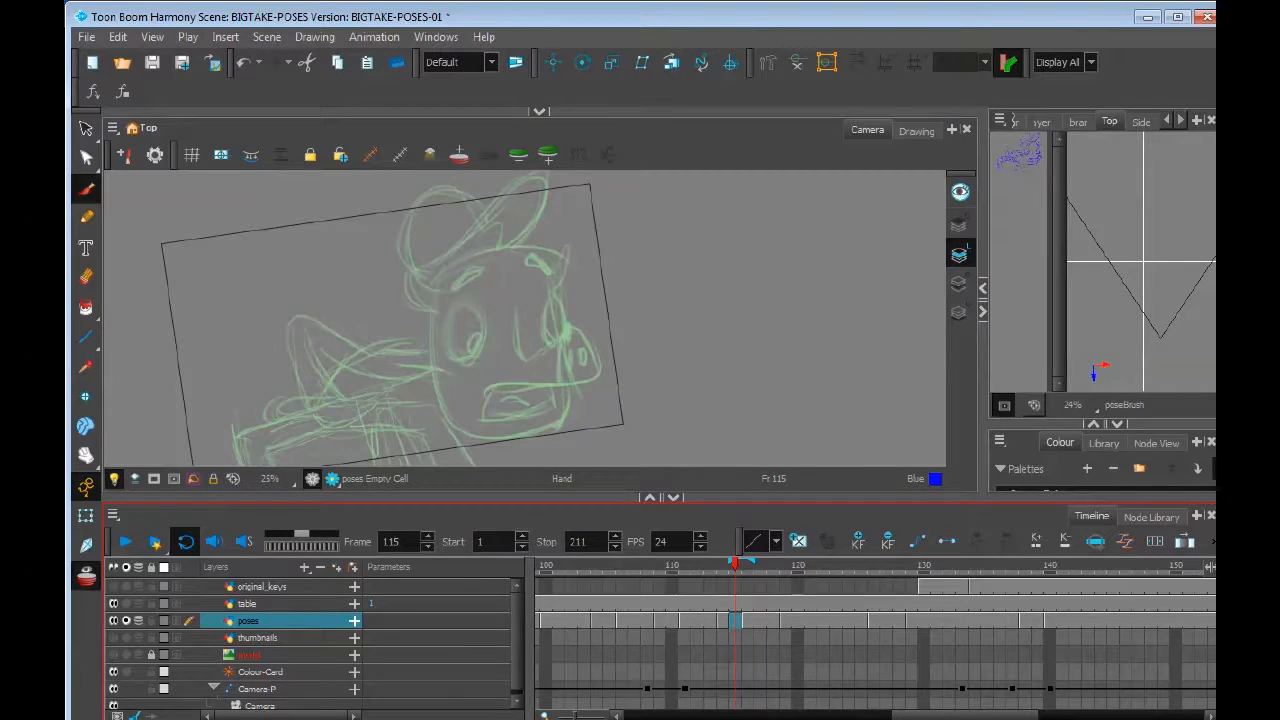
Sketch the head outline, lifted cap, eyebrows, eyes with pupils, snout and open mouth on frame 115 of the poses layer
{"action": "mouse_move", "coordinate": [437, 282]}
{"action": "left_mouse_down"}
{"action": "mouse_move", "coordinate": [436, 368]}
{"action": "mouse_move", "coordinate": [566, 413]}
{"action": "left_mouse_up"}
{"action": "left_click_drag", "start_coordinate": [480, 250], "coordinate": [470, 305]}
{"action": "mouse_move", "coordinate": [508, 262]}
{"action": "left_mouse_down"}
{"action": "mouse_move", "coordinate": [410, 362]}
{"action": "mouse_move", "coordinate": [530, 262]}
{"action": "left_mouse_up"}
{"action": "left_click_drag", "start_coordinate": [480, 300], "coordinate": [470, 310]}
{"action": "mouse_move", "coordinate": [470, 360]}
{"action": "left_mouse_down"}
{"action": "mouse_move", "coordinate": [530, 356]}
{"action": "mouse_move", "coordinate": [478, 323]}
{"action": "left_mouse_up"}
{"action": "left_click_drag", "start_coordinate": [510, 318], "coordinate": [532, 332]}
{"action": "left_click_drag", "start_coordinate": [476, 388], "coordinate": [470, 405]}
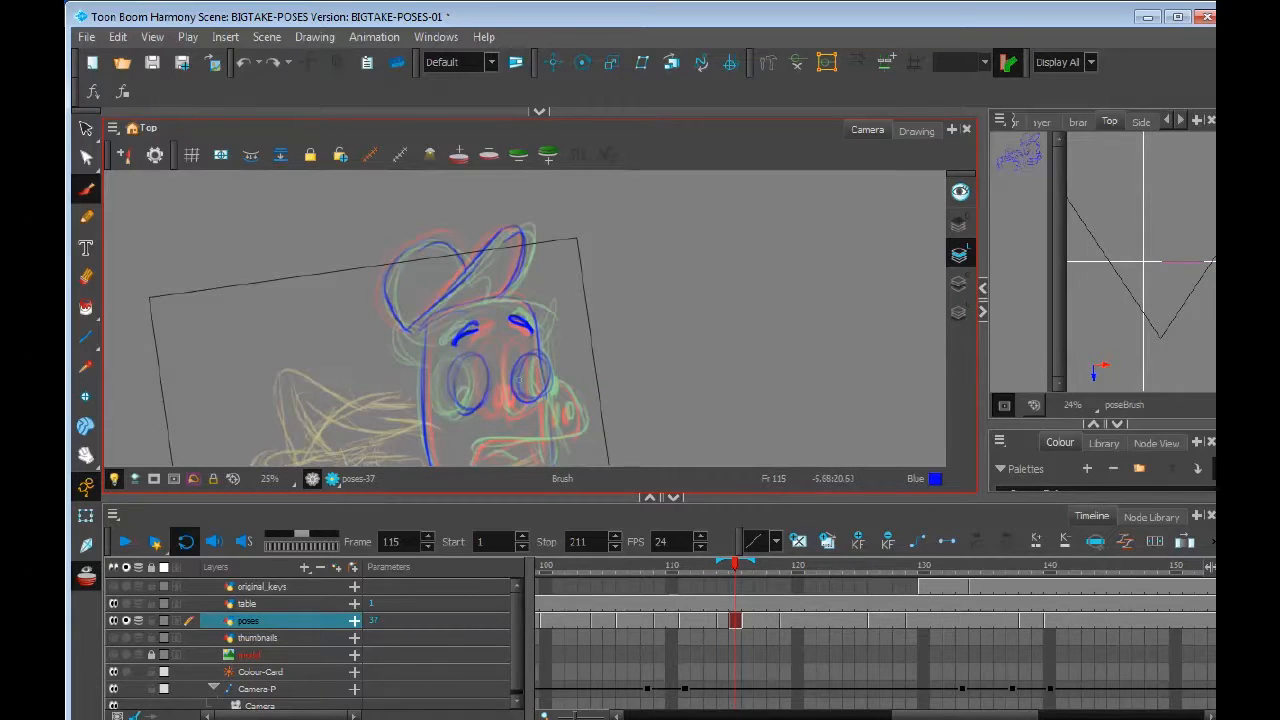
{"action": "left_click_drag", "start_coordinate": [500, 330], "coordinate": [522, 308]}
{"action": "left_click_drag", "start_coordinate": [576, 364], "coordinate": [588, 410]}
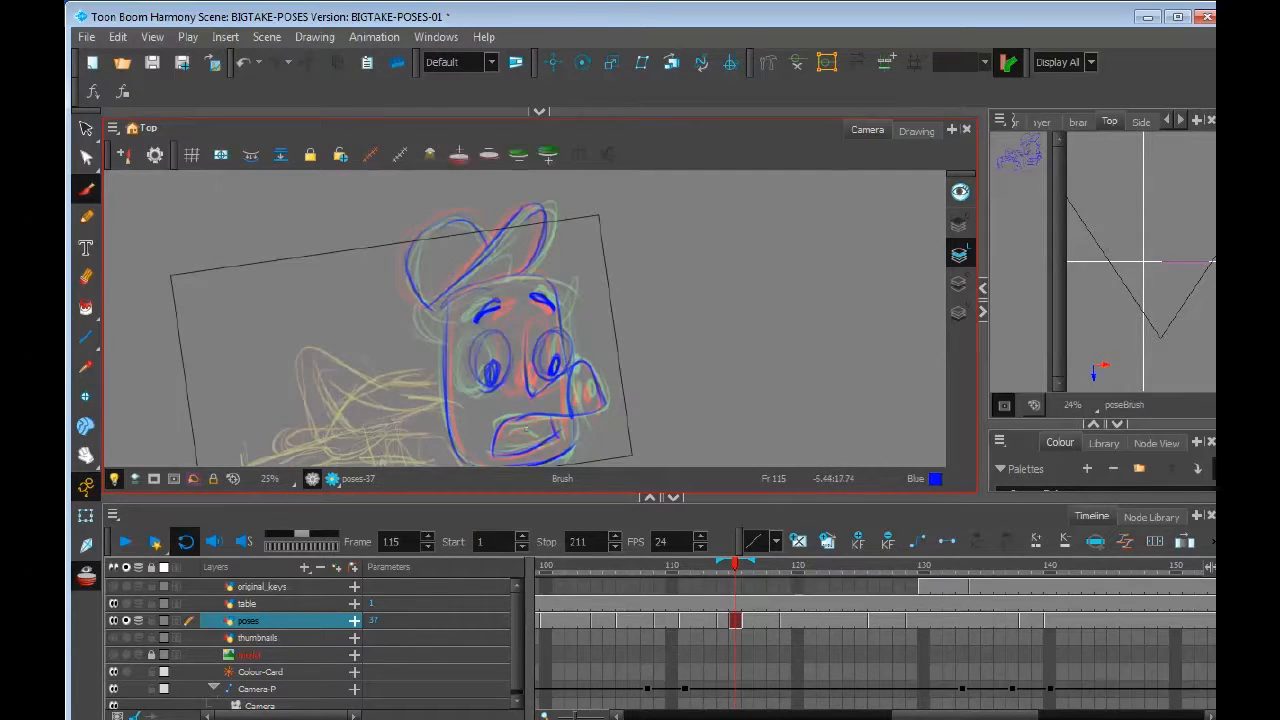
Sketch the next in-between head on frame 116, with its cap, eyes, snout and open mouth
{"action": "key", "text": "period"}
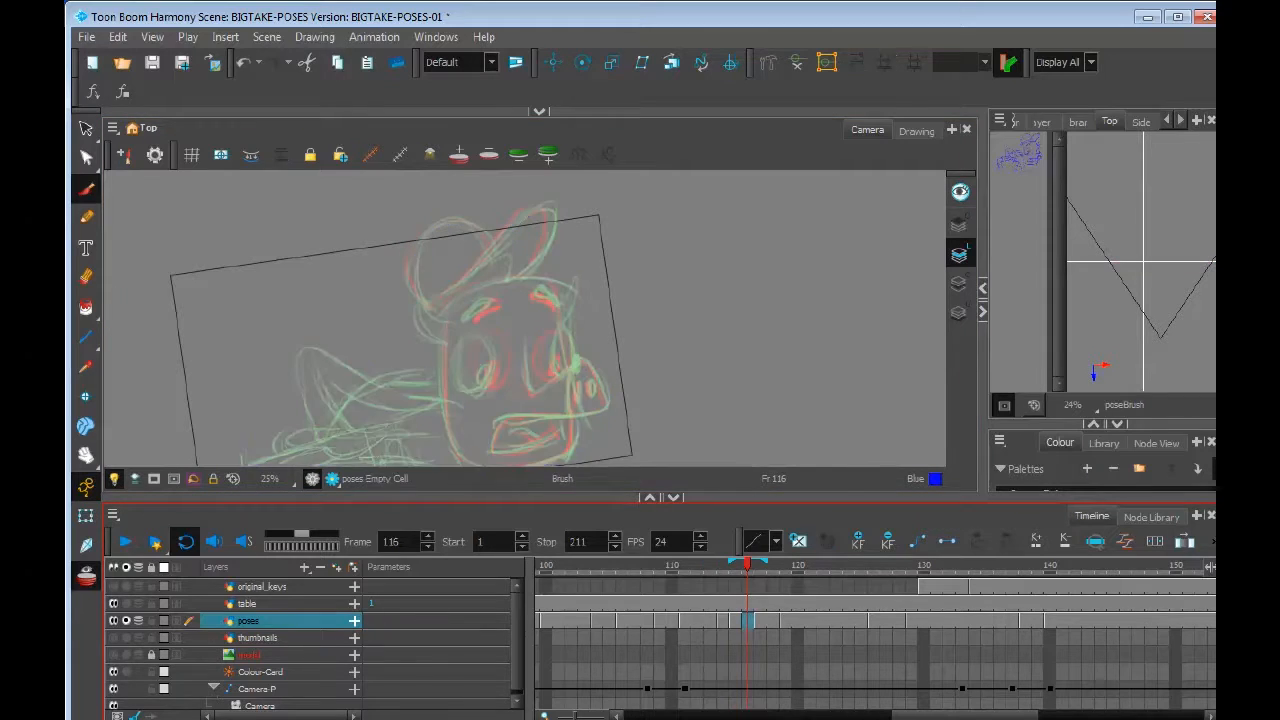
{"action": "left_click_drag", "start_coordinate": [500, 400], "coordinate": [503, 359]}
{"action": "left_click_drag", "start_coordinate": [446, 260], "coordinate": [441, 378]}
{"action": "left_click_drag", "start_coordinate": [440, 322], "coordinate": [571, 370]}
{"action": "left_click_drag", "start_coordinate": [500, 300], "coordinate": [491, 371]}
{"action": "left_click_drag", "start_coordinate": [440, 333], "coordinate": [562, 404]}
{"action": "mouse_move", "coordinate": [416, 335]}
{"action": "left_mouse_down"}
{"action": "mouse_move", "coordinate": [488, 284]}
{"action": "mouse_move", "coordinate": [510, 311]}
{"action": "left_mouse_up"}
{"action": "mouse_move", "coordinate": [417, 335]}
{"action": "left_mouse_down"}
{"action": "mouse_move", "coordinate": [486, 276]}
{"action": "mouse_move", "coordinate": [478, 251]}
{"action": "left_mouse_up"}
{"action": "left_click_drag", "start_coordinate": [480, 335], "coordinate": [486, 304]}
{"action": "mouse_move", "coordinate": [552, 336]}
{"action": "left_mouse_down"}
{"action": "mouse_move", "coordinate": [548, 380]}
{"action": "mouse_move", "coordinate": [520, 395]}
{"action": "left_mouse_up"}
{"action": "left_click_drag", "start_coordinate": [565, 360], "coordinate": [597, 422]}
{"action": "left_click_drag", "start_coordinate": [486, 432], "coordinate": [594, 410]}
{"action": "mouse_move", "coordinate": [520, 440]}
{"action": "left_mouse_down"}
{"action": "mouse_move", "coordinate": [556, 452]}
{"action": "mouse_move", "coordinate": [504, 326]}
{"action": "left_mouse_up"}
Create an empty drawing on frame 118 and sketch the head with a lower cap, two eyes, snout and open mouth
{"action": "mouse_move", "coordinate": [748, 566]}
{"action": "left_mouse_down"}
{"action": "mouse_move", "coordinate": [760, 566]}
{"action": "mouse_move", "coordinate": [710, 566]}
{"action": "mouse_move", "coordinate": [784, 566]}
{"action": "left_mouse_up"}
{"action": "key", "text": "alt+shift+r"}
{"action": "mouse_move", "coordinate": [416, 285]}
{"action": "left_mouse_down"}
{"action": "mouse_move", "coordinate": [496, 432]}
{"action": "mouse_move", "coordinate": [532, 246]}
{"action": "mouse_move", "coordinate": [545, 250]}
{"action": "mouse_move", "coordinate": [405, 320]}
{"action": "left_mouse_up"}
{"action": "mouse_move", "coordinate": [488, 330]}
{"action": "left_mouse_down"}
{"action": "mouse_move", "coordinate": [452, 332]}
{"action": "mouse_move", "coordinate": [486, 322]}
{"action": "mouse_move", "coordinate": [583, 372]}
{"action": "left_mouse_up"}
{"action": "left_click_drag", "start_coordinate": [530, 392], "coordinate": [472, 384]}
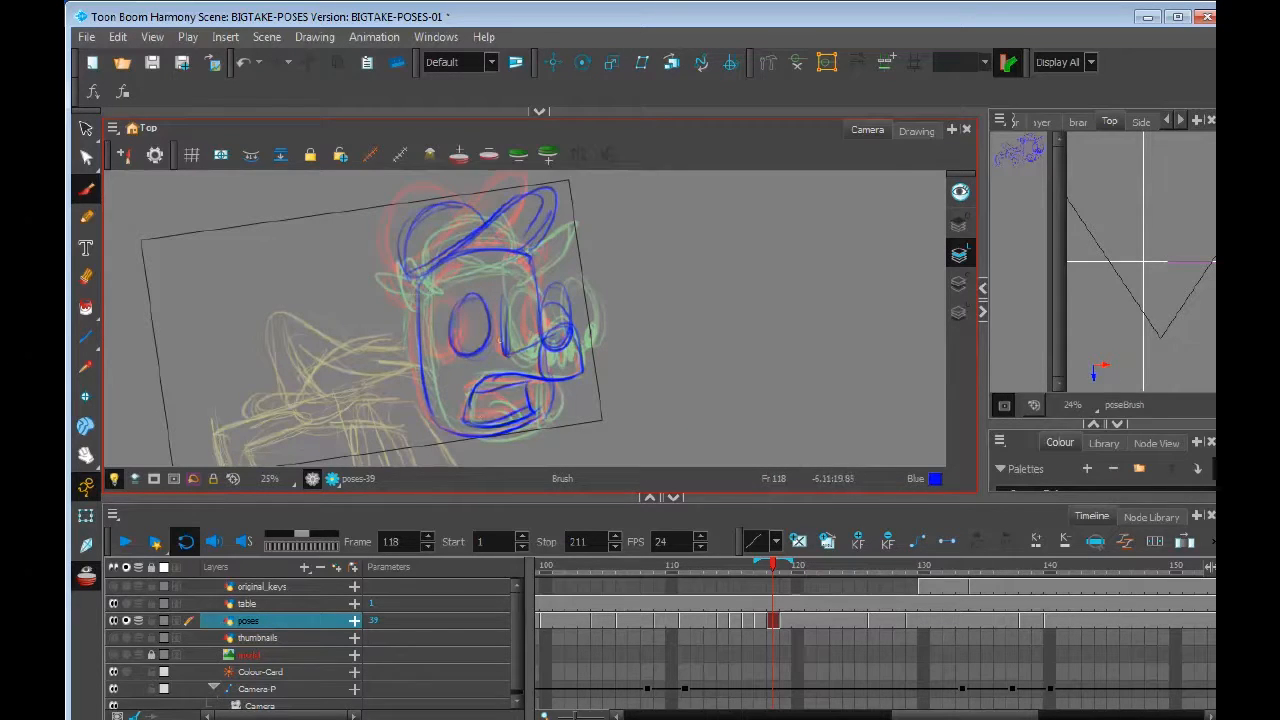
Clear frame 119 and sketch the head with its cap, raised eyebrows, eyes with pupils, snout and open mouth
{"action": "left_click", "coordinate": [785, 620]}
{"action": "key", "text": "Delete"}
{"action": "mouse_move", "coordinate": [423, 278]}
{"action": "left_mouse_down"}
{"action": "mouse_move", "coordinate": [442, 427]}
{"action": "mouse_move", "coordinate": [462, 256]}
{"action": "mouse_move", "coordinate": [414, 284]}
{"action": "left_mouse_up"}
{"action": "mouse_move", "coordinate": [575, 305]}
{"action": "left_mouse_down"}
{"action": "mouse_move", "coordinate": [510, 340]}
{"action": "mouse_move", "coordinate": [545, 380]}
{"action": "left_mouse_up"}
{"action": "mouse_move", "coordinate": [540, 378]}
{"action": "left_mouse_down"}
{"action": "mouse_move", "coordinate": [470, 385]}
{"action": "mouse_move", "coordinate": [545, 430]}
{"action": "left_mouse_up"}
{"action": "left_click_drag", "start_coordinate": [480, 420], "coordinate": [520, 405]}
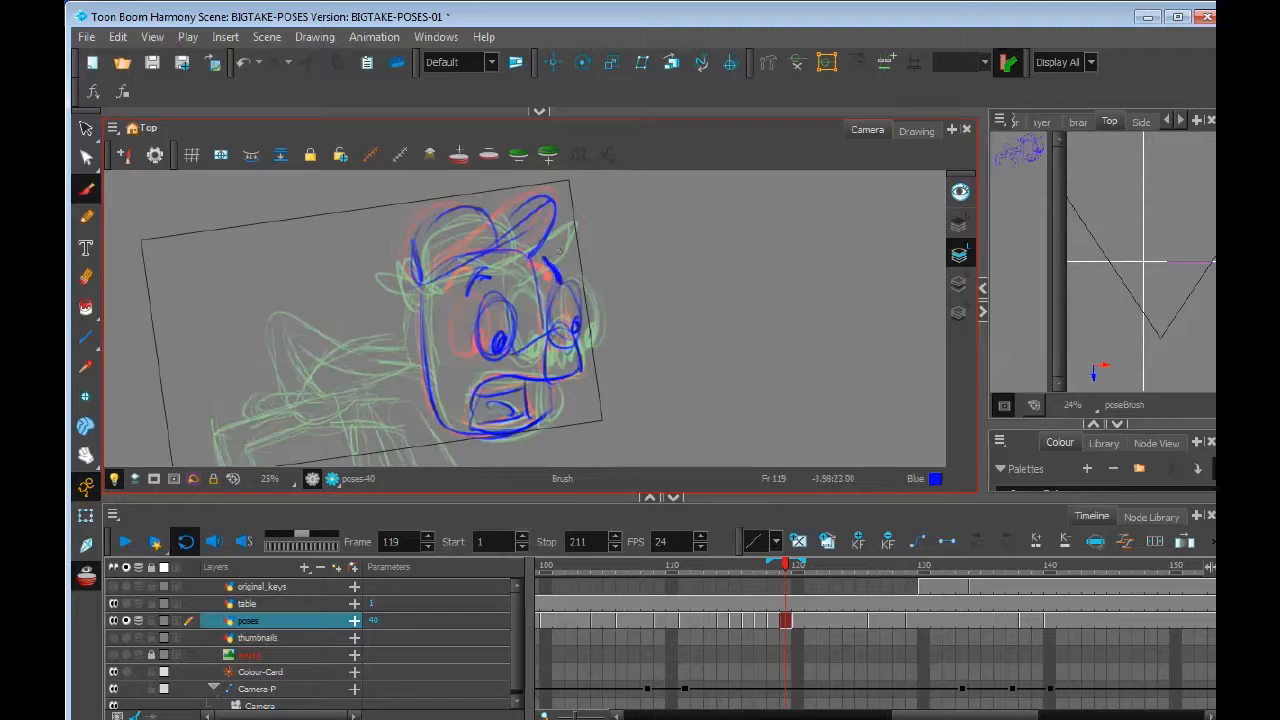
Clear frame 120 and sketch the in-between head, settling cap and brim, eyes, snout and mouth
{"action": "left_click", "coordinate": [798, 620]}
{"action": "key", "text": "Delete"}
{"action": "left_click_drag", "start_coordinate": [426, 284], "coordinate": [441, 428]}
{"action": "left_click_drag", "start_coordinate": [441, 428], "coordinate": [544, 386]}
{"action": "left_click_drag", "start_coordinate": [472, 254], "coordinate": [536, 325]}
{"action": "mouse_move", "coordinate": [436, 280]}
{"action": "left_mouse_down"}
{"action": "mouse_move", "coordinate": [531, 240]}
{"action": "mouse_move", "coordinate": [556, 207]}
{"action": "left_mouse_up"}
{"action": "left_click_drag", "start_coordinate": [556, 207], "coordinate": [524, 274]}
{"action": "left_click_drag", "start_coordinate": [425, 248], "coordinate": [518, 244]}
{"action": "left_click_drag", "start_coordinate": [416, 258], "coordinate": [422, 292]}
{"action": "left_click_drag", "start_coordinate": [512, 297], "coordinate": [516, 298]}
{"action": "left_click_drag", "start_coordinate": [510, 291], "coordinate": [514, 291]}
{"action": "left_click_drag", "start_coordinate": [532, 350], "coordinate": [580, 326]}
{"action": "mouse_move", "coordinate": [580, 374]}
{"action": "left_mouse_down"}
{"action": "mouse_move", "coordinate": [472, 392]}
{"action": "mouse_move", "coordinate": [540, 428]}
{"action": "mouse_move", "coordinate": [526, 420]}
{"action": "left_mouse_up"}
Clear frame 121 and sketch the head with the cap seated on top, plus eyebrows, eyes, snout and mouth
{"action": "left_click", "coordinate": [810, 620]}
{"action": "key", "text": "Delete"}
{"action": "left_click_drag", "start_coordinate": [518, 294], "coordinate": [575, 290]}
{"action": "left_click_drag", "start_coordinate": [545, 378], "coordinate": [580, 322]}
{"action": "left_click_drag", "start_coordinate": [544, 374], "coordinate": [540, 416]}
{"action": "mouse_move", "coordinate": [548, 420]}
{"action": "left_mouse_down"}
{"action": "mouse_move", "coordinate": [446, 432]}
{"action": "mouse_move", "coordinate": [432, 288]}
{"action": "left_mouse_up"}
{"action": "left_click_drag", "start_coordinate": [432, 288], "coordinate": [570, 218]}
{"action": "mouse_move", "coordinate": [570, 218]}
{"action": "left_mouse_down"}
{"action": "mouse_move", "coordinate": [522, 260]}
{"action": "mouse_move", "coordinate": [572, 280]}
{"action": "left_mouse_up"}
{"action": "left_click_drag", "start_coordinate": [430, 302], "coordinate": [526, 214]}
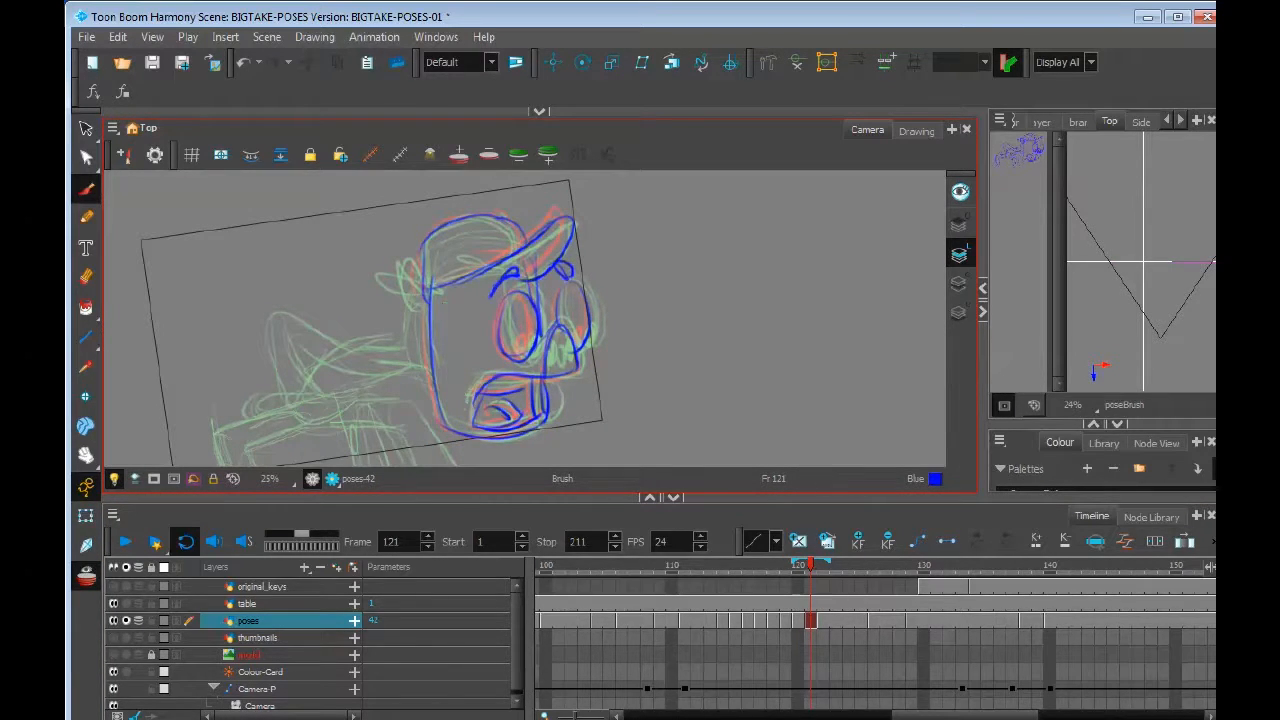
Create an empty drawing on frame 125 and sketch the rounded head, cap, arm, table edge, stretched eyes and mouth
{"action": "mouse_move", "coordinate": [812, 566]}
{"action": "left_mouse_down"}
{"action": "mouse_move", "coordinate": [660, 566]}
{"action": "mouse_move", "coordinate": [860, 566]}
{"action": "left_mouse_up"}
{"action": "key", "text": "alt+shift+r"}
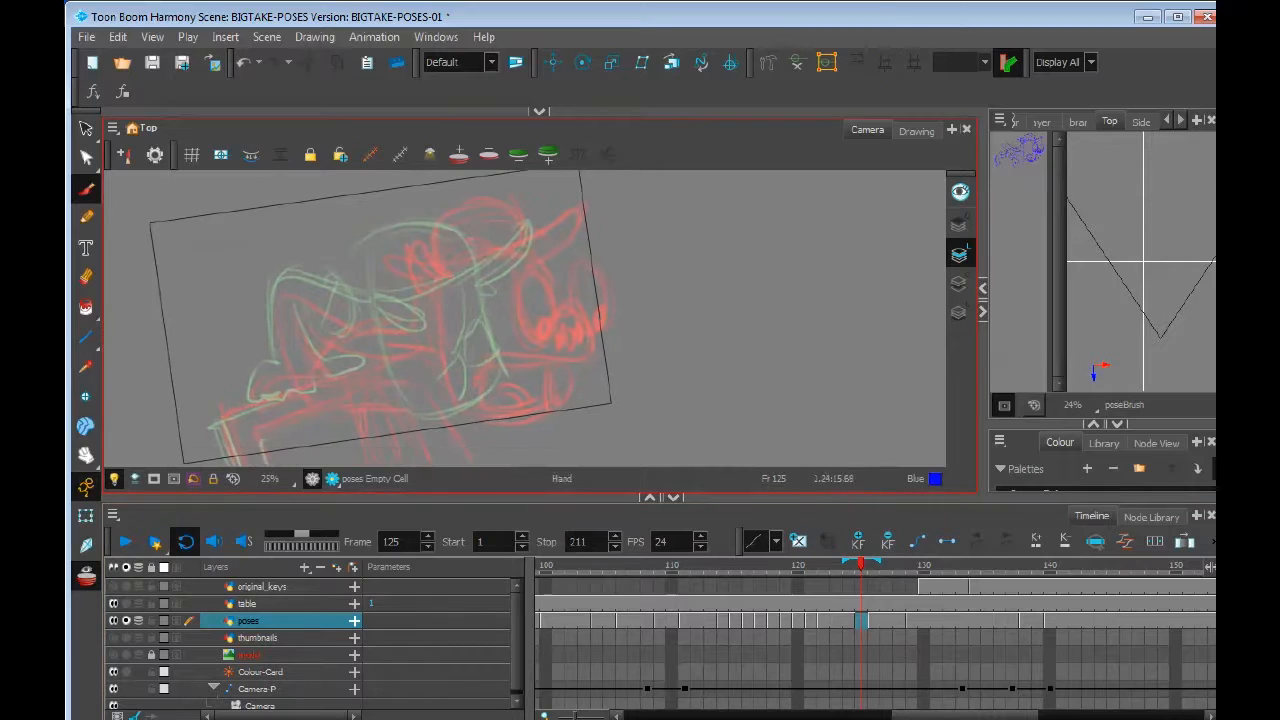
{"action": "mouse_move", "coordinate": [405, 278]}
{"action": "left_mouse_down"}
{"action": "mouse_move", "coordinate": [440, 252]}
{"action": "mouse_move", "coordinate": [537, 300]}
{"action": "mouse_move", "coordinate": [433, 416]}
{"action": "mouse_move", "coordinate": [498, 235]}
{"action": "mouse_move", "coordinate": [565, 235]}
{"action": "left_mouse_up"}
{"action": "left_click_drag", "start_coordinate": [438, 242], "coordinate": [447, 212]}
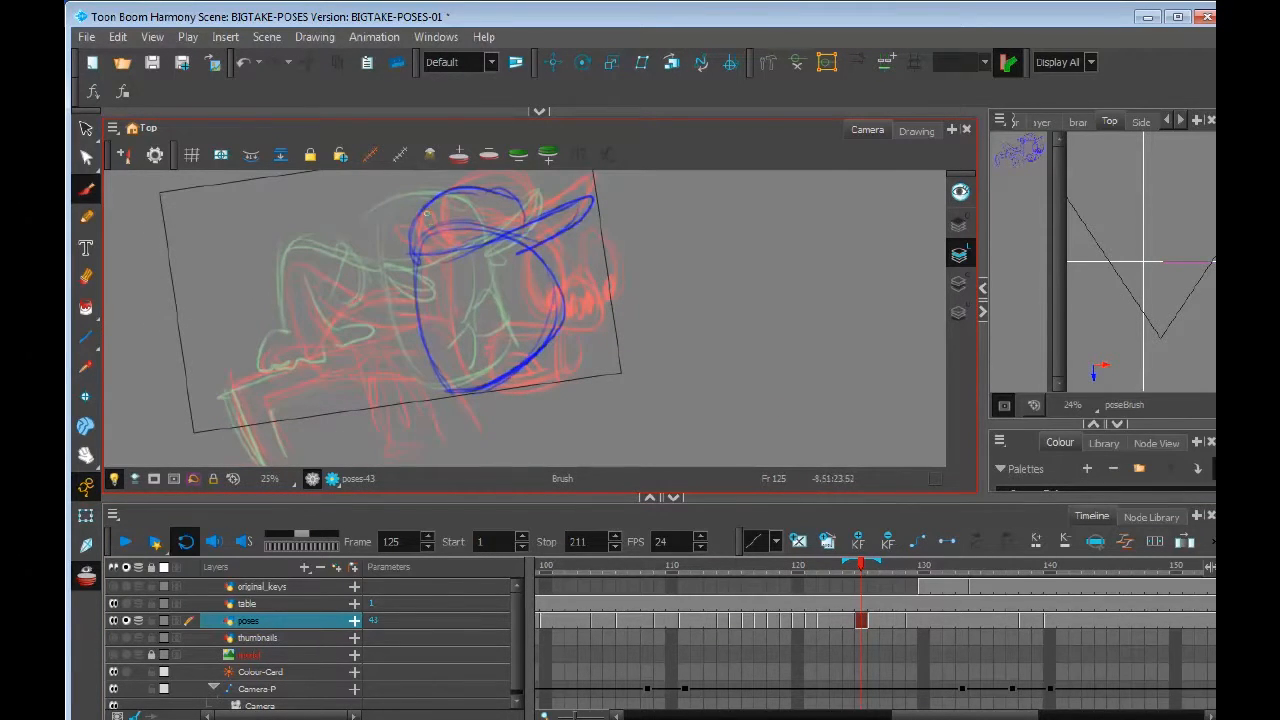
{"action": "left_click_drag", "start_coordinate": [290, 265], "coordinate": [325, 352]}
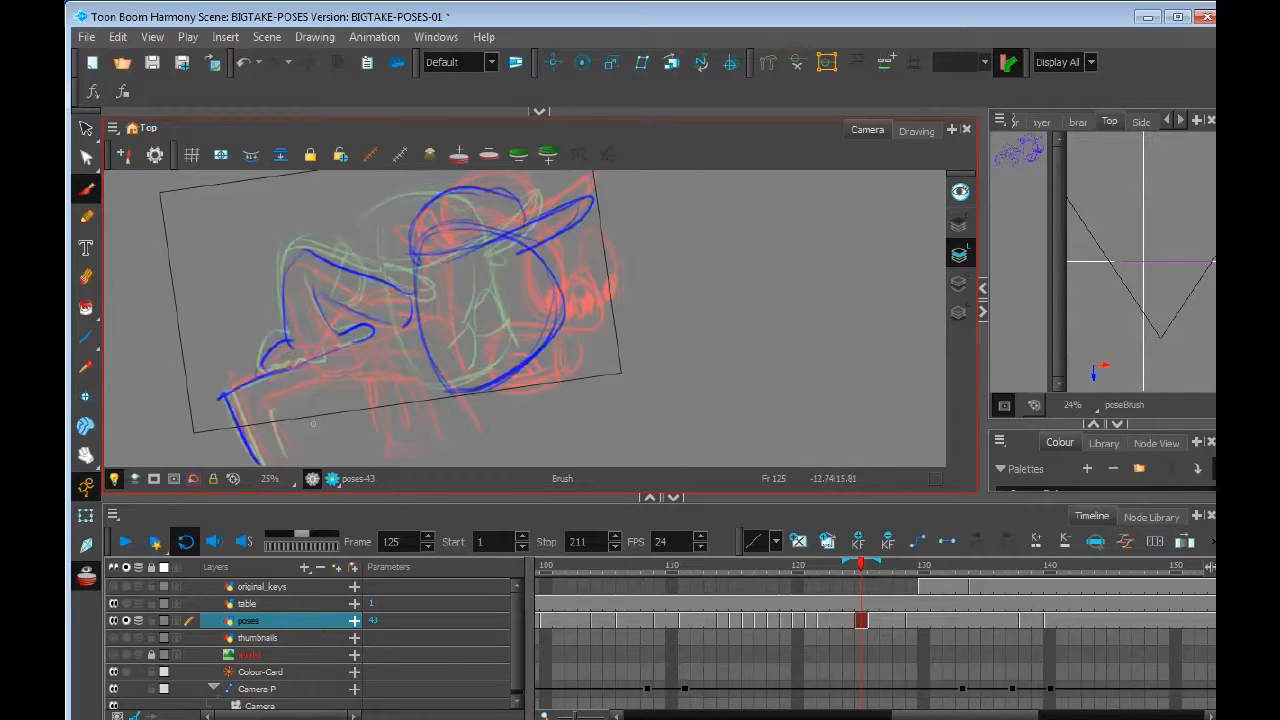
{"action": "left_click_drag", "start_coordinate": [313, 424], "coordinate": [305, 451]}
{"action": "left_click_drag", "start_coordinate": [526, 320], "coordinate": [548, 308]}
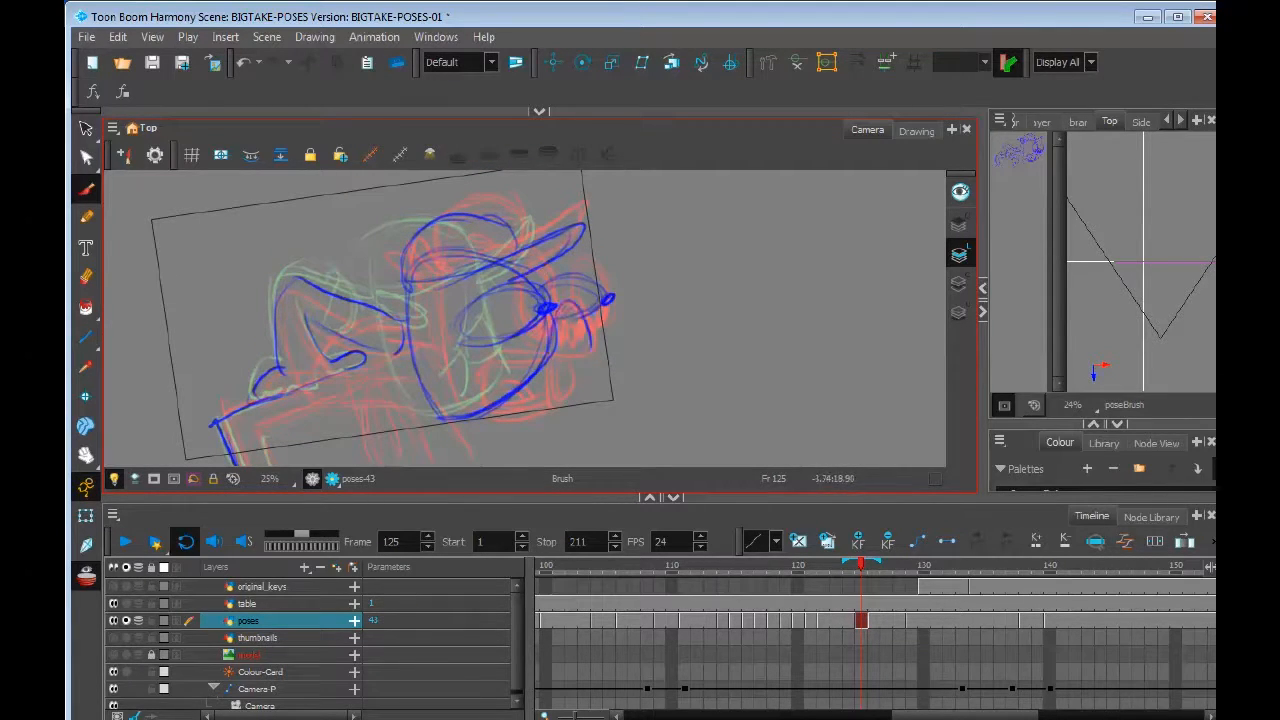
{"action": "left_click_drag", "start_coordinate": [548, 348], "coordinate": [552, 368]}
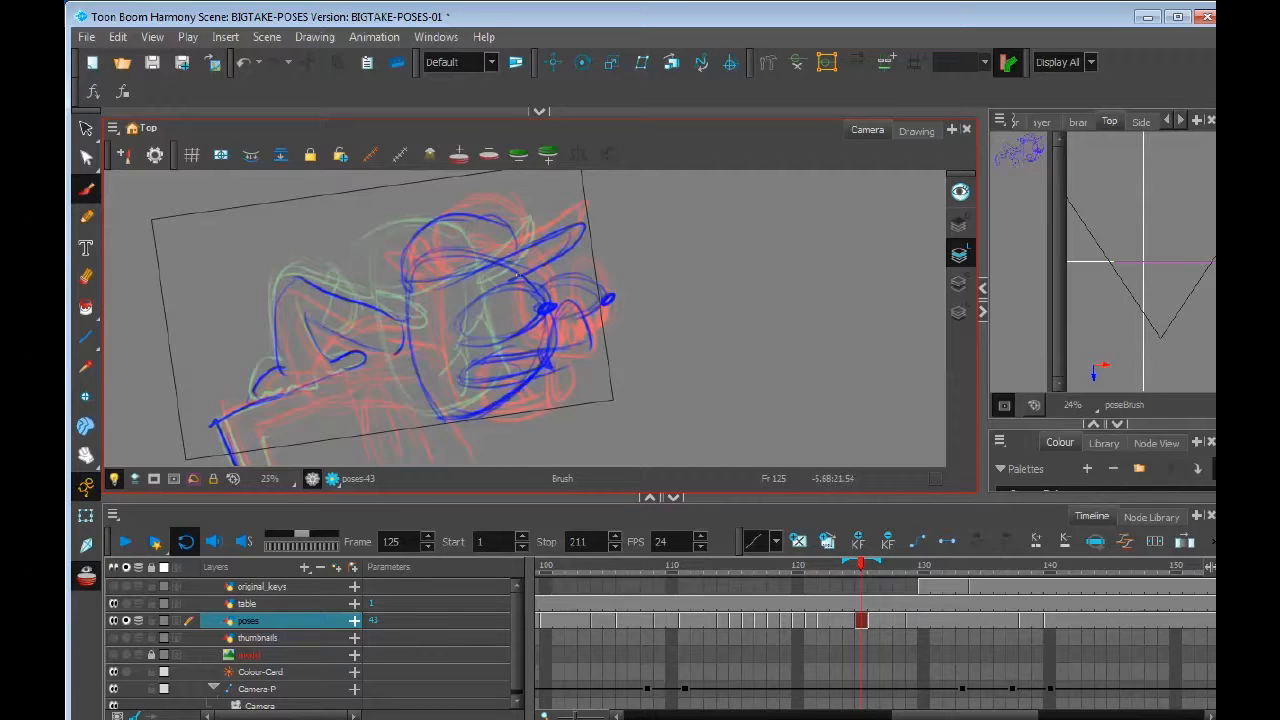
Step back through the new in-betweens from frame 125 and play the animation to review the take
{"action": "key", "text": "period"}
{"action": "key", "text": "comma"}
{"action": "key", "text": "comma"}
{"action": "key", "text": "comma"}
{"action": "key", "text": "comma"}
{"action": "key", "text": "comma"}
{"action": "key", "text": "comma"}
{"action": "key", "text": "comma"}
{"action": "key", "text": "comma"}
{"action": "key", "text": "comma"}
{"action": "key", "text": "comma"}
{"action": "key", "text": "comma"}
{"action": "key", "text": "comma"}
{"action": "key", "text": "comma"}
{"action": "key", "text": "comma"}
{"action": "key", "text": "comma"}
{"action": "key", "text": "Return"}
{"action": "key", "text": "Return"}
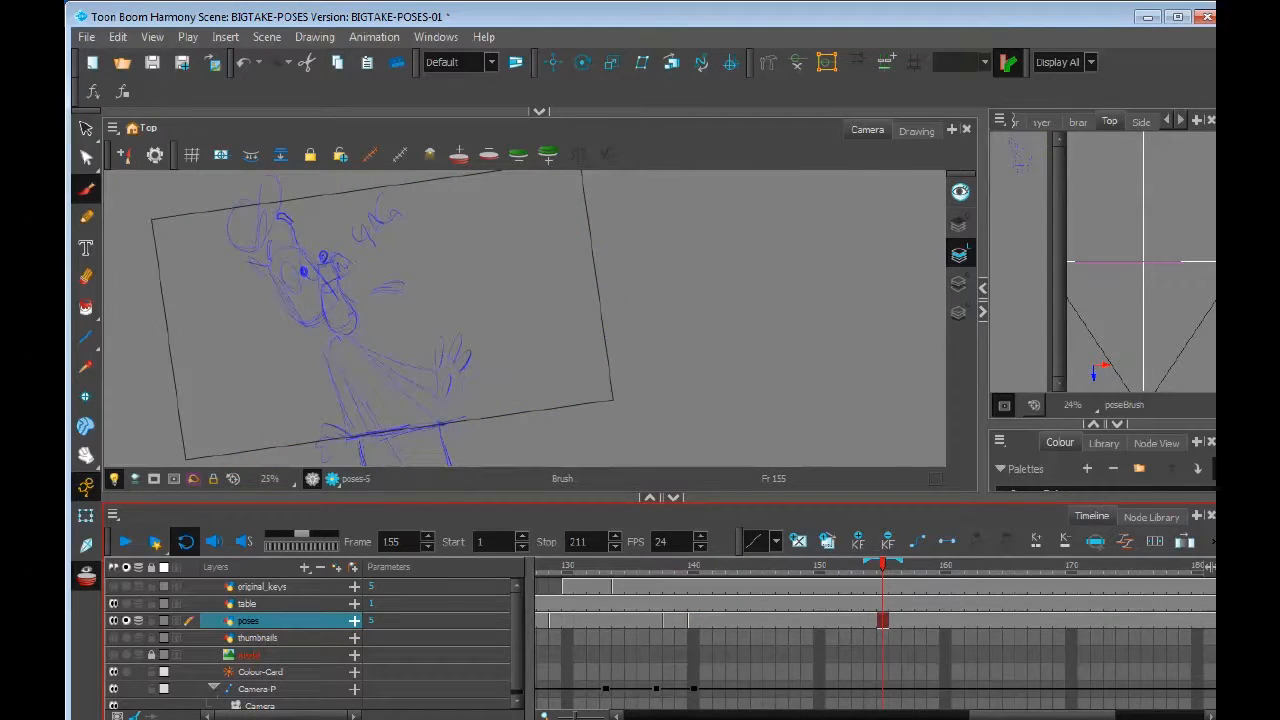
Step backward from frame 155 and flip between the in-between drawings to examine the head motion frame by frame
{"action": "key", "text": "comma"}
{"action": "key", "text": "comma"}
{"action": "key", "text": "comma"}
{"action": "key", "text": "comma"}
{"action": "key", "text": "comma"}
{"action": "key", "text": "comma"}
{"action": "key", "text": "comma"}
{"action": "key", "text": "comma"}
{"action": "key", "text": "comma"}
{"action": "key", "text": "comma"}
{"action": "key", "text": "comma"}
{"action": "key", "text": "comma"}
{"action": "key", "text": "comma"}
{"action": "key", "text": "comma"}
{"action": "key", "text": "comma"}
{"action": "key", "text": "comma"}
{"action": "key", "text": "comma"}
{"action": "key", "text": "comma"}
{"action": "key", "text": "comma"}
{"action": "key", "text": "comma"}
{"action": "key", "text": "comma"}
{"action": "key", "text": "comma"}
{"action": "key", "text": "comma"}
{"action": "key", "text": "comma"}
{"action": "key", "text": "comma"}
{"action": "key", "text": "comma"}
{"action": "key", "text": "comma"}
{"action": "key", "text": "comma"}
{"action": "key", "text": "comma"}
{"action": "key", "text": "comma"}
{"action": "key", "text": "comma"}
{"action": "key", "text": "comma"}
{"action": "key", "text": "comma"}
{"action": "key", "text": "comma"}
{"action": "key", "text": "period"}
{"action": "key", "text": "period"}
{"action": "key", "text": "period"}
{"action": "key", "text": "period"}
{"action": "key", "text": "period"}
{"action": "key", "text": "period"}
{"action": "key", "text": "period"}
{"action": "key", "text": "period"}
{"action": "key", "text": "period"}
{"action": "key", "text": "comma"}
{"action": "key", "text": "comma"}
{"action": "key", "text": "period"}
{"action": "key", "text": "comma"}
{"action": "key", "text": "comma"}
{"action": "key", "text": "period"}
{"action": "key", "text": "period"}
{"action": "key", "text": "comma"}
{"action": "key", "text": "comma"}
{"action": "key", "text": "comma"}
{"action": "key", "text": "comma"}
{"action": "key", "text": "comma"}
{"action": "key", "text": "comma"}
{"action": "key", "text": "comma"}
{"action": "key", "text": "comma"}
{"action": "key", "text": "comma"}
{"action": "key", "text": "comma"}
{"action": "key", "text": "comma"}
{"action": "key", "text": "comma"}
{"action": "key", "text": "comma"}
{"action": "key", "text": "comma"}
{"action": "key", "text": "comma"}
Make two copies of the poses layer
{"action": "right_click", "coordinate": [330, 620]}
{"action": "left_click", "coordinate": [430, 166]}
{"action": "right_click", "coordinate": [268, 603]}
{"action": "left_click", "coordinate": [350, 147]}
Select frames 114 to 121 on both copied poses layers, open the commands for that range, and return to frame 114 of poses_1
{"action": "left_click", "coordinate": [697, 603]}
{"action": "left_click", "coordinate": [785, 621], "text": "shift"}
{"action": "right_click", "coordinate": [787, 622]}
{"action": "mouse_move", "coordinate": [843, 332]}
{"action": "left_click", "coordinate": [630, 572]}
{"action": "left_click", "coordinate": [697, 603]}
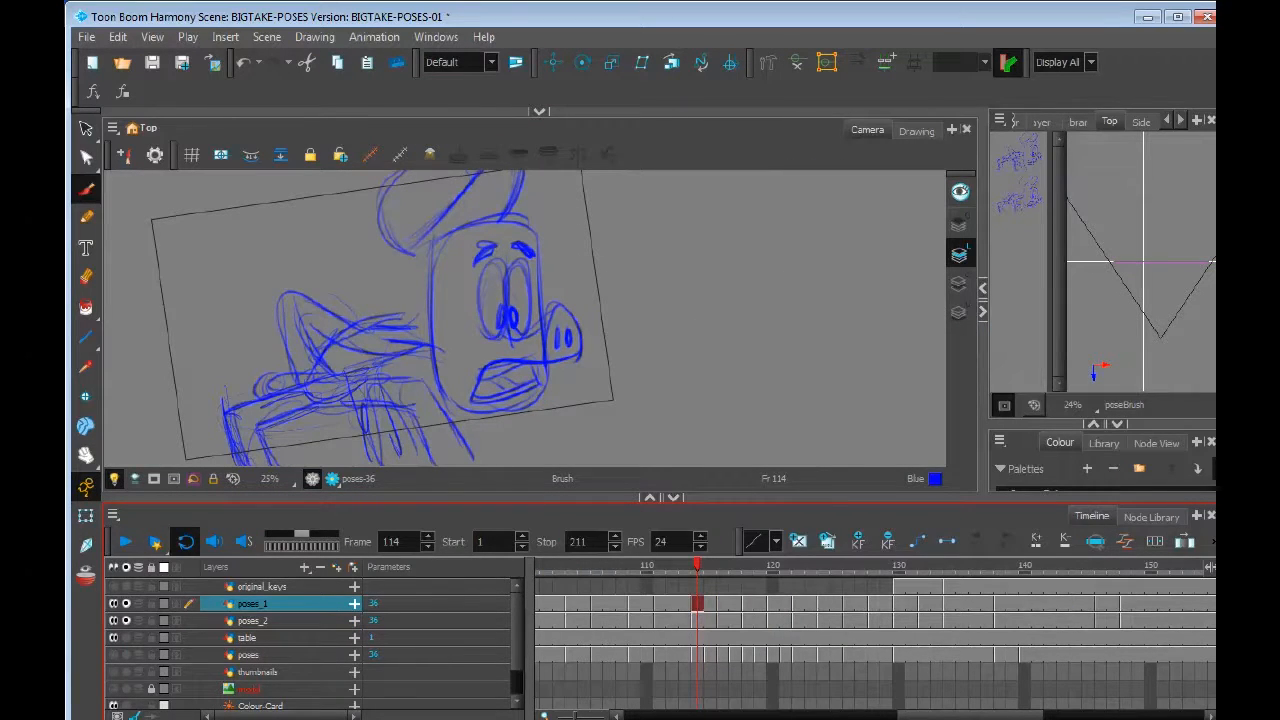
Clear the exposures on poses_1 before and after the take drawings, leaving only the block that starts around frame 114
{"action": "left_click", "coordinate": [686, 603]}
{"action": "mouse_move", "coordinate": [969, 715]}
{"action": "left_mouse_down"}
{"action": "mouse_move", "coordinate": [696, 715]}
{"action": "mouse_move", "coordinate": [1131, 715]}
{"action": "mouse_move", "coordinate": [875, 715]}
{"action": "mouse_move", "coordinate": [962, 715]}
{"action": "left_mouse_up"}
{"action": "left_click", "coordinate": [541, 603], "text": "shift"}
{"action": "key", "text": "Delete"}
{"action": "left_click", "coordinate": [815, 603]}
{"action": "left_click", "coordinate": [1175, 603], "text": "shift"}
{"action": "key", "text": "Delete"}
Try sliding the poses_1 take drawings a few frames earlier and scrub through them against poses_2
{"action": "left_click", "coordinate": [718, 603]}
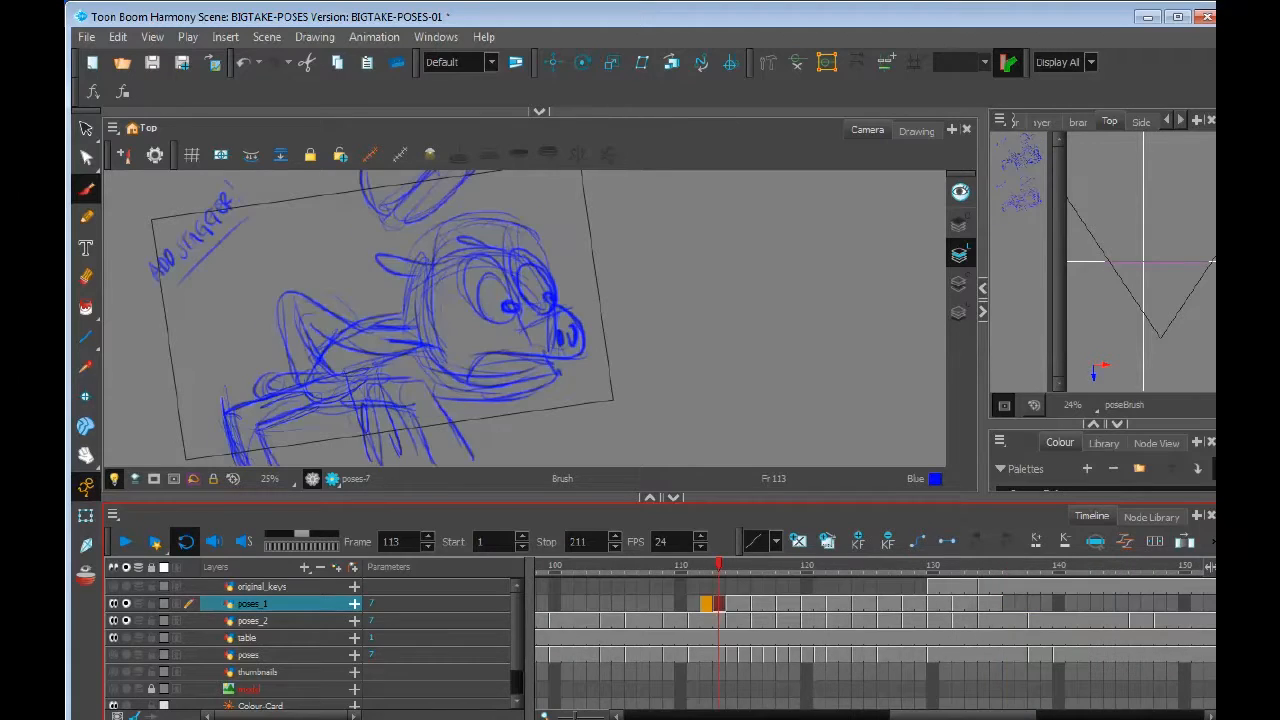
{"action": "left_click", "coordinate": [718, 621]}
{"action": "left_click", "coordinate": [681, 603]}
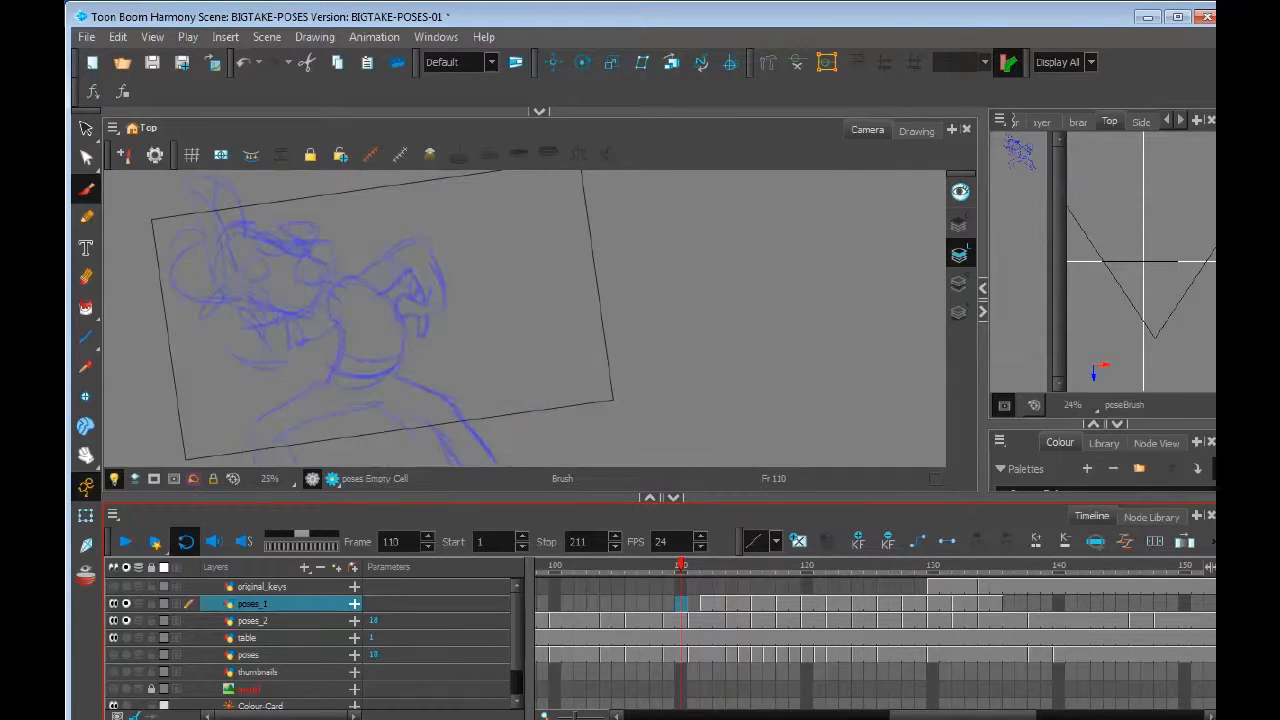
{"action": "left_click", "coordinate": [656, 603]}
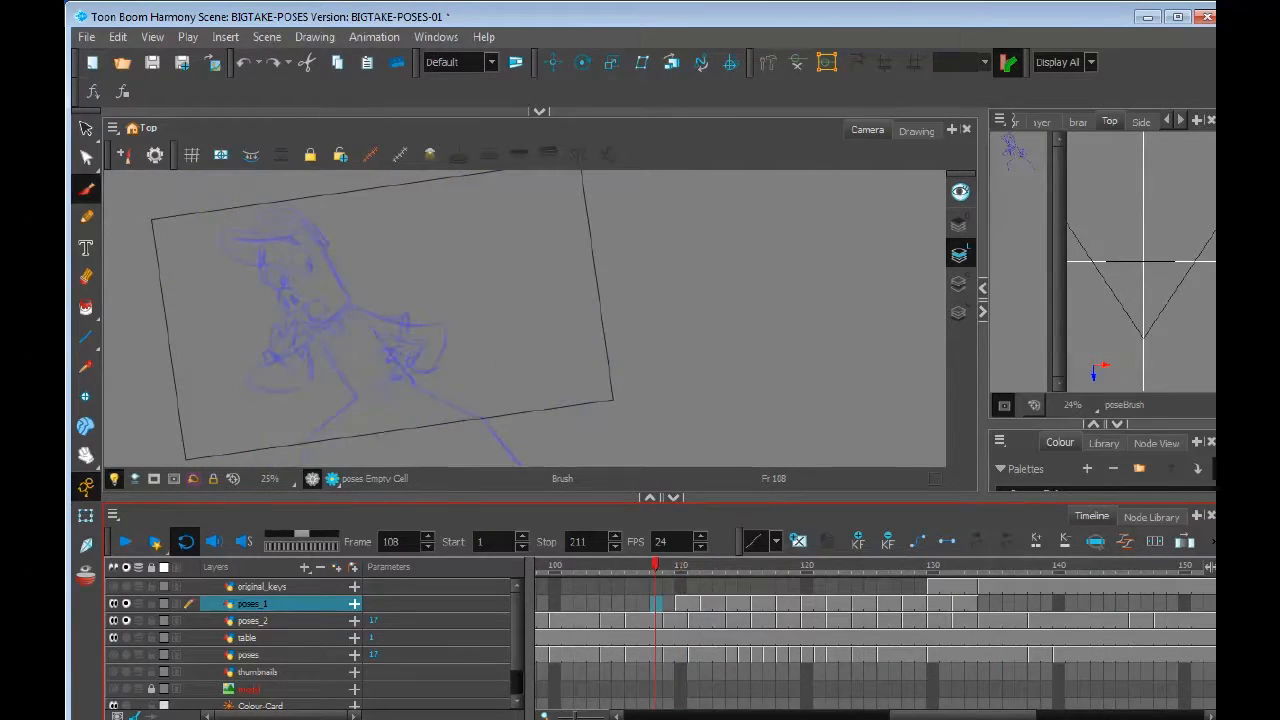
{"action": "left_click_drag", "start_coordinate": [656, 566], "coordinate": [985, 566]}
{"action": "key", "text": "Delete"}
Clear alternating exposures on poses_1 and poses_2 so the two layers interleave across the take
{"action": "left_click", "coordinate": [756, 620]}
{"action": "left_click", "coordinate": [769, 603]}
{"action": "left_click", "coordinate": [795, 603]}
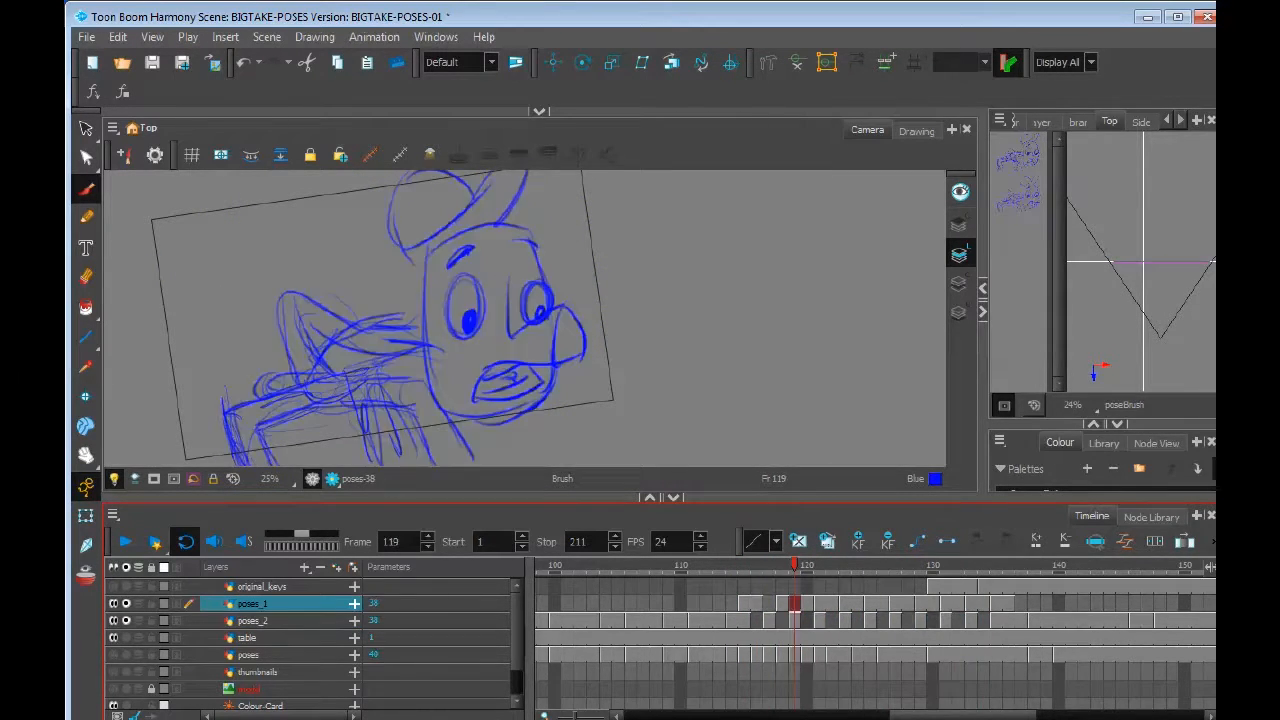
{"action": "left_click", "coordinate": [920, 603]}
{"action": "key", "text": "Delete"}
{"action": "left_click", "coordinate": [946, 603]}
{"action": "key", "text": "Delete"}
{"action": "left_click", "coordinate": [971, 603]}
{"action": "key", "text": "Delete"}
{"action": "left_click", "coordinate": [996, 603]}
Scrub through the interleaved take and undo the alternating deletions on both copied layers
{"action": "left_click_drag", "start_coordinate": [958, 566], "coordinate": [845, 566]}
{"action": "left_click_drag", "start_coordinate": [731, 566], "coordinate": [946, 566]}
{"action": "key", "text": "ctrl+z"}
{"action": "key", "text": "ctrl+z"}
{"action": "key", "text": "ctrl+z"}
{"action": "key", "text": "ctrl+z"}
{"action": "key", "text": "ctrl+z"}
{"action": "key", "text": "ctrl+z"}
{"action": "key", "text": "ctrl+z"}
{"action": "key", "text": "ctrl+z"}
{"action": "key", "text": "ctrl+z"}
{"action": "key", "text": "ctrl+z"}
{"action": "key", "text": "ctrl+z"}
{"action": "key", "text": "ctrl+z"}
{"action": "key", "text": "ctrl+z"}
{"action": "key", "text": "ctrl+z"}
{"action": "key", "text": "ctrl+z"}
{"action": "key", "text": "ctrl+z"}
{"action": "key", "text": "ctrl+z"}
{"action": "key", "text": "ctrl+z"}
{"action": "key", "text": "ctrl+z"}
{"action": "key", "text": "ctrl+z"}
Shift the poses_1 take drawings two frames later by extending the empty exposure at frame 113
{"action": "left_click", "coordinate": [719, 603]}
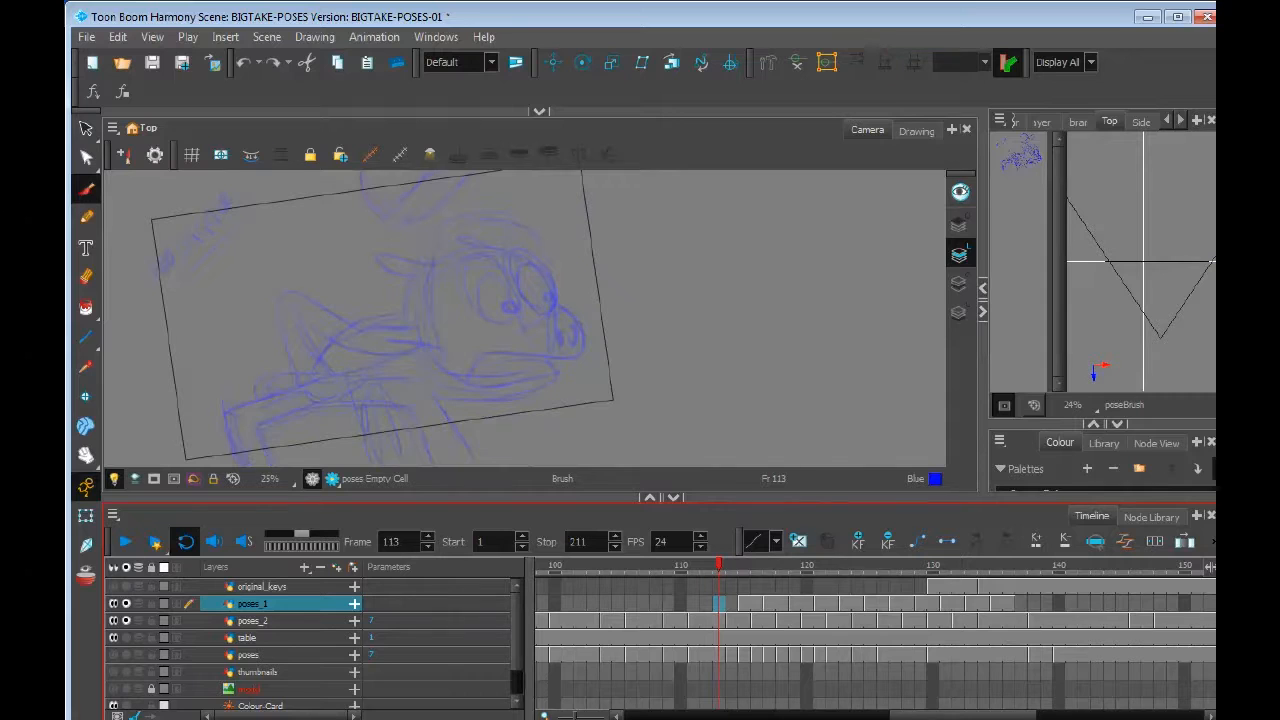
{"action": "key", "text": "plus"}
{"action": "key", "text": "plus"}
Clear every other exposure on poses_2 from frame 118 to frame 128
{"action": "left_click", "coordinate": [769, 620]}
{"action": "key", "text": "Delete"}
{"action": "key", "text": "ctrl+z"}
{"action": "left_click", "coordinate": [782, 620]}
{"action": "key", "text": "Delete"}
{"action": "left_click", "coordinate": [807, 620]}
{"action": "key", "text": "Delete"}
{"action": "left_click", "coordinate": [832, 620]}
{"action": "key", "text": "Delete"}
{"action": "left_click", "coordinate": [857, 620]}
{"action": "key", "text": "Delete"}
{"action": "left_click", "coordinate": [883, 620]}
{"action": "key", "text": "Delete"}
{"action": "left_click", "coordinate": [908, 620]}
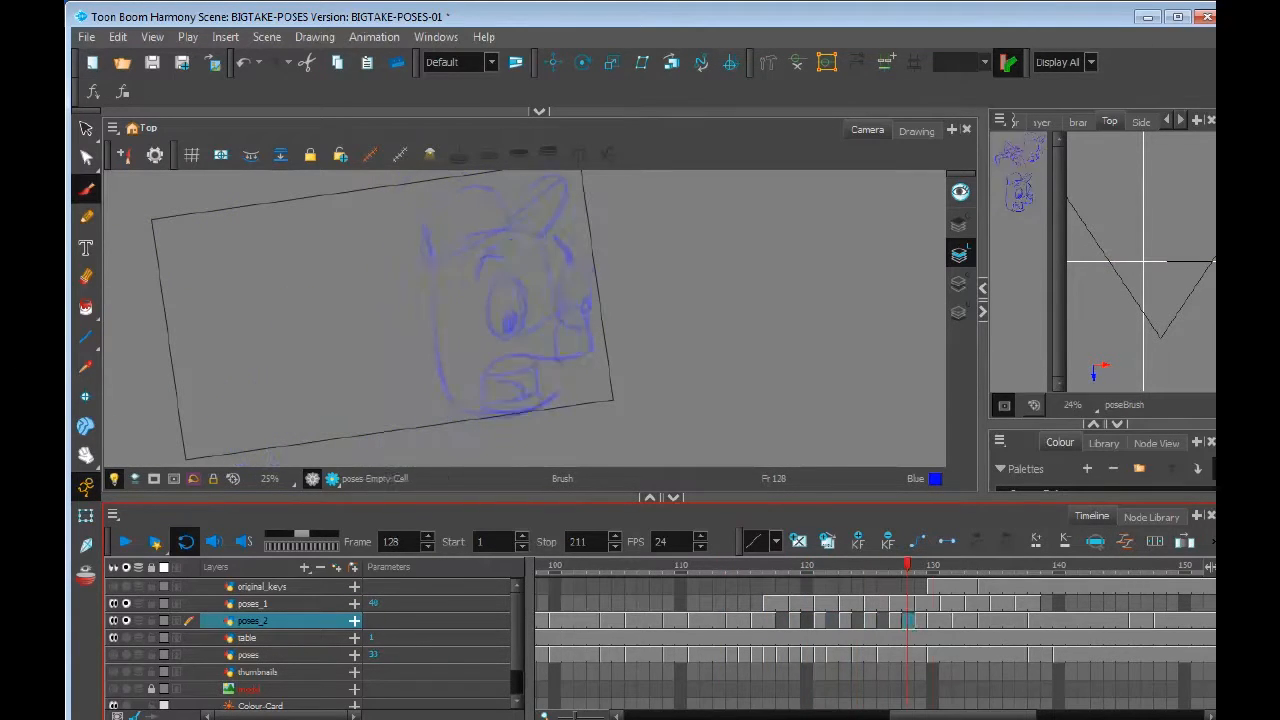
Clear every other exposure on poses_1 from frame 119 onward, on the frames where poses_2 still holds a drawing
{"action": "left_click", "coordinate": [794, 603]}
{"action": "key", "text": "Delete"}
{"action": "left_click", "coordinate": [820, 603]}
{"action": "key", "text": "Delete"}
{"action": "left_click", "coordinate": [845, 603]}
{"action": "key", "text": "Delete"}
{"action": "left_click", "coordinate": [870, 603]}
{"action": "key", "text": "Delete"}
Play the interleaved poses layers and flip back and forth between frames to judge the stagger effect
{"action": "key", "text": "Return"}
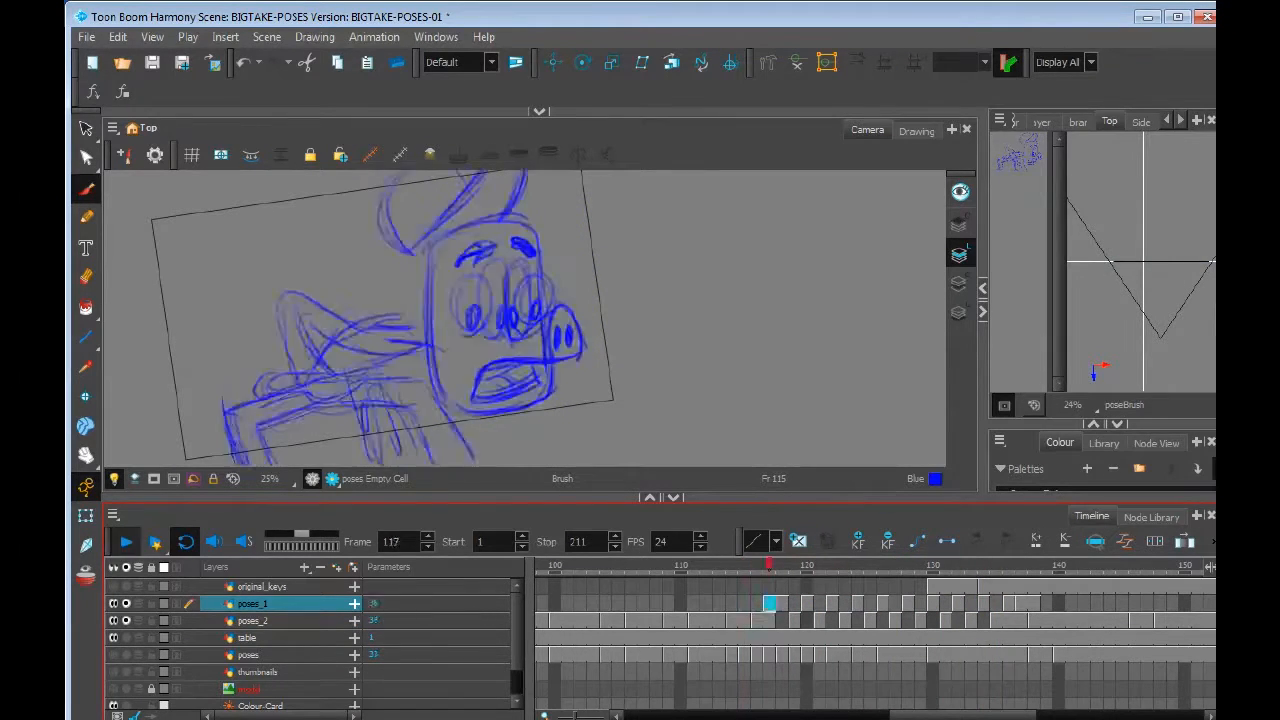
{"action": "key", "text": "Return"}
{"action": "key", "text": "comma"}
{"action": "key", "text": "comma"}
{"action": "key", "text": "comma"}
{"action": "key", "text": "comma"}
{"action": "key", "text": "comma"}
{"action": "key", "text": "comma"}
{"action": "key", "text": "comma"}
{"action": "key", "text": "comma"}
{"action": "key", "text": "period"}
{"action": "key", "text": "comma"}
{"action": "key", "text": "period"}
{"action": "key", "text": "period"}
{"action": "key", "text": "comma"}
Step back frame by frame from frame 138 to the start of the stagger and examine how the drawings alternate
{"action": "left_click", "coordinate": [1020, 620]}
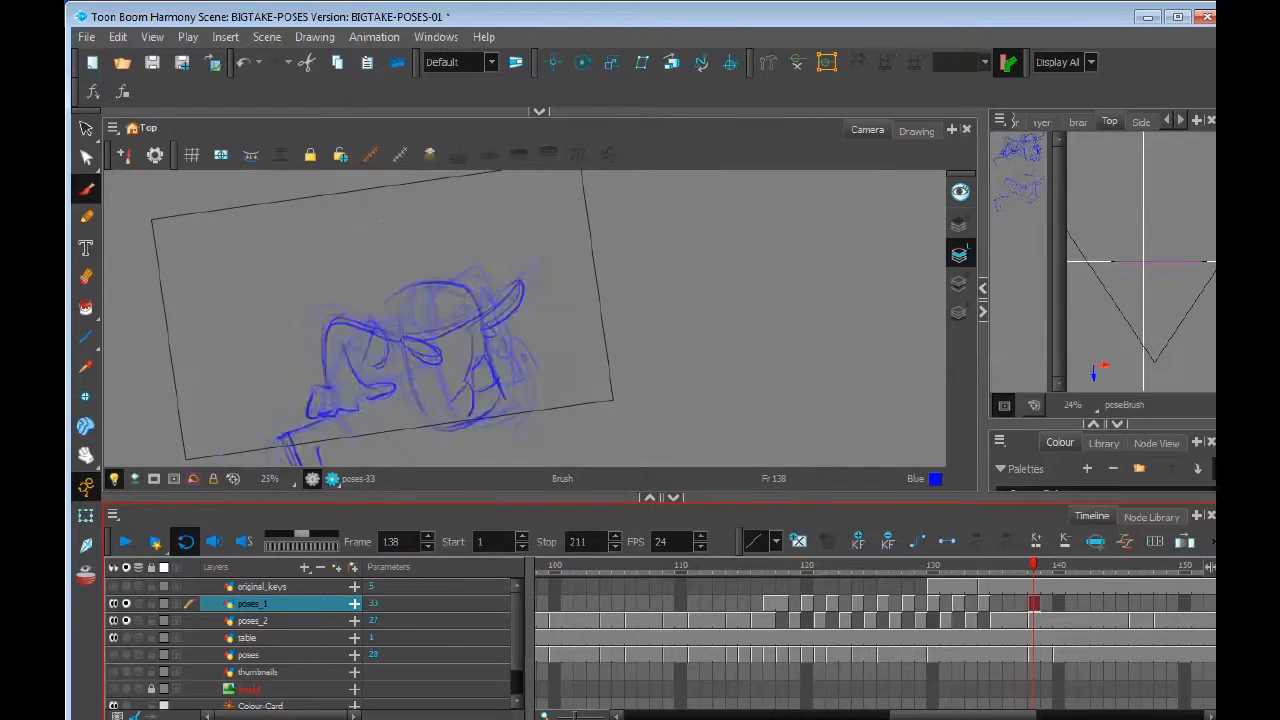
{"action": "key", "text": "comma"}
{"action": "key", "text": "comma"}
{"action": "key", "text": "comma"}
{"action": "key", "text": "comma"}
{"action": "key", "text": "comma"}
{"action": "key", "text": "comma"}
{"action": "key", "text": "comma"}
{"action": "key", "text": "comma"}
{"action": "key", "text": "comma"}
{"action": "key", "text": "comma"}
{"action": "key", "text": "comma"}
{"action": "key", "text": "comma"}
{"action": "key", "text": "comma"}
{"action": "key", "text": "comma"}
{"action": "key", "text": "comma"}
{"action": "key", "text": "comma"}
{"action": "key", "text": "comma"}
{"action": "key", "text": "comma"}
{"action": "key", "text": "comma"}
{"action": "key", "text": "comma"}
{"action": "key", "text": "period"}
{"action": "key", "text": "period"}
{"action": "key", "text": "period"}
{"action": "key", "text": "period"}
Clear the poses_1 exposure at frame 117 and review the stagger by stepping forward and playing the animation
{"action": "left_click", "coordinate": [769, 603]}
{"action": "key", "text": "Delete"}
{"action": "key", "text": "period"}
{"action": "key", "text": "period"}
{"action": "key", "text": "period"}
{"action": "key", "text": "period"}
{"action": "key", "text": "period"}
{"action": "key", "text": "period"}
{"action": "key", "text": "period"}
{"action": "key", "text": "period"}
{"action": "key", "text": "period"}
{"action": "key", "text": "period"}
{"action": "key", "text": "period"}
{"action": "key", "text": "period"}
{"action": "left_click", "coordinate": [126, 542]}
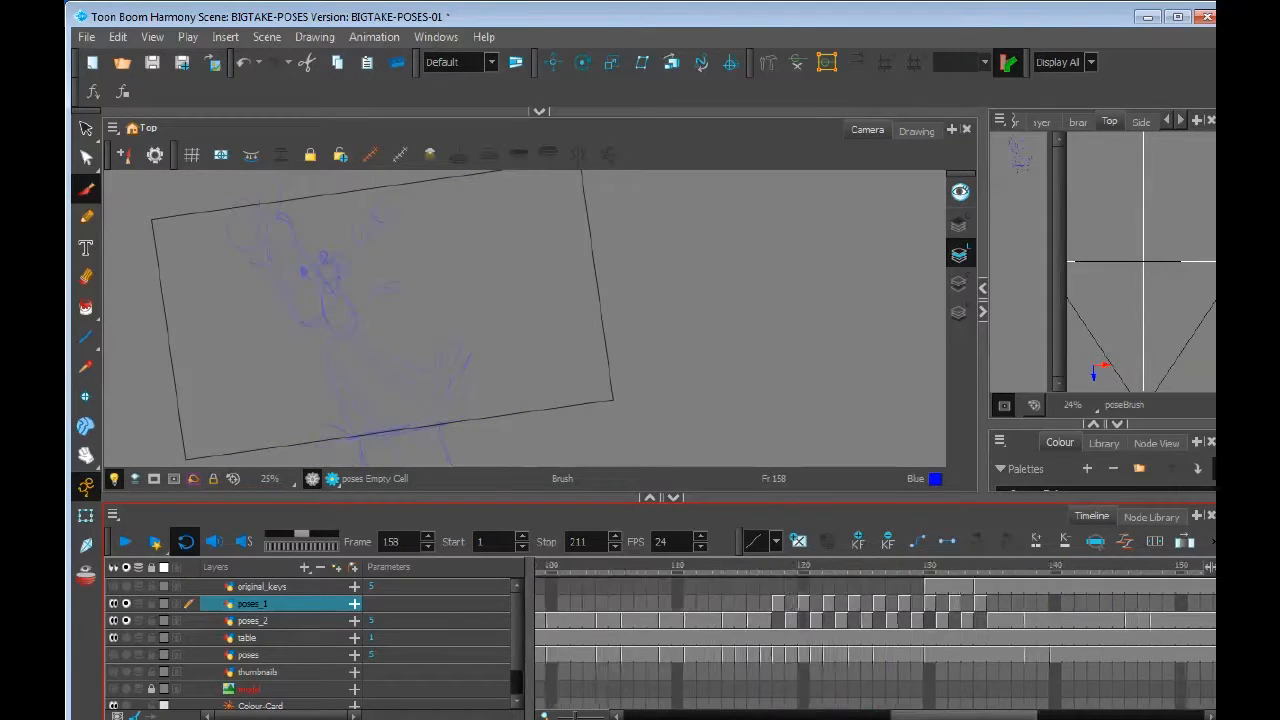
Delete the copied layers poses_1 and poses_2
{"action": "right_click", "coordinate": [292, 603]}
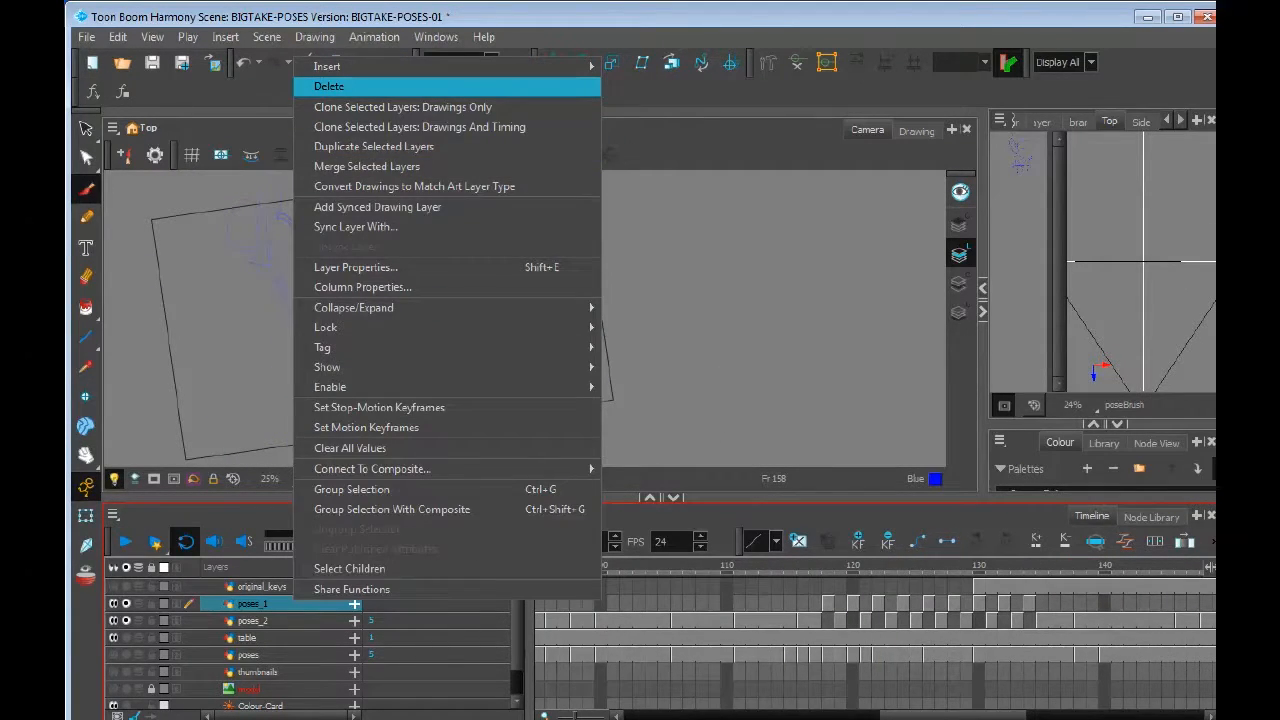
{"action": "left_click", "coordinate": [330, 86]}
{"action": "right_click", "coordinate": [300, 603]}
{"action": "left_click", "coordinate": [330, 86]}
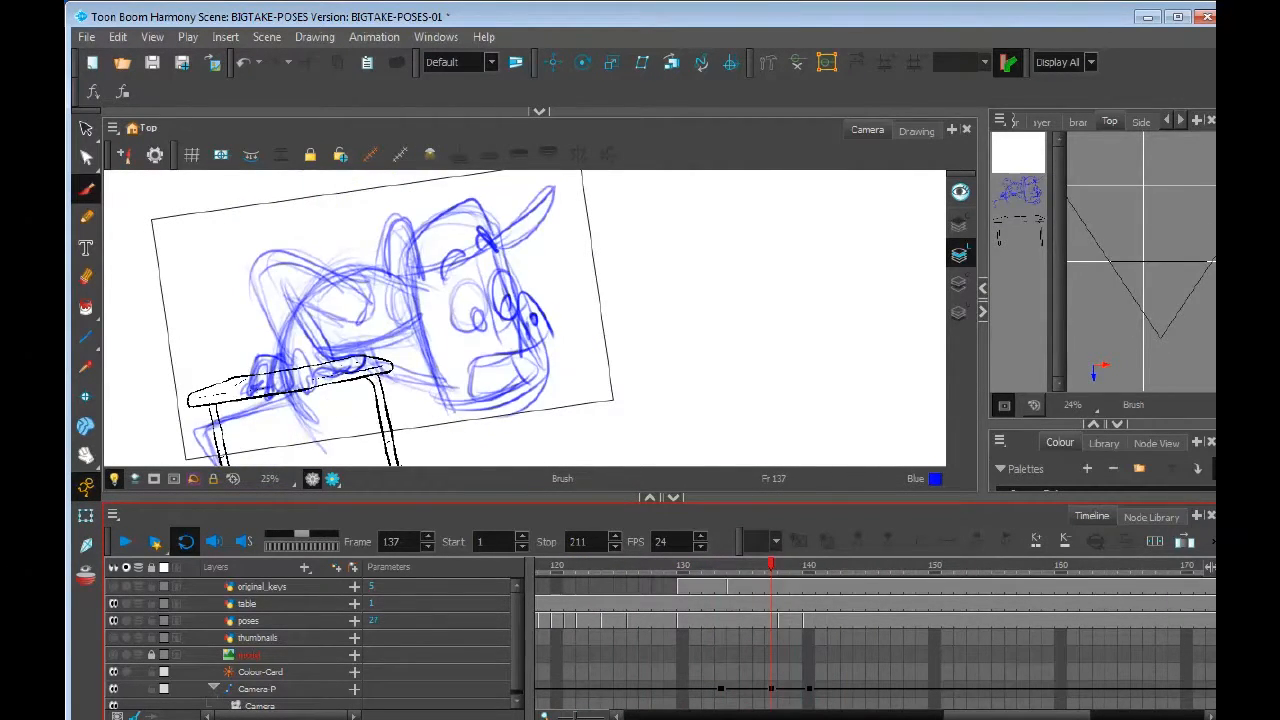
Prepare the empty frame 137 of the poses layer for drawing with onion skin on, the layer soloed and the camera view enlarged
{"action": "left_click", "coordinate": [770, 620]}
{"action": "left_click", "coordinate": [139, 621]}
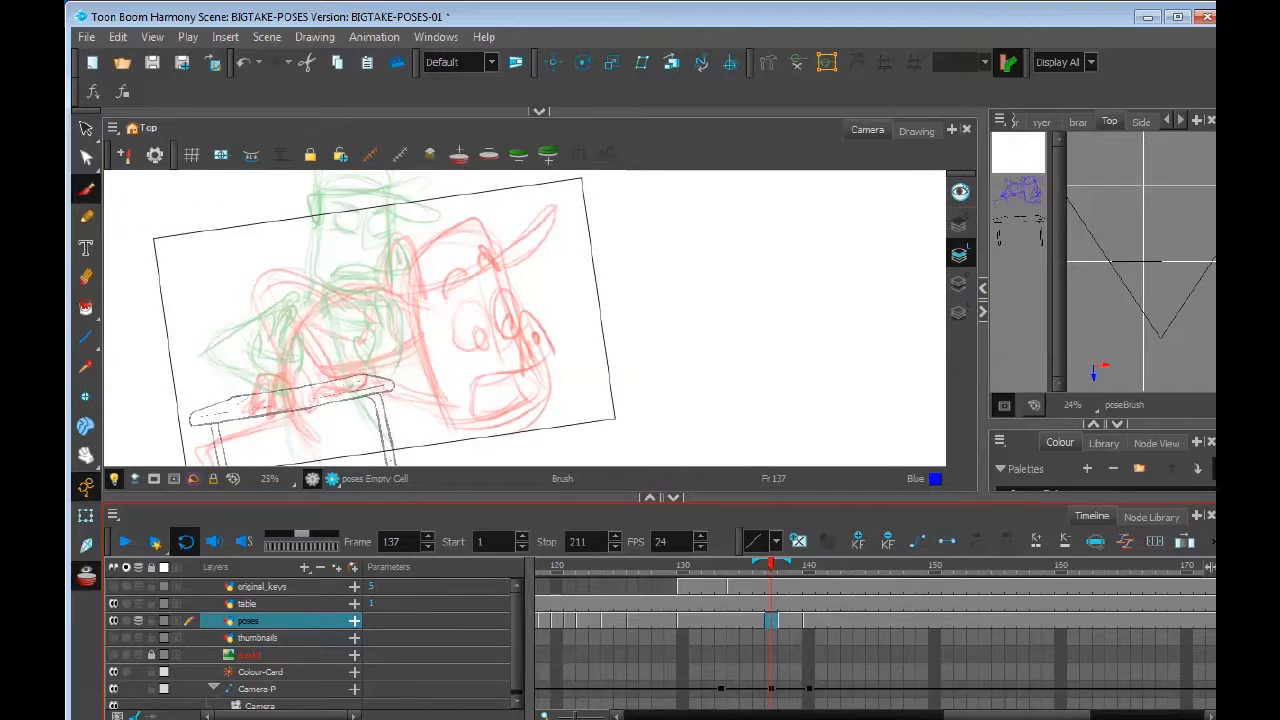
{"action": "left_click", "coordinate": [126, 621]}
{"action": "left_click", "coordinate": [673, 497]}
{"action": "key", "text": "ctrl+alt"}
{"action": "left_click_drag", "start_coordinate": [673, 497], "coordinate": [660, 525]}
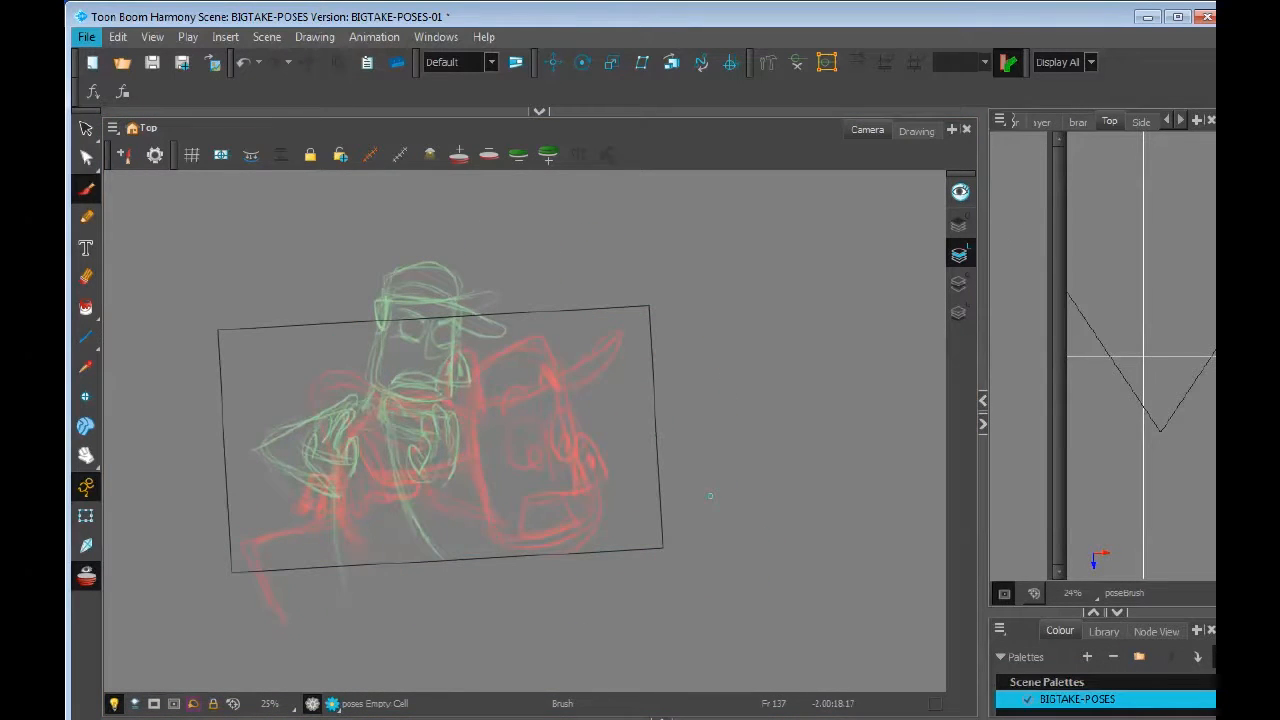
Sketch the cap with its upturned brim and the head outline on frame 137, between the two onion-skinned poses
{"action": "left_click_drag", "start_coordinate": [425, 288], "coordinate": [528, 312]}
{"action": "left_click_drag", "start_coordinate": [440, 383], "coordinate": [545, 382]}
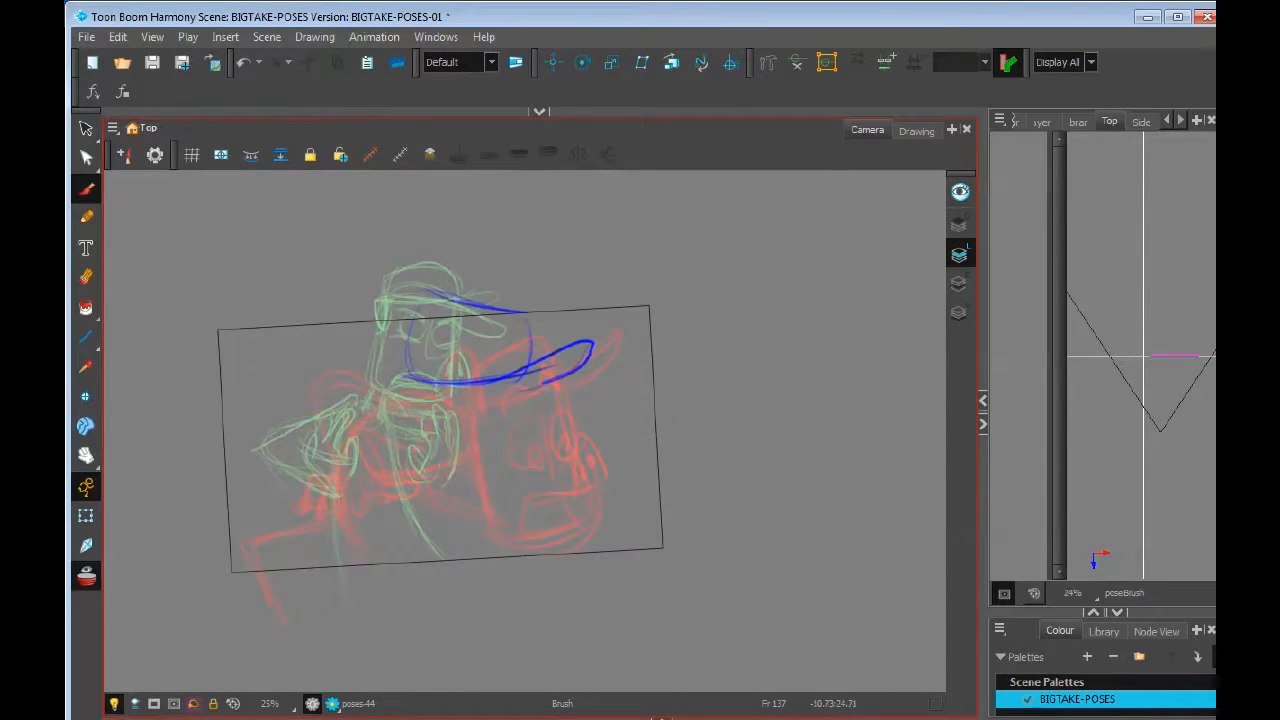
{"action": "mouse_move", "coordinate": [418, 430]}
{"action": "left_mouse_down"}
{"action": "mouse_move", "coordinate": [454, 475]}
{"action": "mouse_move", "coordinate": [526, 517]}
{"action": "left_mouse_up"}
{"action": "left_click_drag", "start_coordinate": [521, 379], "coordinate": [420, 471]}
{"action": "left_click_drag", "start_coordinate": [398, 374], "coordinate": [526, 522]}
Add the eyes, brows and nose to the frame 137 head and rough in the shoulder, arm and lower body lines
{"action": "left_click_drag", "start_coordinate": [437, 389], "coordinate": [494, 470]}
{"action": "key", "text": "ctrl+z"}
{"action": "left_click_drag", "start_coordinate": [441, 408], "coordinate": [446, 407]}
{"action": "mouse_move", "coordinate": [515, 404]}
{"action": "left_mouse_down"}
{"action": "mouse_move", "coordinate": [513, 452]}
{"action": "mouse_move", "coordinate": [548, 496]}
{"action": "left_mouse_up"}
{"action": "left_click_drag", "start_coordinate": [482, 455], "coordinate": [486, 461]}
{"action": "left_click_drag", "start_coordinate": [298, 412], "coordinate": [394, 427]}
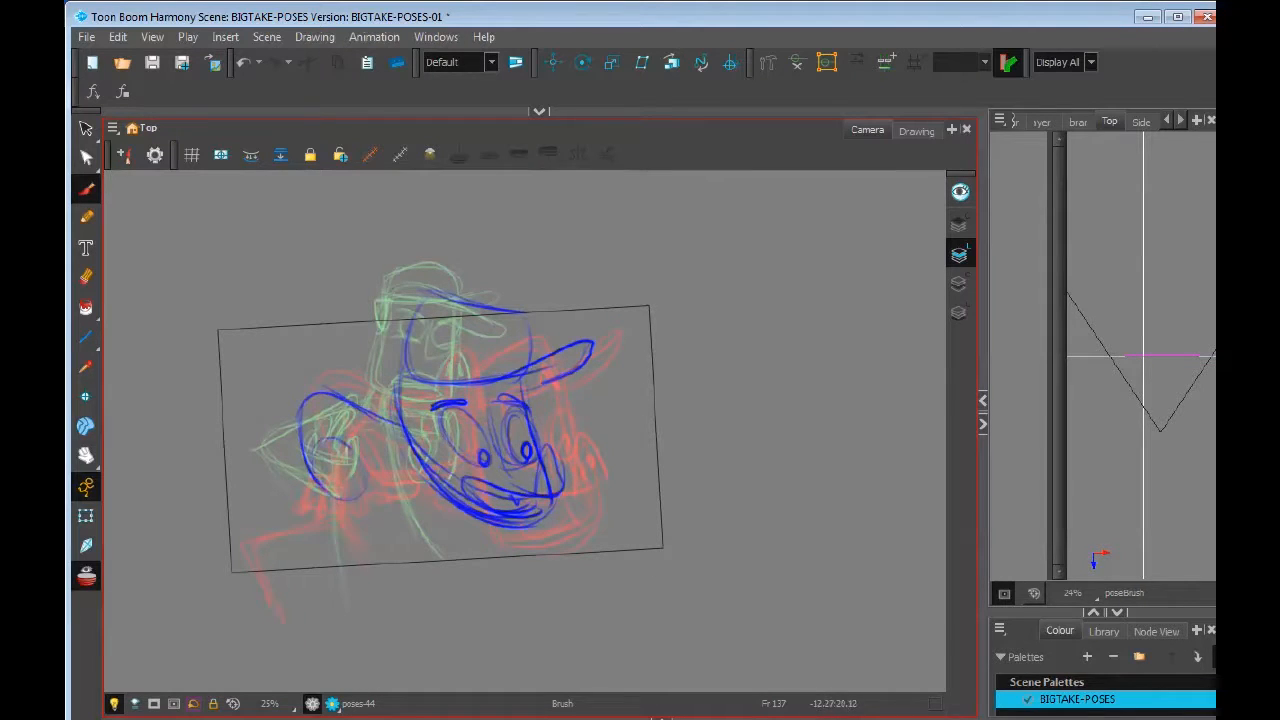
{"action": "left_click_drag", "start_coordinate": [300, 418], "coordinate": [332, 440]}
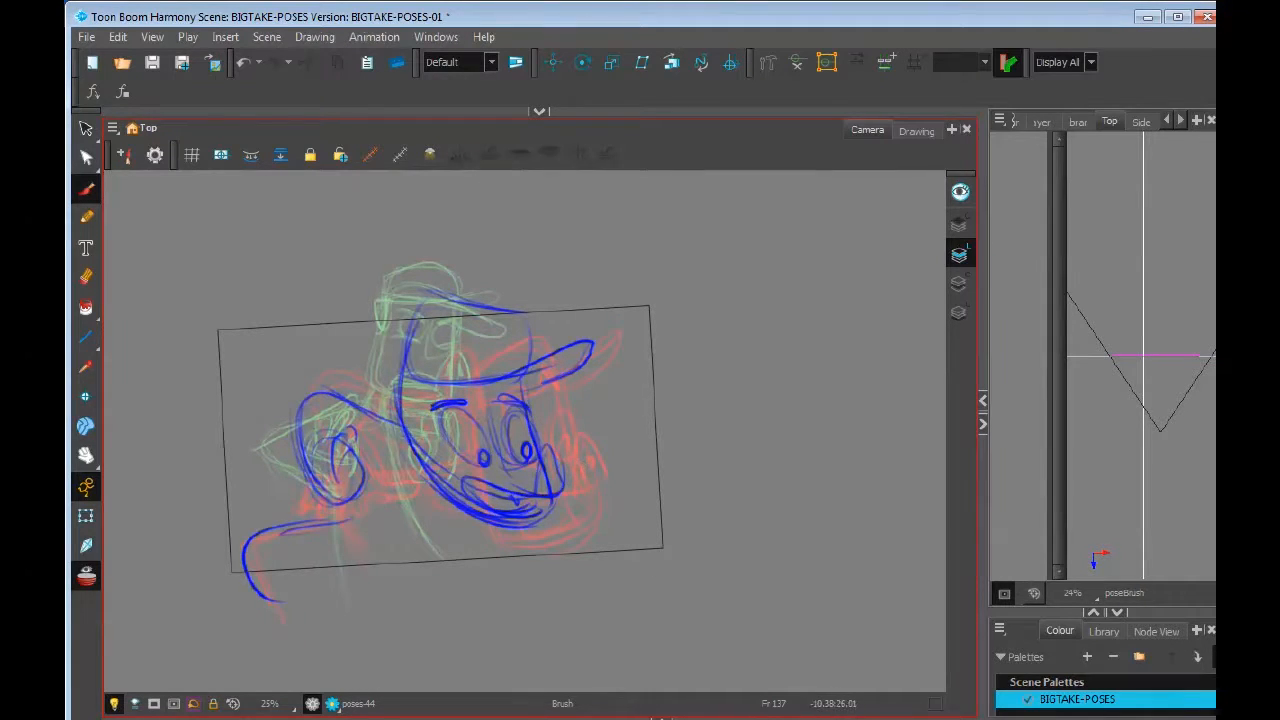
Copy the body and outstretched arm from the frame 141 pose into frame 140 and shift them toward the preceding pose
{"action": "key", "text": "."}
{"action": "left_click", "coordinate": [661, 718]}
{"action": "mouse_move", "coordinate": [783, 566]}
{"action": "left_mouse_down"}
{"action": "mouse_move", "coordinate": [757, 566]}
{"action": "mouse_move", "coordinate": [885, 566]}
{"action": "left_mouse_up"}
{"action": "left_click_drag", "start_coordinate": [1015, 716], "coordinate": [1103, 716]}
{"action": "mouse_move", "coordinate": [999, 566]}
{"action": "left_mouse_down"}
{"action": "mouse_move", "coordinate": [600, 566]}
{"action": "mouse_move", "coordinate": [668, 566]}
{"action": "left_mouse_up"}
{"action": "key", "text": "alt+s"}
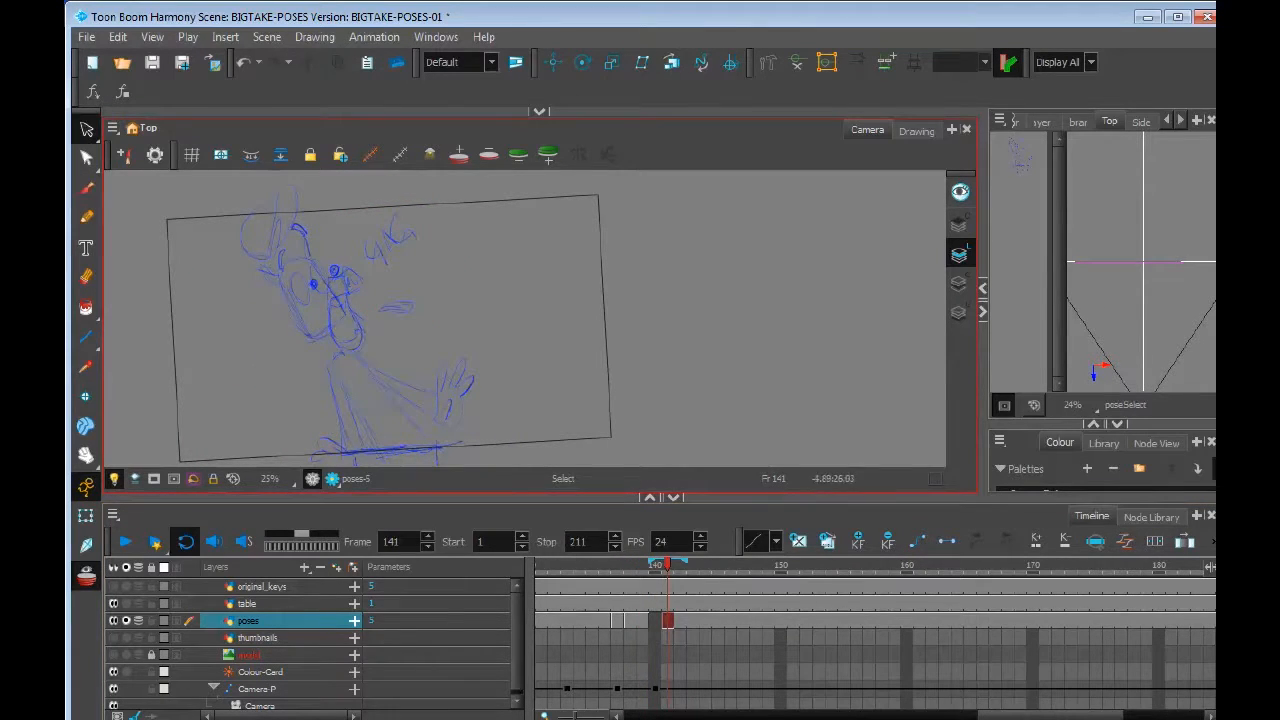
{"action": "left_click", "coordinate": [370, 368]}
{"action": "key", "text": "comma"}
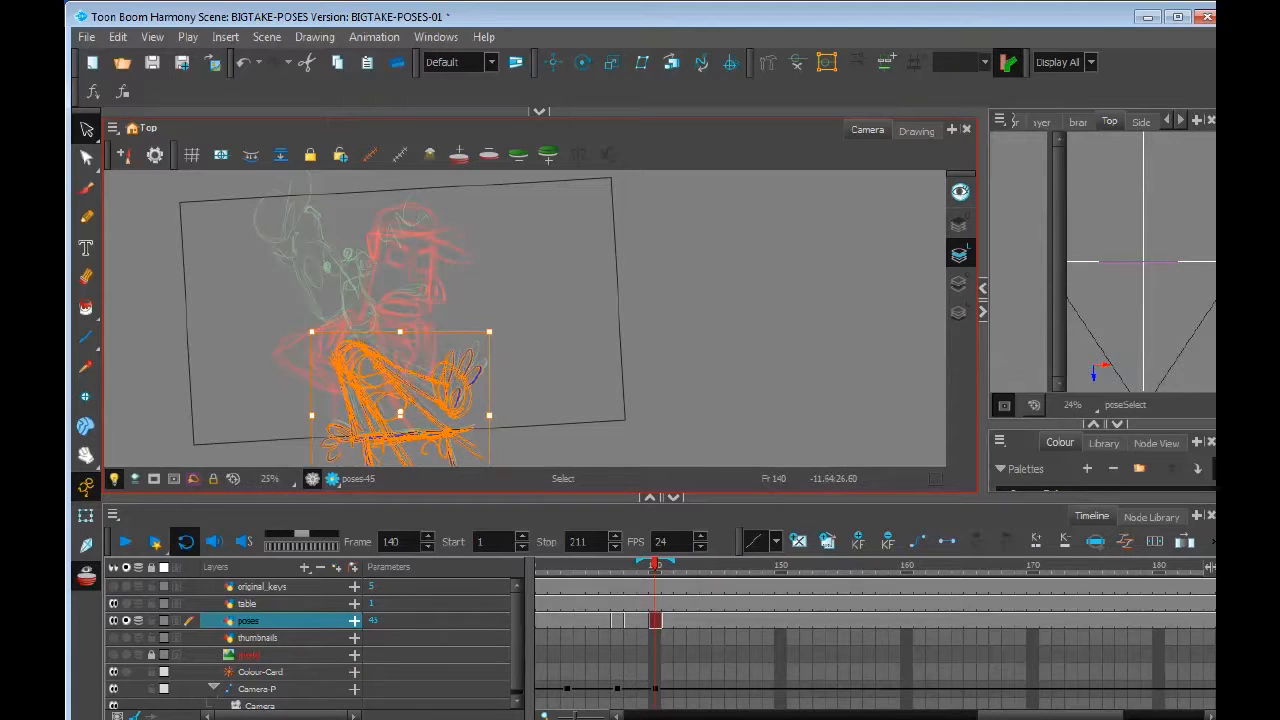
{"action": "key", "text": "Escape"}
{"action": "left_click_drag", "start_coordinate": [500, 320], "coordinate": [500, 328]}
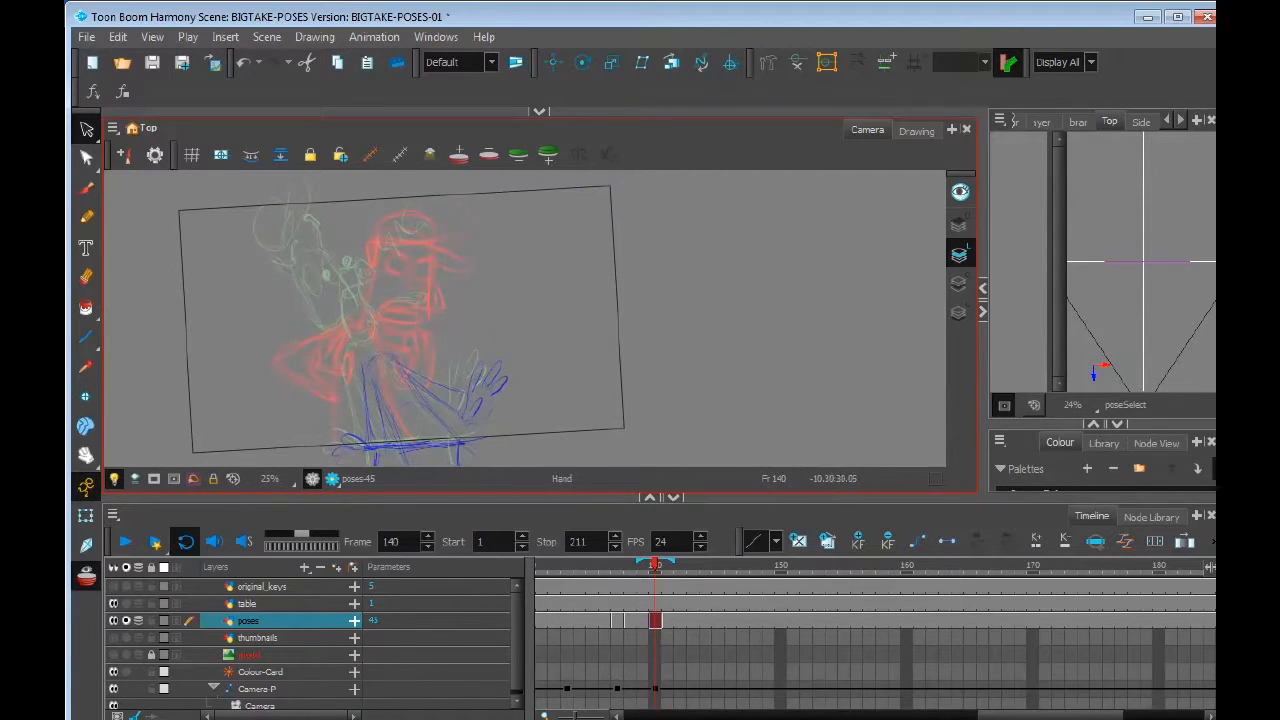
Sketch the tilted head, cap and face onto the frame 140 body and check it against frame 139
{"action": "key", "text": "alt+b"}
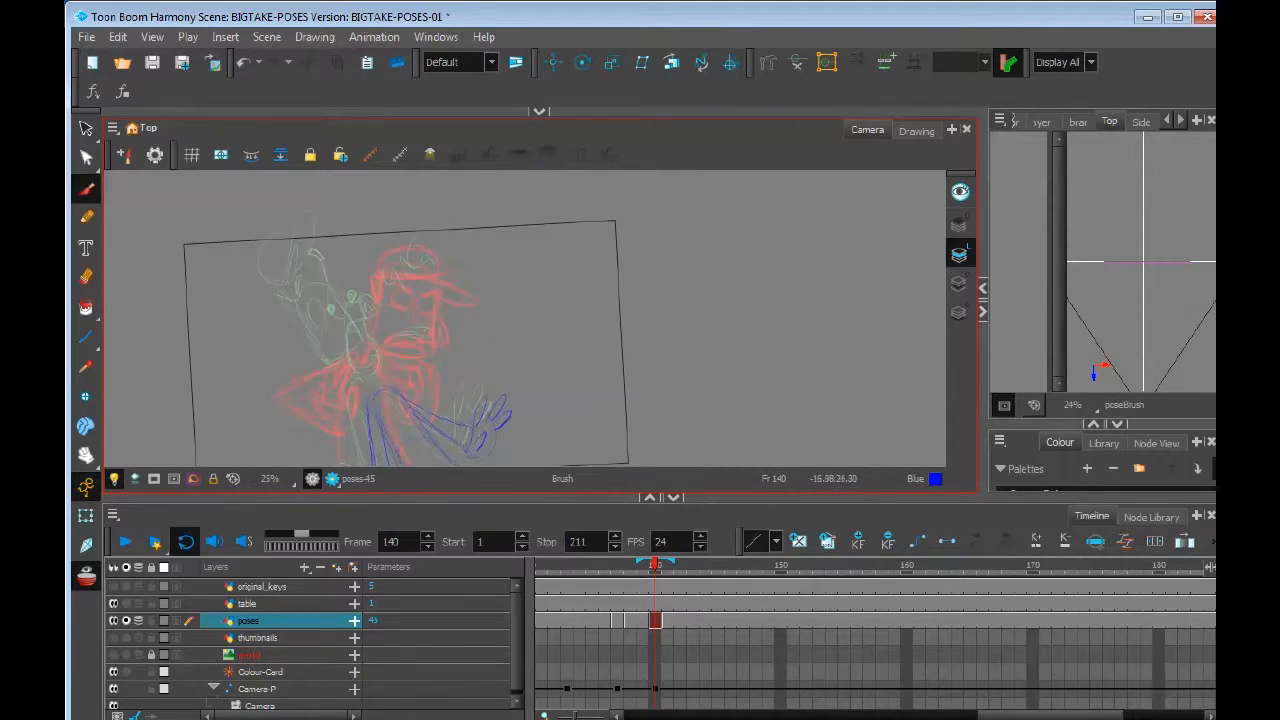
{"action": "left_click_drag", "start_coordinate": [385, 398], "coordinate": [332, 292]}
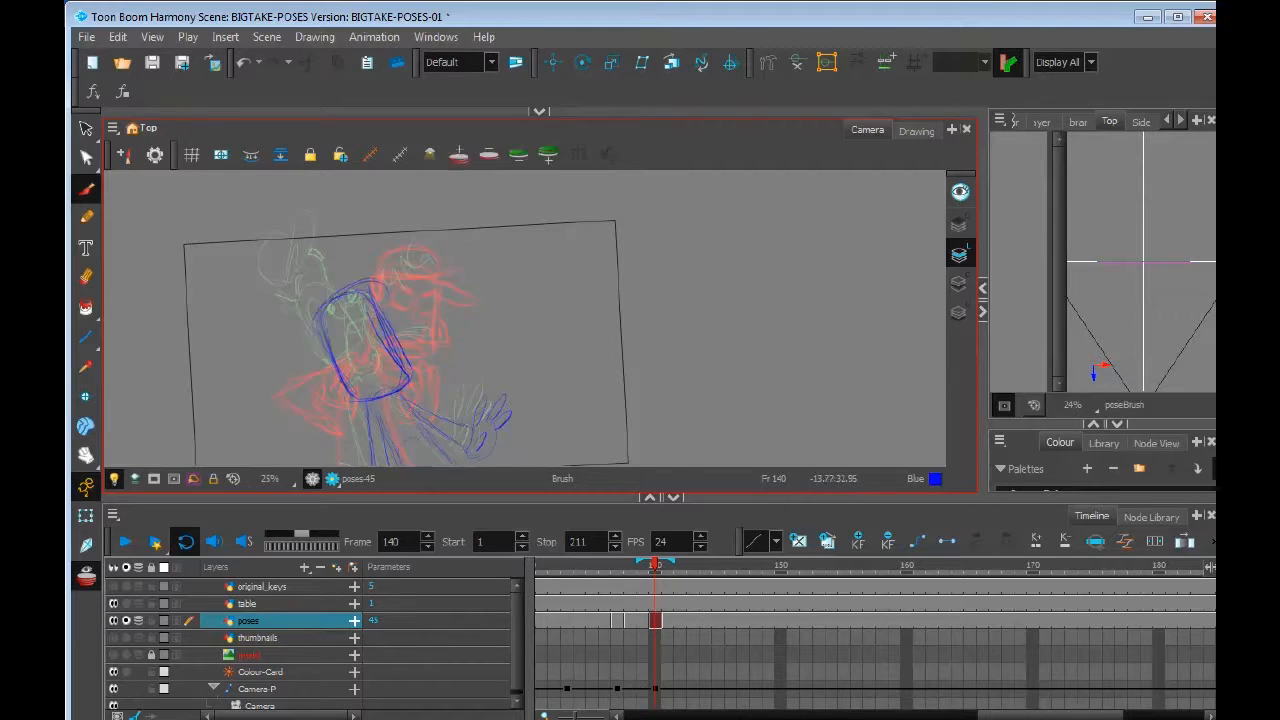
{"action": "scroll", "coordinate": [400, 340], "scroll_direction": "up", "scroll_amount": 2}
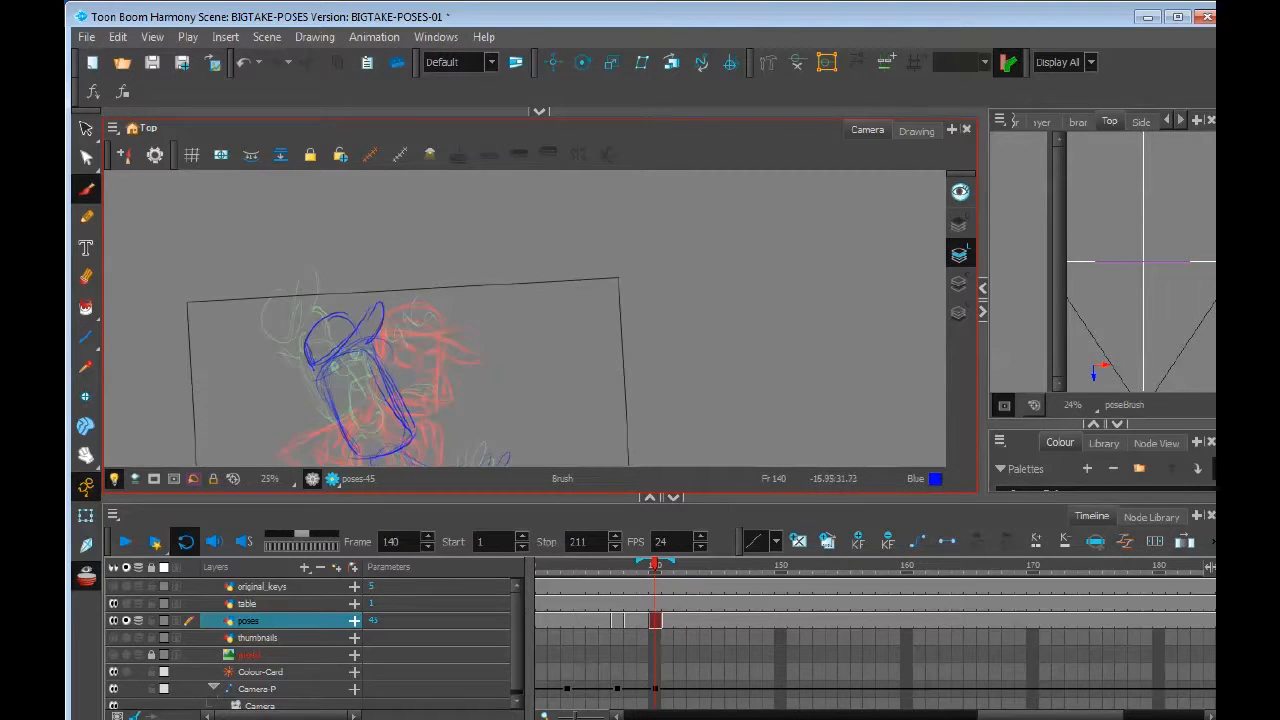
{"action": "scroll", "coordinate": [393, 345], "scroll_direction": "down", "scroll_amount": 2}
{"action": "left_click_drag", "start_coordinate": [326, 330], "coordinate": [330, 333]}
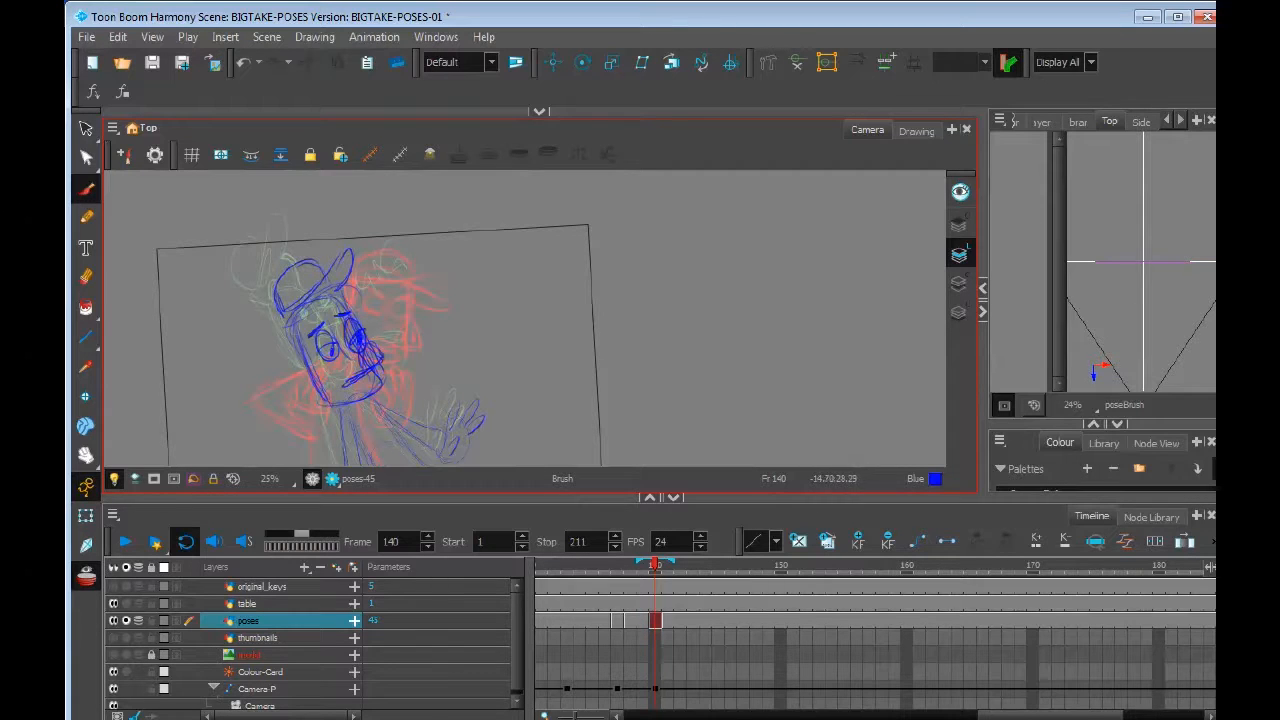
{"action": "key", "text": "."}
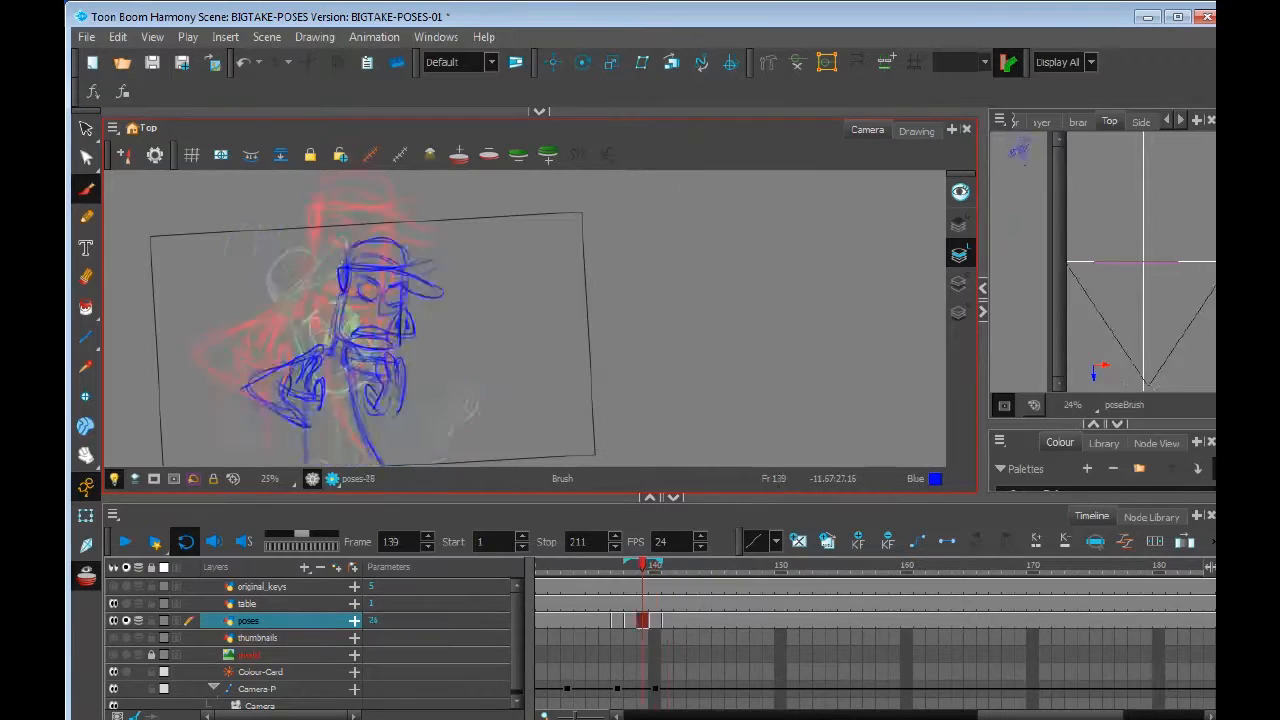
{"action": "left_click", "coordinate": [655, 620]}
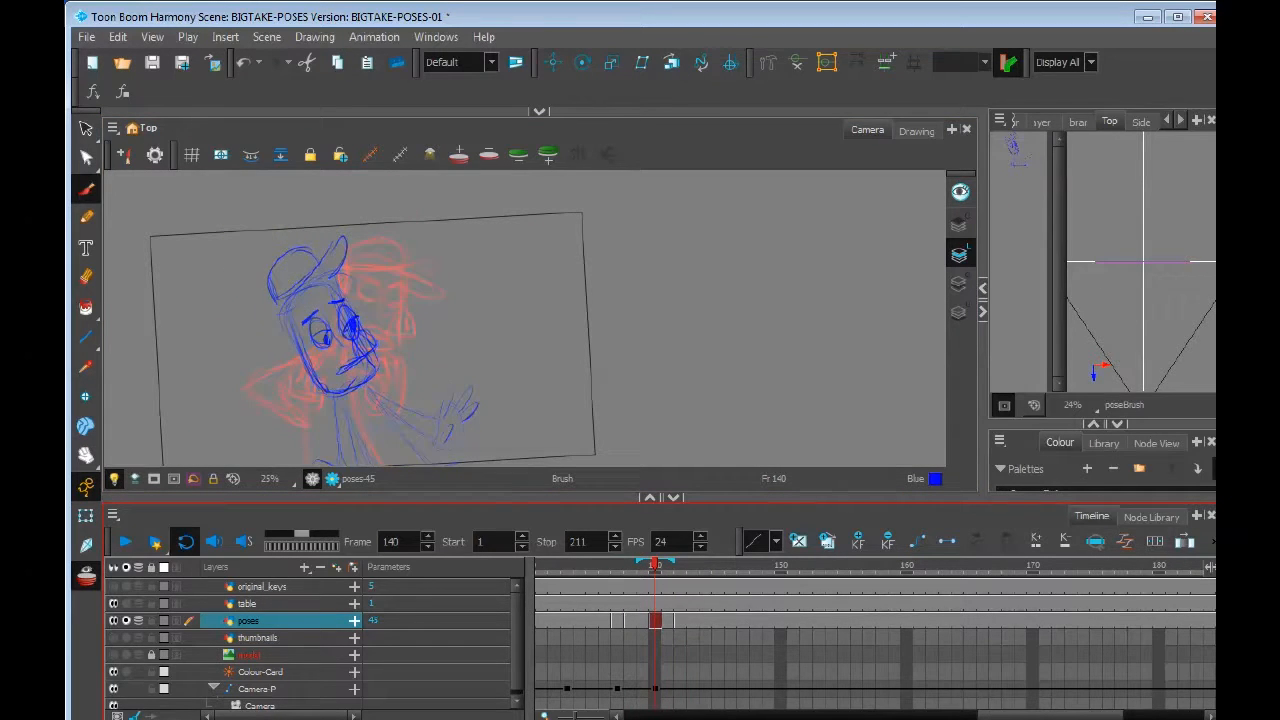
Play back the sequence and shift the muzzle strokes on frame 142 away from the head outline
{"action": "key", "text": "Return"}
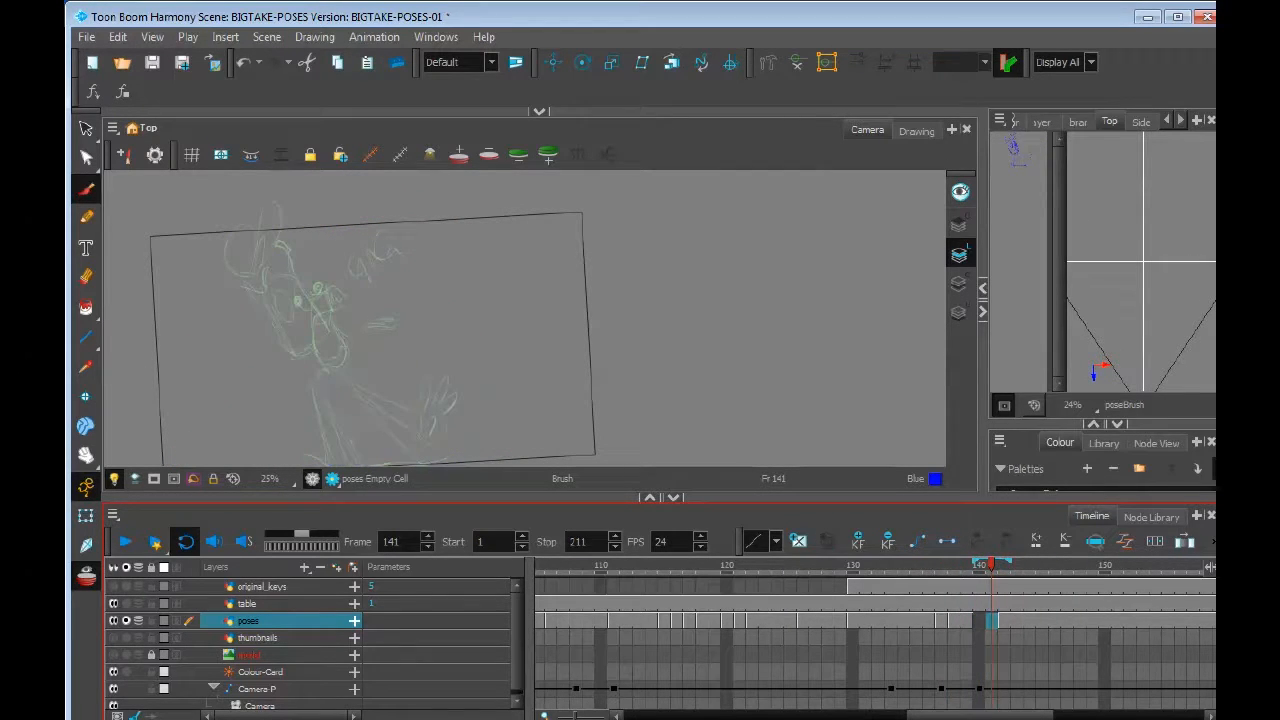
{"action": "key", "text": "period"}
{"action": "key", "text": "alt+s"}
{"action": "key", "text": "2"}
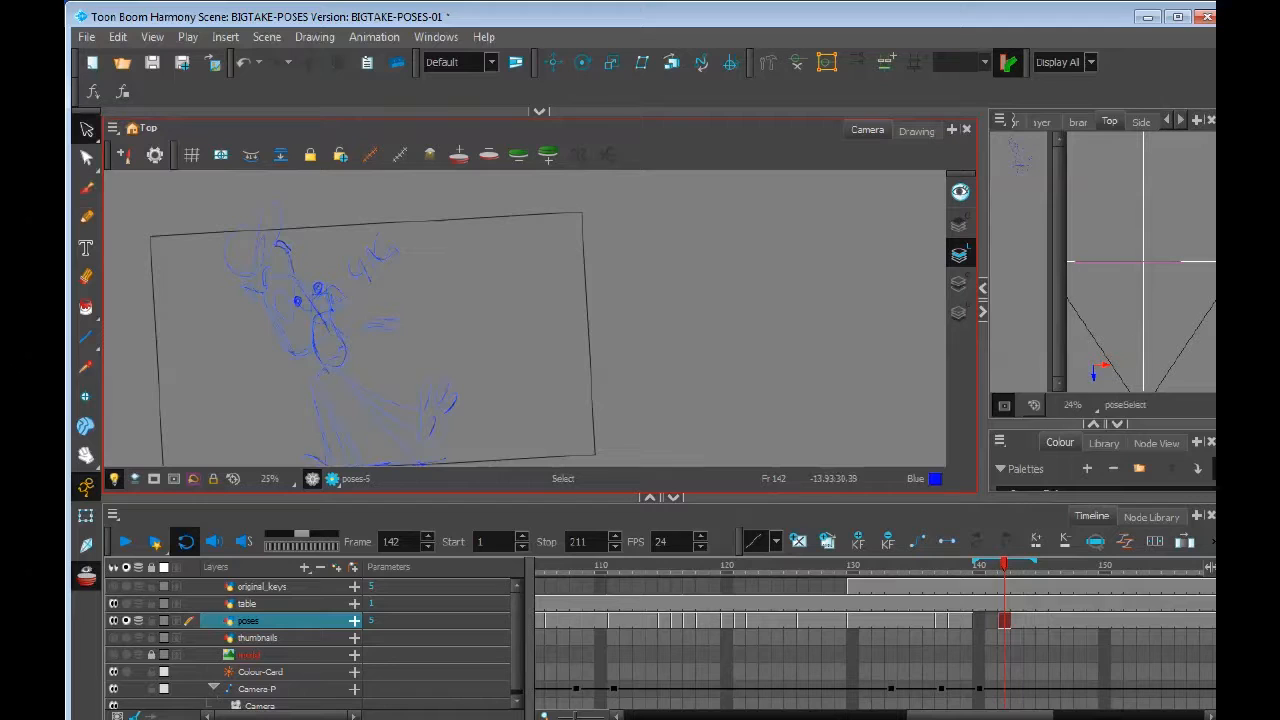
{"action": "left_click_drag", "start_coordinate": [525, 318], "coordinate": [544, 322]}
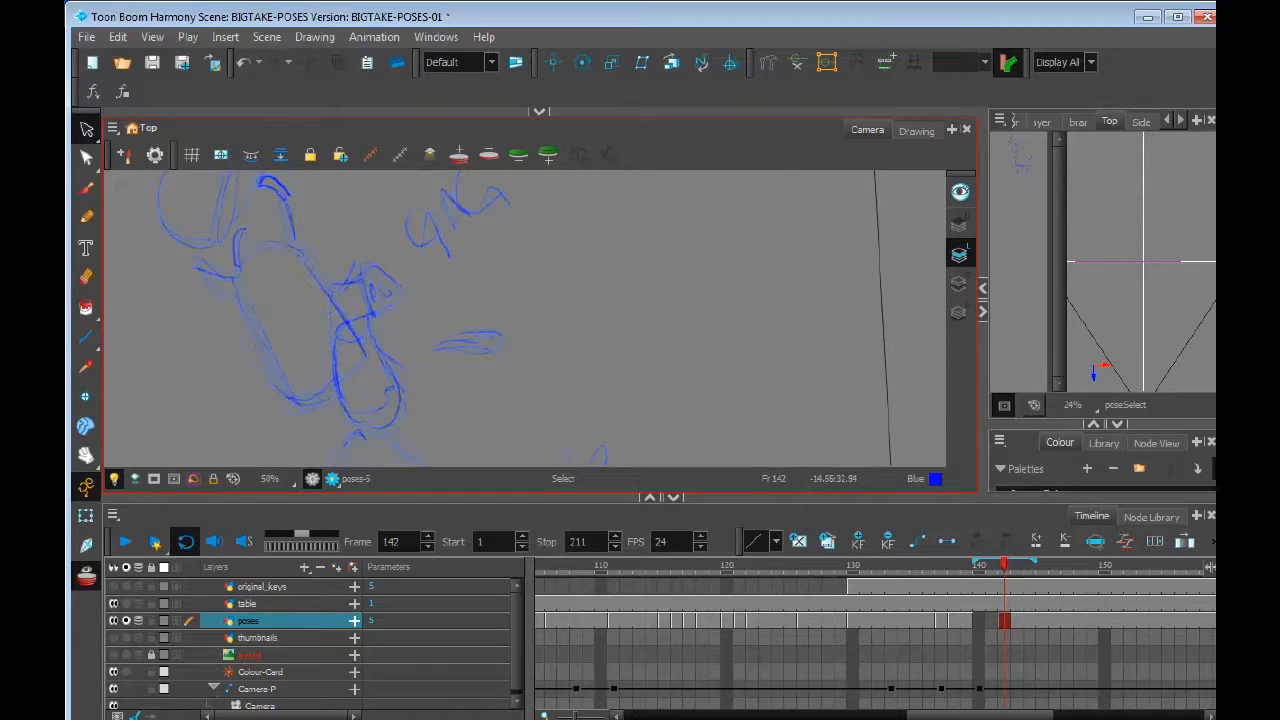
{"action": "left_click", "coordinate": [365, 335]}
{"action": "left_click", "coordinate": [337, 372], "text": "shift"}
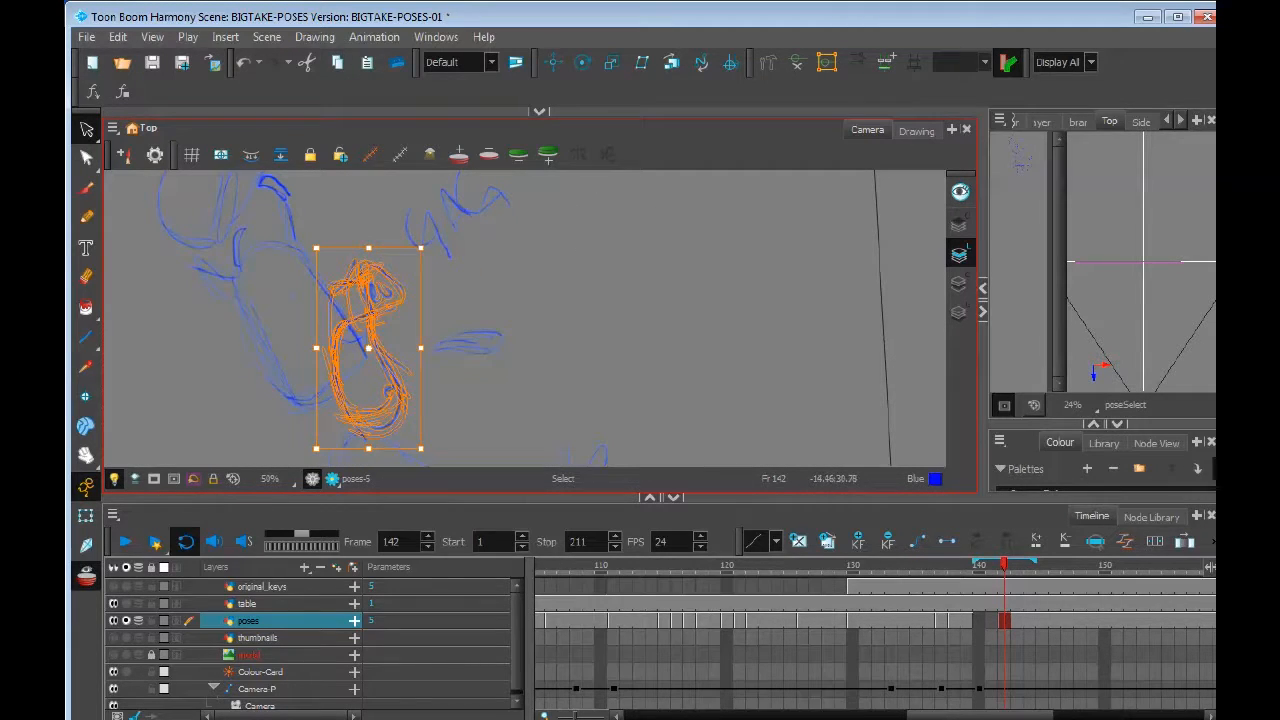
{"action": "key", "text": "Delete"}
{"action": "scroll", "coordinate": [525, 318], "scroll_direction": "down", "scroll_amount": 3}
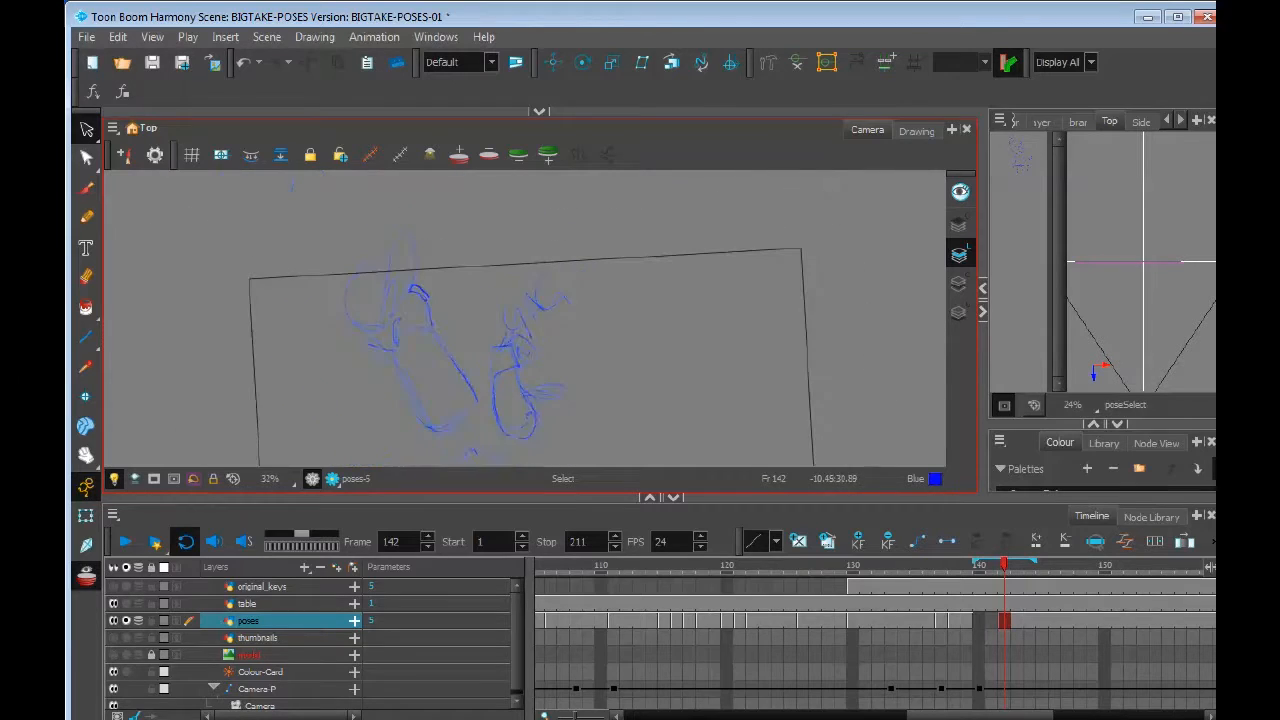
Draw the bulging eyes, pupils and protruding mouth shapes on the frame 142 head and reinforce the head and hand lines
{"action": "key", "text": "alt+b"}
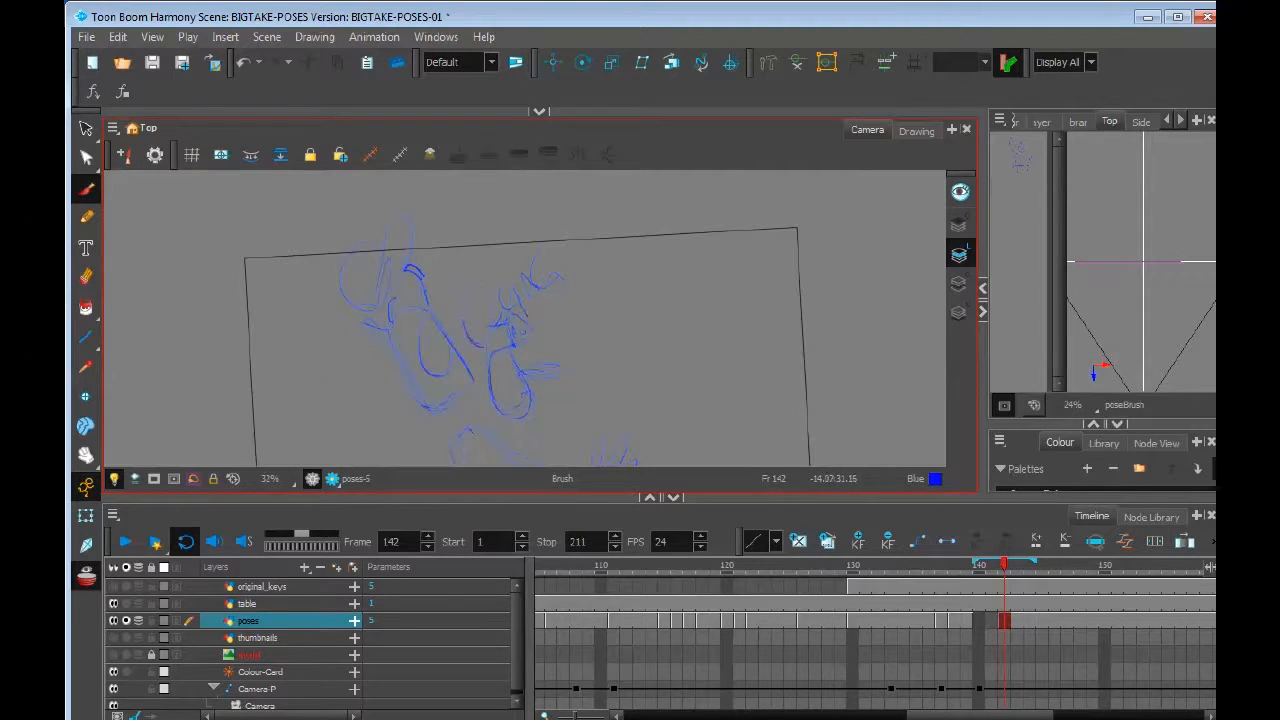
{"action": "left_click_drag", "start_coordinate": [542, 362], "coordinate": [520, 376]}
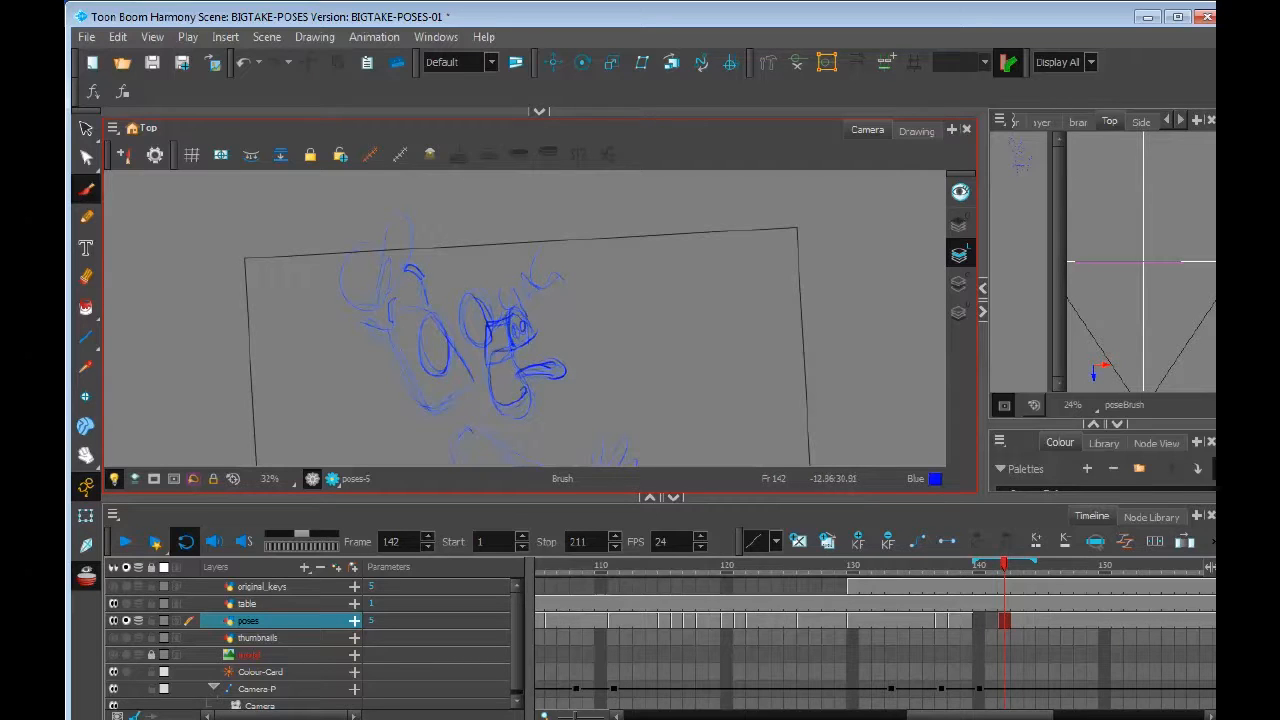
{"action": "left_click_drag", "start_coordinate": [502, 326], "coordinate": [506, 330]}
{"action": "left_click_drag", "start_coordinate": [402, 297], "coordinate": [396, 327]}
{"action": "left_click_drag", "start_coordinate": [400, 330], "coordinate": [382, 278]}
{"action": "left_click_drag", "start_coordinate": [604, 395], "coordinate": [609, 345]}
Create an empty drawing at frame 141 of the poses layer, shorten the onion skin range and try some rough body strokes
{"action": "key", "text": "alt+shift+r"}
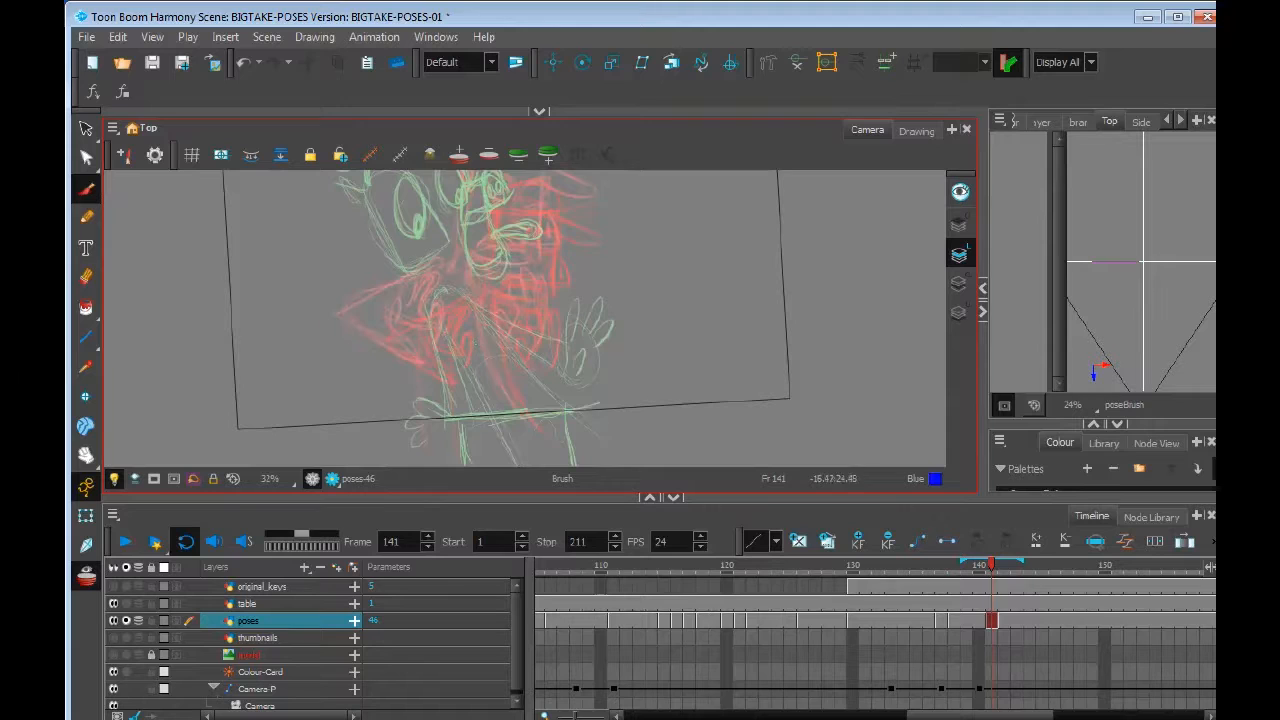
{"action": "left_click_drag", "start_coordinate": [1022, 561], "coordinate": [975, 561]}
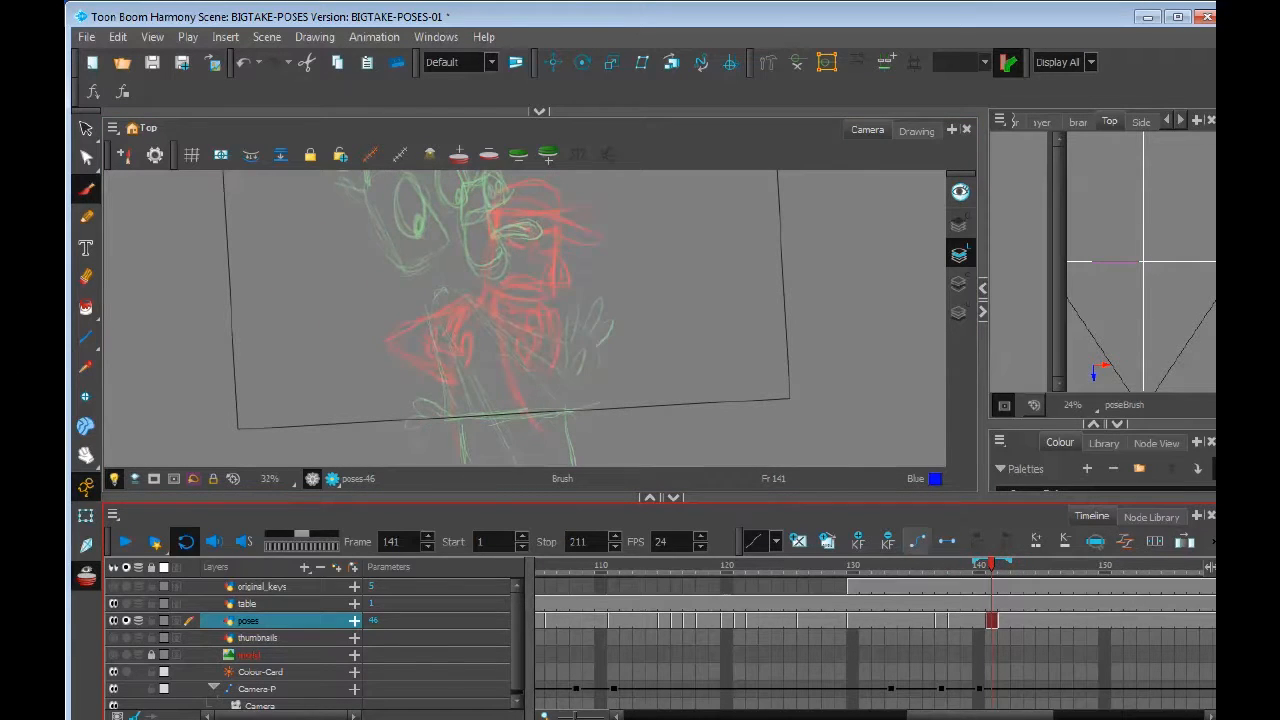
{"action": "mouse_move", "coordinate": [397, 364]}
{"action": "left_mouse_down"}
{"action": "mouse_move", "coordinate": [482, 432]}
{"action": "mouse_move", "coordinate": [474, 416]}
{"action": "left_mouse_up"}
{"action": "mouse_move", "coordinate": [385, 362]}
{"action": "left_mouse_down"}
{"action": "mouse_move", "coordinate": [518, 398]}
{"action": "mouse_move", "coordinate": [482, 436]}
{"action": "left_mouse_up"}
{"action": "mouse_move", "coordinate": [400, 370]}
{"action": "left_mouse_down"}
{"action": "mouse_move", "coordinate": [460, 391]}
{"action": "mouse_move", "coordinate": [352, 424]}
{"action": "mouse_move", "coordinate": [460, 402]}
{"action": "left_mouse_up"}
{"action": "mouse_move", "coordinate": [432, 362]}
{"action": "left_mouse_down"}
{"action": "mouse_move", "coordinate": [348, 406]}
{"action": "mouse_move", "coordinate": [463, 402]}
{"action": "left_mouse_up"}
Flip back and forth through frames 138 to 141 to examine the motion leading into the take
{"action": "key", "text": "comma"}
{"action": "key", "text": "comma"}
{"action": "key", "text": "comma"}
{"action": "key", "text": "comma"}
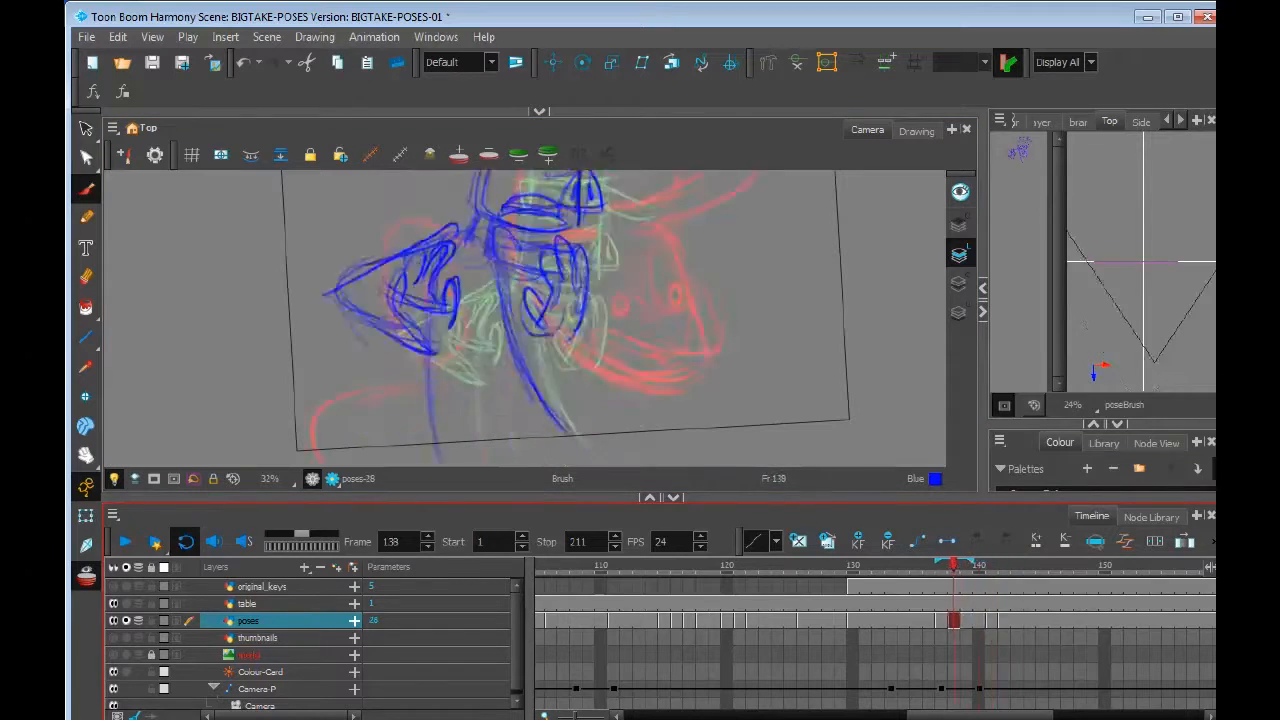
{"action": "key", "text": "period"}
{"action": "key", "text": "period"}
{"action": "key", "text": "period"}
{"action": "key", "text": "period"}
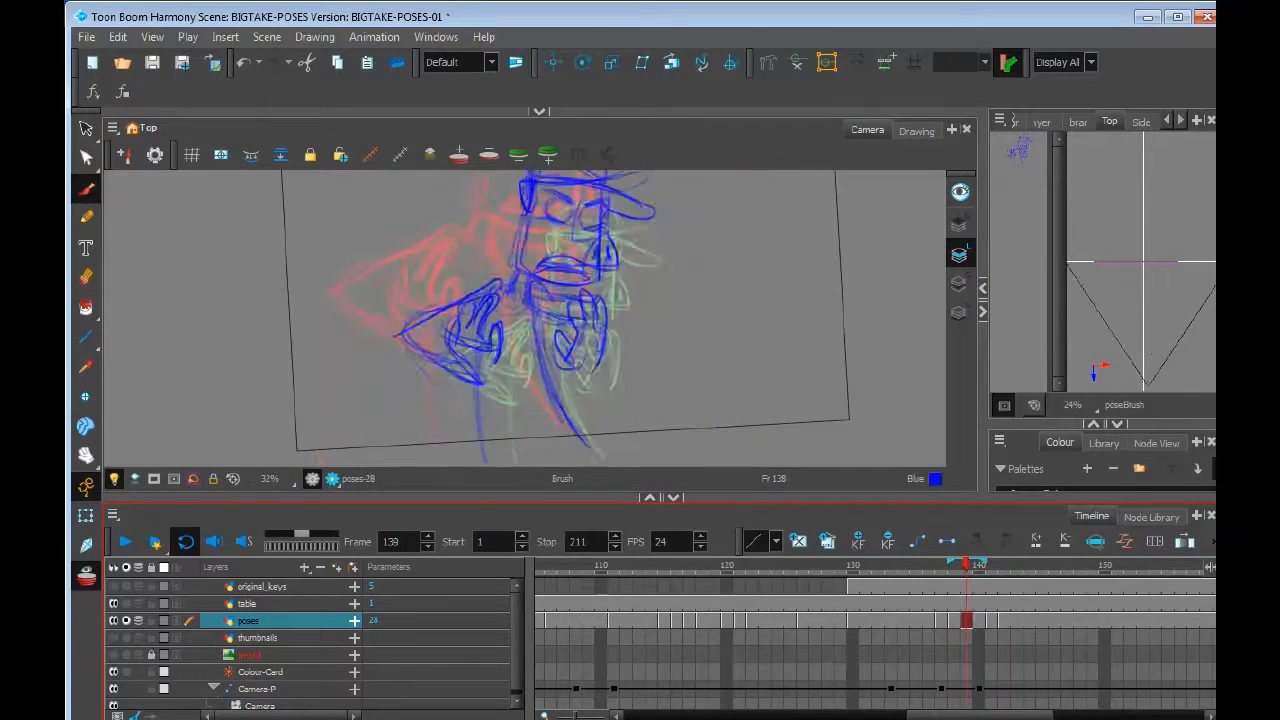
{"action": "key", "text": "comma"}
{"action": "key", "text": "comma"}
{"action": "key", "text": "comma"}
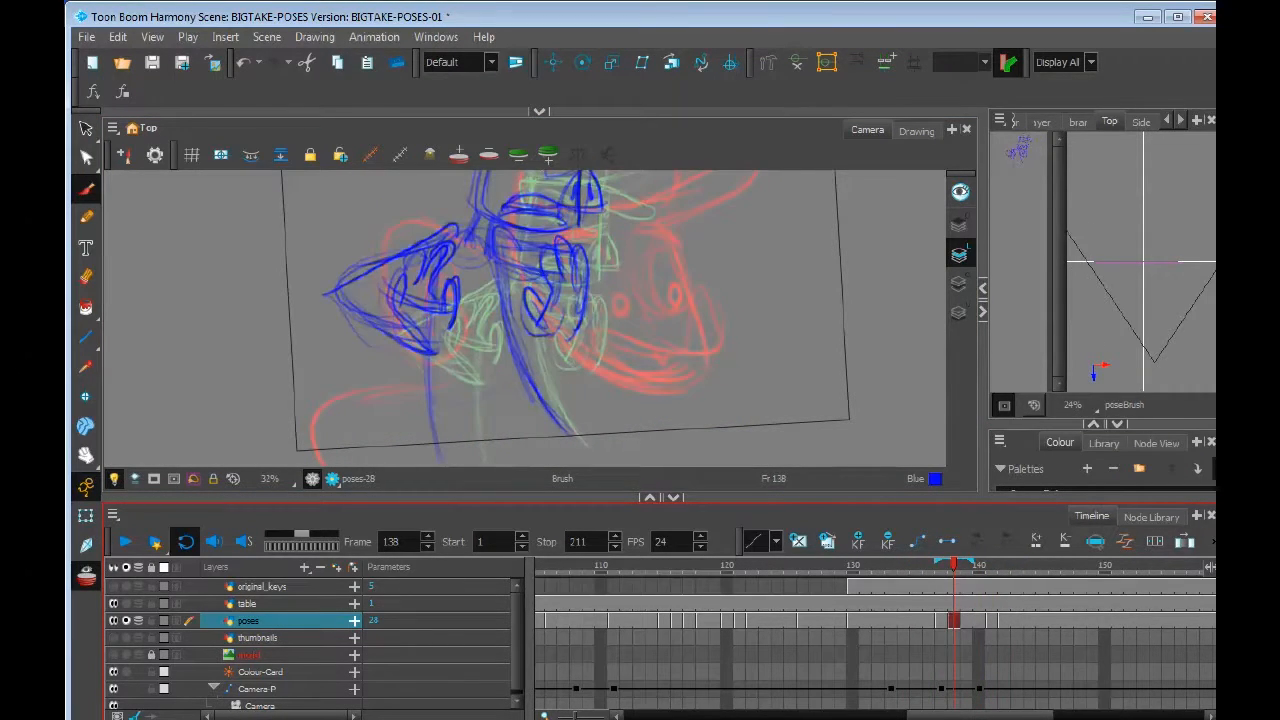
{"action": "key", "text": "comma"}
{"action": "key", "text": "comma"}
{"action": "key", "text": "period"}
{"action": "key", "text": "period"}
{"action": "key", "text": "period"}
{"action": "key", "text": "period"}
{"action": "key", "text": "period"}
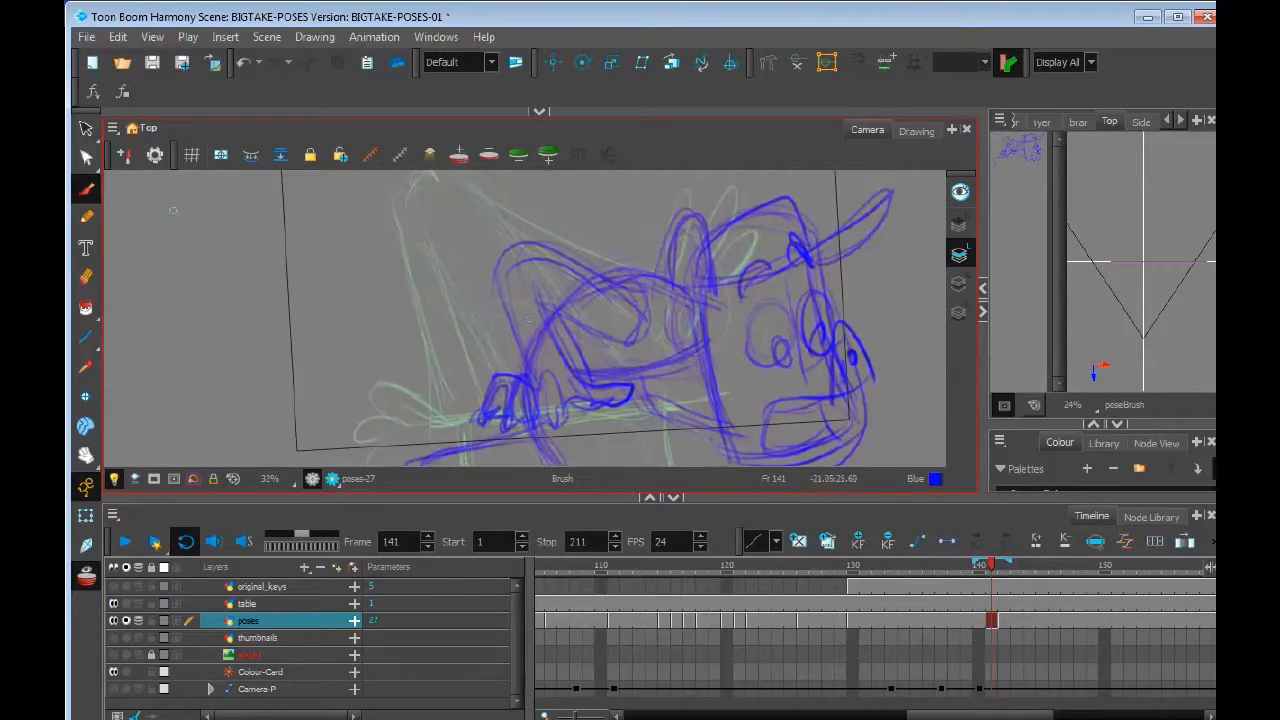
Clear the held crouching drawing from frame 141 of the poses layer
{"action": "left_click", "coordinate": [86, 128]}
{"action": "key", "text": "1"}
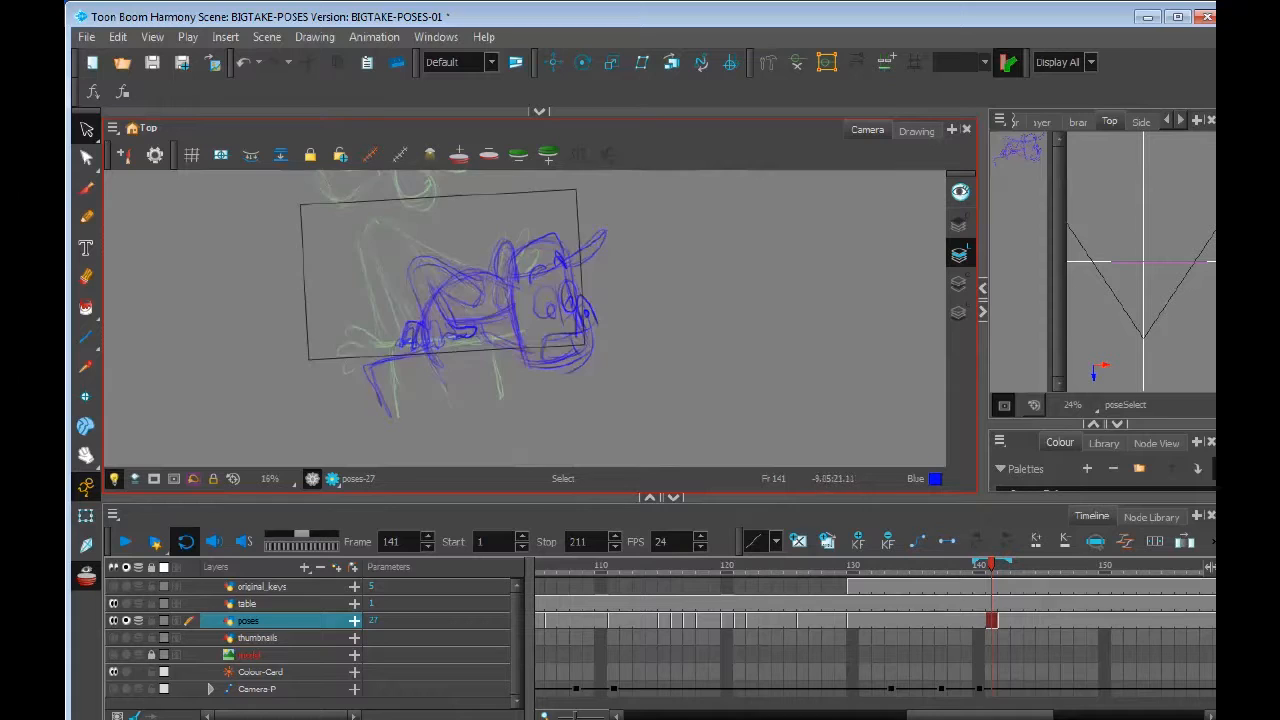
{"action": "left_click_drag", "start_coordinate": [420, 300], "coordinate": [430, 366]}
{"action": "left_click", "coordinate": [991, 621]}
{"action": "key", "text": "Delete"}
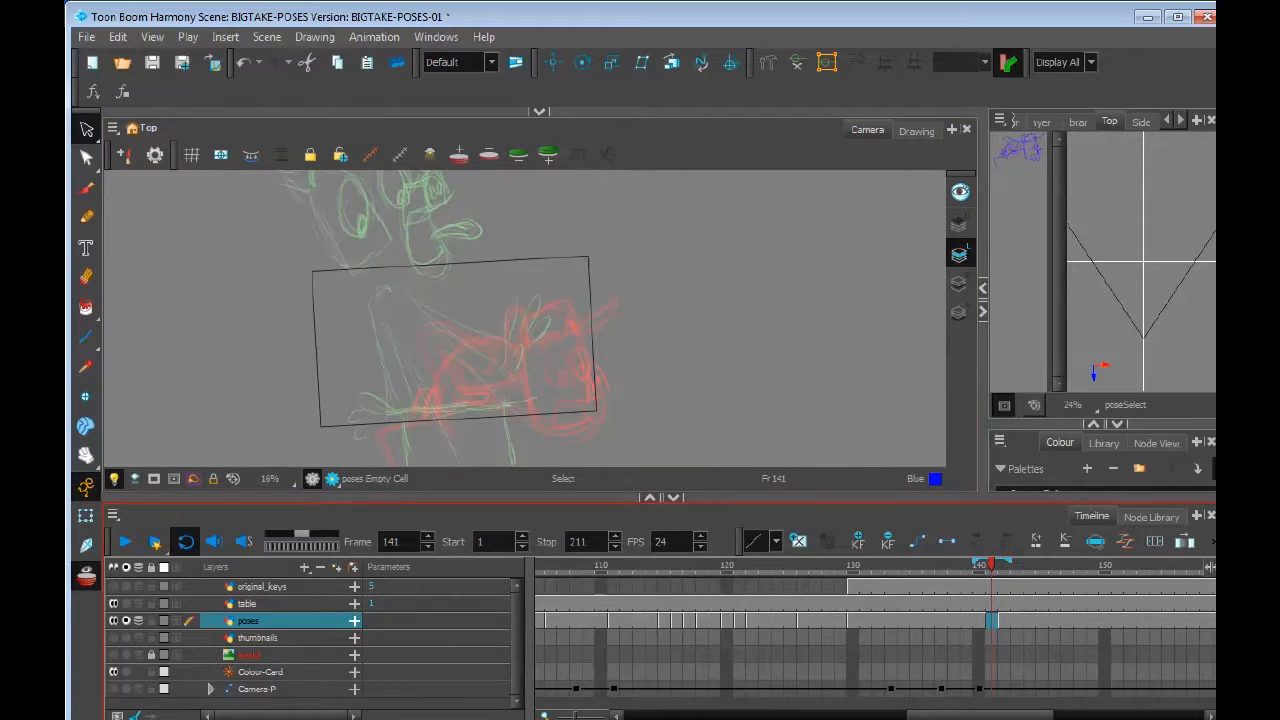
Flip between the crouching pose and the extreme take around empty frame 141 to study the change
{"action": "key", "text": "comma"}
{"action": "key", "text": "period"}
{"action": "key", "text": "period"}
{"action": "key", "text": "comma"}
{"action": "key", "text": "comma"}
{"action": "key", "text": "period"}
{"action": "key", "text": "comma"}
{"action": "key", "text": "period"}
Enlarge the camera view, rough in the character's head and body on frame 141 and adjust the placement of the strokes
{"action": "left_click_drag", "start_coordinate": [560, 300], "coordinate": [564, 316]}
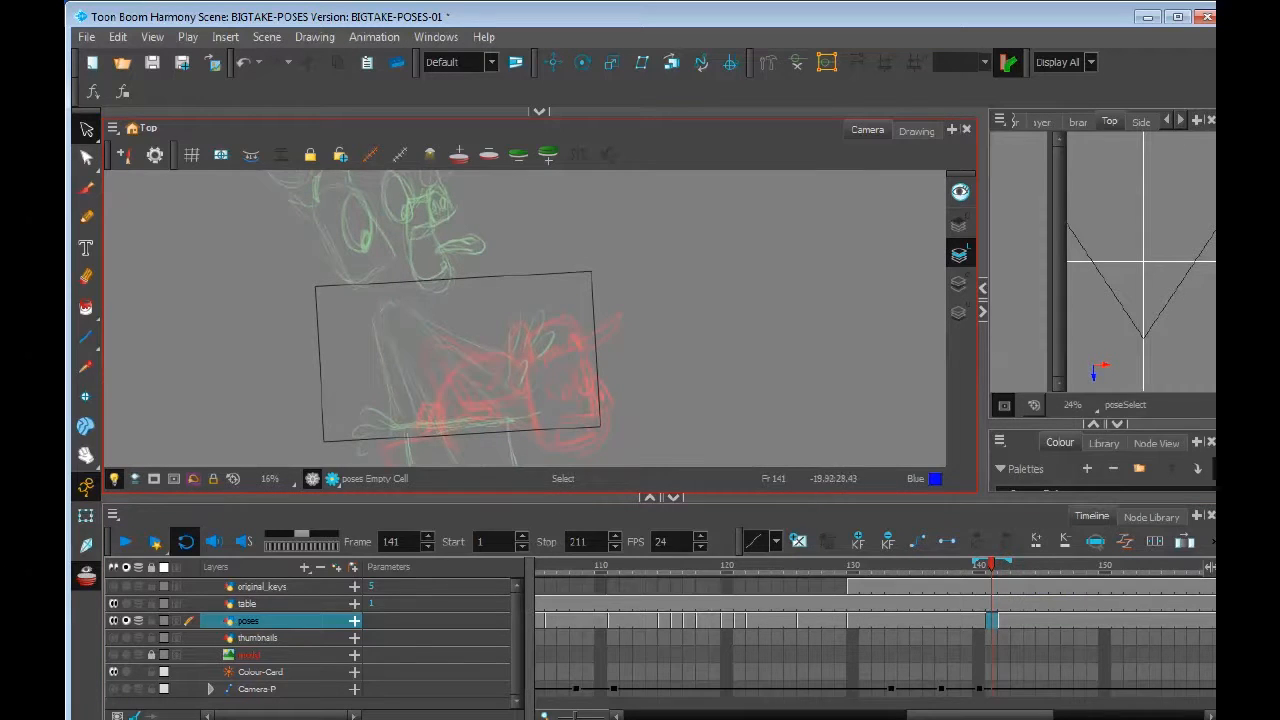
{"action": "key", "text": "alt+b"}
{"action": "left_click", "coordinate": [673, 497]}
{"action": "mouse_move", "coordinate": [295, 415]}
{"action": "left_mouse_down"}
{"action": "mouse_move", "coordinate": [327, 425]}
{"action": "mouse_move", "coordinate": [400, 408]}
{"action": "mouse_move", "coordinate": [304, 419]}
{"action": "left_mouse_up"}
{"action": "mouse_move", "coordinate": [418, 441]}
{"action": "left_mouse_down"}
{"action": "mouse_move", "coordinate": [524, 524]}
{"action": "mouse_move", "coordinate": [514, 518]}
{"action": "left_mouse_up"}
{"action": "key", "text": "alt+s"}
{"action": "mouse_move", "coordinate": [412, 385]}
{"action": "left_mouse_down"}
{"action": "mouse_move", "coordinate": [300, 425]}
{"action": "mouse_move", "coordinate": [424, 432]}
{"action": "left_mouse_up"}
{"action": "left_click_drag", "start_coordinate": [432, 337], "coordinate": [415, 323]}
{"action": "left_click_drag", "start_coordinate": [408, 410], "coordinate": [399, 424]}
{"action": "left_click_drag", "start_coordinate": [422, 358], "coordinate": [398, 341]}
{"action": "left_click", "coordinate": [376, 322]}
{"action": "left_click_drag", "start_coordinate": [408, 420], "coordinate": [542, 544]}
{"action": "left_click_drag", "start_coordinate": [544, 420], "coordinate": [553, 432]}
{"action": "left_click_drag", "start_coordinate": [480, 476], "coordinate": [465, 568]}
Draw the curved torso lines and refine the face of the thrown-back pose on frame 141
{"action": "key", "text": "alt+b"}
{"action": "left_click_drag", "start_coordinate": [420, 455], "coordinate": [467, 578]}
{"action": "left_click_drag", "start_coordinate": [452, 462], "coordinate": [526, 524]}
{"action": "mouse_move", "coordinate": [337, 399]}
{"action": "left_mouse_down"}
{"action": "mouse_move", "coordinate": [374, 408]}
{"action": "mouse_move", "coordinate": [338, 417]}
{"action": "left_mouse_up"}
{"action": "mouse_move", "coordinate": [340, 410]}
{"action": "left_mouse_down"}
{"action": "mouse_move", "coordinate": [368, 413]}
{"action": "mouse_move", "coordinate": [396, 460]}
{"action": "mouse_move", "coordinate": [333, 440]}
{"action": "mouse_move", "coordinate": [294, 376]}
{"action": "mouse_move", "coordinate": [312, 398]}
{"action": "mouse_move", "coordinate": [312, 457]}
{"action": "left_mouse_up"}
Flip between frame 141 and its neighbours to check the thrown-back head and torso
{"action": "key", "text": "comma"}
{"action": "key", "text": "period"}
{"action": "key", "text": "period"}
{"action": "key", "text": "comma"}
{"action": "key", "text": "comma"}
{"action": "key", "text": "period"}
{"action": "key", "text": "comma"}
{"action": "key", "text": "period"}
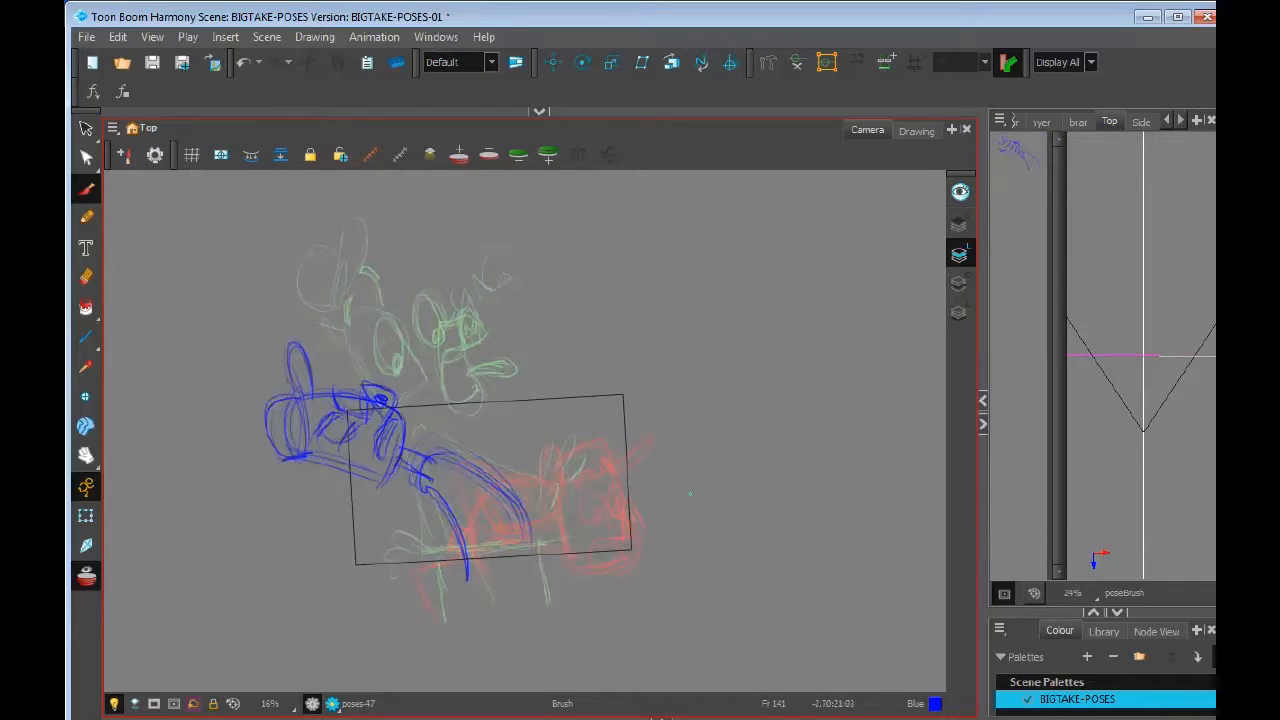
Sketch both bent arms and their hands on the frame 141 pose, one raised and one beside the torso
{"action": "left_click_drag", "start_coordinate": [364, 491], "coordinate": [440, 455]}
{"action": "mouse_move", "coordinate": [406, 540]}
{"action": "left_mouse_down"}
{"action": "mouse_move", "coordinate": [444, 486]}
{"action": "mouse_move", "coordinate": [418, 502]}
{"action": "left_mouse_up"}
{"action": "mouse_move", "coordinate": [376, 550]}
{"action": "left_mouse_down"}
{"action": "mouse_move", "coordinate": [442, 450]}
{"action": "mouse_move", "coordinate": [446, 406]}
{"action": "left_mouse_up"}
{"action": "left_click_drag", "start_coordinate": [462, 450], "coordinate": [506, 402]}
{"action": "left_click_drag", "start_coordinate": [508, 428], "coordinate": [526, 390]}
{"action": "left_click_drag", "start_coordinate": [516, 456], "coordinate": [532, 430]}
{"action": "left_click_drag", "start_coordinate": [532, 418], "coordinate": [538, 392]}
{"action": "left_click_drag", "start_coordinate": [514, 456], "coordinate": [528, 422]}
{"action": "left_click_drag", "start_coordinate": [462, 470], "coordinate": [506, 446]}
{"action": "left_click_drag", "start_coordinate": [440, 446], "coordinate": [456, 404]}
{"action": "left_click_drag", "start_coordinate": [502, 480], "coordinate": [526, 430]}
{"action": "left_click_drag", "start_coordinate": [458, 438], "coordinate": [494, 406]}
{"action": "left_click_drag", "start_coordinate": [366, 512], "coordinate": [382, 486]}
{"action": "left_click_drag", "start_coordinate": [478, 460], "coordinate": [488, 448]}
{"action": "mouse_move", "coordinate": [428, 534]}
{"action": "left_mouse_down"}
{"action": "mouse_move", "coordinate": [446, 480]}
{"action": "mouse_move", "coordinate": [424, 508]}
{"action": "left_mouse_up"}
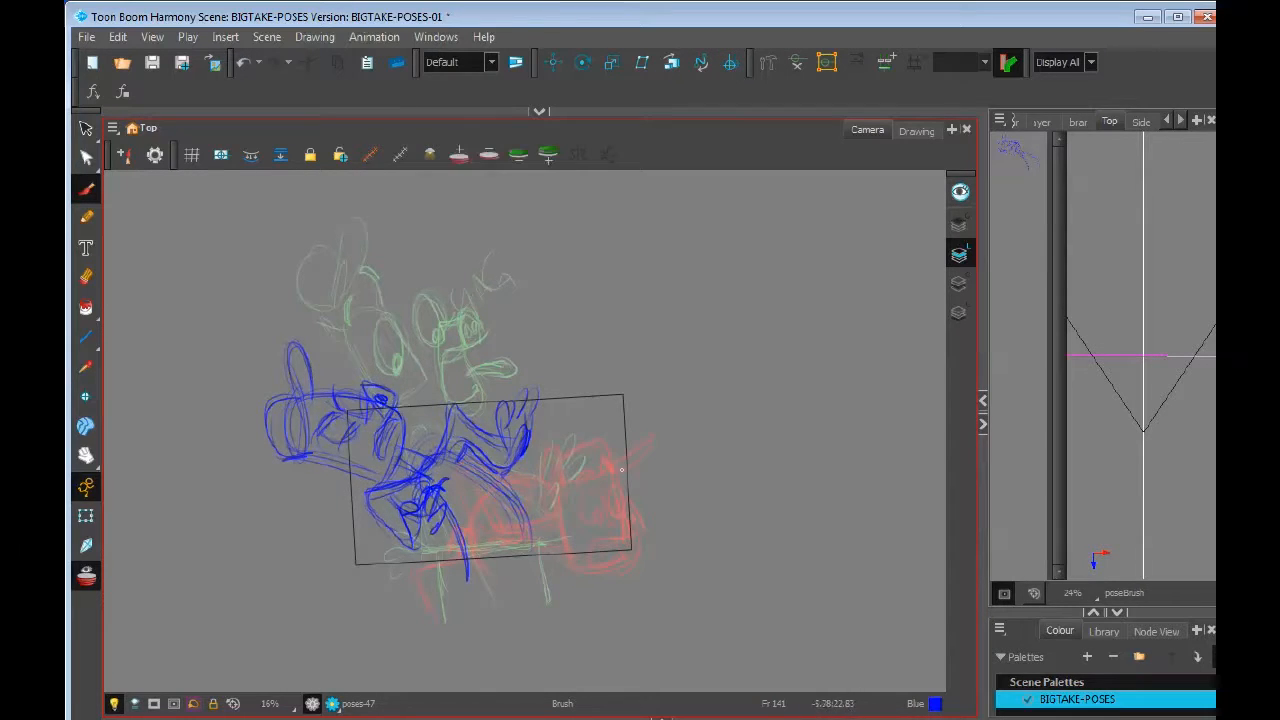
Flip through frames 140 to 143 to check how the finished frame 141 pose leads into the extreme take
{"action": "key", "text": "comma"}
{"action": "key", "text": "period"}
{"action": "key", "text": "period"}
{"action": "key", "text": "comma"}
{"action": "key", "text": "comma"}
{"action": "key", "text": "period"}
{"action": "key", "text": "period"}
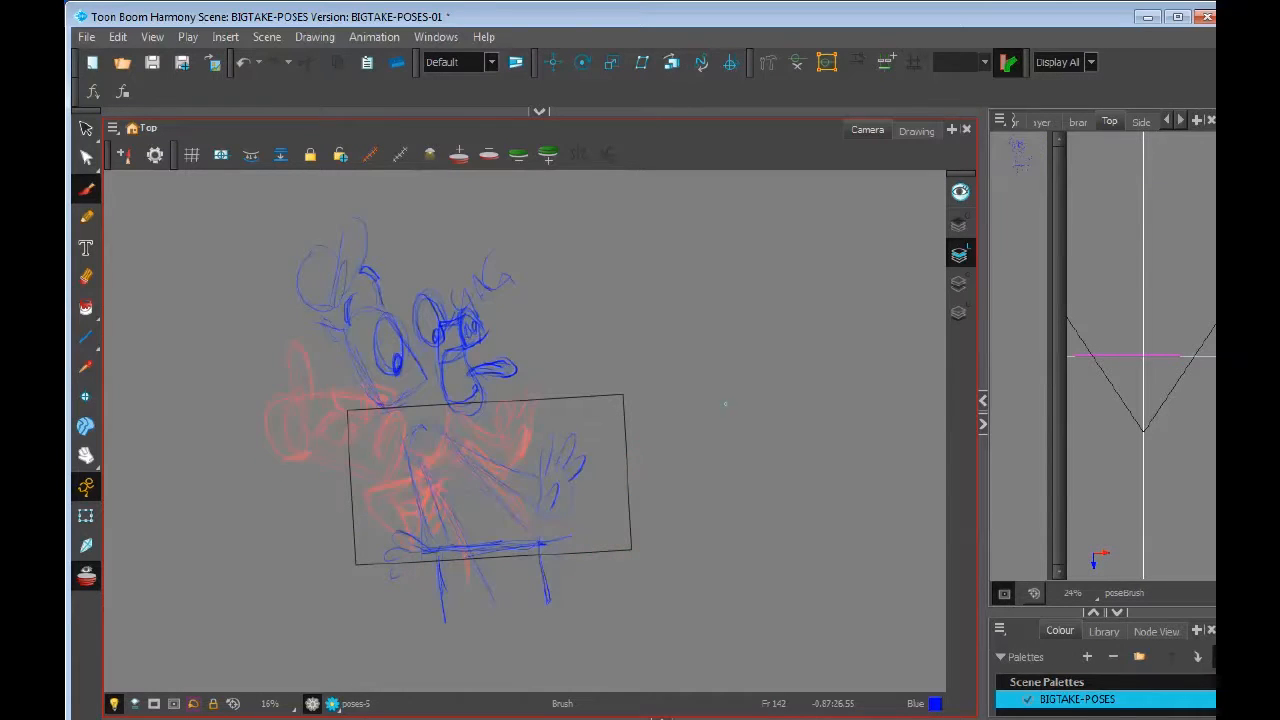
{"action": "key", "text": "period"}
{"action": "key", "text": "comma"}
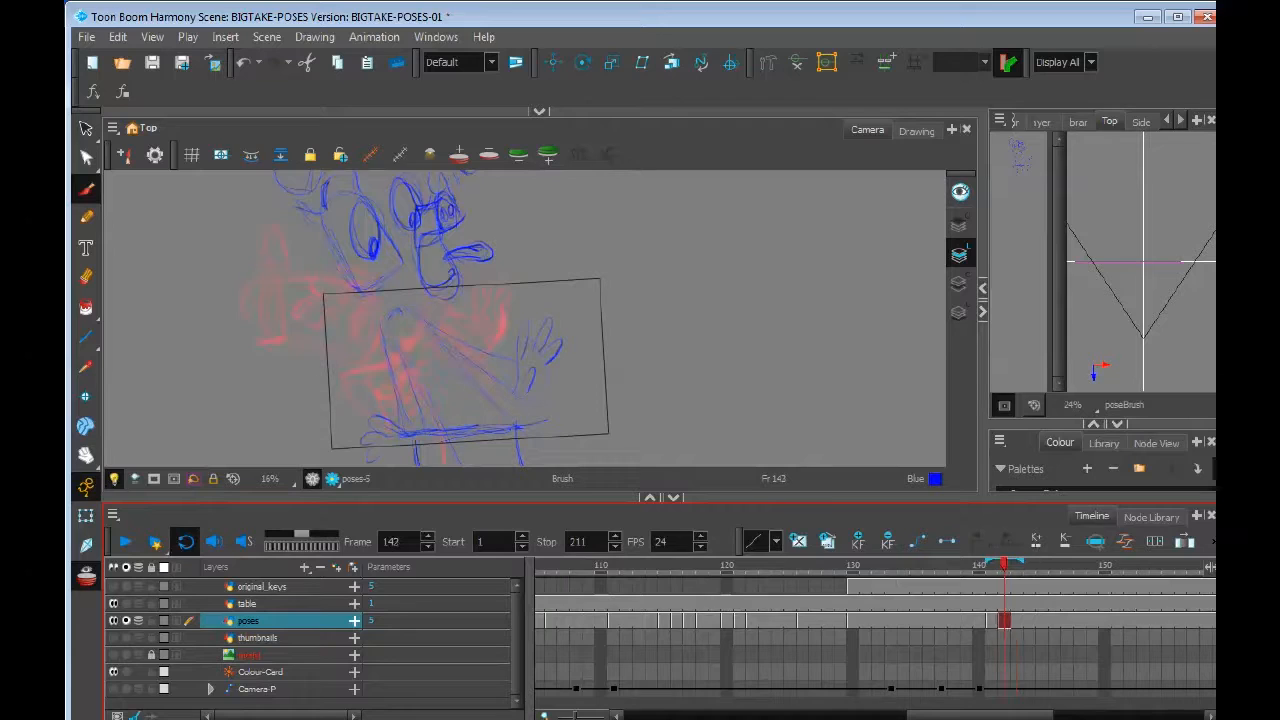
Clear frame 142 of the poses layer and draw the torso lines and the arm reaching down to the table
{"action": "key", "text": "Delete"}
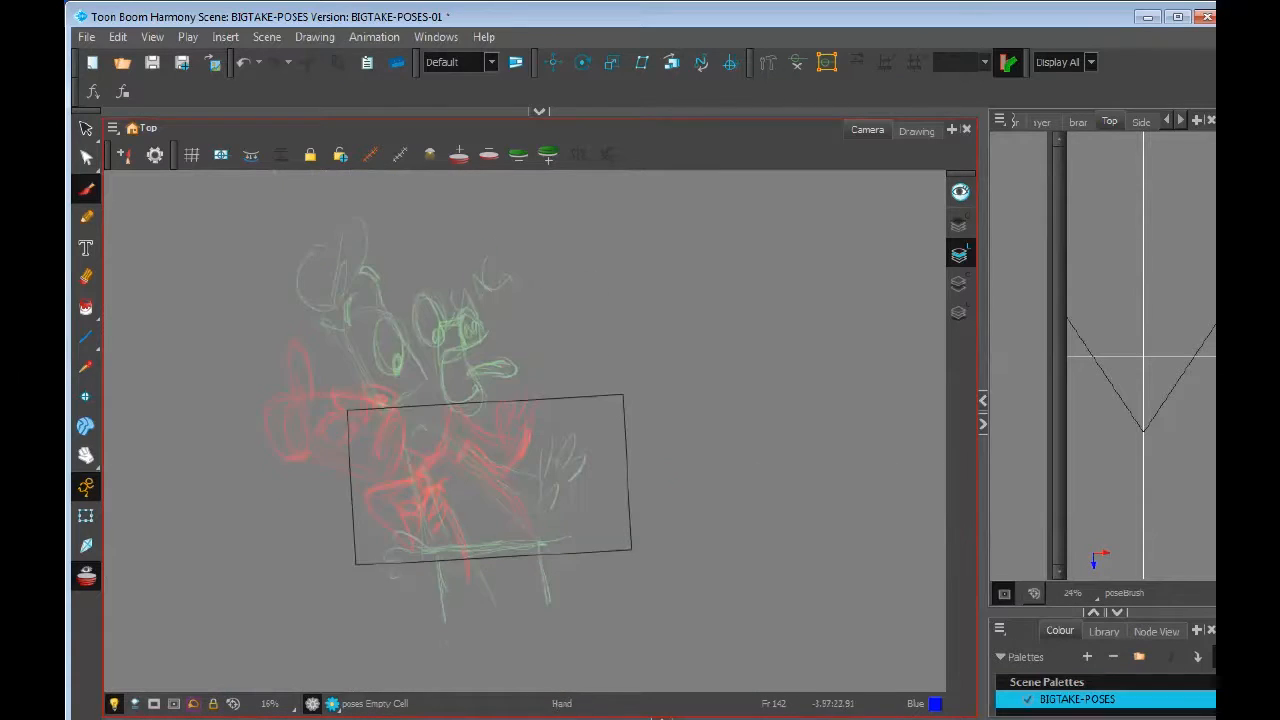
{"action": "mouse_move", "coordinate": [410, 476]}
{"action": "left_mouse_down"}
{"action": "mouse_move", "coordinate": [428, 455]}
{"action": "mouse_move", "coordinate": [528, 545]}
{"action": "left_mouse_up"}
{"action": "mouse_move", "coordinate": [418, 468]}
{"action": "left_mouse_down"}
{"action": "mouse_move", "coordinate": [529, 545]}
{"action": "mouse_move", "coordinate": [447, 592]}
{"action": "left_mouse_up"}
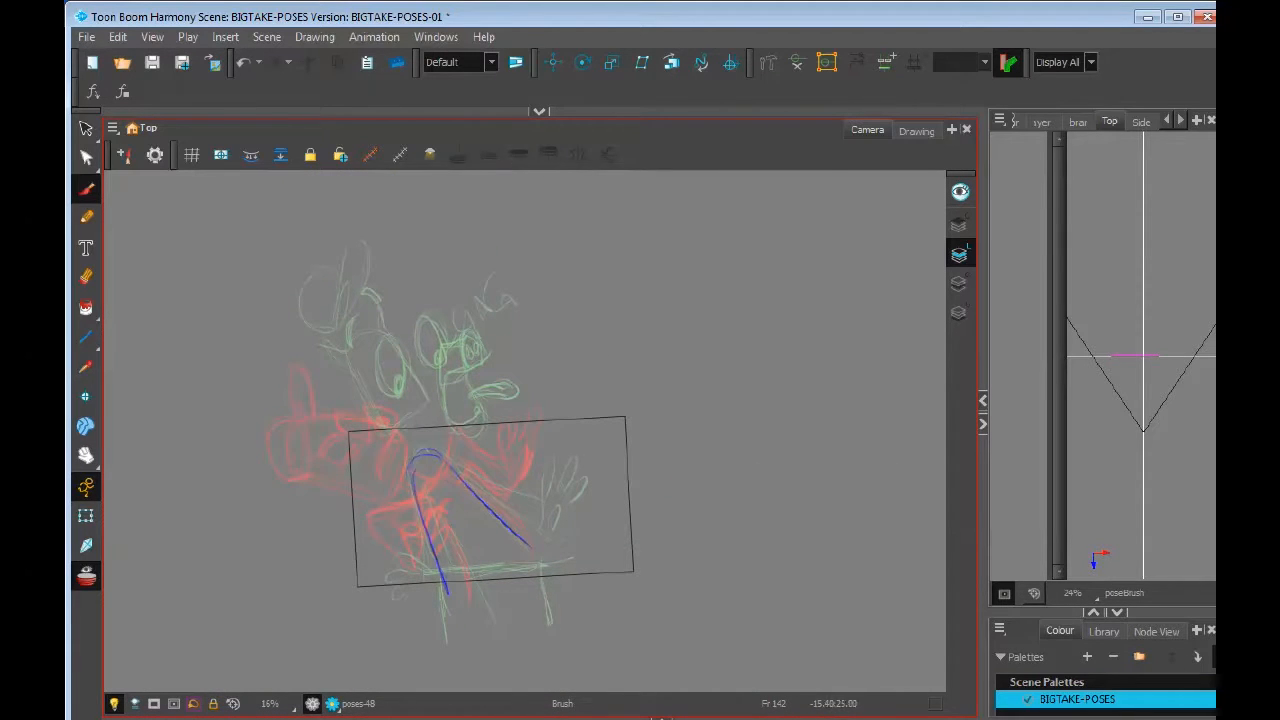
{"action": "mouse_move", "coordinate": [406, 466]}
{"action": "left_mouse_down"}
{"action": "mouse_move", "coordinate": [420, 562]}
{"action": "mouse_move", "coordinate": [390, 568]}
{"action": "left_mouse_up"}
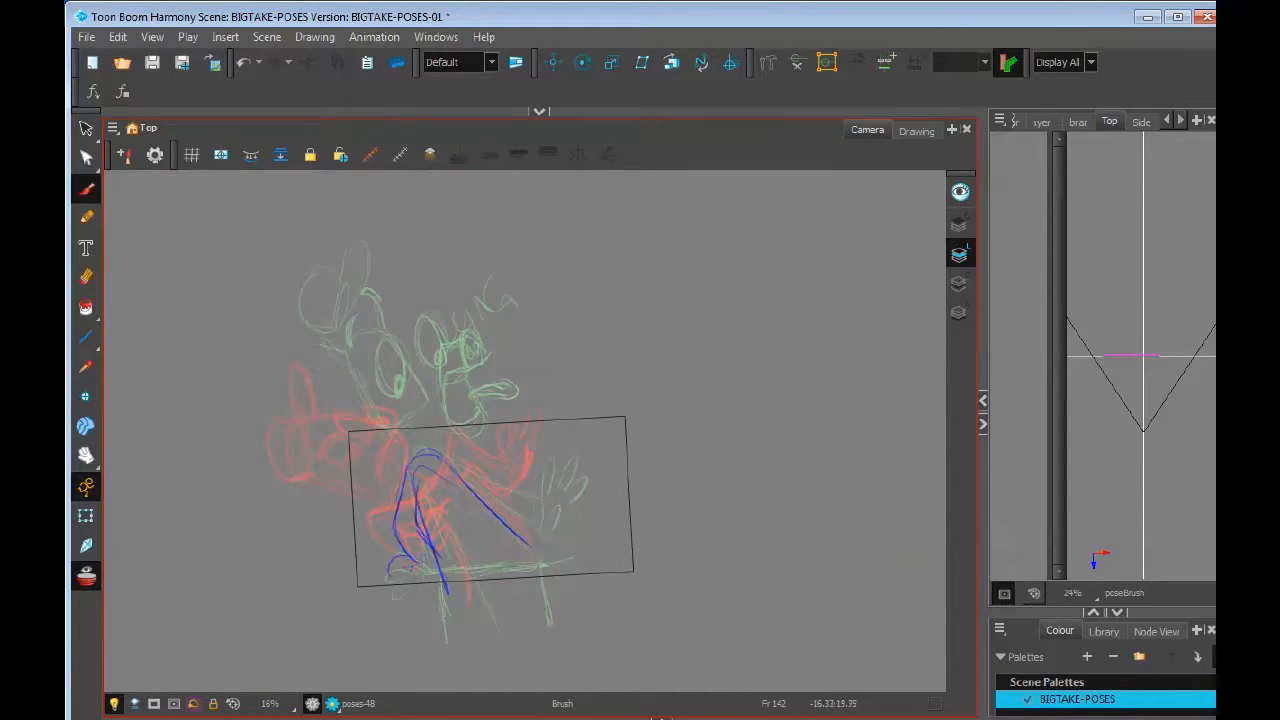
Draw the outstretched arm with its raised, splayed hand on frame 142, between the two onion-skinned poses
{"action": "mouse_move", "coordinate": [448, 466]}
{"action": "left_mouse_down"}
{"action": "mouse_move", "coordinate": [520, 465]}
{"action": "mouse_move", "coordinate": [536, 515]}
{"action": "mouse_move", "coordinate": [552, 468]}
{"action": "left_mouse_up"}
{"action": "mouse_move", "coordinate": [556, 468]}
{"action": "left_mouse_down"}
{"action": "mouse_move", "coordinate": [560, 510]}
{"action": "mouse_move", "coordinate": [535, 524]}
{"action": "left_mouse_up"}
{"action": "left_click_drag", "start_coordinate": [559, 512], "coordinate": [540, 532]}
{"action": "left_click_drag", "start_coordinate": [492, 488], "coordinate": [536, 528]}
{"action": "left_click_drag", "start_coordinate": [470, 484], "coordinate": [508, 506]}
{"action": "left_click_drag", "start_coordinate": [436, 452], "coordinate": [478, 472]}
{"action": "left_click_drag", "start_coordinate": [470, 440], "coordinate": [489, 502]}
Sketch the tilted head outline, neck and facial features on frame 142
{"action": "mouse_move", "coordinate": [366, 424]}
{"action": "left_mouse_down"}
{"action": "mouse_move", "coordinate": [432, 470]}
{"action": "mouse_move", "coordinate": [395, 525]}
{"action": "left_mouse_up"}
{"action": "mouse_move", "coordinate": [410, 412]}
{"action": "left_mouse_down"}
{"action": "mouse_move", "coordinate": [340, 445]}
{"action": "mouse_move", "coordinate": [395, 520]}
{"action": "left_mouse_up"}
{"action": "mouse_move", "coordinate": [400, 520]}
{"action": "left_mouse_down"}
{"action": "mouse_move", "coordinate": [440, 485]}
{"action": "mouse_move", "coordinate": [428, 528]}
{"action": "left_mouse_up"}
{"action": "left_click_drag", "start_coordinate": [428, 502], "coordinate": [441, 517]}
{"action": "left_click_drag", "start_coordinate": [392, 428], "coordinate": [412, 460]}
{"action": "left_click_drag", "start_coordinate": [366, 456], "coordinate": [378, 482]}
{"action": "left_click_drag", "start_coordinate": [377, 481], "coordinate": [405, 463]}
Add the cap with its upturned brim to the frame 142 head and finish the head and neck lines
{"action": "mouse_move", "coordinate": [365, 462]}
{"action": "left_mouse_down"}
{"action": "mouse_move", "coordinate": [391, 462]}
{"action": "mouse_move", "coordinate": [380, 380]}
{"action": "left_mouse_up"}
{"action": "mouse_move", "coordinate": [366, 376]}
{"action": "left_mouse_down"}
{"action": "mouse_move", "coordinate": [324, 416]}
{"action": "mouse_move", "coordinate": [322, 458]}
{"action": "left_mouse_up"}
{"action": "left_click_drag", "start_coordinate": [360, 406], "coordinate": [380, 376]}
{"action": "left_click_drag", "start_coordinate": [330, 434], "coordinate": [324, 460]}
{"action": "left_click_drag", "start_coordinate": [350, 414], "coordinate": [364, 406]}
{"action": "mouse_move", "coordinate": [432, 450]}
{"action": "left_mouse_down"}
{"action": "mouse_move", "coordinate": [408, 512]}
{"action": "mouse_move", "coordinate": [428, 470]}
{"action": "left_mouse_up"}
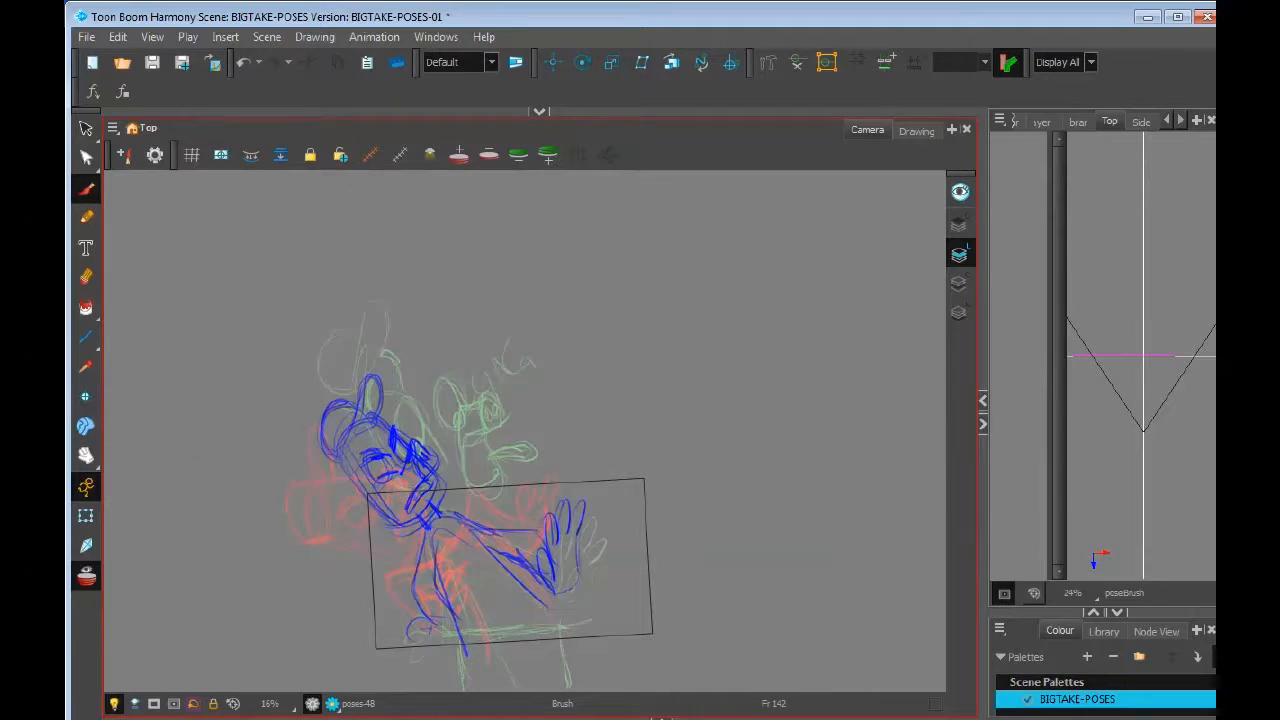
Restore the timeline view and flip through frames 140 to 143 to check the new in-betweens
{"action": "left_click", "coordinate": [661, 717]}
{"action": "key", "text": "comma"}
{"action": "key", "text": "comma"}
{"action": "key", "text": "period"}
{"action": "key", "text": "period"}
{"action": "key", "text": "comma"}
{"action": "key", "text": "period"}
{"action": "key", "text": "period"}
{"action": "key", "text": "period"}
{"action": "key", "text": "period"}
{"action": "key", "text": "period"}
{"action": "key", "text": "comma"}
{"action": "key", "text": "comma"}
{"action": "key", "text": "comma"}
{"action": "key", "text": "comma"}
{"action": "key", "text": "comma"}
{"action": "key", "text": "period"}
{"action": "key", "text": "period"}
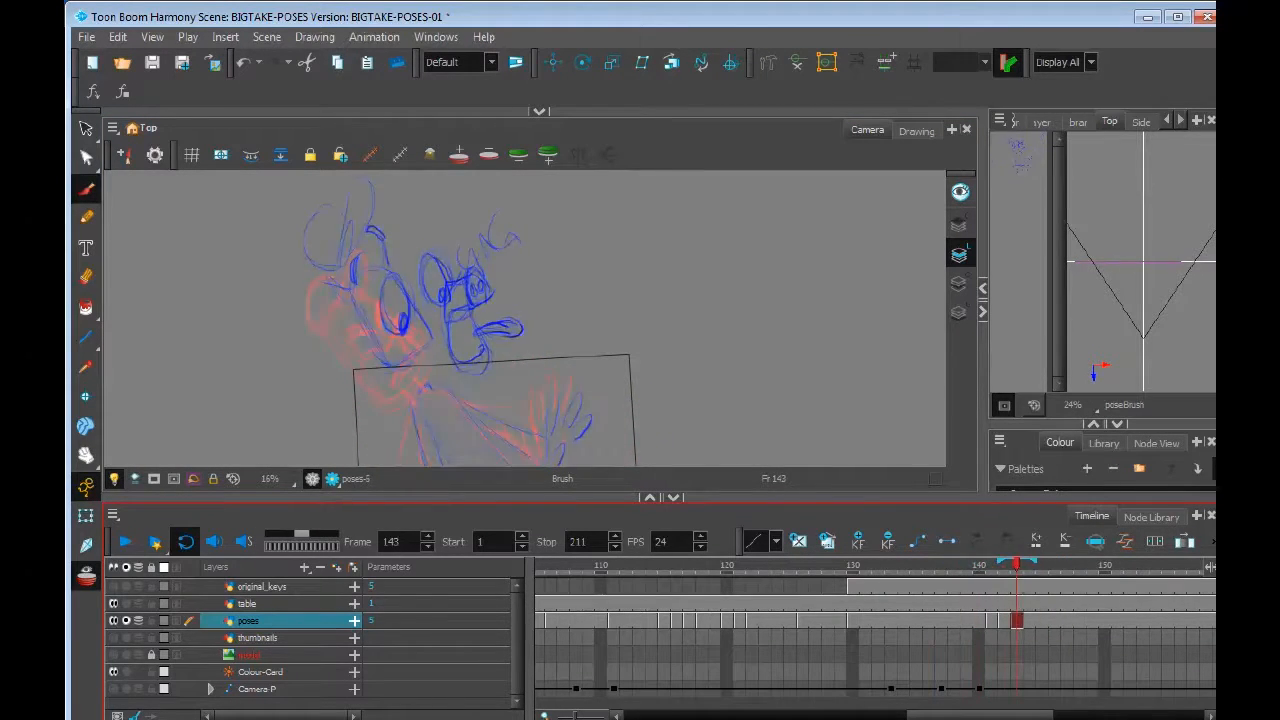
Step through the neighbouring drawings and clear the exposure at frame 143 of the poses layer
{"action": "key", "text": "f"}
{"action": "key", "text": "f"}
{"action": "key", "text": "f"}
{"action": "key", "text": "g"}
{"action": "key", "text": "g"}
{"action": "key", "text": "g"}
{"action": "key", "text": "Delete"}
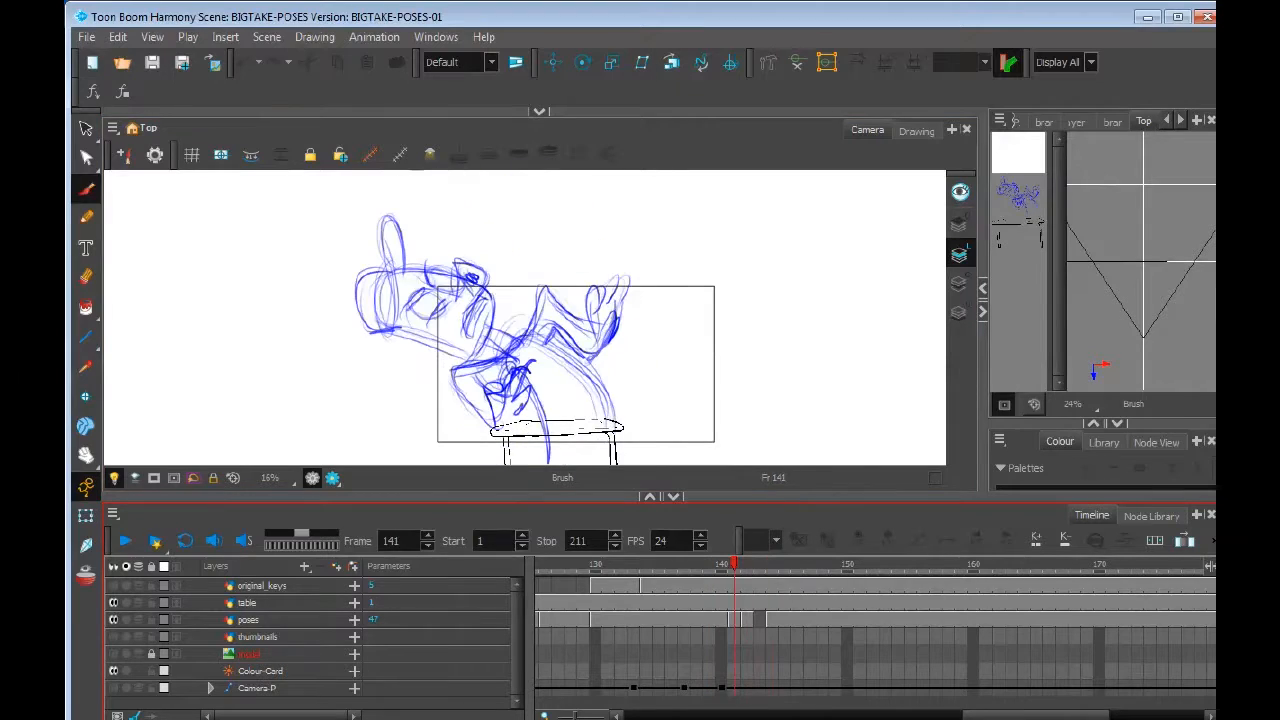
Save the scene as a new version numbered 02
{"action": "key", "text": "alt+f"}
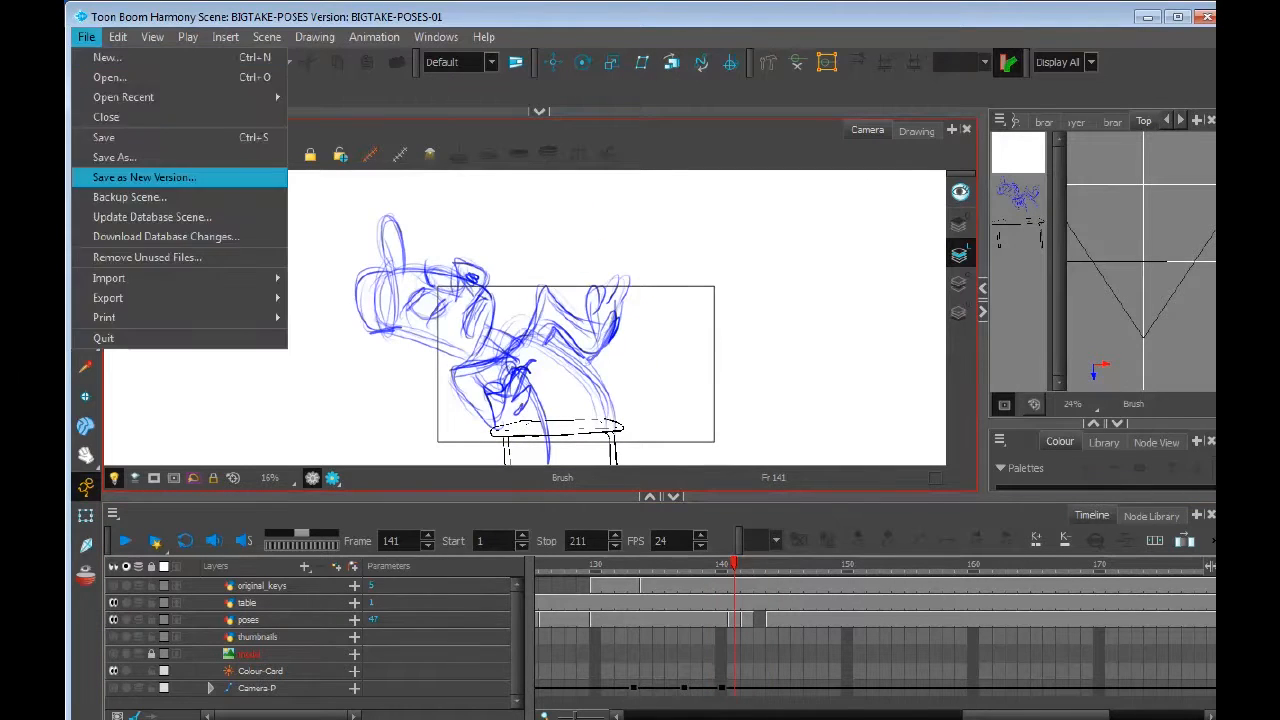
{"action": "key", "text": "Return"}
{"action": "type", "text": "2"}
{"action": "key", "text": "Return"}
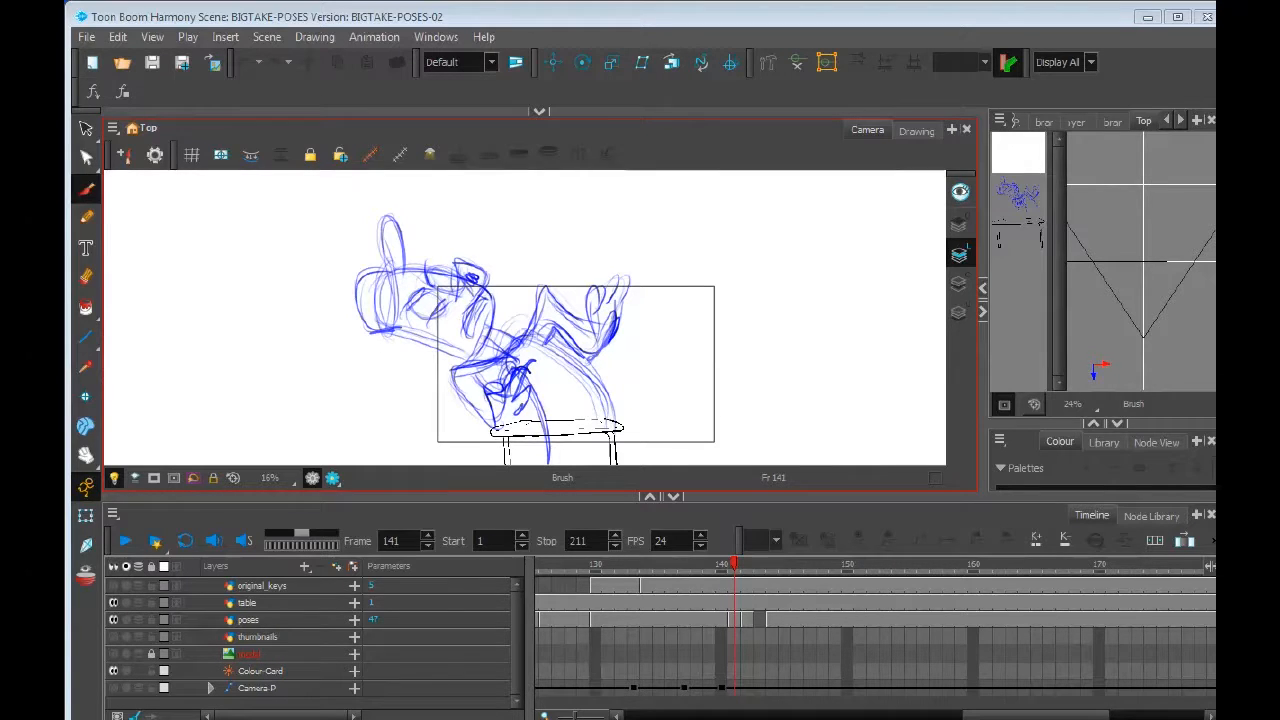
Clear the in-between drawings at frames 141 and 142 of the poses layer
{"action": "mouse_move", "coordinate": [734, 566]}
{"action": "left_mouse_down"}
{"action": "mouse_move", "coordinate": [709, 566]}
{"action": "mouse_move", "coordinate": [734, 566]}
{"action": "left_mouse_up"}
{"action": "left_click", "coordinate": [734, 620]}
{"action": "key", "text": "Delete"}
{"action": "left_click", "coordinate": [747, 620]}
{"action": "key", "text": "ctrl+z"}
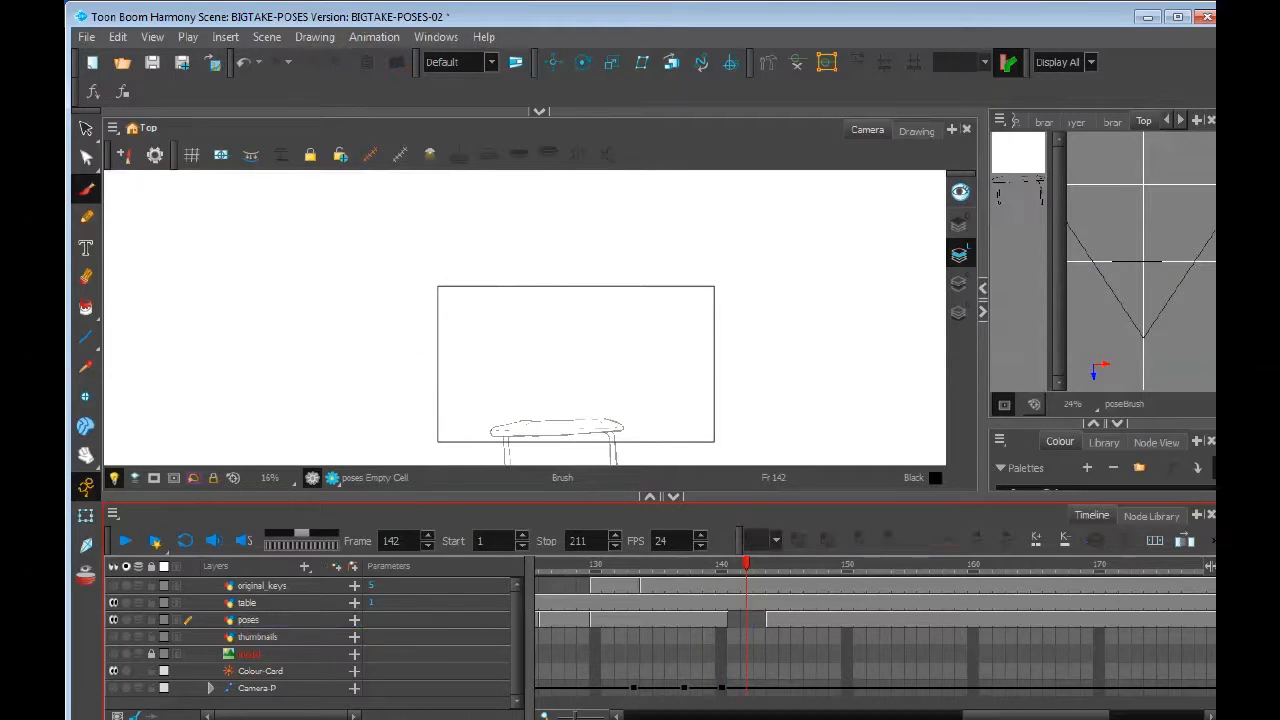
Add a drawing layer named arcs, place it above the table layer and select its frame 140
{"action": "key", "text": "ctrl+r"}
{"action": "type", "text": "arcs"}
{"action": "key", "text": "Return"}
{"action": "left_click", "coordinate": [747, 620]}
{"action": "key", "text": "Delete"}
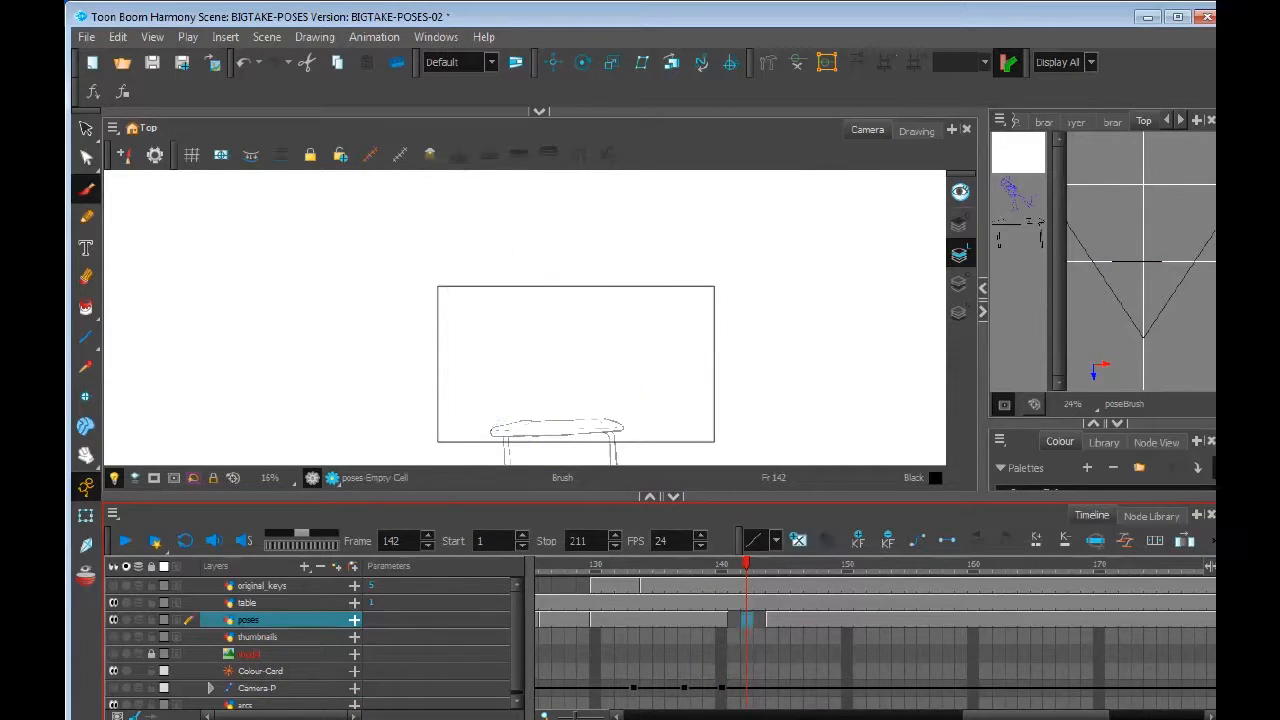
{"action": "left_click_drag", "start_coordinate": [245, 705], "coordinate": [245, 595]}
{"action": "left_click", "coordinate": [722, 603]}
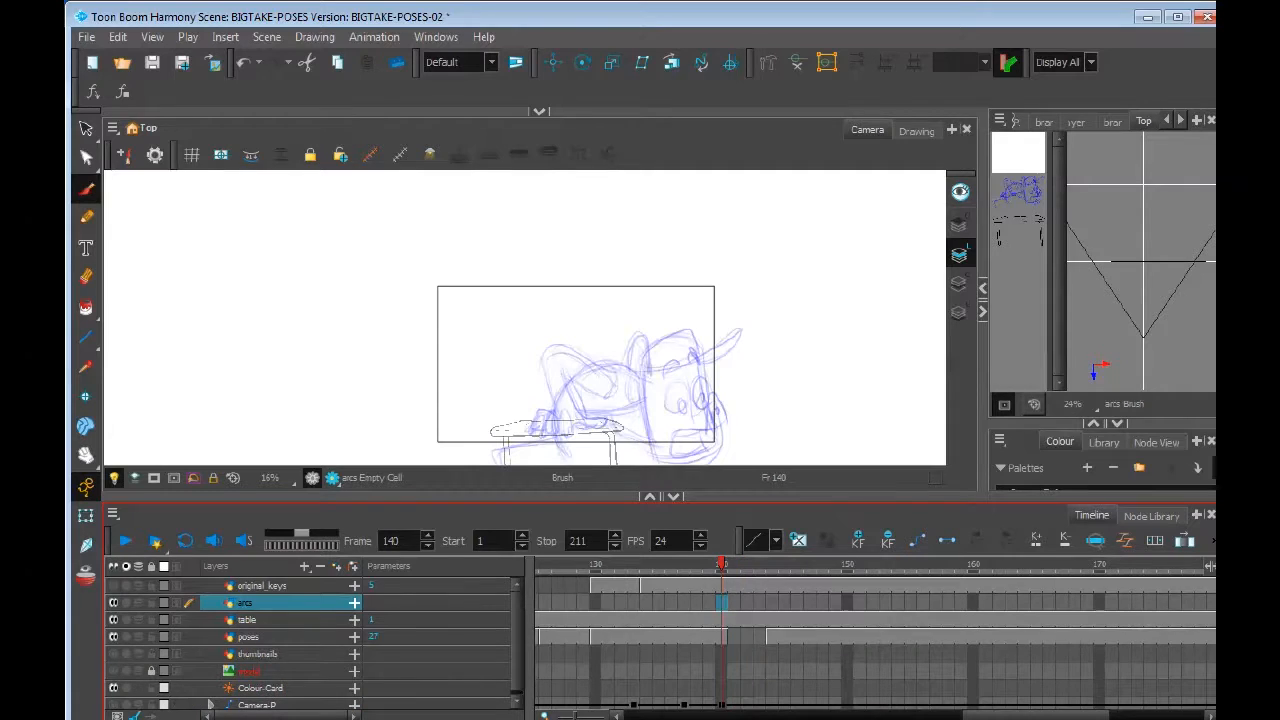
Bring up the brush's tool properties and undo the test strokes on the arcs layer
{"action": "mouse_move", "coordinate": [648, 360]}
{"action": "left_mouse_down"}
{"action": "mouse_move", "coordinate": [614, 344]}
{"action": "mouse_move", "coordinate": [622, 439]}
{"action": "left_mouse_up"}
{"action": "key", "text": "ctrl+z"}
{"action": "left_click", "coordinate": [1093, 423]}
{"action": "left_click", "coordinate": [1085, 394]}
{"action": "left_click", "coordinate": [1117, 113]}
{"action": "left_click", "coordinate": [1210, 120]}
{"action": "left_click", "coordinate": [1210, 120]}
{"action": "left_click", "coordinate": [1024, 121]}
{"action": "mouse_move", "coordinate": [608, 355]}
{"action": "left_mouse_down"}
{"action": "mouse_move", "coordinate": [621, 437]}
{"action": "mouse_move", "coordinate": [602, 354]}
{"action": "left_mouse_up"}
{"action": "key", "text": "ctrl+z"}
Set the brush's maximum size to 30 and outline the head block at frame 140 of the arcs layer
{"action": "key", "text": "2"}
{"action": "key", "text": "2"}
{"action": "left_click_drag", "start_coordinate": [526, 259], "coordinate": [555, 406]}
{"action": "key", "text": "1"}
{"action": "double_click", "coordinate": [1212, 254]}
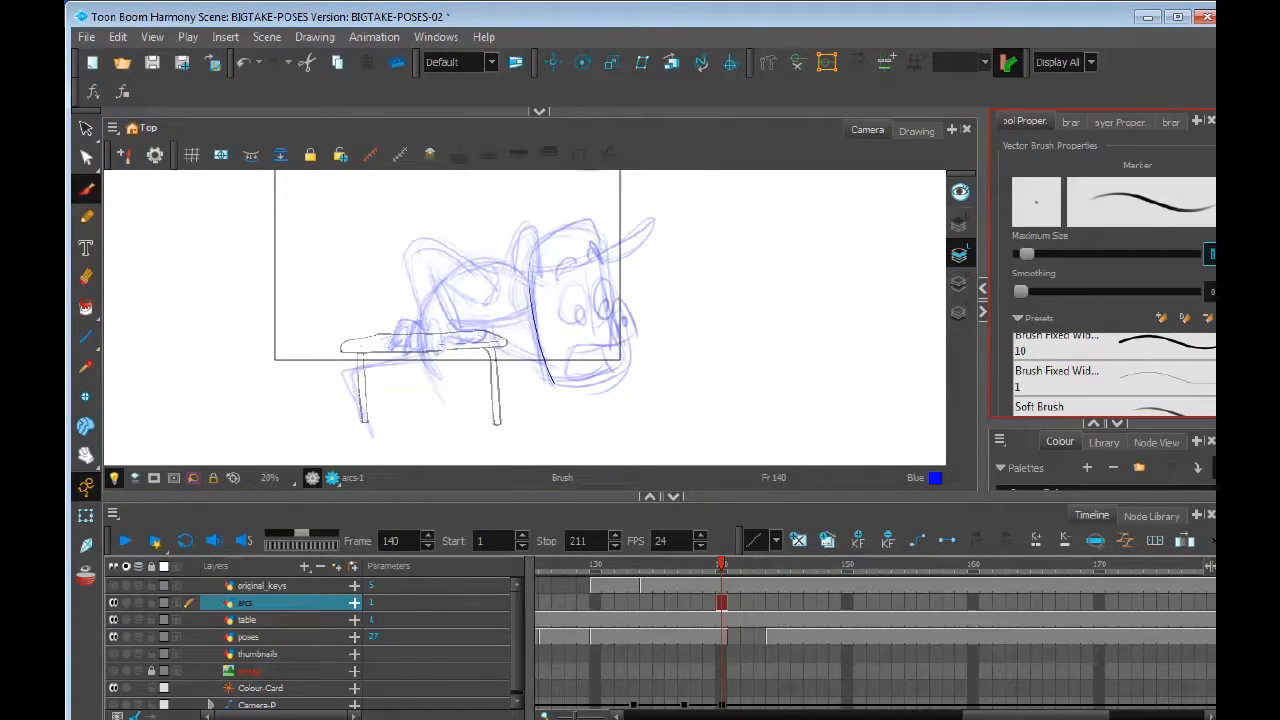
{"action": "type", "text": "20"}
{"action": "key", "text": "Return"}
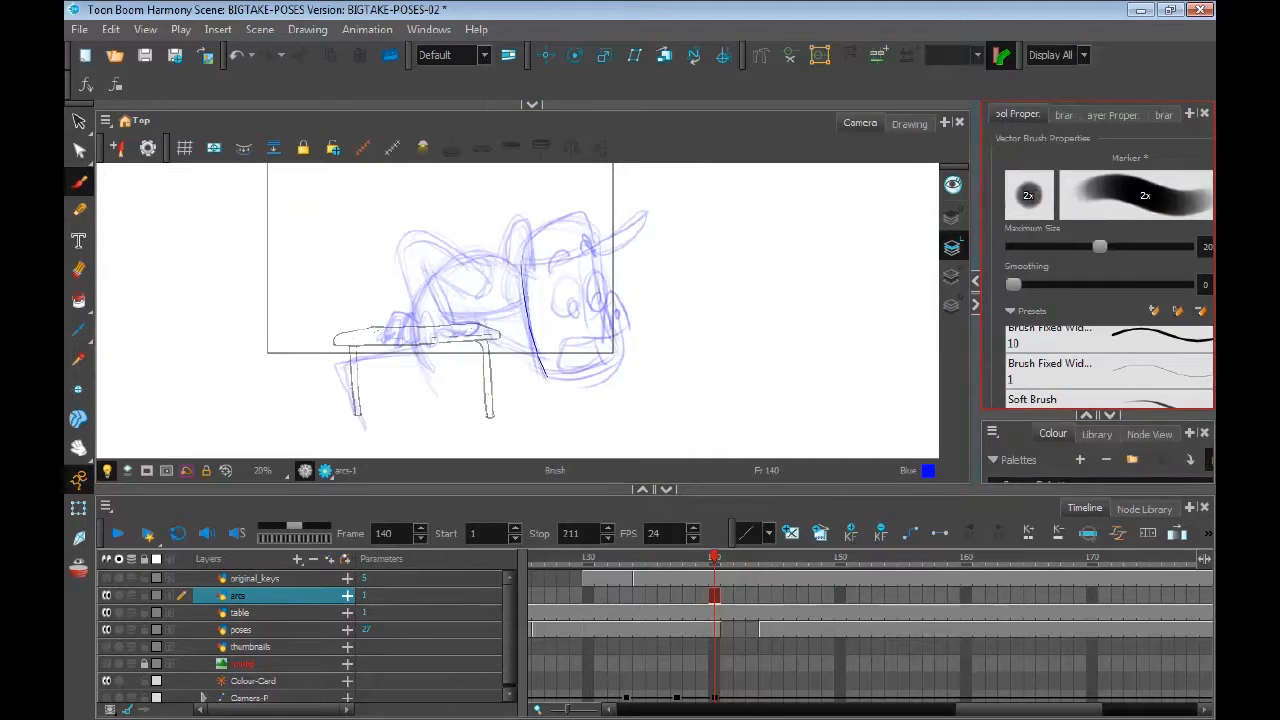
{"action": "mouse_move", "coordinate": [512, 368]}
{"action": "left_mouse_down"}
{"action": "mouse_move", "coordinate": [540, 222]}
{"action": "mouse_move", "coordinate": [592, 350]}
{"action": "mouse_move", "coordinate": [515, 376]}
{"action": "left_mouse_up"}
{"action": "mouse_move", "coordinate": [500, 250]}
{"action": "left_mouse_down"}
{"action": "mouse_move", "coordinate": [512, 372]}
{"action": "mouse_move", "coordinate": [592, 345]}
{"action": "left_mouse_up"}
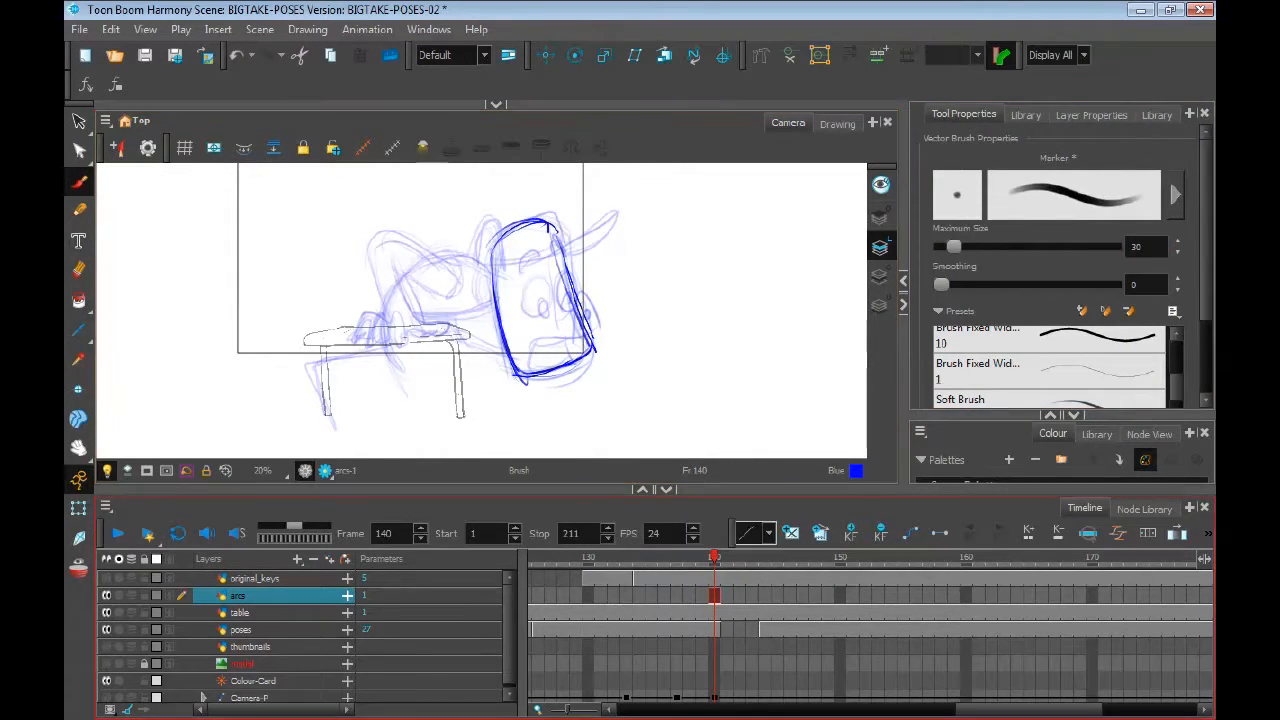
At frame 144, sketch sweeping arc guides from the low head block up to the raised head and outline that head
{"action": "key", "text": "period"}
{"action": "key", "text": "period"}
{"action": "key", "text": "period"}
{"action": "key", "text": "period"}
{"action": "left_click_drag", "start_coordinate": [494, 252], "coordinate": [520, 378]}
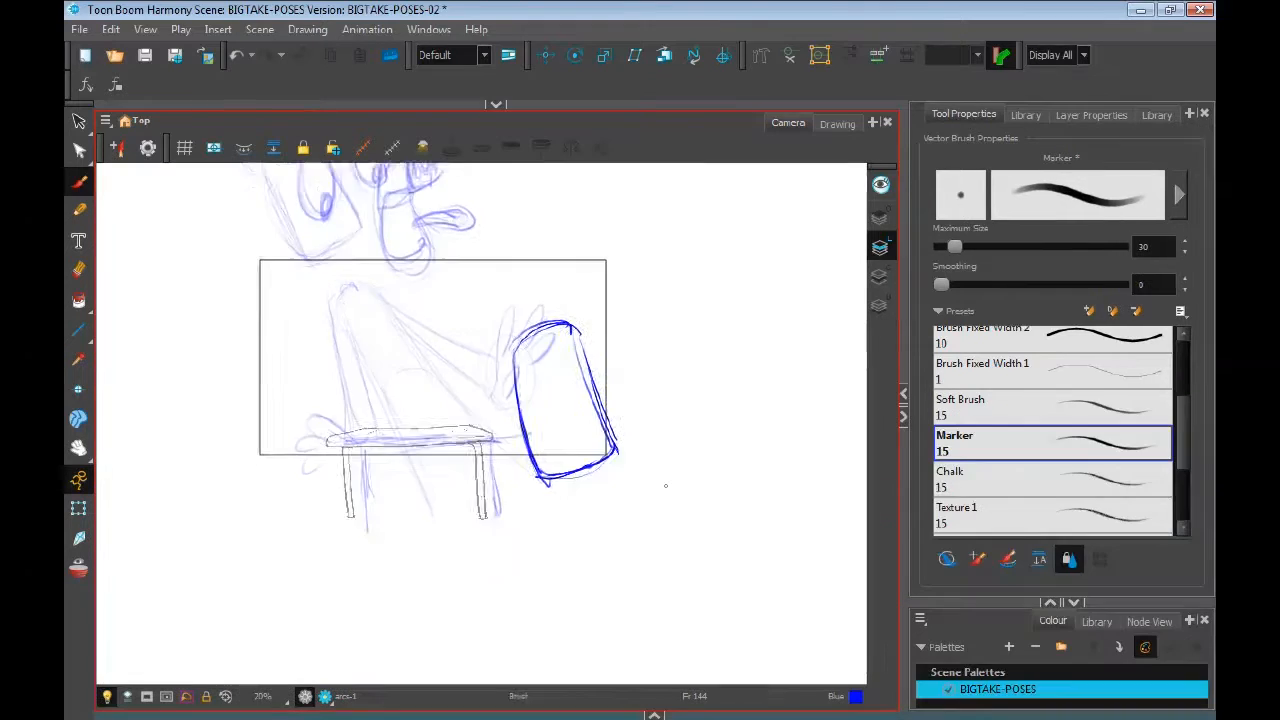
{"action": "left_click_drag", "start_coordinate": [418, 351], "coordinate": [466, 466]}
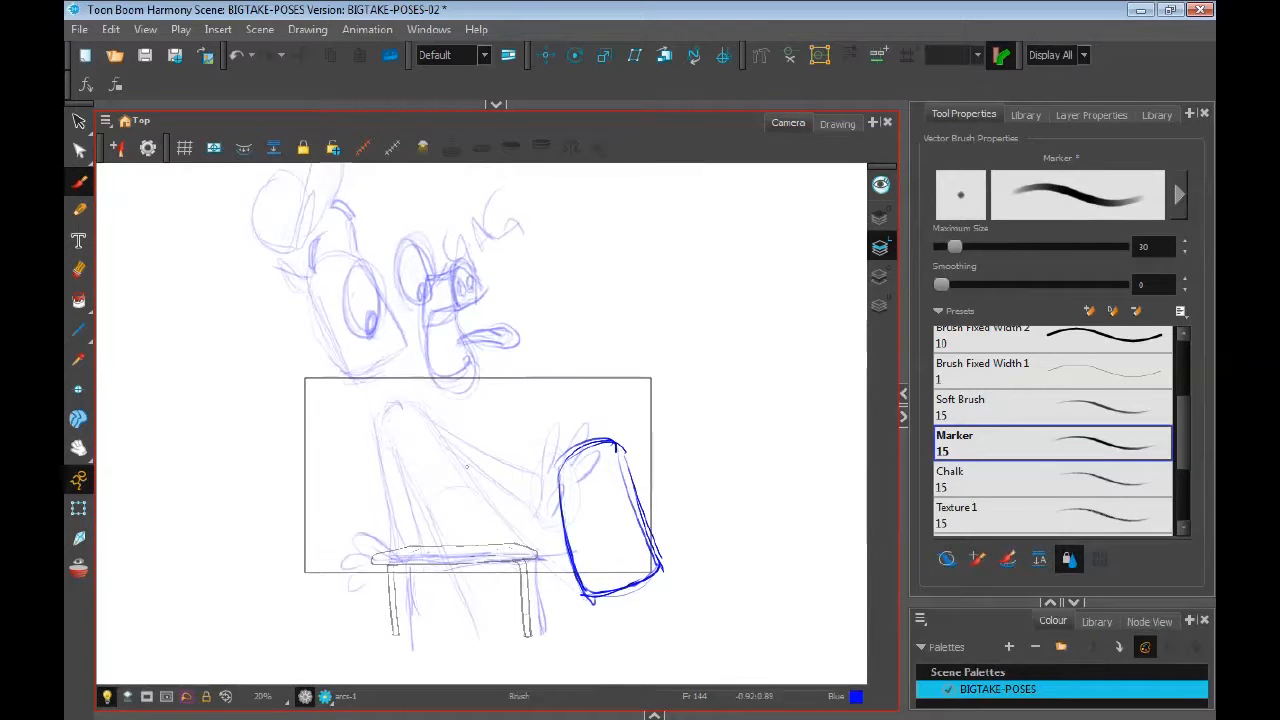
{"action": "mouse_move", "coordinate": [320, 332]}
{"action": "left_mouse_down"}
{"action": "mouse_move", "coordinate": [584, 594]}
{"action": "mouse_move", "coordinate": [482, 542]}
{"action": "left_mouse_up"}
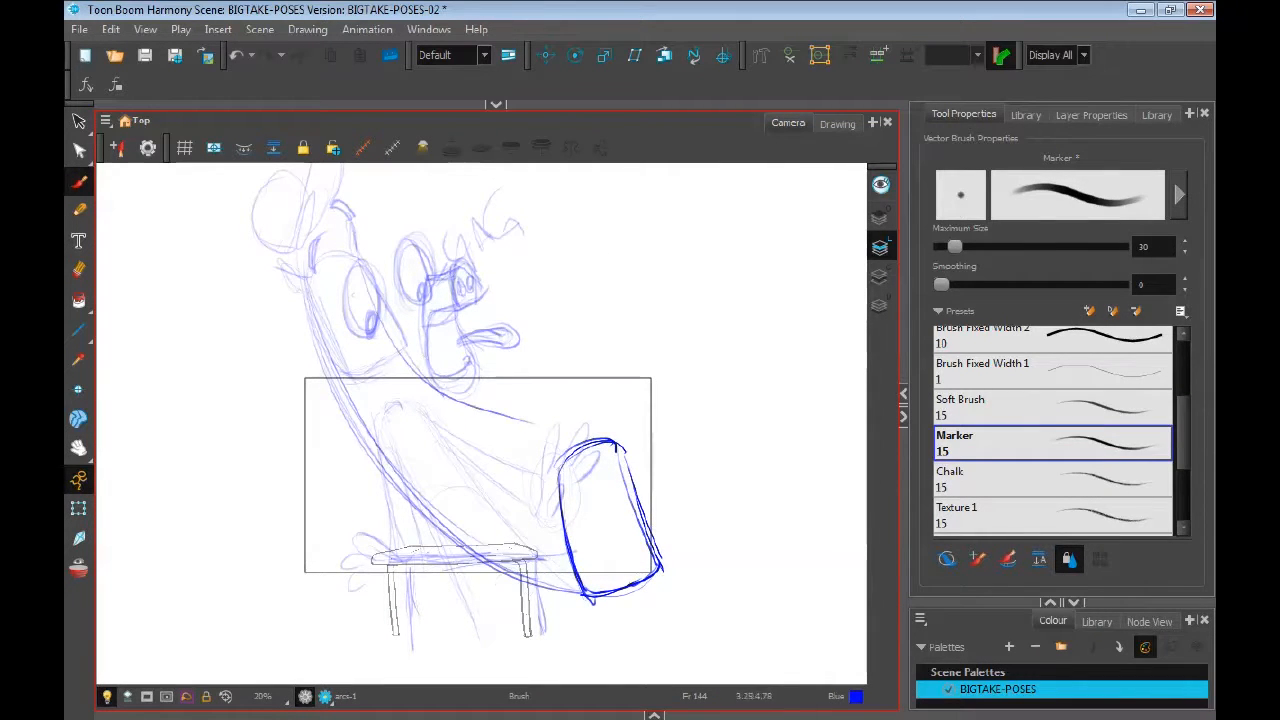
{"action": "left_click_drag", "start_coordinate": [362, 268], "coordinate": [606, 444]}
{"action": "mouse_move", "coordinate": [340, 382]}
{"action": "left_mouse_down"}
{"action": "mouse_move", "coordinate": [292, 242]}
{"action": "mouse_move", "coordinate": [334, 380]}
{"action": "left_mouse_up"}
{"action": "left_click_drag", "start_coordinate": [352, 228], "coordinate": [298, 250]}
{"action": "left_click_drag", "start_coordinate": [298, 250], "coordinate": [345, 382]}
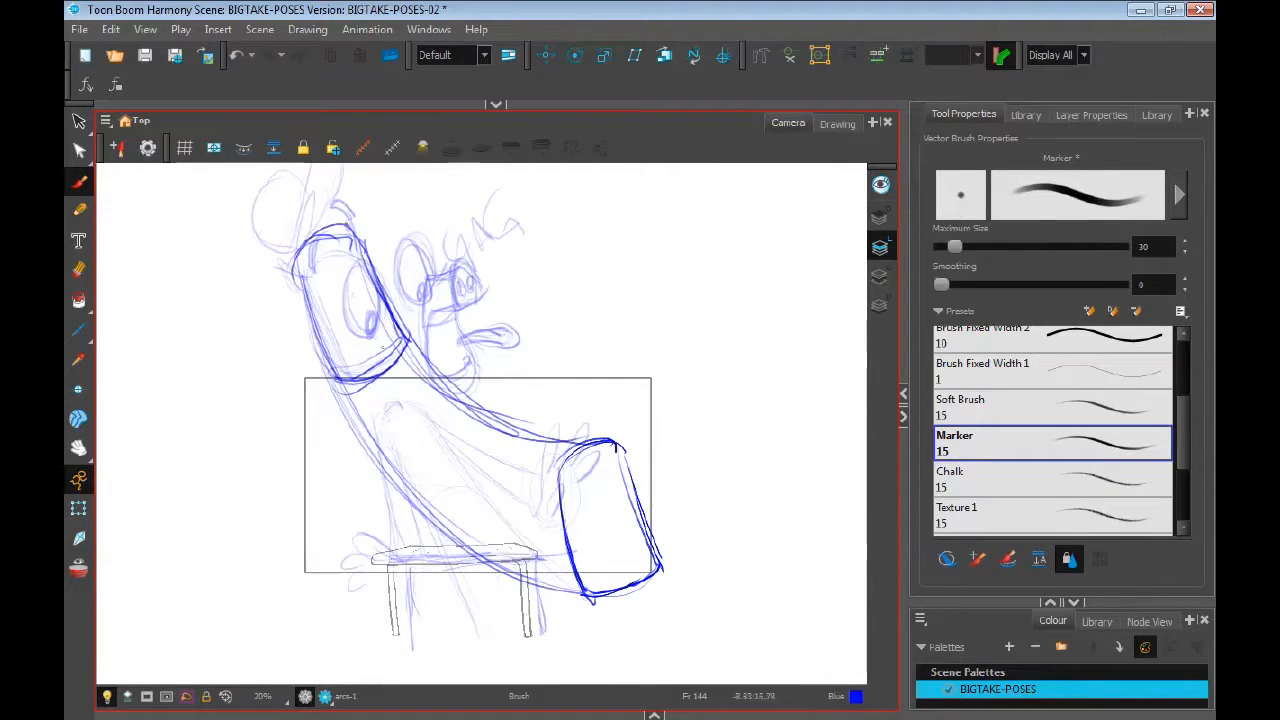
Write the note "ARC?" beside the sweeping guide lines
{"action": "left_click_drag", "start_coordinate": [632, 364], "coordinate": [658, 352]}
{"action": "left_click_drag", "start_coordinate": [634, 346], "coordinate": [654, 340]}
{"action": "left_click_drag", "start_coordinate": [648, 358], "coordinate": [668, 346]}
{"action": "left_click_drag", "start_coordinate": [682, 326], "coordinate": [684, 352]}
{"action": "left_click_drag", "start_coordinate": [664, 288], "coordinate": [676, 320]}
{"action": "left_click", "coordinate": [685, 348]}
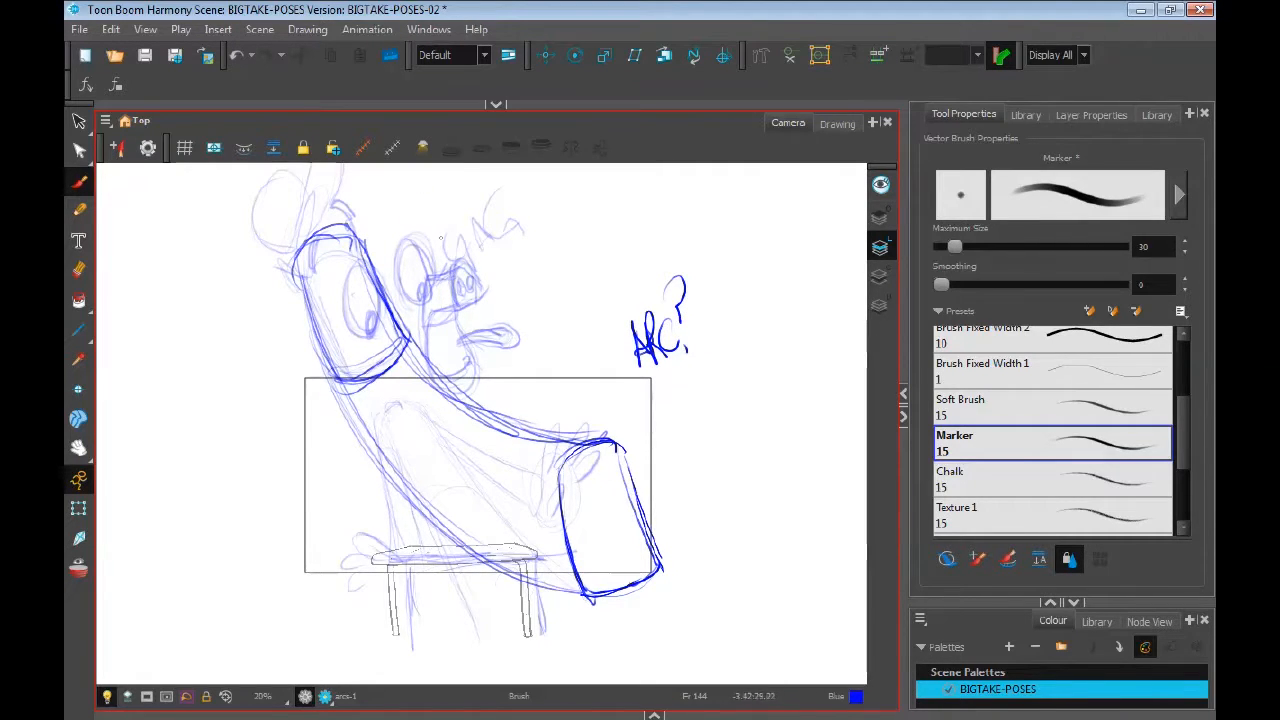
Sketch a higher head block above the raised head and label it "OVER SHOOT?"
{"action": "mouse_move", "coordinate": [292, 248]}
{"action": "left_mouse_down"}
{"action": "mouse_move", "coordinate": [352, 218]}
{"action": "mouse_move", "coordinate": [360, 192]}
{"action": "mouse_move", "coordinate": [340, 342]}
{"action": "left_mouse_up"}
{"action": "left_click_drag", "start_coordinate": [322, 350], "coordinate": [406, 312]}
{"action": "left_click_drag", "start_coordinate": [300, 318], "coordinate": [330, 202]}
{"action": "mouse_move", "coordinate": [296, 212]}
{"action": "left_mouse_down"}
{"action": "mouse_move", "coordinate": [362, 180]}
{"action": "mouse_move", "coordinate": [408, 336]}
{"action": "left_mouse_up"}
{"action": "mouse_move", "coordinate": [306, 316]}
{"action": "left_mouse_down"}
{"action": "mouse_move", "coordinate": [400, 180]}
{"action": "mouse_move", "coordinate": [490, 186]}
{"action": "left_mouse_up"}
{"action": "left_click_drag", "start_coordinate": [492, 176], "coordinate": [506, 192]}
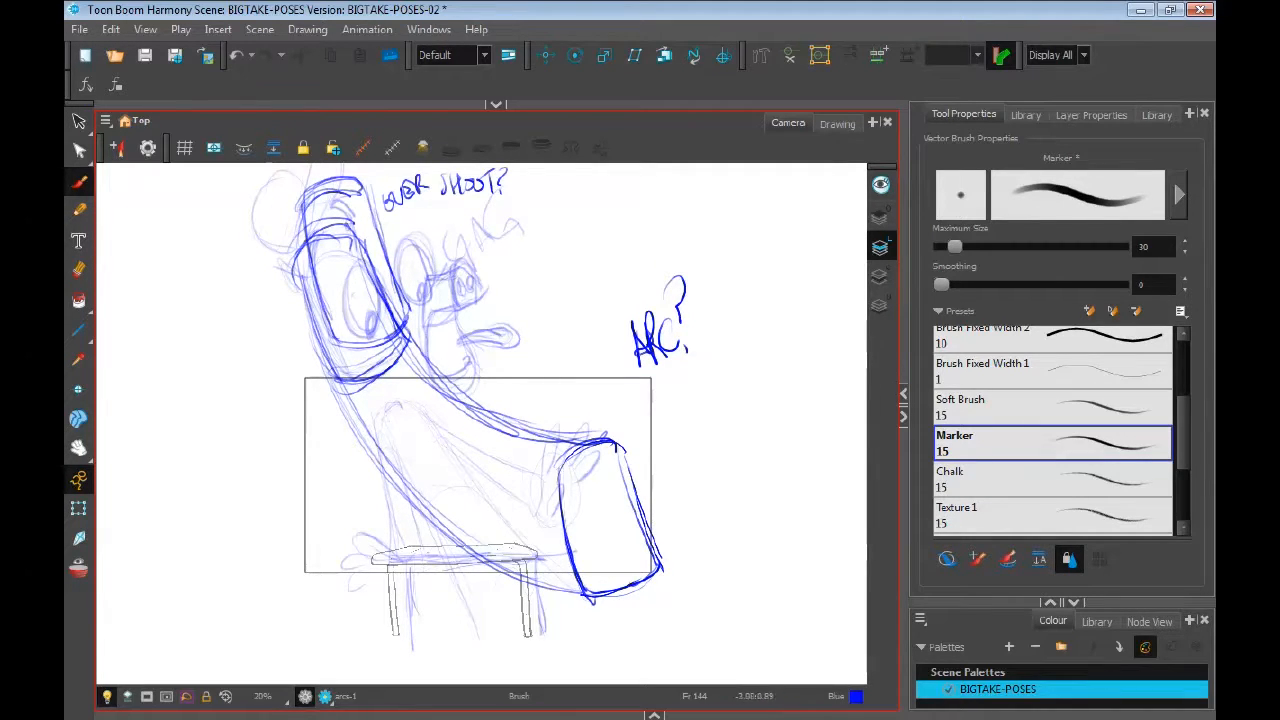
Write a middle pose note with a question mark along the centre of the arc
{"action": "left_click_drag", "start_coordinate": [458, 456], "coordinate": [480, 428]}
{"action": "left_click_drag", "start_coordinate": [476, 438], "coordinate": [506, 402]}
{"action": "left_click_drag", "start_coordinate": [502, 418], "coordinate": [524, 394]}
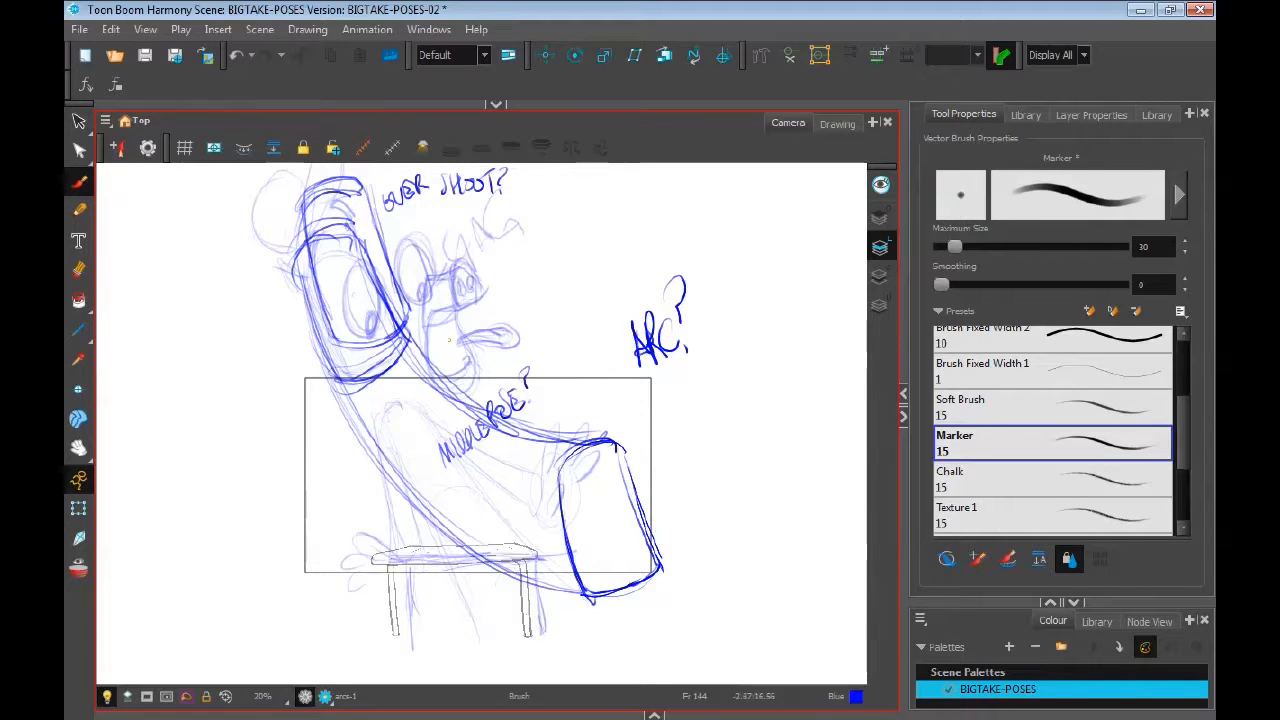
Sketch a stretched smear shape along the arc between the two heads and add a smear note beside it
{"action": "left_click_drag", "start_coordinate": [588, 444], "coordinate": [597, 611]}
{"action": "left_click_drag", "start_coordinate": [616, 450], "coordinate": [645, 574]}
{"action": "left_click_drag", "start_coordinate": [362, 350], "coordinate": [425, 495]}
{"action": "left_click_drag", "start_coordinate": [414, 332], "coordinate": [535, 452]}
{"action": "left_click_drag", "start_coordinate": [366, 386], "coordinate": [488, 530]}
{"action": "mouse_move", "coordinate": [506, 436]}
{"action": "left_mouse_down"}
{"action": "mouse_move", "coordinate": [416, 342]}
{"action": "mouse_move", "coordinate": [484, 342]}
{"action": "mouse_move", "coordinate": [546, 292]}
{"action": "left_mouse_up"}
{"action": "mouse_move", "coordinate": [368, 348]}
{"action": "left_mouse_down"}
{"action": "mouse_move", "coordinate": [402, 462]}
{"action": "mouse_move", "coordinate": [516, 452]}
{"action": "left_mouse_up"}
{"action": "left_click_drag", "start_coordinate": [396, 450], "coordinate": [474, 526]}
{"action": "left_click_drag", "start_coordinate": [380, 380], "coordinate": [638, 470]}
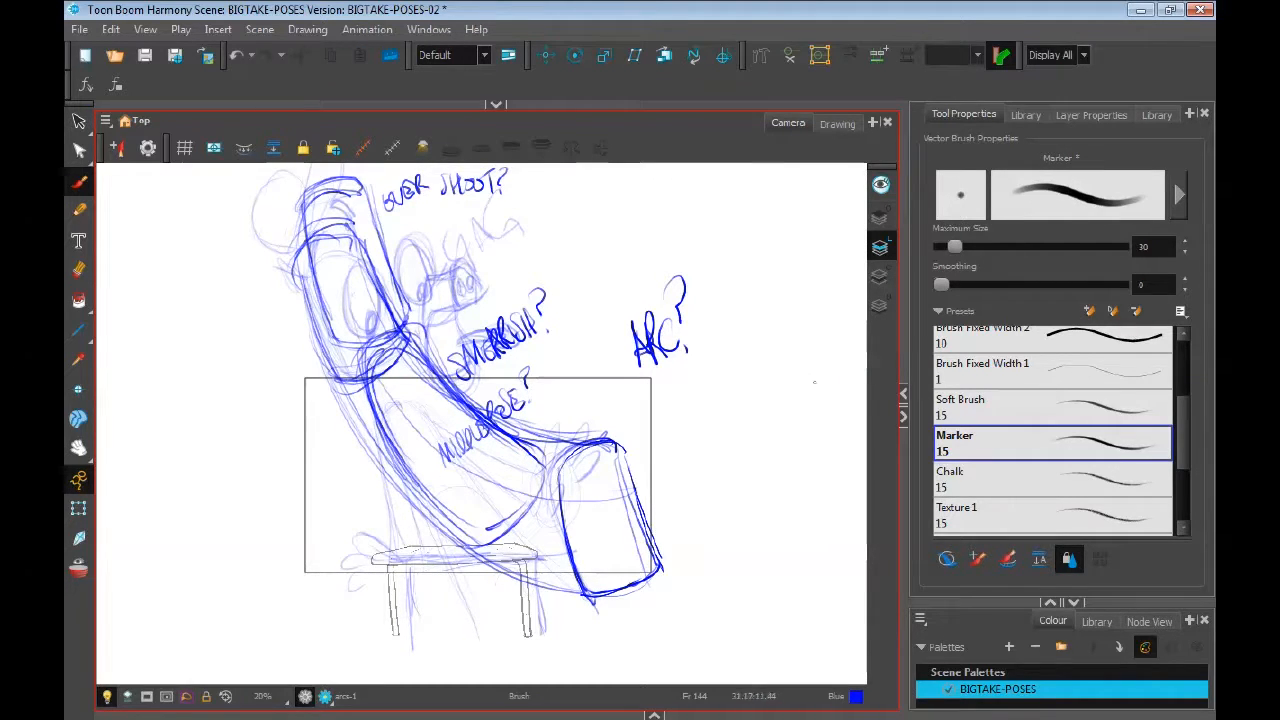
Draw a downward arrow beside the raised head and write the "DOWN THEN TAKE?" note under it
{"action": "mouse_move", "coordinate": [283, 230]}
{"action": "left_mouse_down"}
{"action": "mouse_move", "coordinate": [288, 310]}
{"action": "mouse_move", "coordinate": [252, 336]}
{"action": "mouse_move", "coordinate": [284, 306]}
{"action": "left_mouse_up"}
{"action": "left_click_drag", "start_coordinate": [252, 372], "coordinate": [264, 354]}
{"action": "left_click_drag", "start_coordinate": [266, 350], "coordinate": [276, 368]}
Restore the timeline view and select the empty cell at frame 141 of the poses layer
{"action": "left_click", "coordinate": [654, 715]}
{"action": "left_click", "coordinate": [714, 630]}
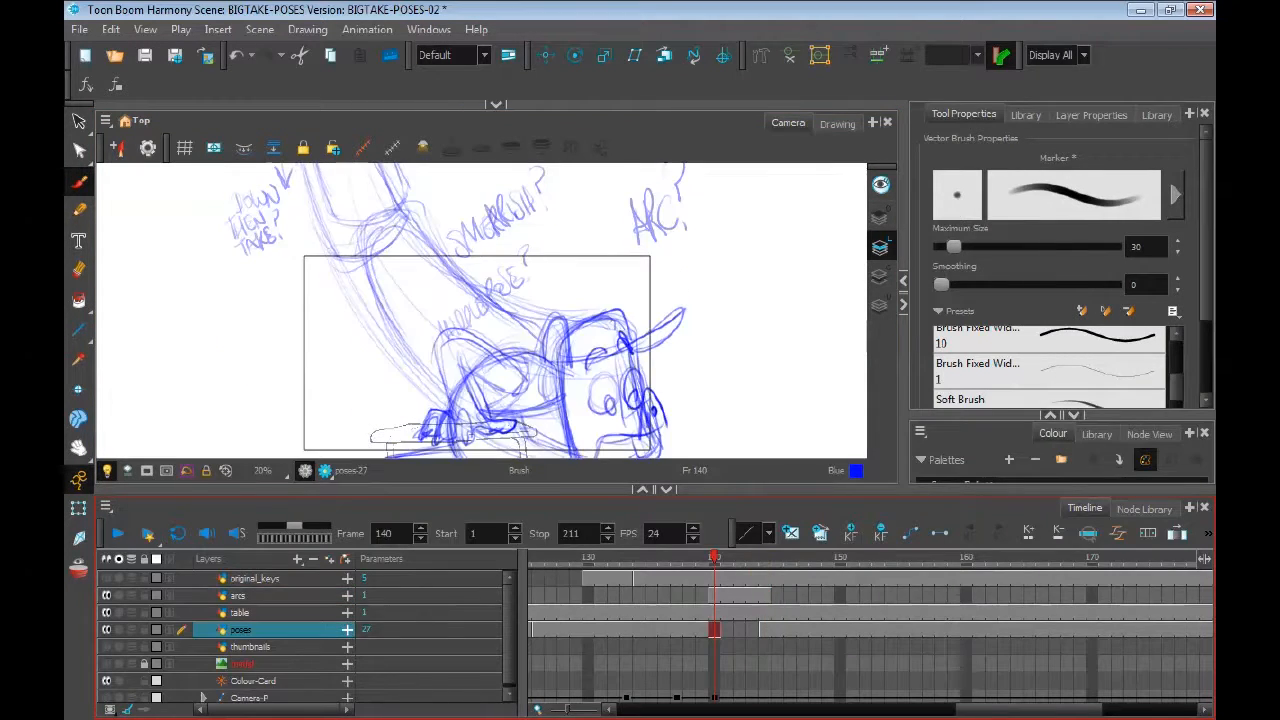
{"action": "left_click", "coordinate": [727, 630]}
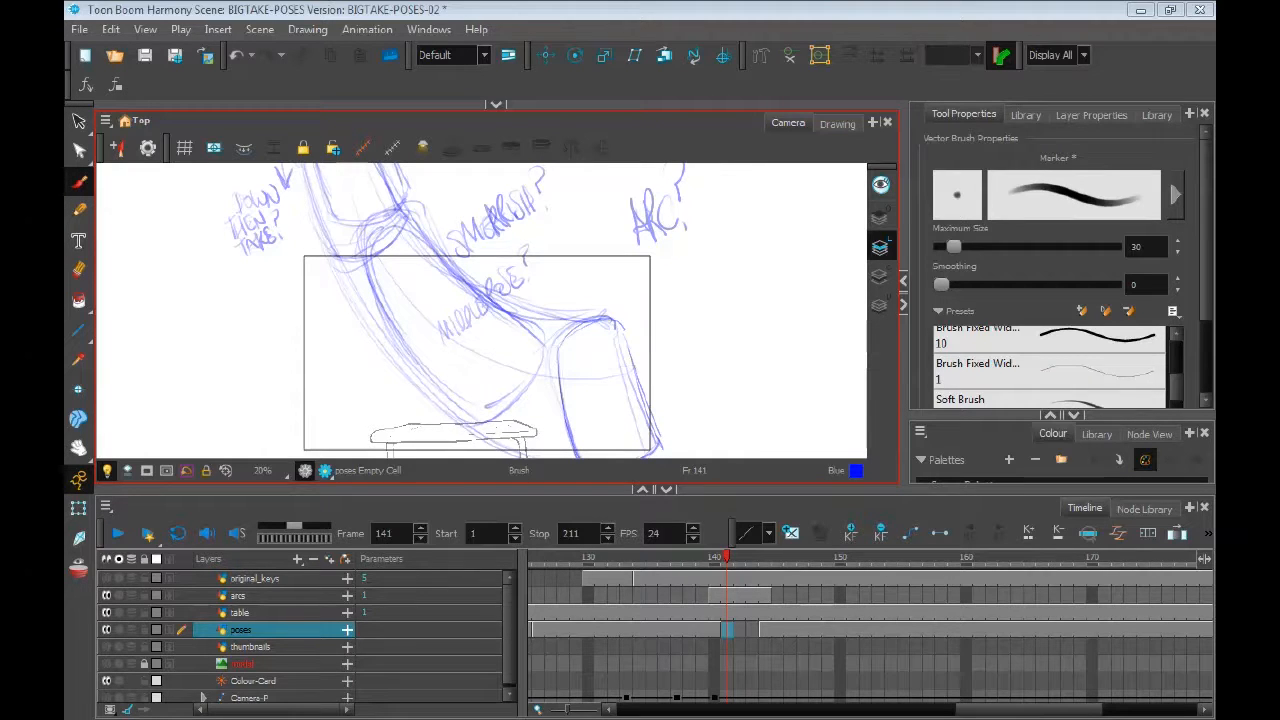
Try to rough out the stretched head shape on frame 141 with the thick brush
{"action": "left_click_drag", "start_coordinate": [365, 254], "coordinate": [437, 393]}
{"action": "mouse_move", "coordinate": [368, 304]}
{"action": "left_mouse_down"}
{"action": "mouse_move", "coordinate": [388, 229]}
{"action": "mouse_move", "coordinate": [407, 237]}
{"action": "left_mouse_up"}
{"action": "left_click_drag", "start_coordinate": [410, 231], "coordinate": [534, 376]}
{"action": "left_click_drag", "start_coordinate": [424, 379], "coordinate": [536, 370]}
Set the brush's maximum size to 20 and clear all strokes from the frame 141 drawing
{"action": "left_click_drag", "start_coordinate": [954, 247], "coordinate": [950, 247]}
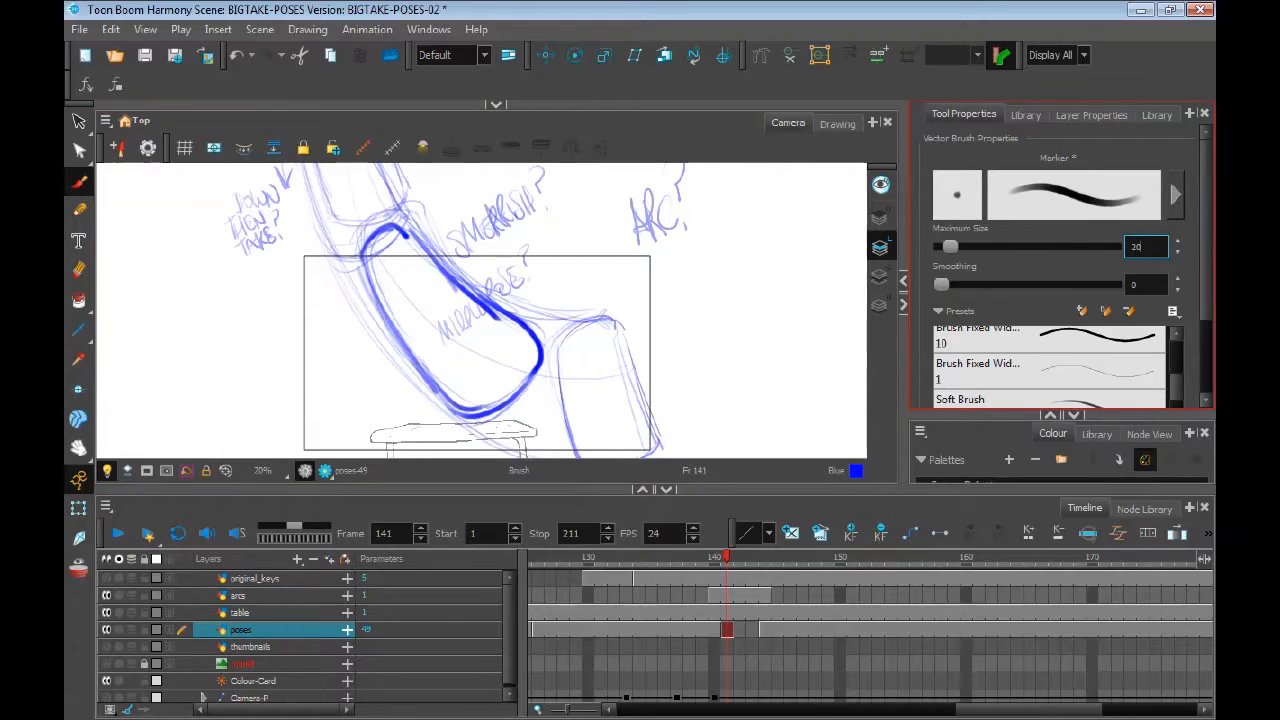
{"action": "key", "text": "alt+s"}
{"action": "key", "text": "ctrl+a"}
{"action": "key", "text": "Delete"}
{"action": "key", "text": "alt+b"}
Draw the stretched head outline along the smear guide on frame 141 of the poses layer
{"action": "left_click_drag", "start_coordinate": [362, 248], "coordinate": [472, 418]}
{"action": "mouse_move", "coordinate": [363, 268]}
{"action": "left_mouse_down"}
{"action": "mouse_move", "coordinate": [402, 228]}
{"action": "mouse_move", "coordinate": [536, 333]}
{"action": "left_mouse_up"}
{"action": "left_click_drag", "start_coordinate": [538, 335], "coordinate": [486, 417]}
{"action": "left_click_drag", "start_coordinate": [416, 364], "coordinate": [526, 384]}
{"action": "left_click_drag", "start_coordinate": [526, 384], "coordinate": [541, 354]}
{"action": "key", "text": "space"}
{"action": "left_click_drag", "start_coordinate": [418, 276], "coordinate": [404, 218]}
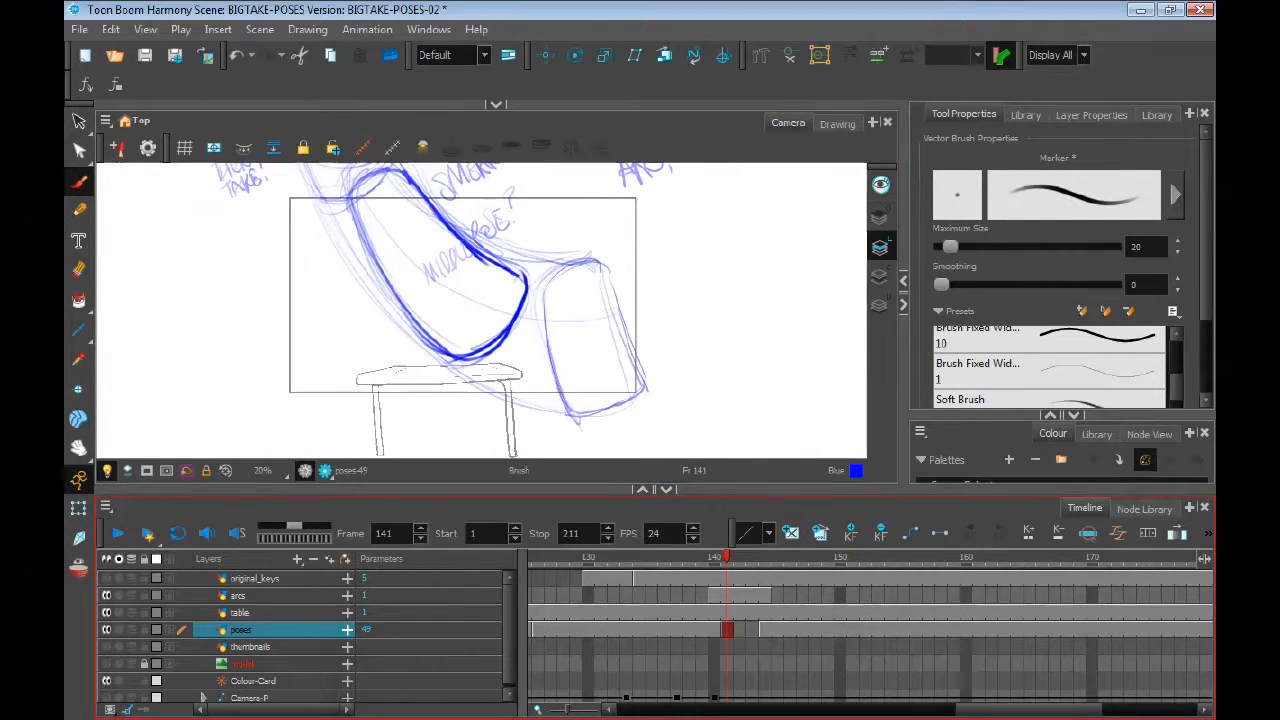
Erase the outline's lower front edge on frame 141 and compare the drawing with frame 140
{"action": "key", "text": "alt+e"}
{"action": "mouse_move", "coordinate": [529, 286]}
{"action": "left_mouse_down"}
{"action": "mouse_move", "coordinate": [492, 342]}
{"action": "mouse_move", "coordinate": [424, 202]}
{"action": "mouse_move", "coordinate": [500, 306]}
{"action": "left_mouse_up"}
{"action": "key", "text": "comma"}
{"action": "key", "text": "period"}
Draw the dragging nose with nostrils, the stretched eyes and the open mouth on the frame 141 head
{"action": "key", "text": "alt+b"}
{"action": "mouse_move", "coordinate": [443, 232]}
{"action": "left_mouse_down"}
{"action": "mouse_move", "coordinate": [545, 262]}
{"action": "mouse_move", "coordinate": [545, 320]}
{"action": "mouse_move", "coordinate": [590, 300]}
{"action": "left_mouse_up"}
{"action": "left_click_drag", "start_coordinate": [460, 295], "coordinate": [578, 332]}
{"action": "left_click_drag", "start_coordinate": [402, 245], "coordinate": [430, 215]}
{"action": "mouse_move", "coordinate": [430, 215]}
{"action": "left_mouse_down"}
{"action": "mouse_move", "coordinate": [480, 238]}
{"action": "mouse_move", "coordinate": [400, 270]}
{"action": "left_mouse_up"}
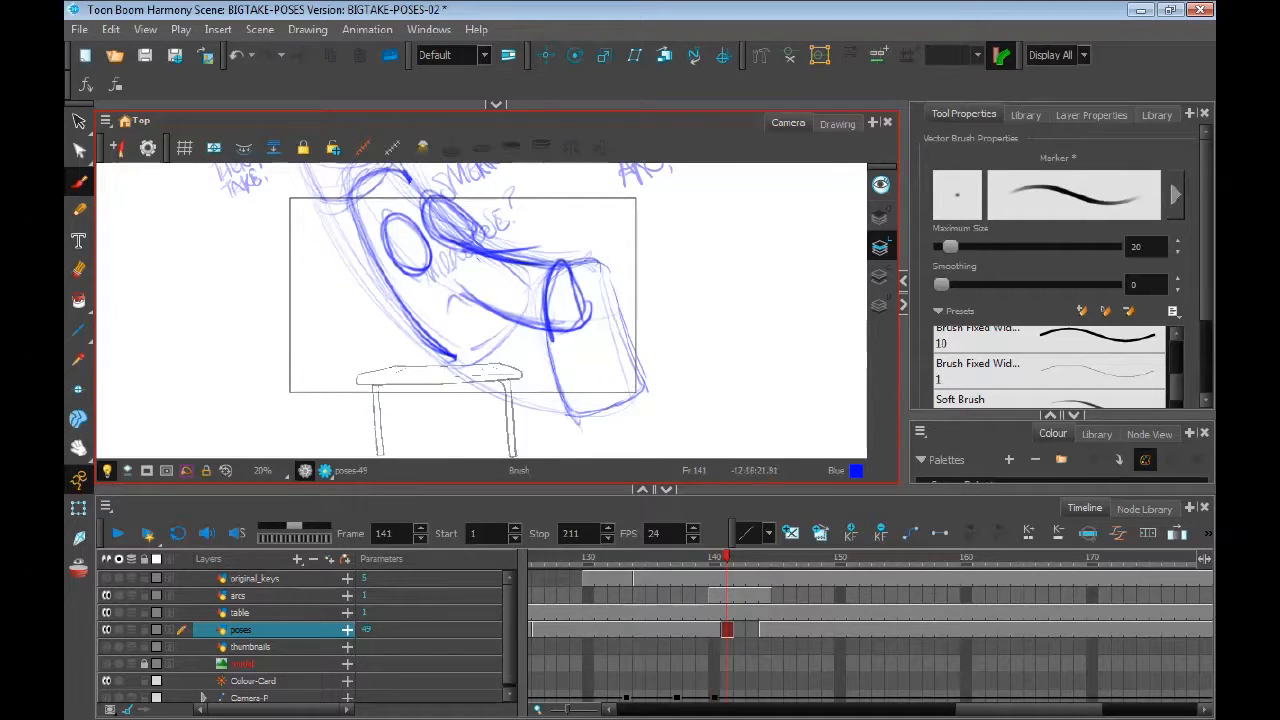
{"action": "left_click_drag", "start_coordinate": [458, 322], "coordinate": [532, 324]}
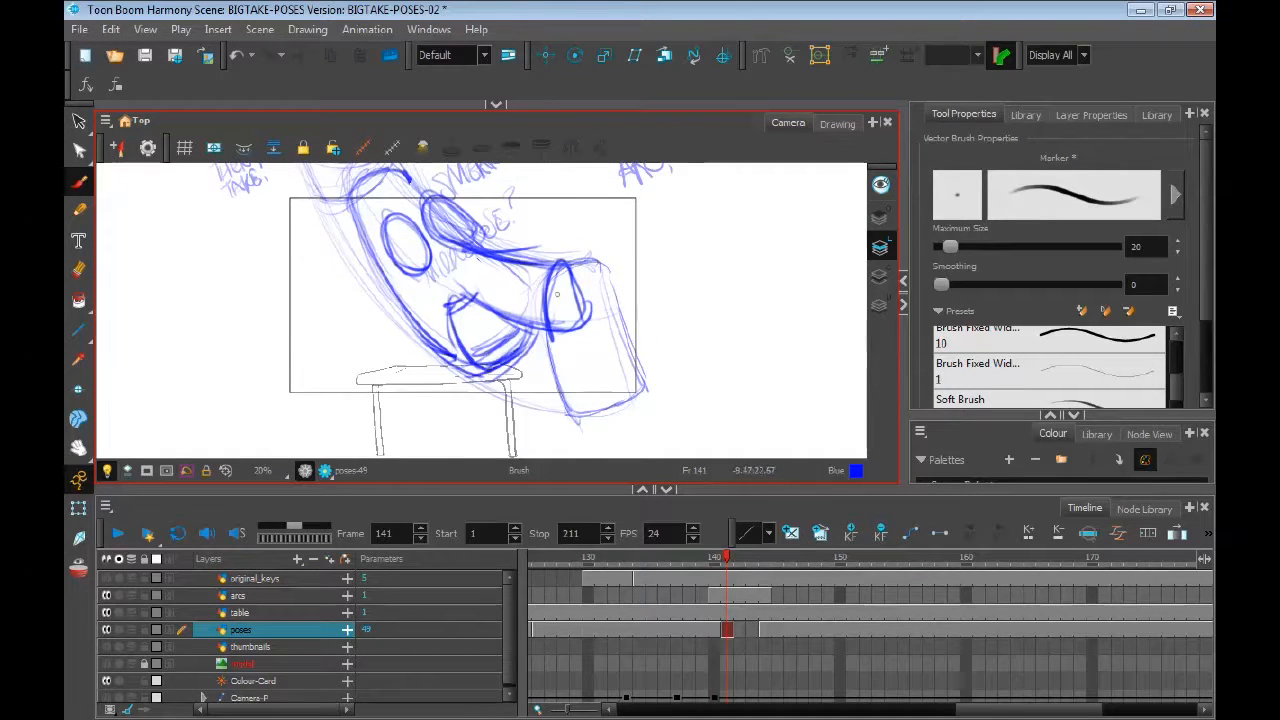
{"action": "key", "text": "comma"}
{"action": "key", "text": "period"}
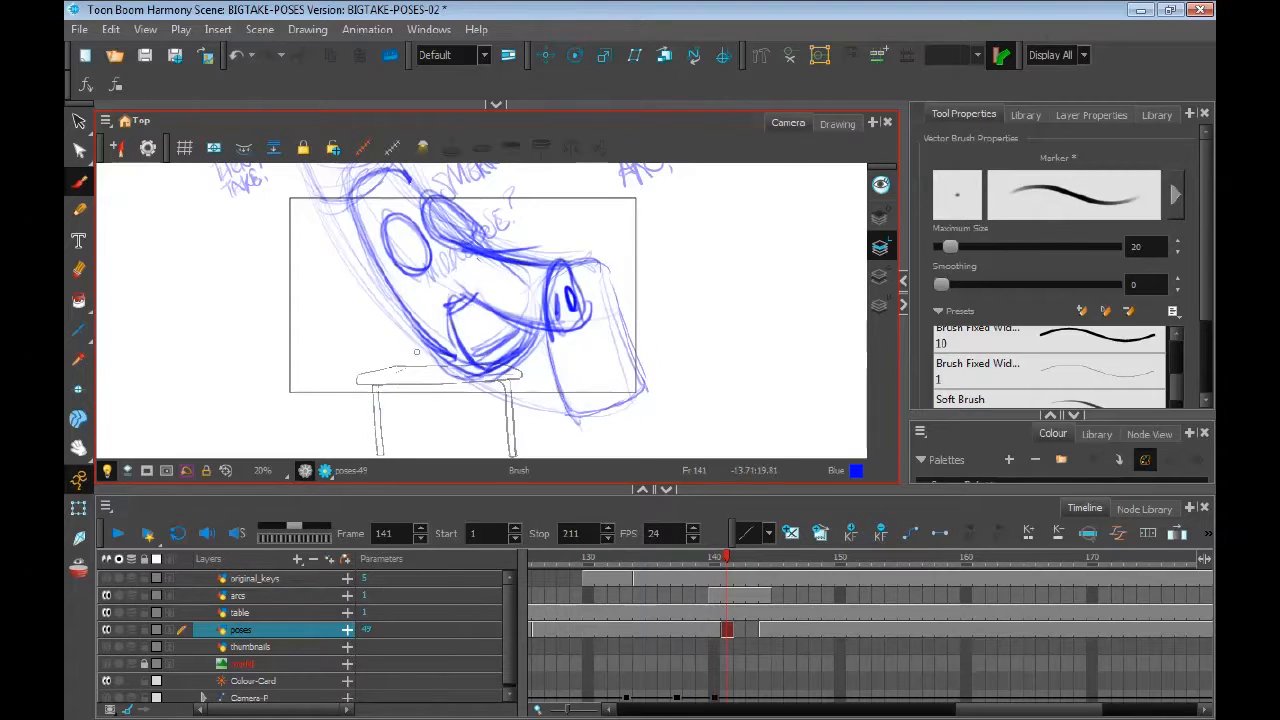
Sketch the fingers and forearm resting on the table on frame 141, checking them against frame 140
{"action": "mouse_move", "coordinate": [424, 352]}
{"action": "left_mouse_down"}
{"action": "mouse_move", "coordinate": [446, 372]}
{"action": "mouse_move", "coordinate": [553, 399]}
{"action": "left_mouse_up"}
{"action": "key", "text": "comma"}
{"action": "key", "text": "period"}
{"action": "key", "text": "comma"}
{"action": "key", "text": "period"}
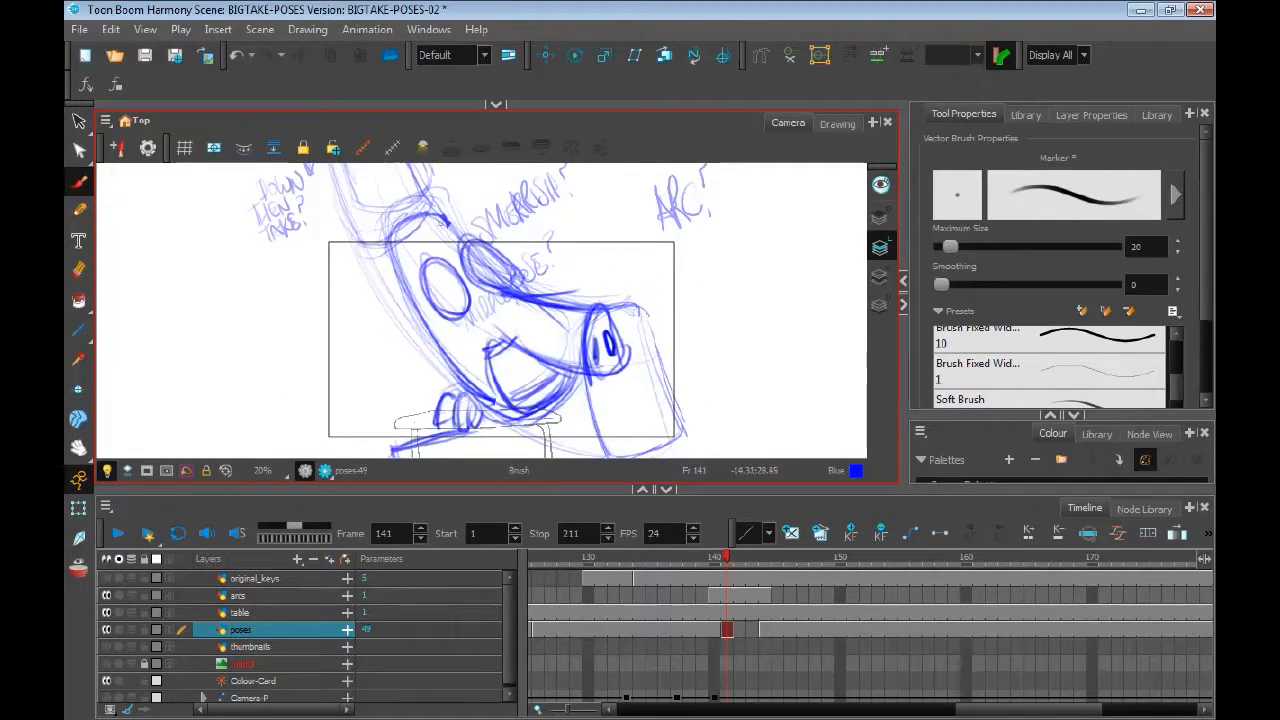
Add the cap with its upturned brim, the brows and the pupils to the frame 141 head
{"action": "key", "text": "comma"}
{"action": "key", "text": "period"}
{"action": "key", "text": "comma"}
{"action": "key", "text": "period"}
{"action": "left_click_drag", "start_coordinate": [507, 269], "coordinate": [554, 377]}
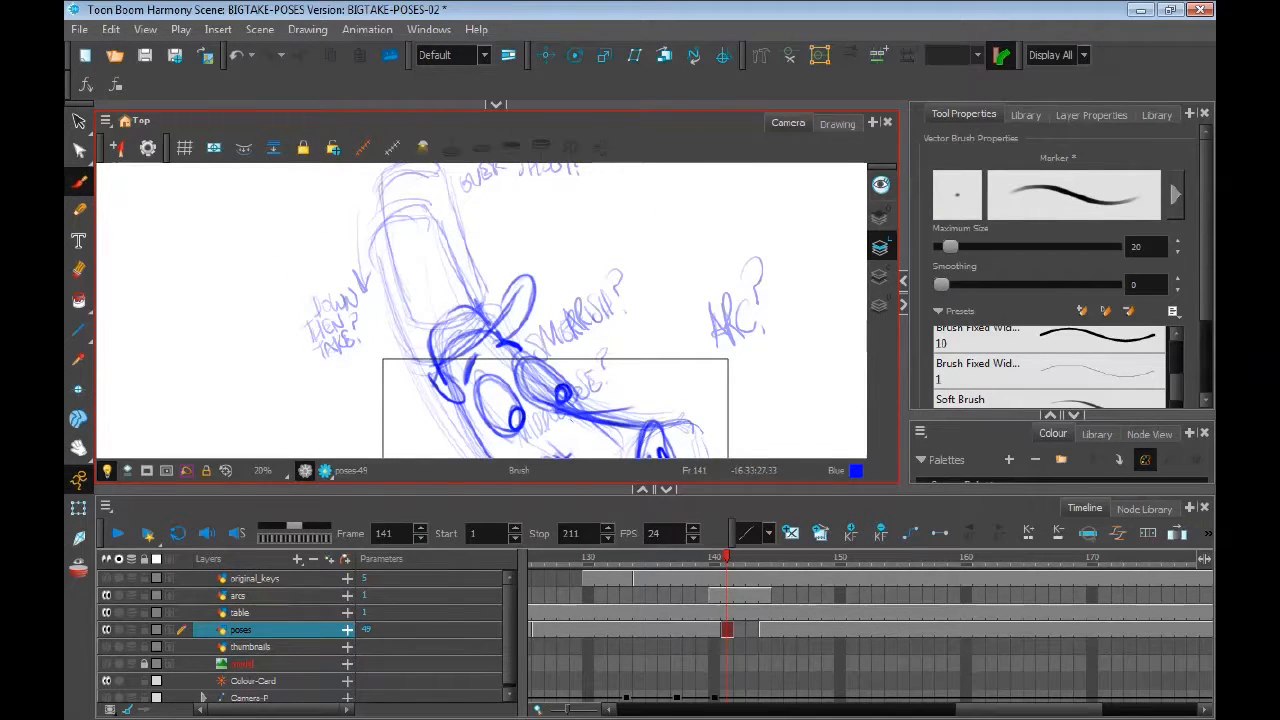
Enlarge the drawing view and flip through frames 139 to 144 to check the motion into the take
{"action": "key", "text": "comma"}
{"action": "key", "text": "comma"}
{"action": "left_click_drag", "start_coordinate": [654, 490], "coordinate": [654, 580]}
{"action": "key", "text": "period"}
{"action": "key", "text": "period"}
{"action": "left_click_drag", "start_coordinate": [492, 382], "coordinate": [469, 267]}
{"action": "key", "text": "period"}
{"action": "key", "text": "period"}
{"action": "key", "text": "period"}
{"action": "key", "text": "comma"}
{"action": "key", "text": "comma"}
{"action": "key", "text": "comma"}
{"action": "key", "text": "period"}
Sketch the rising head with its face and brimmed cap on frame 142 of the poses layer
{"action": "left_click_drag", "start_coordinate": [654, 580], "coordinate": [654, 548]}
{"action": "left_click_drag", "start_coordinate": [450, 280], "coordinate": [448, 362]}
{"action": "mouse_move", "coordinate": [345, 265]}
{"action": "left_mouse_down"}
{"action": "mouse_move", "coordinate": [398, 218]}
{"action": "mouse_move", "coordinate": [455, 316]}
{"action": "left_mouse_up"}
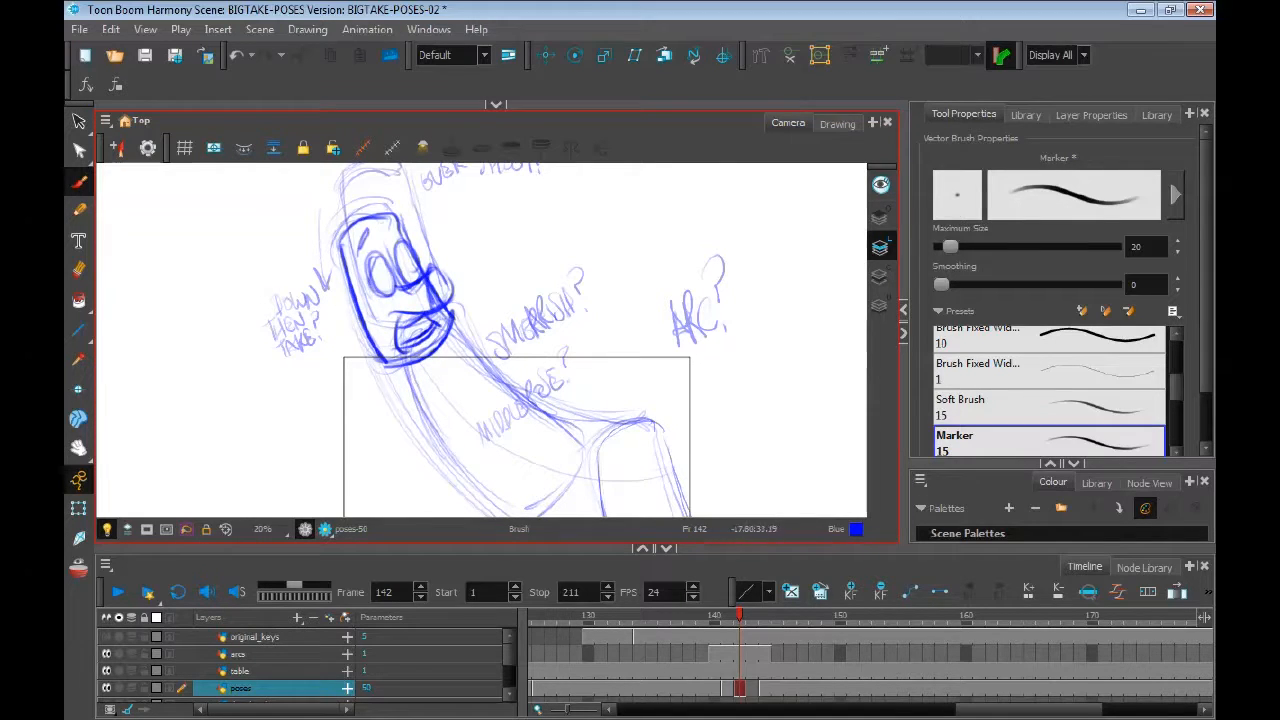
{"action": "left_click_drag", "start_coordinate": [408, 226], "coordinate": [426, 295]}
{"action": "left_click_drag", "start_coordinate": [432, 291], "coordinate": [352, 310]}
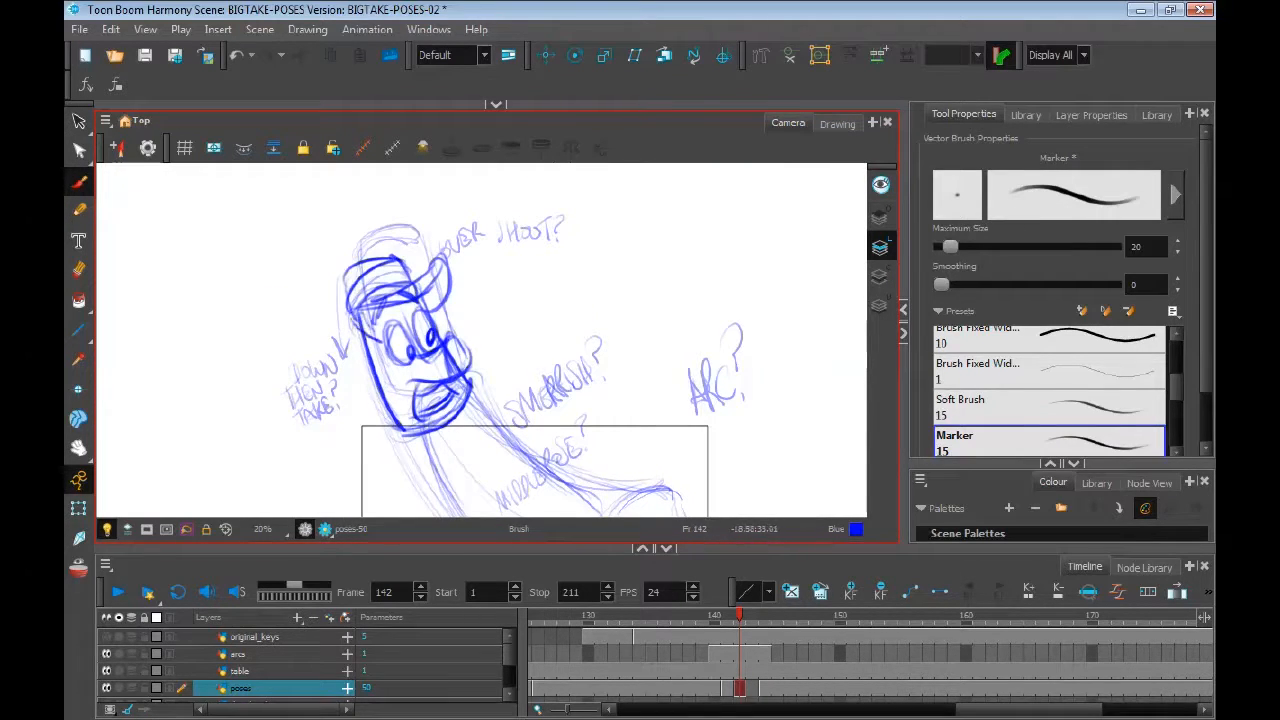
Flip through frames 141 to 143, then sketch the head outline, nose and mouth on frame 143
{"action": "left_click_drag", "start_coordinate": [653, 348], "coordinate": [620, 268]}
{"action": "key", "text": "period"}
{"action": "key", "text": "comma"}
{"action": "key", "text": "comma"}
{"action": "key", "text": "period"}
{"action": "key", "text": "period"}
{"action": "left_click_drag", "start_coordinate": [351, 192], "coordinate": [360, 344]}
{"action": "left_click_drag", "start_coordinate": [324, 222], "coordinate": [396, 208]}
{"action": "left_click_drag", "start_coordinate": [396, 208], "coordinate": [435, 322]}
{"action": "left_click_drag", "start_coordinate": [385, 274], "coordinate": [424, 272]}
{"action": "left_click_drag", "start_coordinate": [393, 309], "coordinate": [440, 300]}
Add the eyes, ear, nostril and upturned cap to the frame 143 head, comparing it with frame 142
{"action": "left_click_drag", "start_coordinate": [368, 226], "coordinate": [364, 230]}
{"action": "mouse_move", "coordinate": [396, 218]}
{"action": "left_mouse_down"}
{"action": "mouse_move", "coordinate": [388, 250]}
{"action": "mouse_move", "coordinate": [400, 258]}
{"action": "left_mouse_up"}
{"action": "left_click_drag", "start_coordinate": [352, 212], "coordinate": [360, 240]}
{"action": "left_click_drag", "start_coordinate": [430, 277], "coordinate": [427, 300]}
{"action": "key", "text": "comma"}
{"action": "mouse_move", "coordinate": [360, 170]}
{"action": "left_mouse_down"}
{"action": "mouse_move", "coordinate": [377, 245]}
{"action": "mouse_move", "coordinate": [340, 299]}
{"action": "mouse_move", "coordinate": [420, 228]}
{"action": "left_mouse_up"}
{"action": "key", "text": "period"}
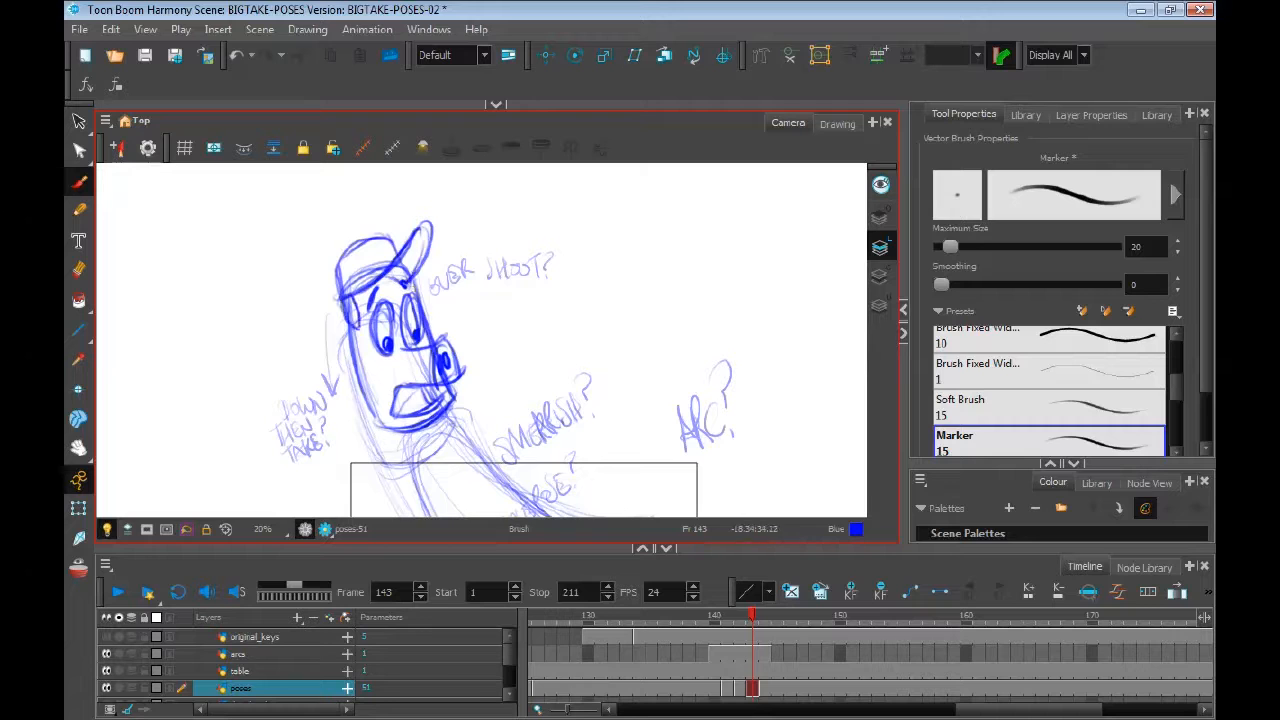
Finish the mouth on the frame 143 head and flip through the neighbouring frames to check the motion
{"action": "mouse_move", "coordinate": [420, 400]}
{"action": "left_mouse_down"}
{"action": "mouse_move", "coordinate": [402, 348]}
{"action": "mouse_move", "coordinate": [428, 347]}
{"action": "left_mouse_up"}
{"action": "key", "text": "period"}
{"action": "key", "text": "period"}
{"action": "key", "text": "period"}
{"action": "key", "text": "comma"}
{"action": "key", "text": "comma"}
{"action": "key", "text": "comma"}
{"action": "key", "text": "comma"}
{"action": "key", "text": "period"}
{"action": "key", "text": "period"}
{"action": "key", "text": "comma"}
{"action": "key", "text": "period"}
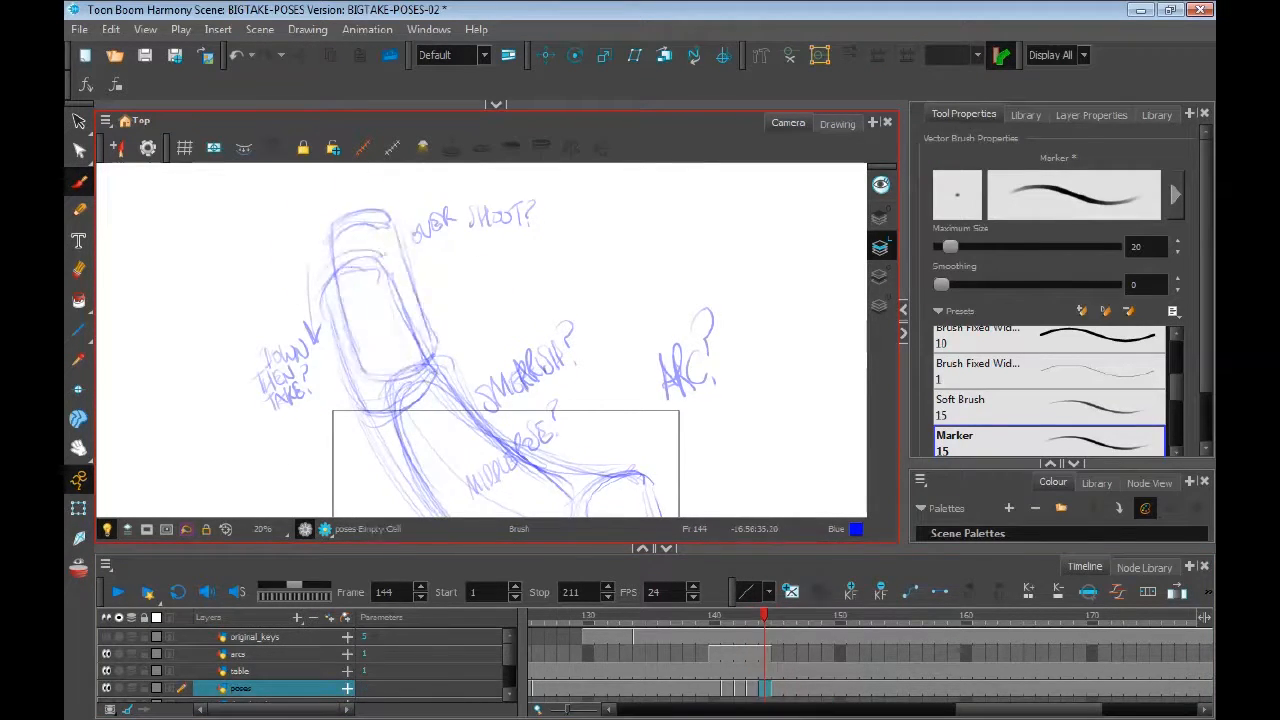
Start the head on frame 144 of the poses layer, compare it with neighbouring frames, and show onion skin on frame 145
{"action": "left_click_drag", "start_coordinate": [325, 270], "coordinate": [432, 352]}
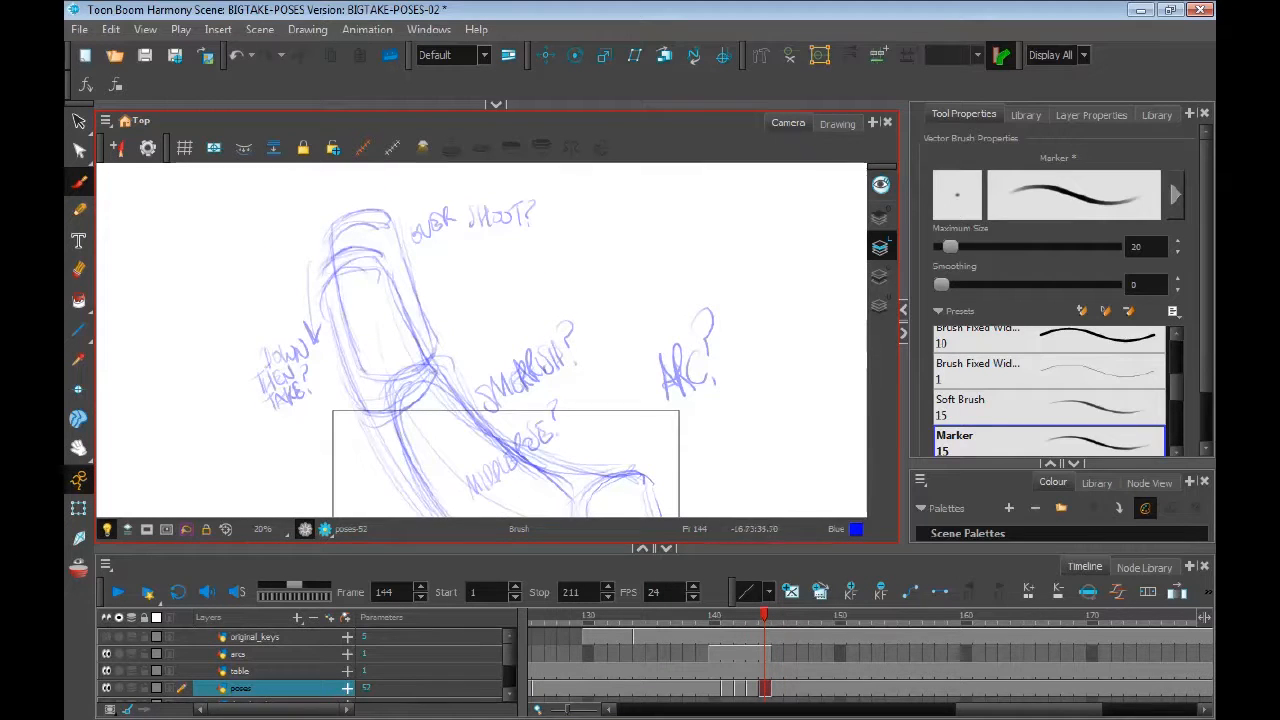
{"action": "key", "text": "comma"}
{"action": "key", "text": "period"}
{"action": "key", "text": "comma"}
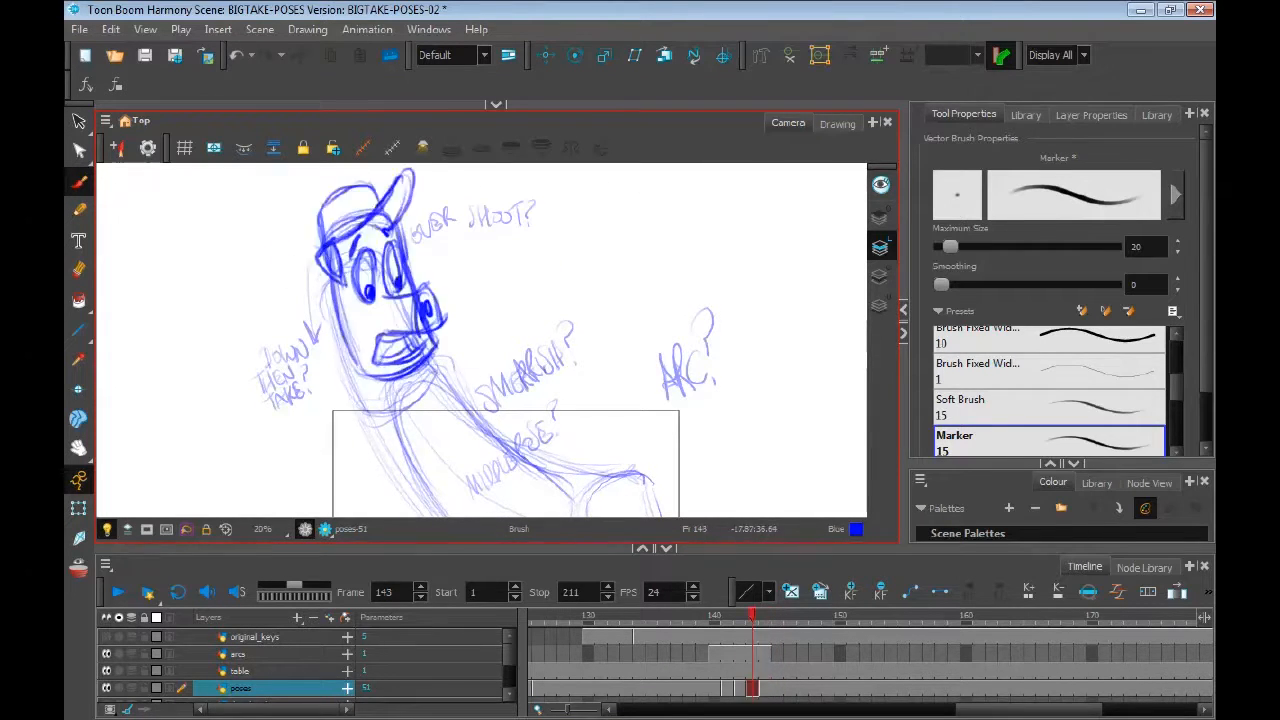
{"action": "key", "text": "period"}
{"action": "key", "text": "period"}
{"action": "key", "text": "comma"}
{"action": "key", "text": "period"}
{"action": "key", "text": "alt+o"}
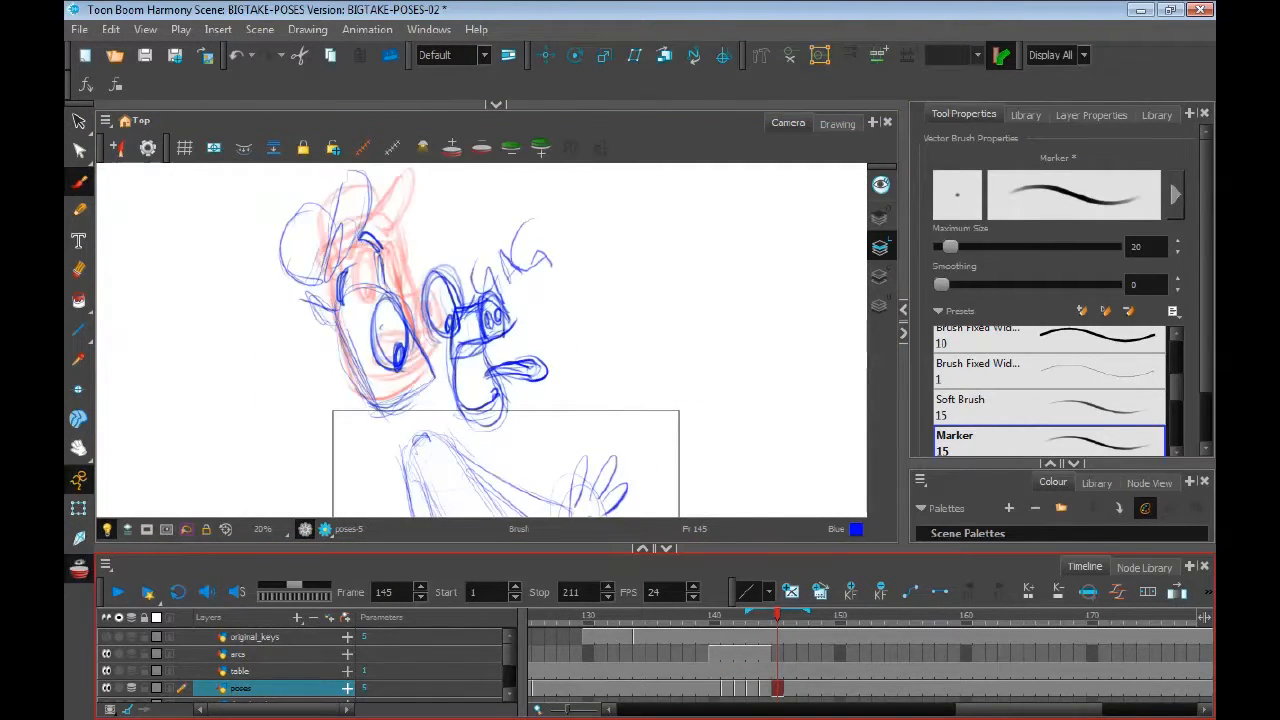
Delete the cap from the take drawing on frame 145 and redraw it directly above the head
{"action": "key", "text": "alt+s"}
{"action": "left_click_drag", "start_coordinate": [392, 246], "coordinate": [330, 374]}
{"action": "key", "text": "Delete"}
{"action": "key", "text": "alt+b"}
{"action": "left_click_drag", "start_coordinate": [324, 294], "coordinate": [330, 322]}
{"action": "key", "text": "alt+o"}
Sketch the upturned cap and an eye on the frame 144 head with onion skin, flipping between frames to compare
{"action": "mouse_move", "coordinate": [777, 616]}
{"action": "left_mouse_down"}
{"action": "mouse_move", "coordinate": [790, 616]}
{"action": "mouse_move", "coordinate": [753, 616]}
{"action": "mouse_move", "coordinate": [765, 616]}
{"action": "left_mouse_up"}
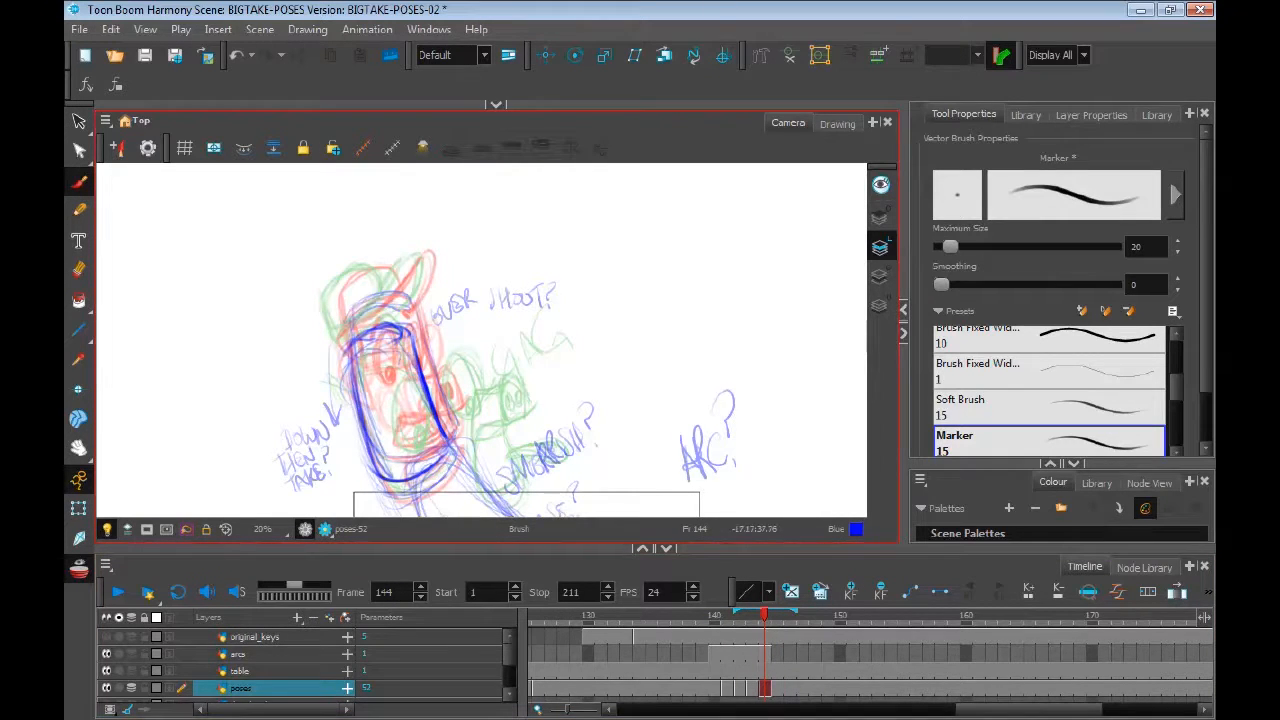
{"action": "left_click_drag", "start_coordinate": [369, 264], "coordinate": [335, 327]}
{"action": "key", "text": "comma"}
{"action": "key", "text": "period"}
{"action": "key", "text": "period"}
{"action": "key", "text": "period"}
{"action": "key", "text": "period"}
{"action": "key", "text": "comma"}
{"action": "key", "text": "comma"}
{"action": "key", "text": "comma"}
{"action": "key", "text": "comma"}
{"action": "key", "text": "period"}
{"action": "key", "text": "period"}
{"action": "key", "text": "comma"}
{"action": "key", "text": "period"}
{"action": "key", "text": "comma"}
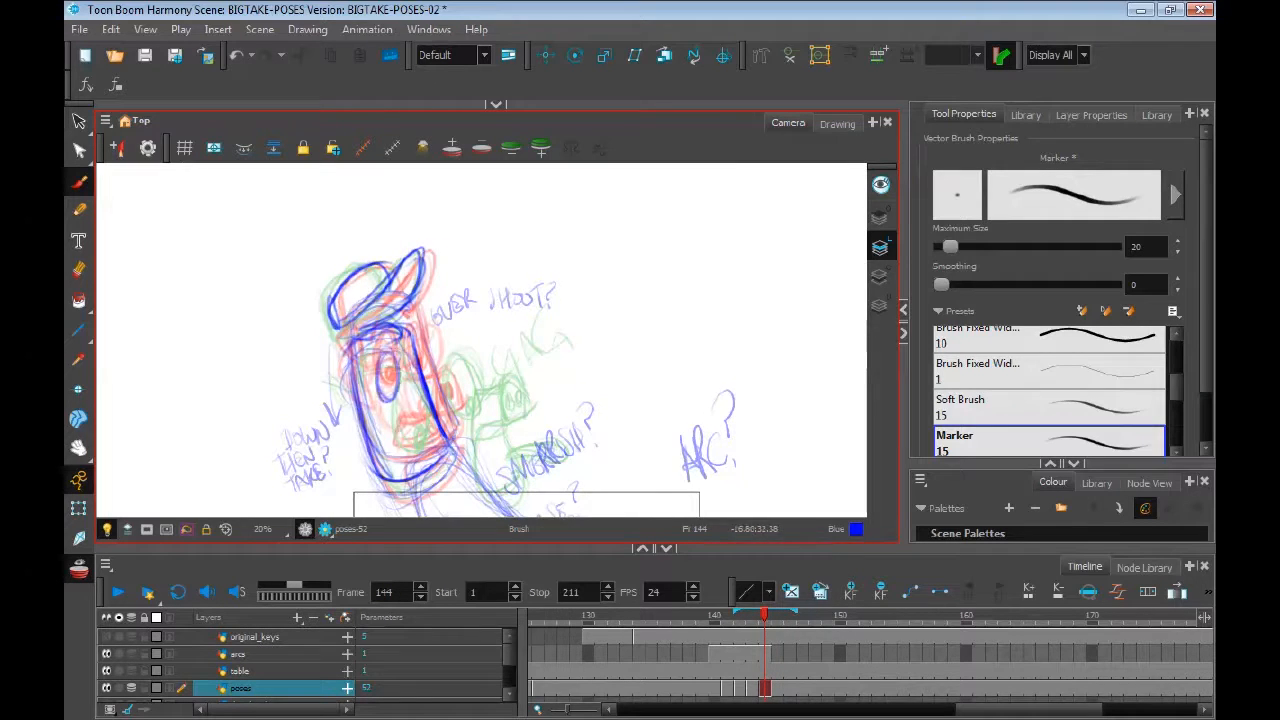
Clear the drawing from frame 145 of the poses layer and flip between the adjoining frames to compare positions
{"action": "key", "text": "period"}
{"action": "left_click", "coordinate": [777, 688]}
{"action": "key", "text": "Delete"}
{"action": "key", "text": "period"}
{"action": "key", "text": "comma"}
{"action": "key", "text": "period"}
{"action": "key", "text": "comma"}
{"action": "key", "text": "period"}
{"action": "key", "text": "comma"}
{"action": "key", "text": "comma"}
{"action": "key", "text": "period"}
Sketch the head outline and nose on frame 145, turn off onion skin, and compare it with frame 144
{"action": "left_click_drag", "start_coordinate": [352, 368], "coordinate": [404, 346]}
{"action": "left_click_drag", "start_coordinate": [410, 347], "coordinate": [434, 421]}
{"action": "left_click_drag", "start_coordinate": [440, 474], "coordinate": [353, 370]}
{"action": "left_click", "coordinate": [78, 568]}
{"action": "key", "text": "period"}
{"action": "key", "text": "comma"}
{"action": "key", "text": "comma"}
{"action": "key", "text": "period"}
{"action": "key", "text": "period"}
{"action": "key", "text": "comma"}
{"action": "key", "text": "comma"}
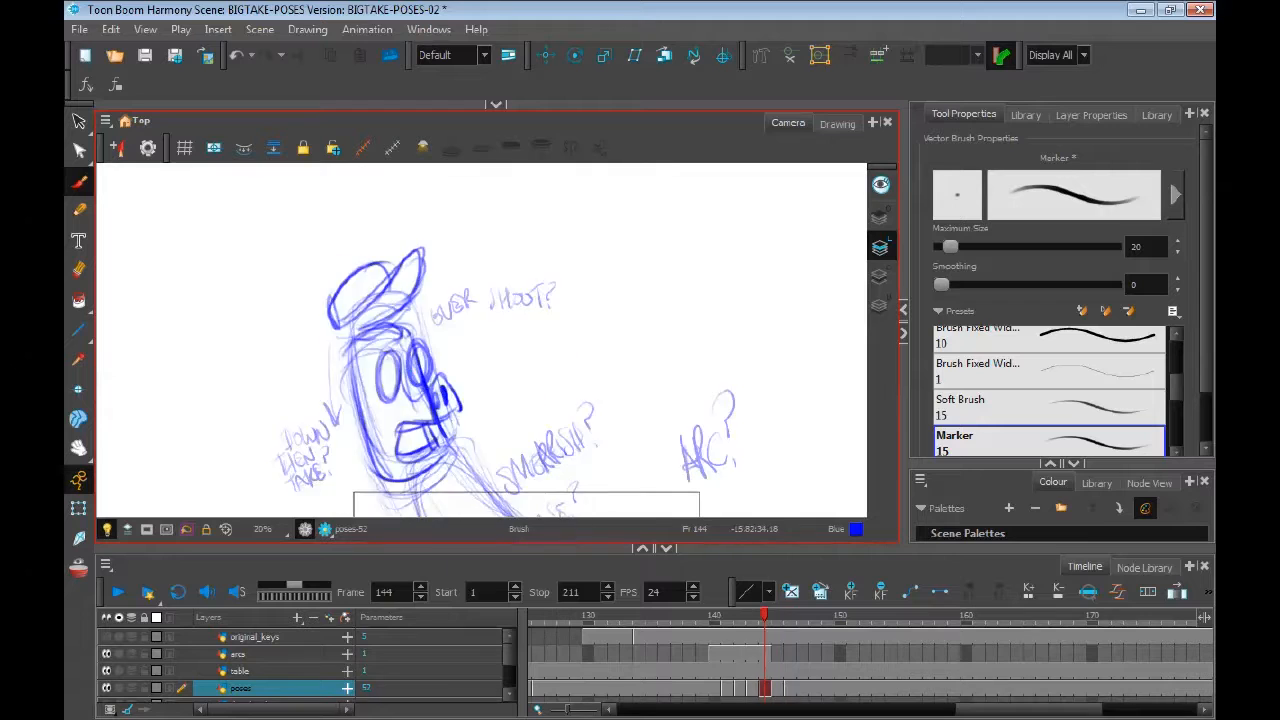
{"action": "key", "text": "period"}
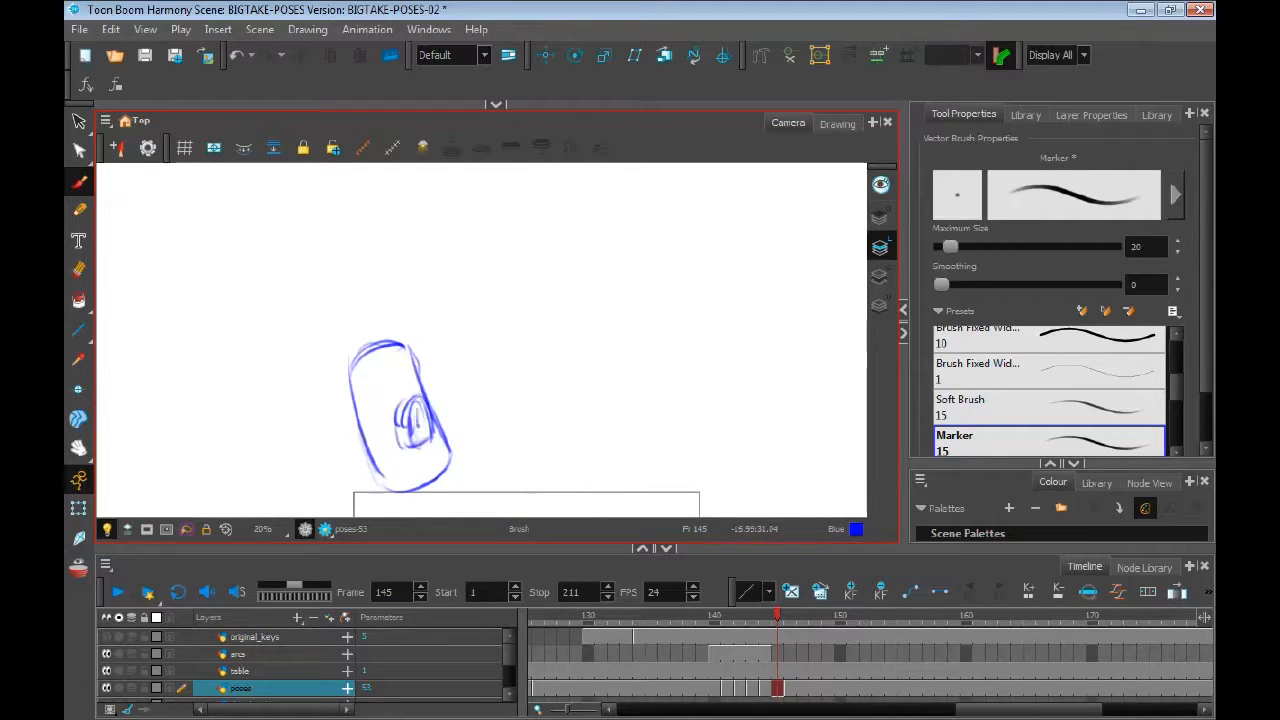
Add the mouth, scrunched eyes and upper head detail on frame 145, checking against frame 144
{"action": "key", "text": "comma"}
{"action": "left_click_drag", "start_coordinate": [398, 403], "coordinate": [395, 471]}
{"action": "key", "text": "period"}
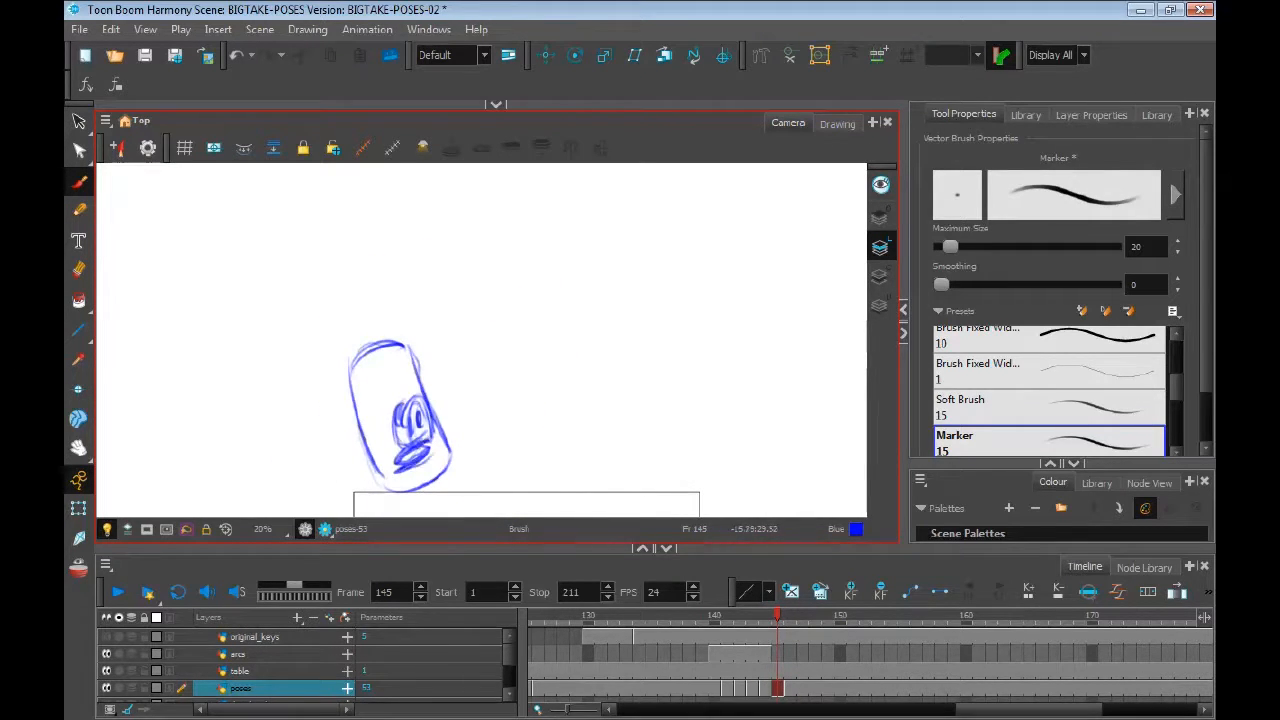
{"action": "key", "text": "comma"}
{"action": "key", "text": "period"}
{"action": "left_click_drag", "start_coordinate": [378, 377], "coordinate": [376, 407]}
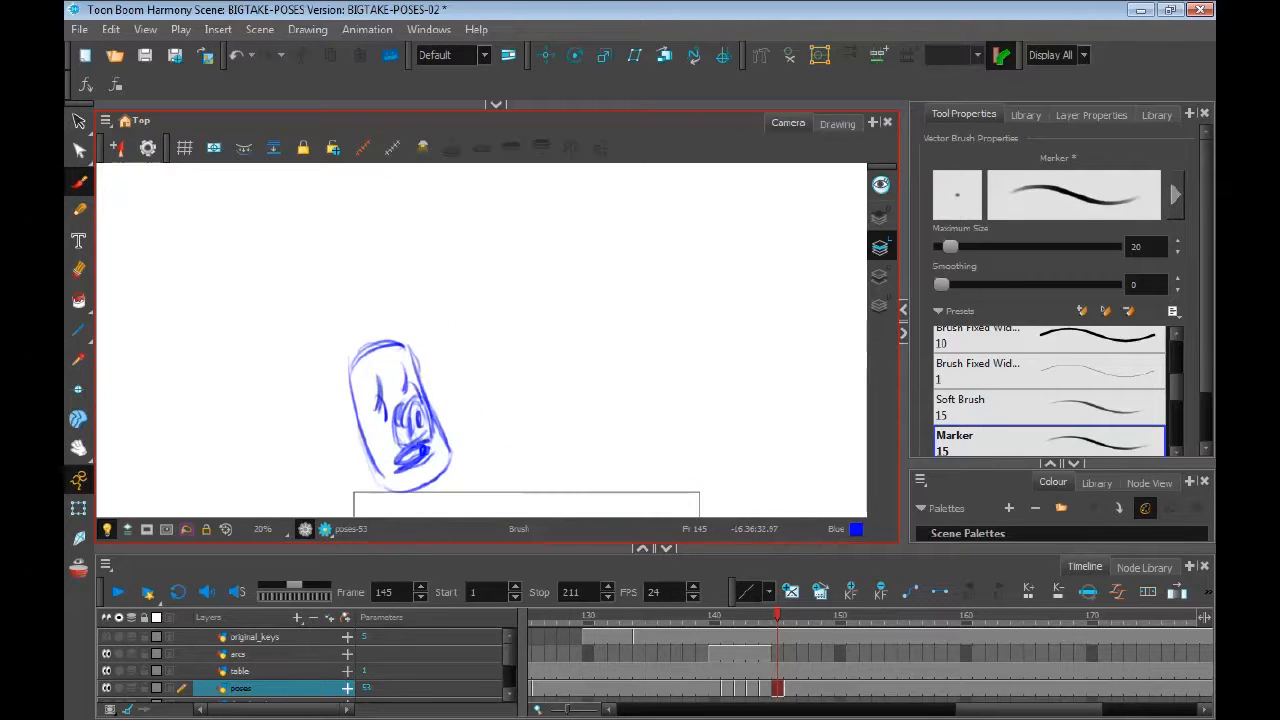
{"action": "key", "text": "comma"}
{"action": "key", "text": "period"}
{"action": "key", "text": "comma"}
{"action": "key", "text": "period"}
{"action": "mouse_move", "coordinate": [340, 347]}
{"action": "left_mouse_down"}
{"action": "mouse_move", "coordinate": [368, 308]}
{"action": "mouse_move", "coordinate": [390, 322]}
{"action": "mouse_move", "coordinate": [339, 317]}
{"action": "mouse_move", "coordinate": [367, 350]}
{"action": "left_mouse_up"}
Flip back and forth through the frames around 145 to check how the new heads lead into the take on frame 147
{"action": "key", "text": "comma"}
{"action": "key", "text": "comma"}
{"action": "key", "text": "comma"}
{"action": "key", "text": "comma"}
{"action": "key", "text": "period"}
{"action": "key", "text": "period"}
{"action": "key", "text": "period"}
{"action": "key", "text": "period"}
{"action": "key", "text": "period"}
{"action": "key", "text": "comma"}
{"action": "key", "text": "period"}
{"action": "key", "text": "period"}
{"action": "key", "text": "period"}
{"action": "key", "text": "period"}
{"action": "key", "text": "comma"}
{"action": "key", "text": "comma"}
{"action": "key", "text": "comma"}
{"action": "key", "text": "comma"}
{"action": "key", "text": "comma"}
{"action": "key", "text": "comma"}
{"action": "key", "text": "comma"}
{"action": "key", "text": "comma"}
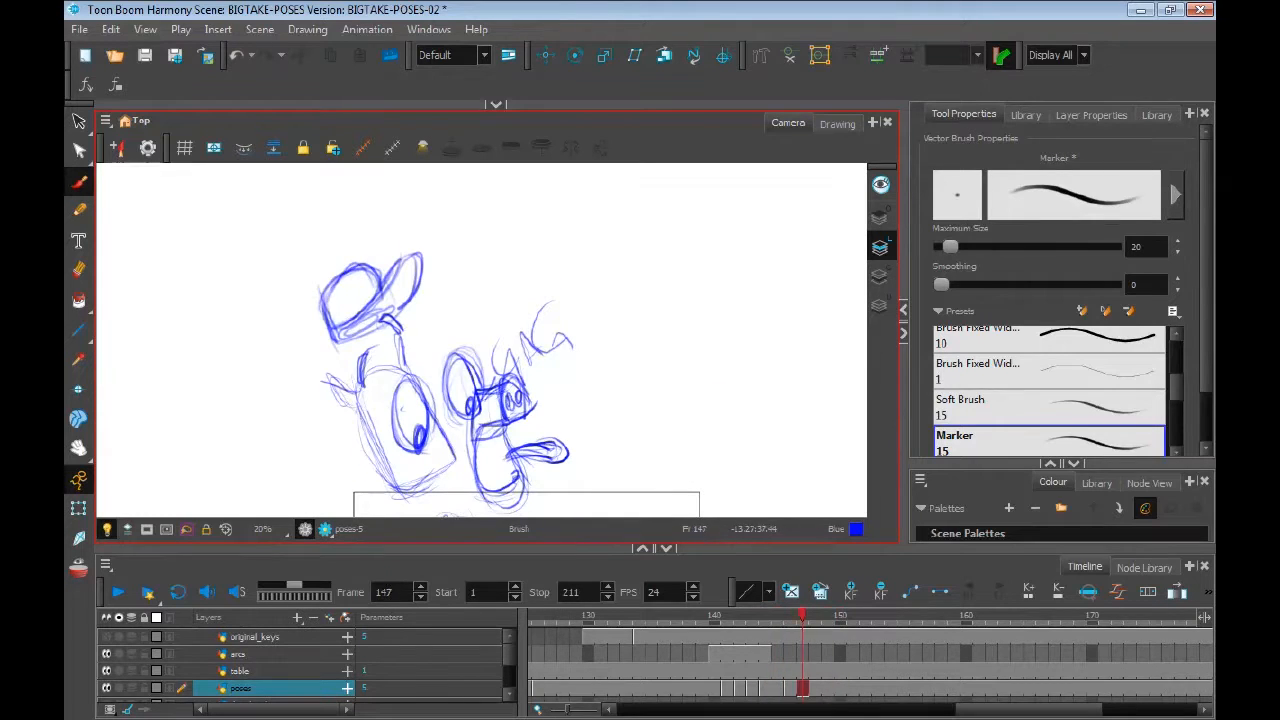
Step through the poses from about frame 131 to frame 141 and beyond to review the whole body's motion into the take
{"action": "key", "text": "period"}
{"action": "key", "text": "period"}
{"action": "key", "text": "period"}
{"action": "key", "text": "period"}
{"action": "key", "text": "comma"}
{"action": "key", "text": "comma"}
{"action": "key", "text": "period"}
{"action": "key", "text": "period"}
{"action": "key", "text": "period"}
{"action": "key", "text": "period"}
{"action": "key", "text": "period"}
{"action": "key", "text": "comma"}
{"action": "key", "text": "comma"}
{"action": "key", "text": "comma"}
{"action": "key", "text": "comma"}
{"action": "key", "text": "comma"}
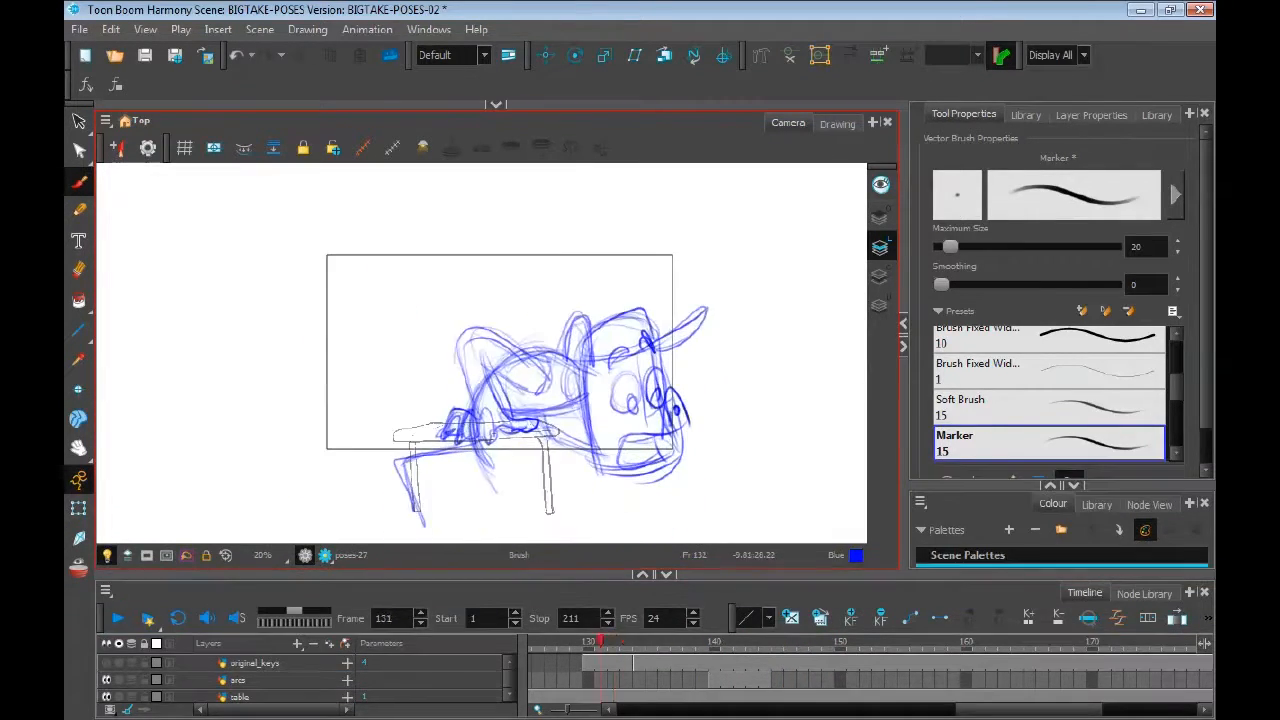
{"action": "key", "text": "period"}
{"action": "key", "text": "comma"}
{"action": "key", "text": "period"}
{"action": "key", "text": "period"}
{"action": "key", "text": "period"}
{"action": "key", "text": "period"}
{"action": "key", "text": "period"}
{"action": "key", "text": "period"}
{"action": "key", "text": "comma"}
{"action": "key", "text": "comma"}
{"action": "key", "text": "comma"}
{"action": "key", "text": "comma"}
{"action": "key", "text": "comma"}
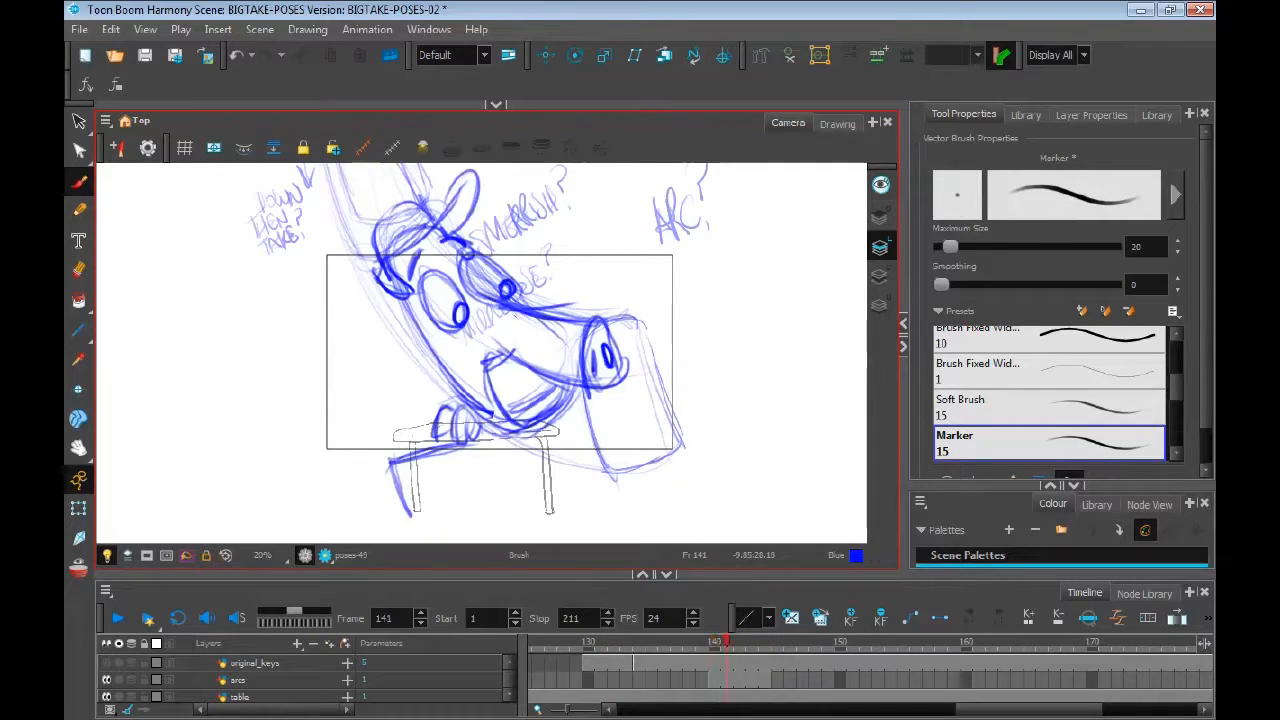
Sketch both bent arms hanging from the shoulders on frame 142, using frame 141 as reference
{"action": "key", "text": "period"}
{"action": "key", "text": "comma"}
{"action": "key", "text": "period"}
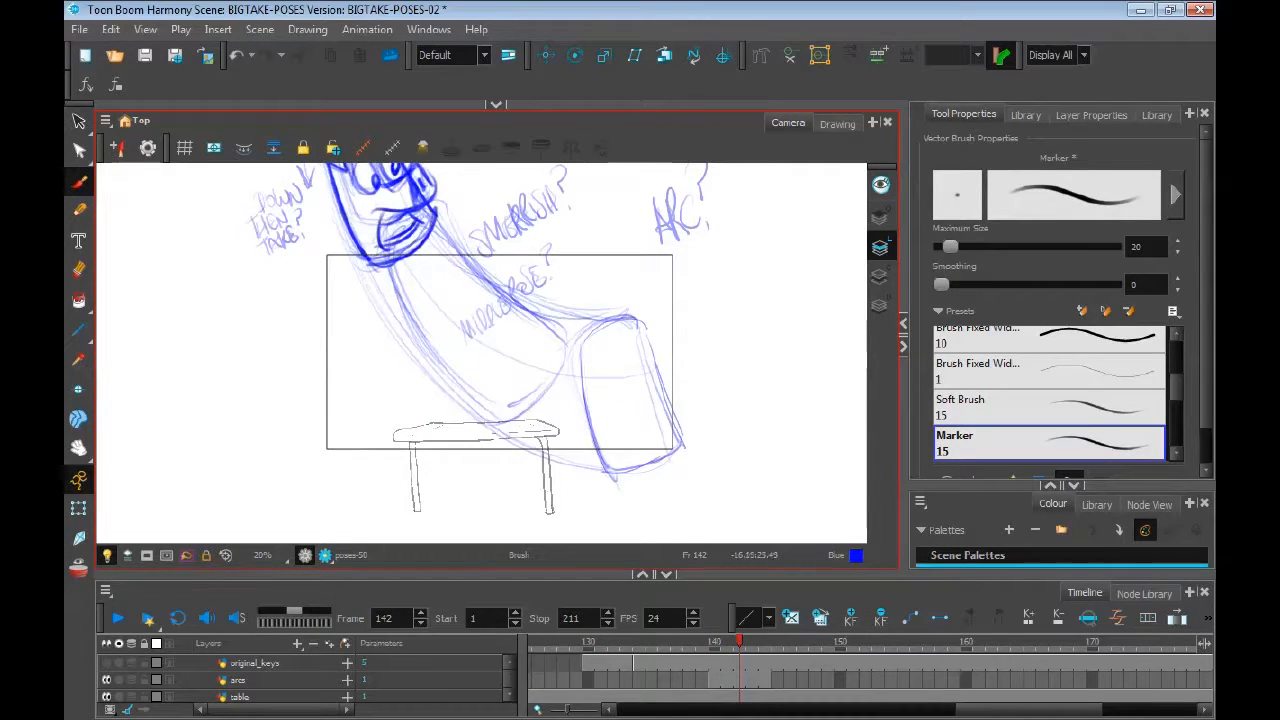
{"action": "key", "text": "comma"}
{"action": "key", "text": "period"}
{"action": "key", "text": "comma"}
{"action": "key", "text": "period"}
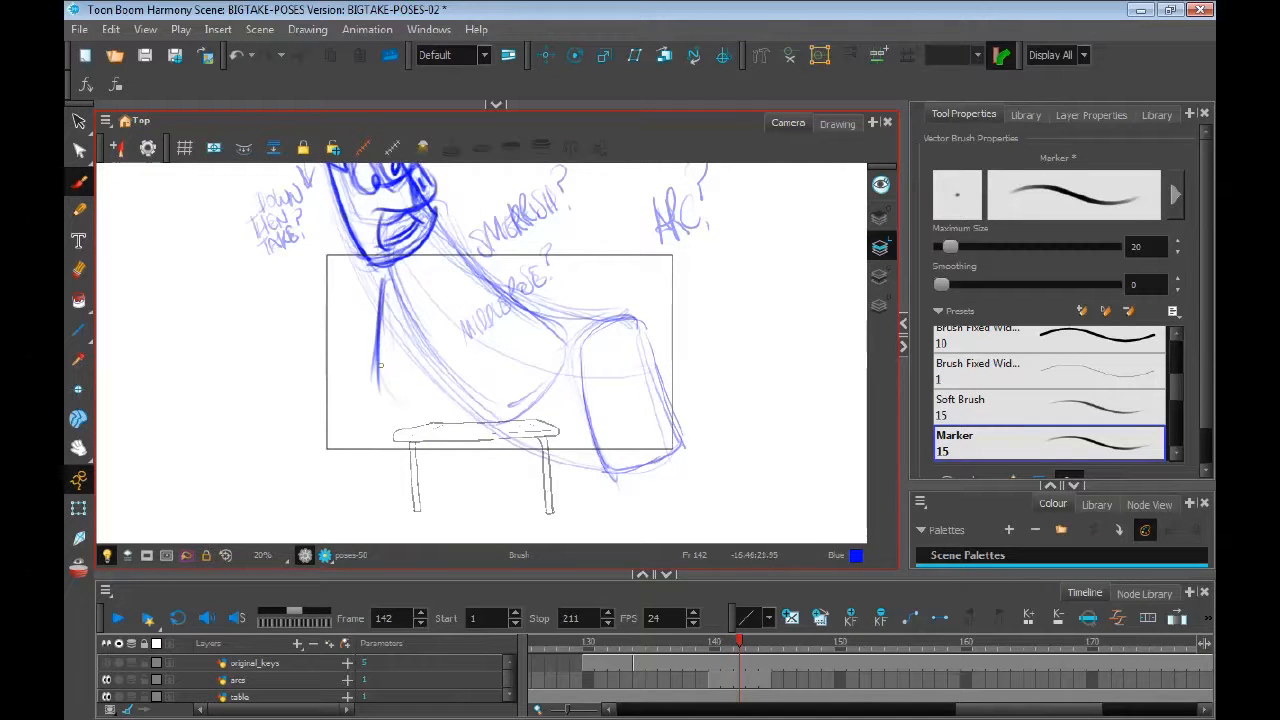
{"action": "left_click_drag", "start_coordinate": [490, 274], "coordinate": [562, 346]}
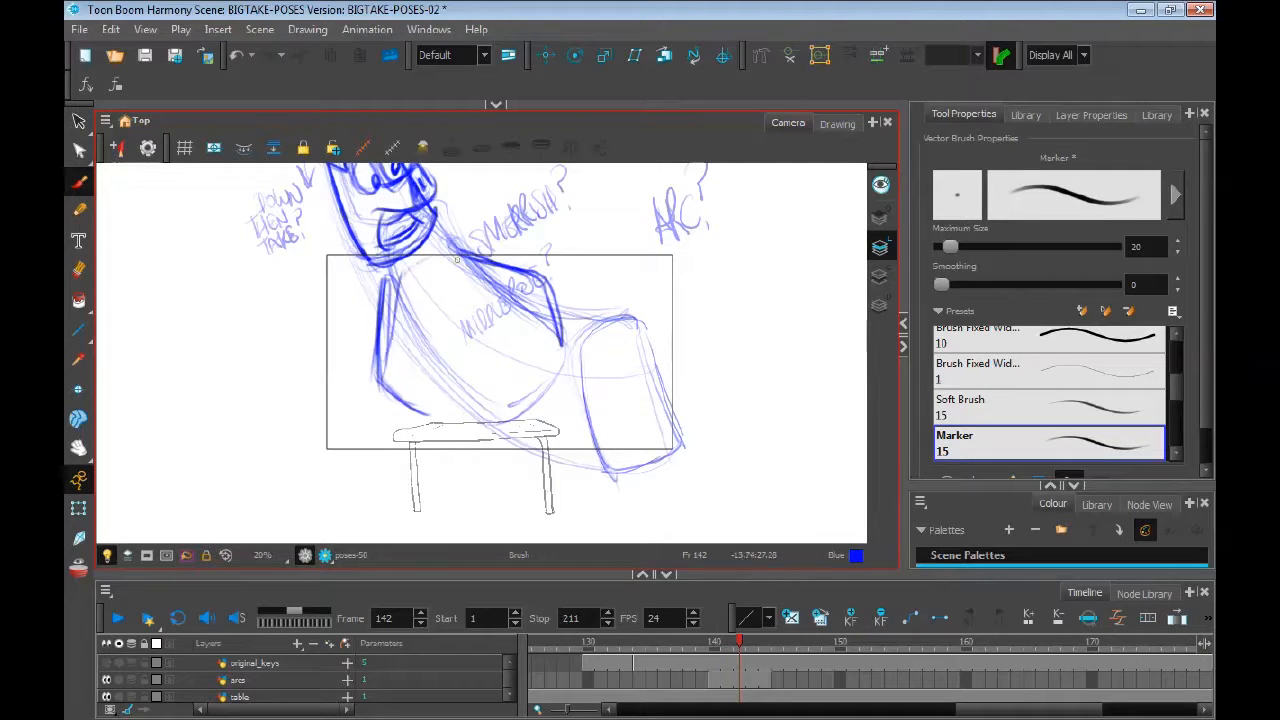
Sketch both arms lifting outward from the shoulders on frame 143, following the arms on frame 142
{"action": "key", "text": "comma"}
{"action": "key", "text": "period"}
{"action": "key", "text": "period"}
{"action": "left_click_drag", "start_coordinate": [366, 244], "coordinate": [290, 308]}
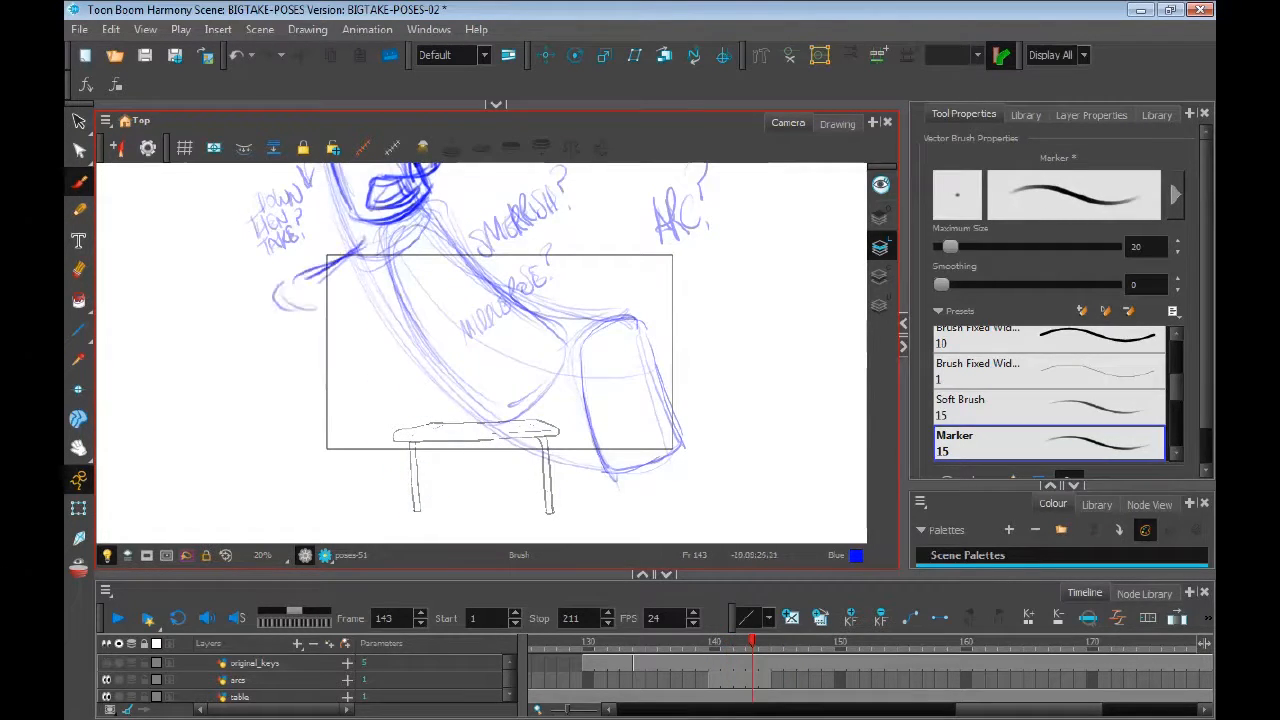
{"action": "mouse_move", "coordinate": [510, 180]}
{"action": "left_mouse_down"}
{"action": "mouse_move", "coordinate": [336, 310]}
{"action": "mouse_move", "coordinate": [512, 256]}
{"action": "left_mouse_up"}
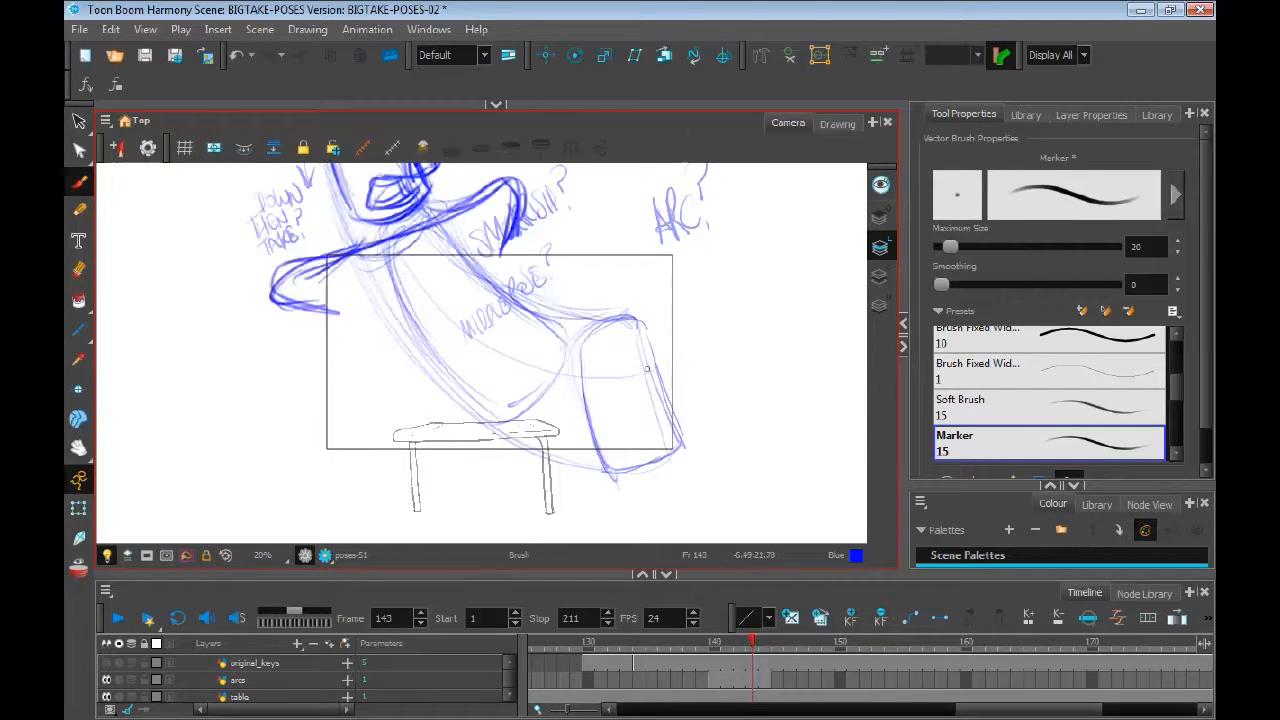
Sketch both arms stretched outward from the shoulders with hands at their ends on frame 144, following the arms on frame 143
{"action": "key", "text": "comma"}
{"action": "key", "text": "period"}
{"action": "key", "text": "period"}
{"action": "left_click_drag", "start_coordinate": [484, 188], "coordinate": [316, 252]}
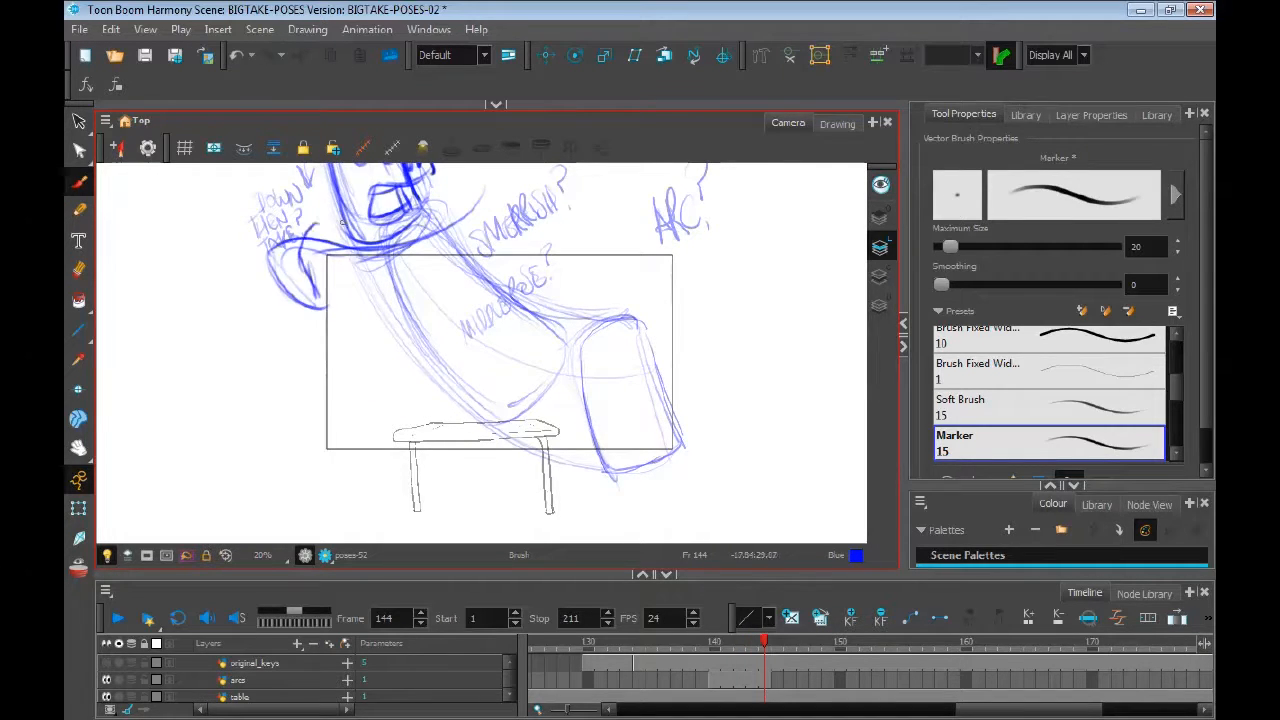
{"action": "left_click_drag", "start_coordinate": [480, 350], "coordinate": [489, 442]}
{"action": "left_click_drag", "start_coordinate": [486, 232], "coordinate": [504, 292]}
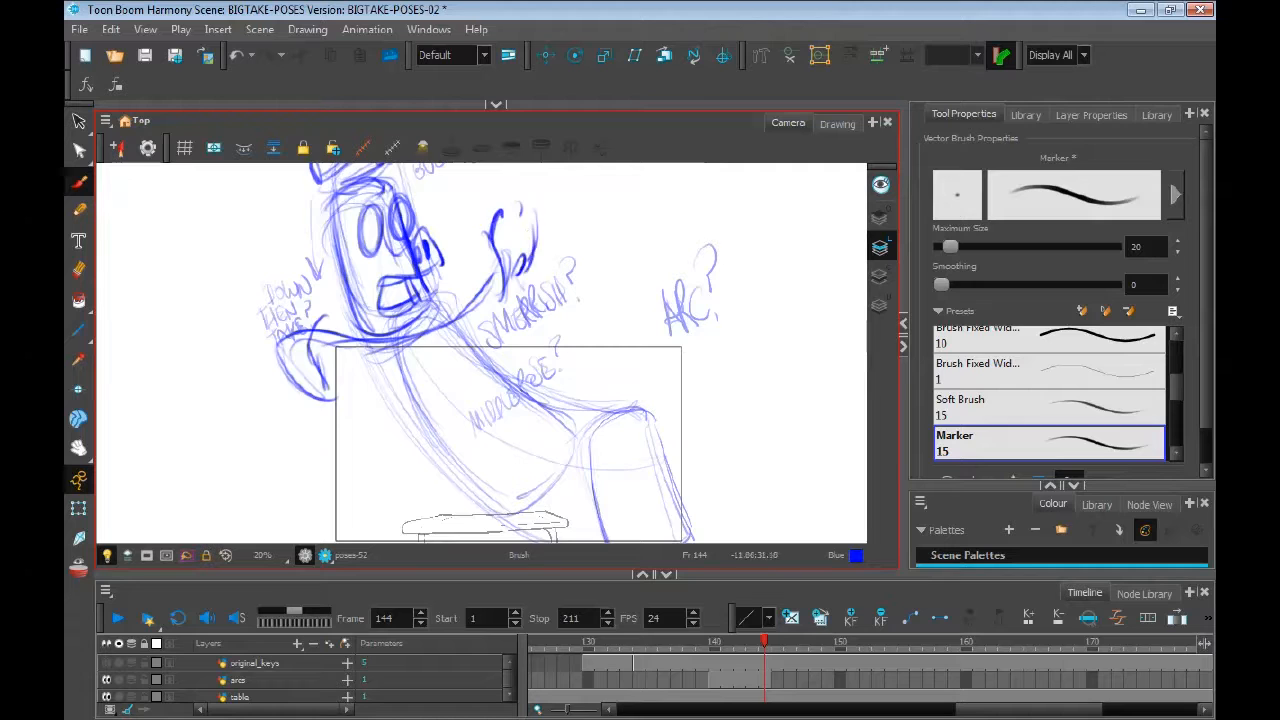
Flip back and forth through frames 142 to 146 to check how the arms swing into the take
{"action": "key", "text": "comma"}
{"action": "key", "text": "comma"}
{"action": "key", "text": "period"}
{"action": "key", "text": "period"}
{"action": "key", "text": "period"}
{"action": "key", "text": "comma"}
{"action": "key", "text": "period"}
{"action": "key", "text": "period"}
{"action": "key", "text": "comma"}
{"action": "key", "text": "comma"}
{"action": "key", "text": "period"}
{"action": "key", "text": "comma"}
{"action": "key", "text": "period"}
{"action": "key", "text": "comma"}
Replace the drooping hand on frame 144 with a raised, open one and add the second contour along both arms
{"action": "key", "text": "alt+s"}
{"action": "left_click_drag", "start_coordinate": [285, 318], "coordinate": [280, 325]}
{"action": "key", "text": "Delete"}
{"action": "key", "text": "alt+b"}
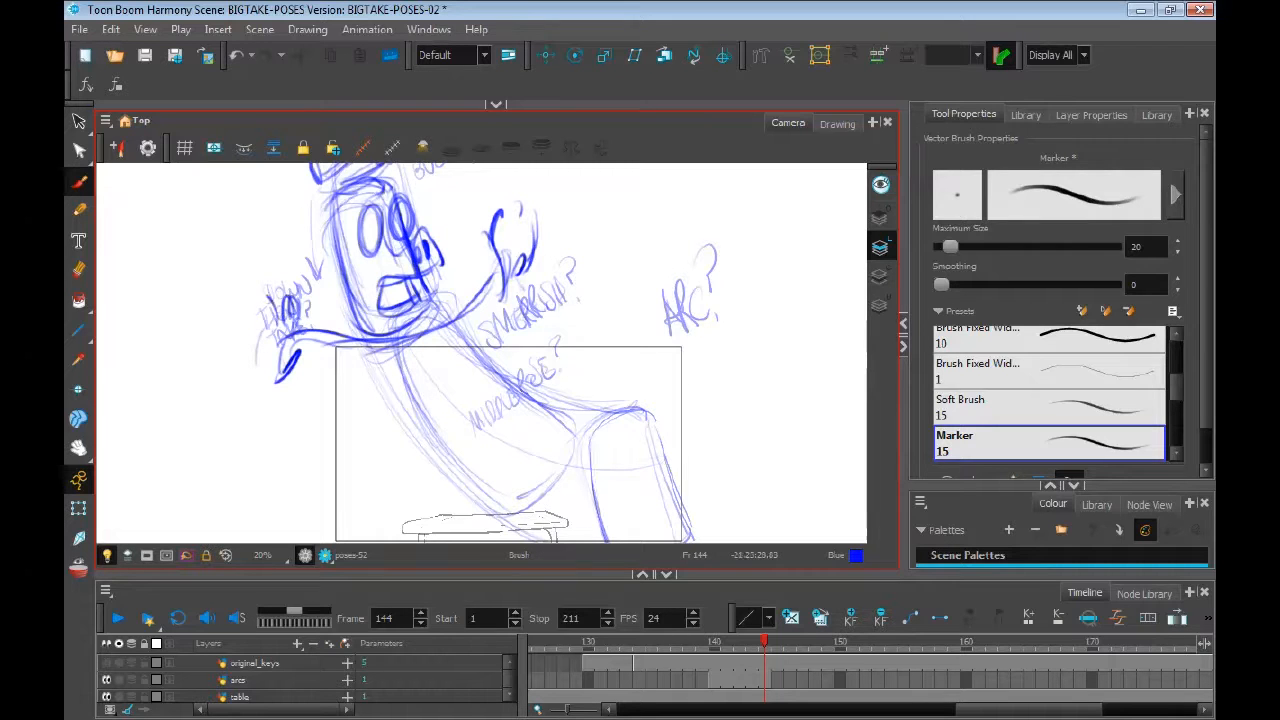
{"action": "left_click_drag", "start_coordinate": [498, 229], "coordinate": [488, 214]}
{"action": "mouse_move", "coordinate": [286, 360]}
{"action": "left_mouse_down"}
{"action": "mouse_move", "coordinate": [448, 350]}
{"action": "mouse_move", "coordinate": [500, 246]}
{"action": "left_mouse_up"}
{"action": "key", "text": "comma"}
{"action": "key", "text": "comma"}
{"action": "key", "text": "period"}
{"action": "key", "text": "comma"}
{"action": "key", "text": "period"}
Delete both arms from the drawing on frame 143, comparing it with the neighbouring frames
{"action": "key", "text": "alt+s"}
{"action": "left_click", "coordinate": [318, 354]}
{"action": "key", "text": "Delete"}
{"action": "left_click", "coordinate": [517, 276]}
{"action": "key", "text": "comma"}
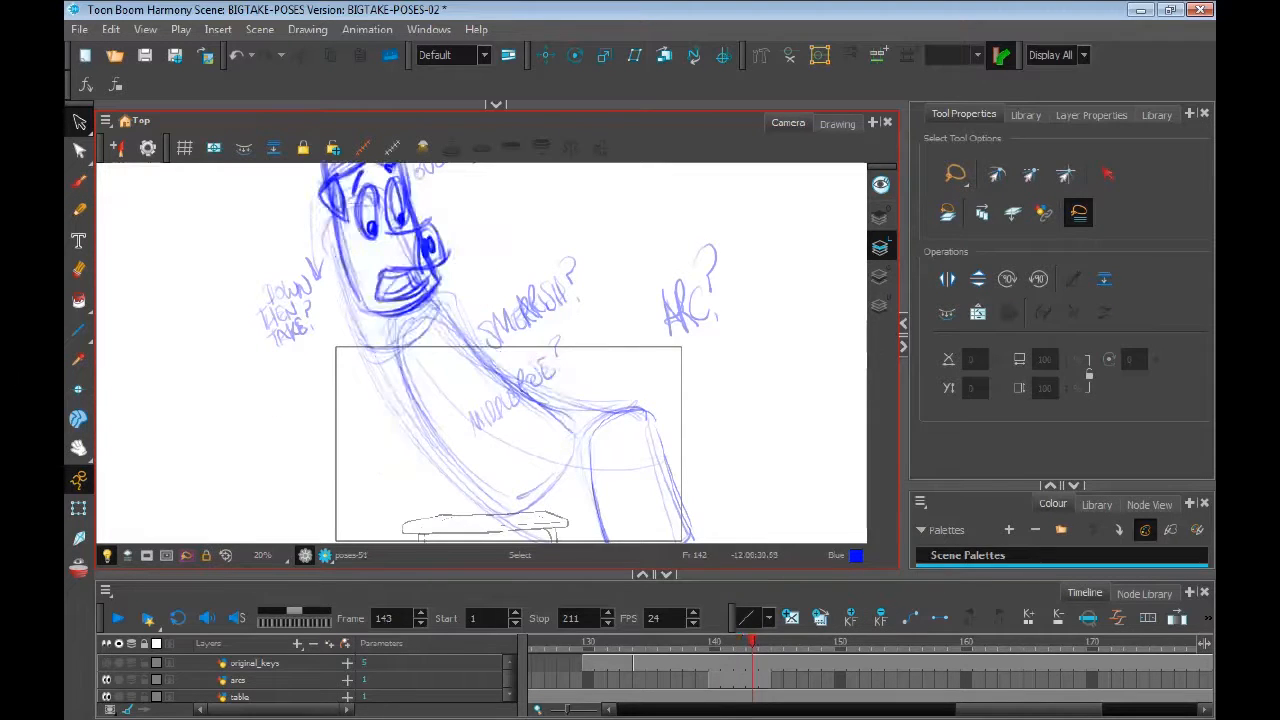
{"action": "key", "text": "alt+b"}
{"action": "key", "text": "period"}
{"action": "key", "text": "comma"}
{"action": "key", "text": "period"}
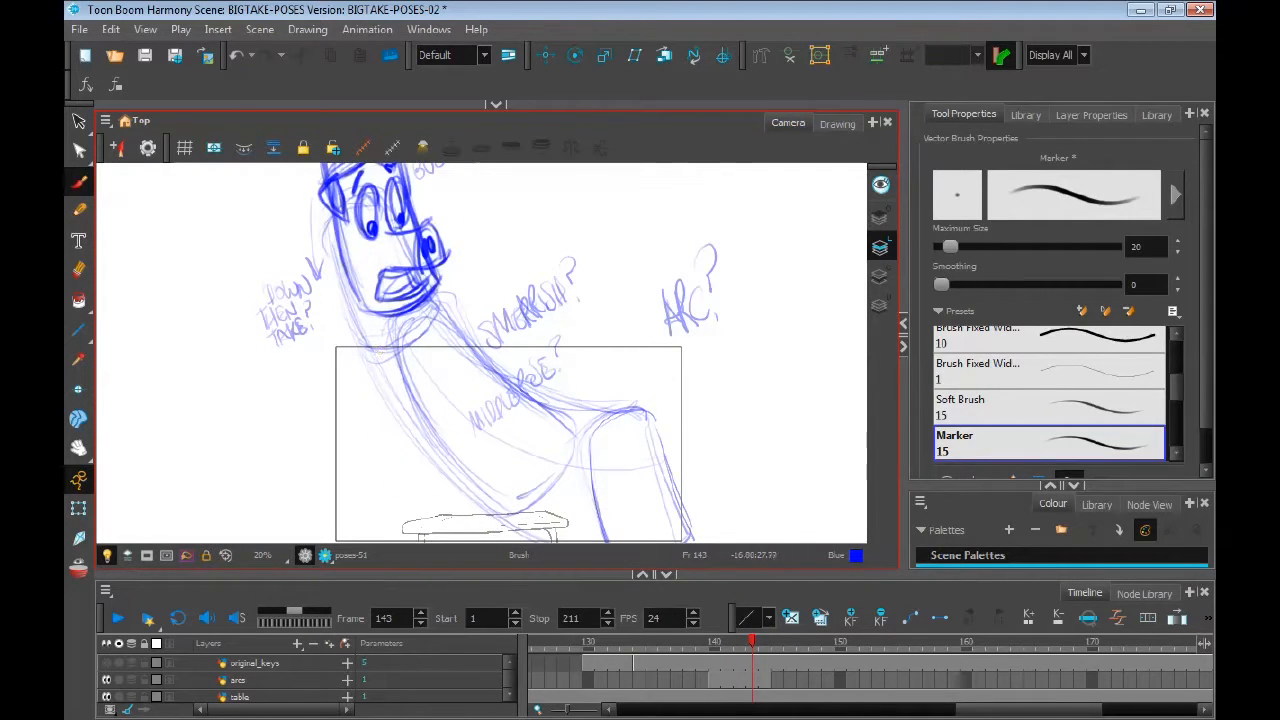
Redraw the arms on frame 143, one hanging down from the shoulder and the other bent outward with its hand drooping
{"action": "left_click_drag", "start_coordinate": [375, 352], "coordinate": [356, 408]}
{"action": "left_click_drag", "start_coordinate": [352, 350], "coordinate": [340, 450]}
{"action": "mouse_move", "coordinate": [448, 316]}
{"action": "left_mouse_down"}
{"action": "mouse_move", "coordinate": [505, 252]}
{"action": "mouse_move", "coordinate": [548, 290]}
{"action": "mouse_move", "coordinate": [546, 322]}
{"action": "left_mouse_up"}
Sketch both arms bent upward at the elbows on frame 145, checking them against the neighbouring frames
{"action": "key", "text": "comma"}
{"action": "key", "text": "period"}
{"action": "key", "text": "period"}
{"action": "key", "text": "period"}
{"action": "key", "text": "period"}
{"action": "key", "text": "comma"}
{"action": "key", "text": "comma"}
{"action": "key", "text": "period"}
{"action": "key", "text": "comma"}
{"action": "key", "text": "period"}
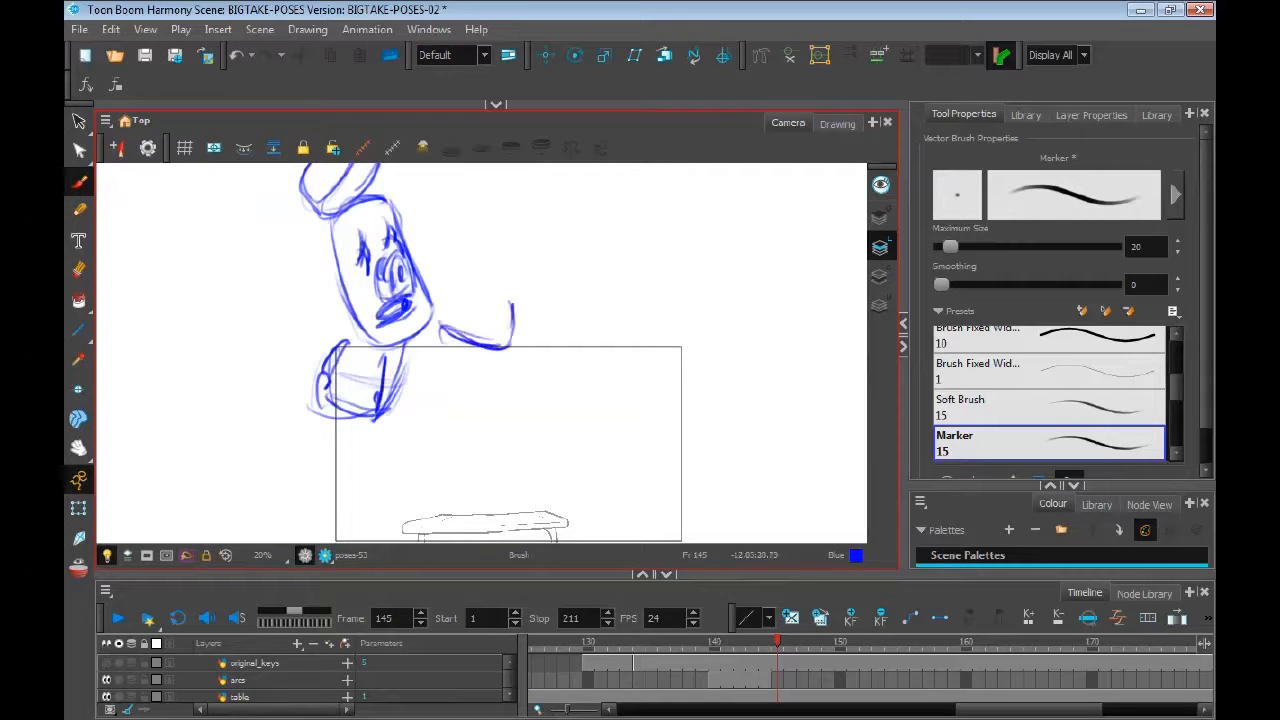
{"action": "key", "text": "comma"}
{"action": "key", "text": "comma"}
{"action": "key", "text": "comma"}
{"action": "key", "text": "period"}
{"action": "key", "text": "comma"}
{"action": "key", "text": "period"}
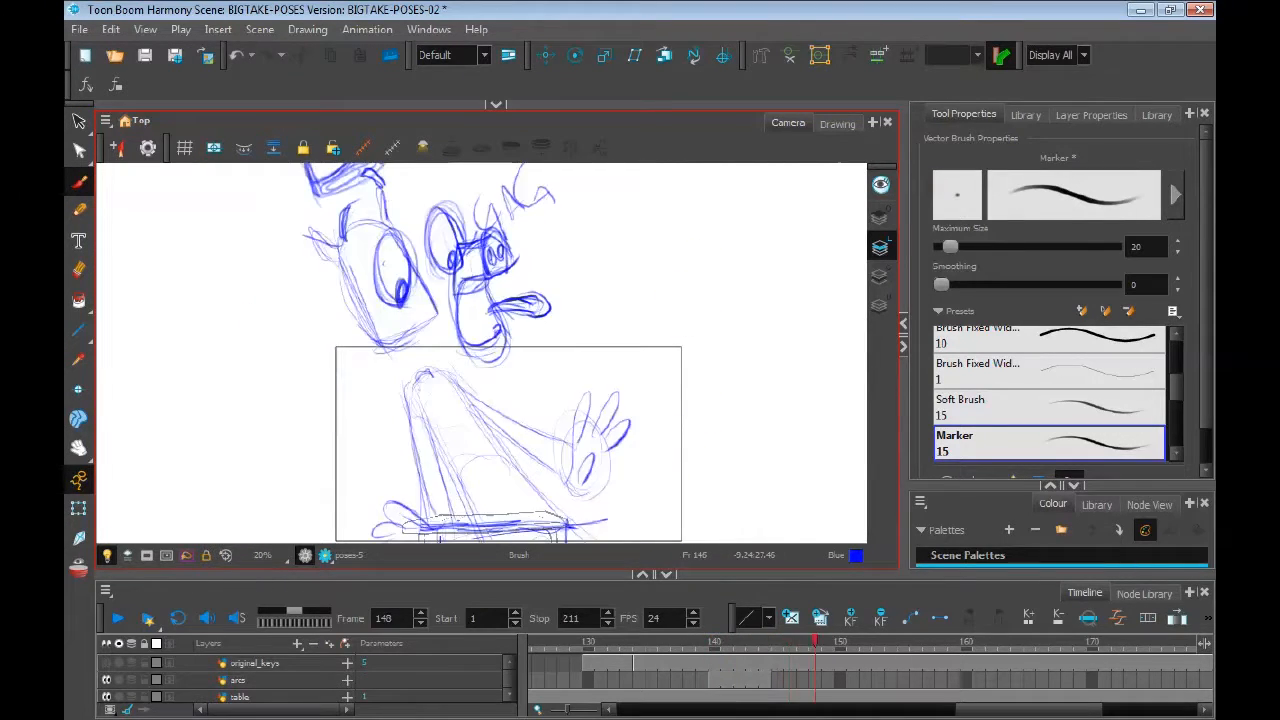
Step back from frame 148 through the earlier poses and forward to frame 146 to review the whole motion into the take
{"action": "key", "text": "comma"}
{"action": "key", "text": "comma"}
{"action": "key", "text": "comma"}
{"action": "key", "text": "comma"}
{"action": "key", "text": "comma"}
{"action": "key", "text": "comma"}
{"action": "key", "text": "comma"}
{"action": "key", "text": "comma"}
{"action": "key", "text": "comma"}
{"action": "key", "text": "comma"}
{"action": "key", "text": "comma"}
{"action": "key", "text": "comma"}
{"action": "key", "text": "comma"}
{"action": "key", "text": "comma"}
{"action": "key", "text": "comma"}
{"action": "key", "text": "comma"}
{"action": "key", "text": "comma"}
{"action": "key", "text": "comma"}
{"action": "key", "text": "comma"}
{"action": "key", "text": "comma"}
{"action": "key", "text": "comma"}
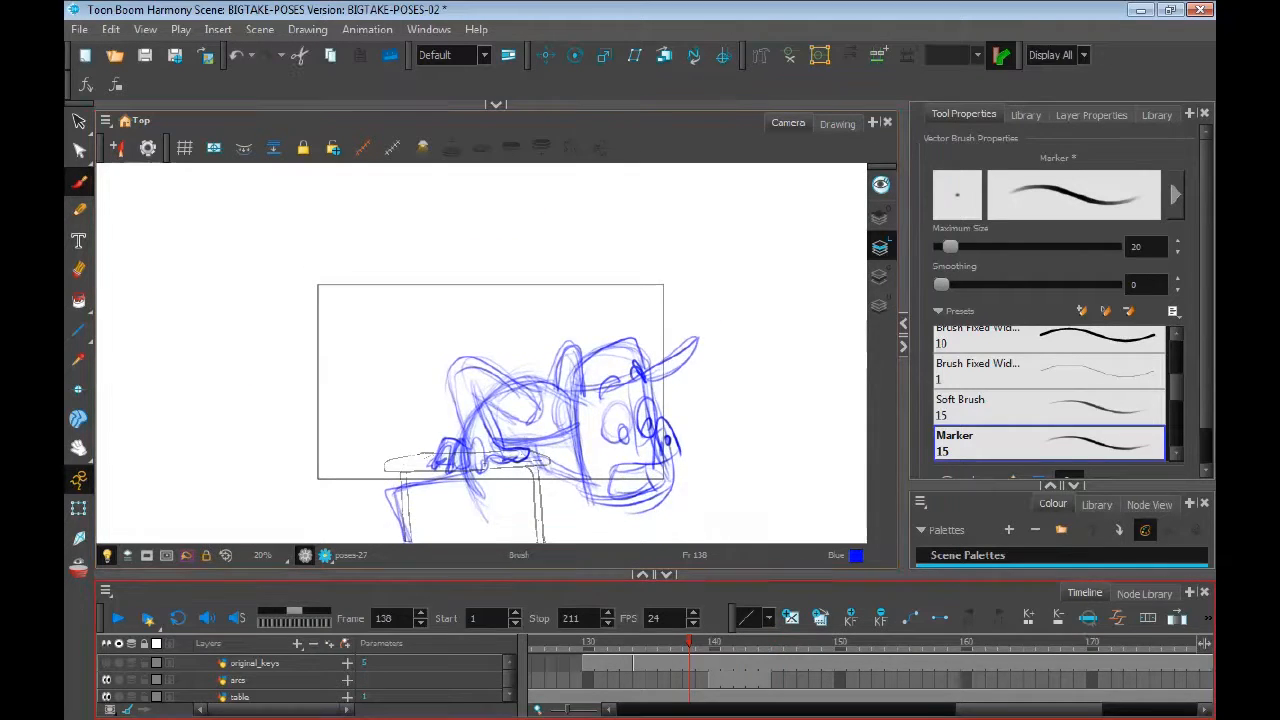
{"action": "key", "text": "period"}
{"action": "key", "text": "period"}
{"action": "key", "text": "period"}
{"action": "key", "text": "period"}
{"action": "key", "text": "period"}
{"action": "key", "text": "period"}
{"action": "key", "text": "period"}
{"action": "key", "text": "period"}
{"action": "key", "text": "period"}
{"action": "key", "text": "period"}
{"action": "key", "text": "period"}
{"action": "key", "text": "period"}
{"action": "key", "text": "period"}
{"action": "key", "text": "period"}
{"action": "key", "text": "period"}
{"action": "key", "text": "period"}
{"action": "key", "text": "period"}
{"action": "key", "text": "period"}
{"action": "key", "text": "period"}
{"action": "key", "text": "period"}
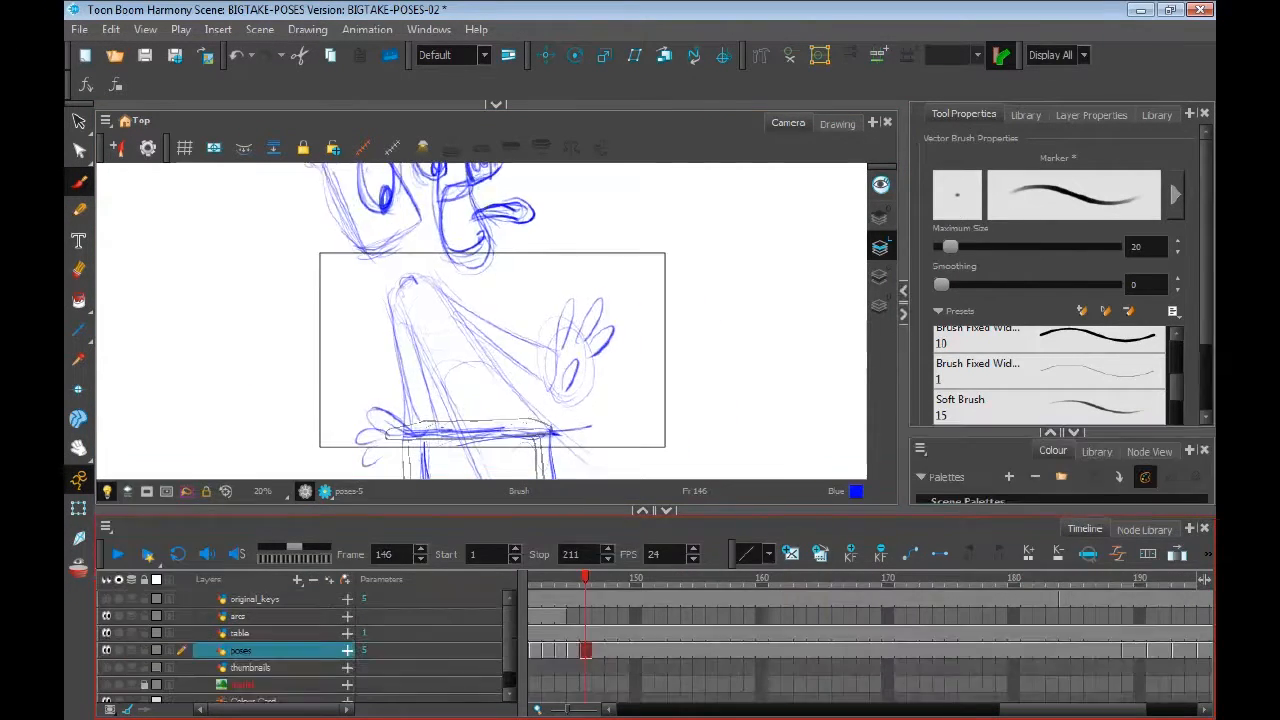
Set the in-between drawings from frame 142 onward on the poses layer to an exposure of two frames each
{"action": "key", "text": "comma"}
{"action": "key", "text": "comma"}
{"action": "key", "text": "comma"}
{"action": "key", "text": "comma"}
{"action": "key", "text": "comma"}
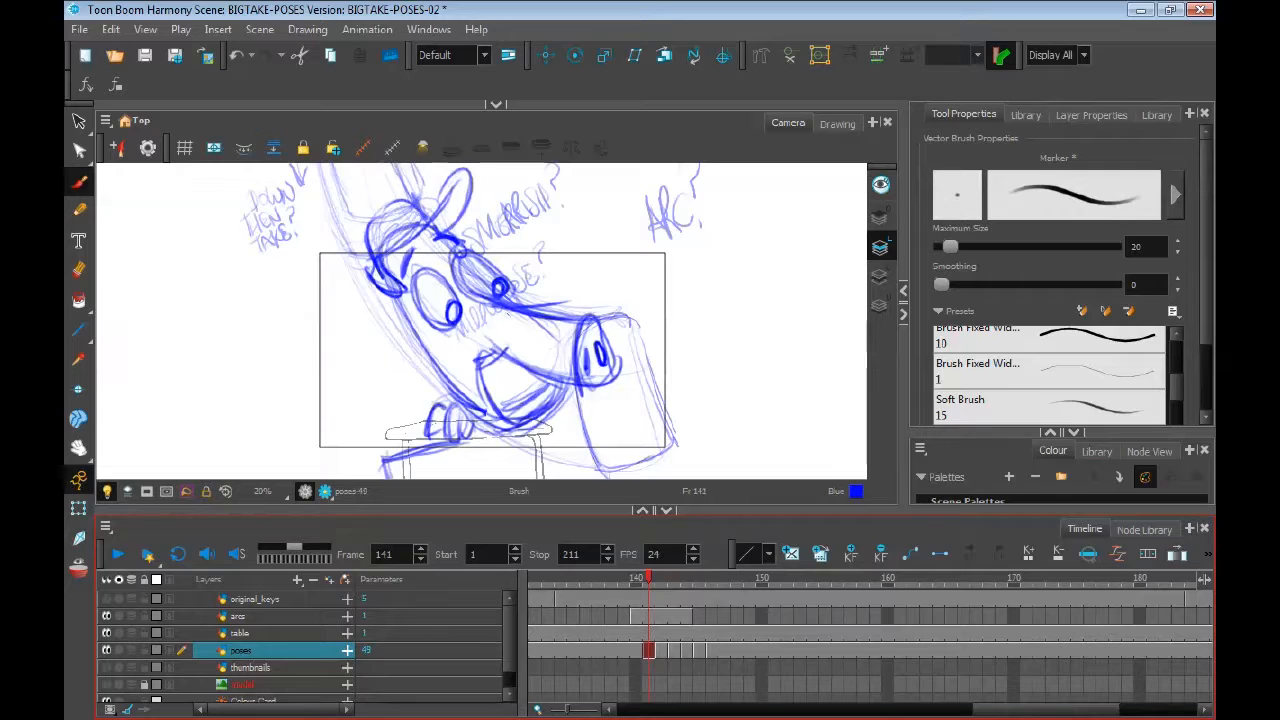
{"action": "left_click_drag", "start_coordinate": [648, 651], "coordinate": [698, 651]}
{"action": "right_click", "coordinate": [696, 652]}
{"action": "mouse_move", "coordinate": [780, 363]}
{"action": "left_click", "coordinate": [1078, 602]}
Scrub and play back the take from about frame 141 to review the new two-frame timing
{"action": "mouse_move", "coordinate": [580, 579]}
{"action": "left_mouse_down"}
{"action": "mouse_move", "coordinate": [825, 579]}
{"action": "mouse_move", "coordinate": [648, 579]}
{"action": "left_mouse_up"}
{"action": "left_click", "coordinate": [118, 554]}
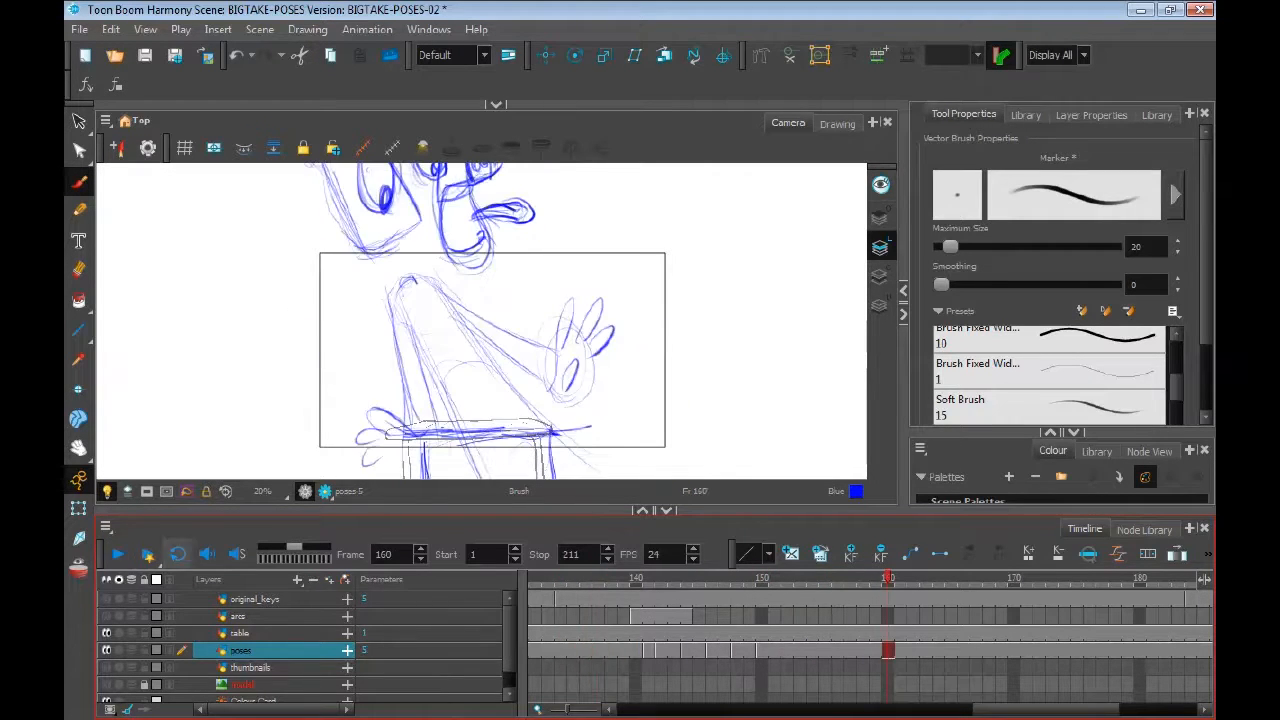
Squash the character's head downward in the drawing on frame 149, leaving the hat in place above it
{"action": "left_click", "coordinate": [750, 579]}
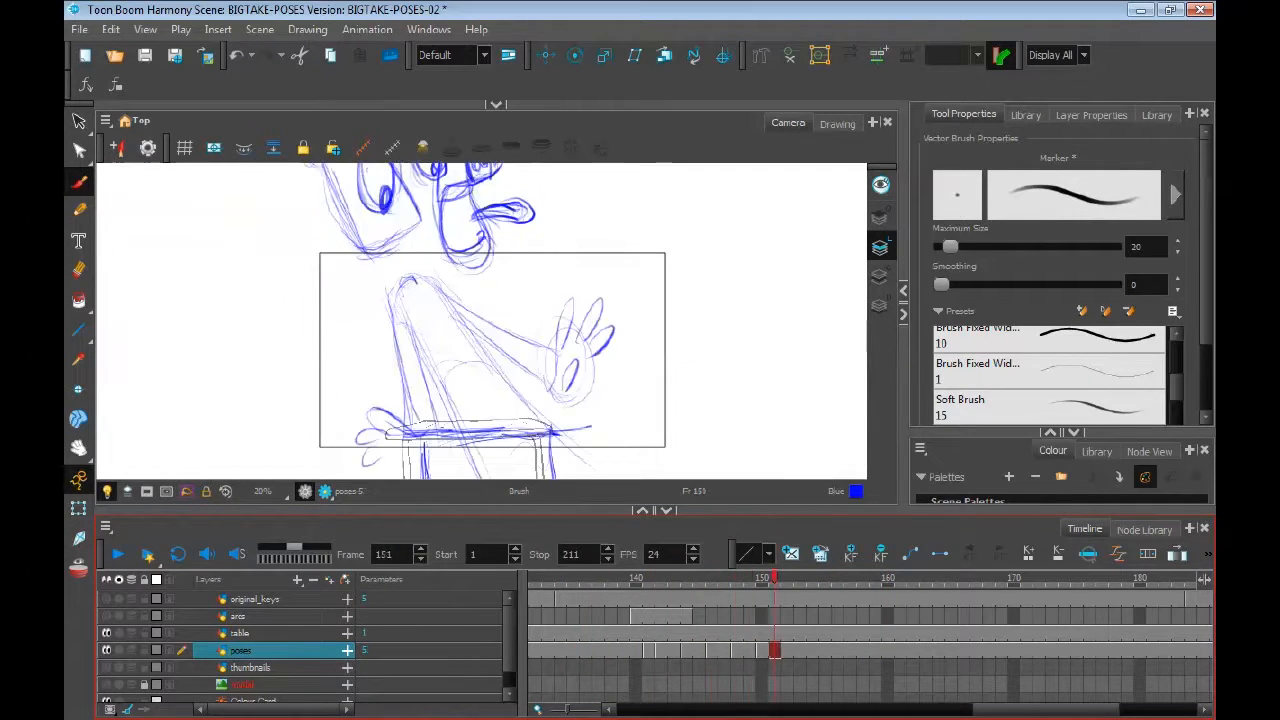
{"action": "scroll", "coordinate": [480, 320], "scroll_direction": "up", "scroll_amount": 2}
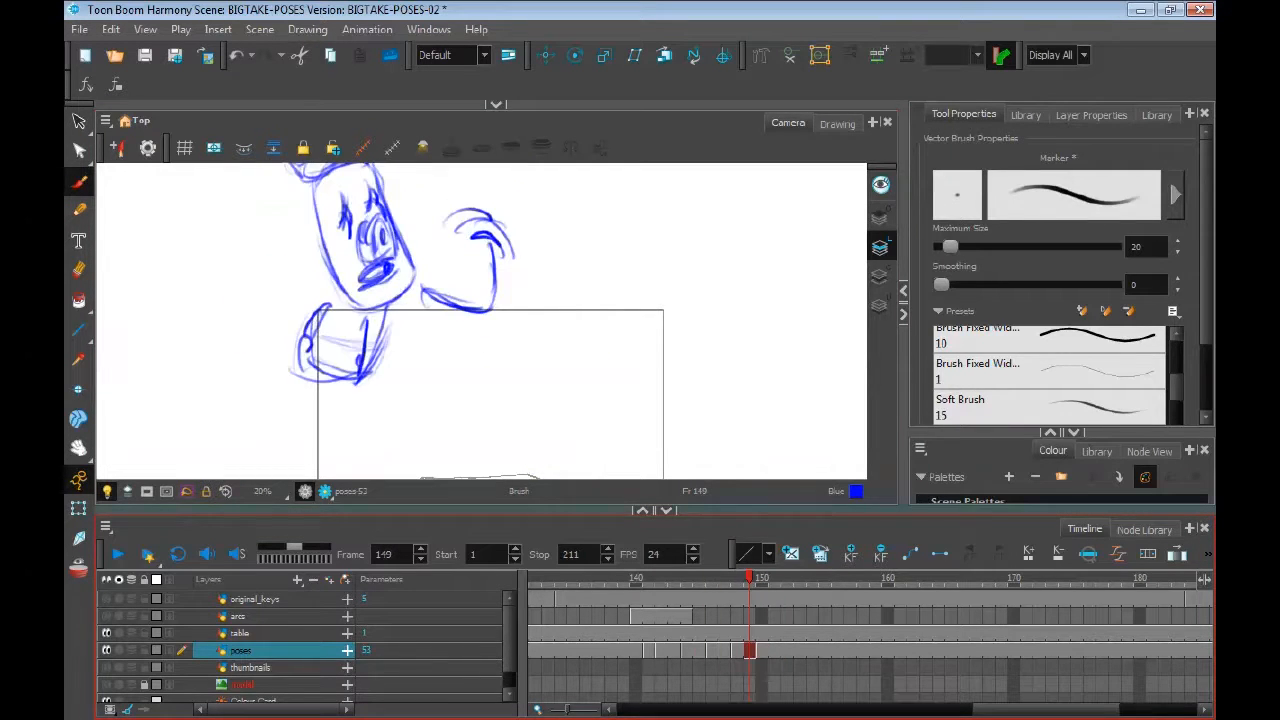
{"action": "left_click", "coordinate": [79, 121]}
{"action": "key", "text": "ctrl+a"}
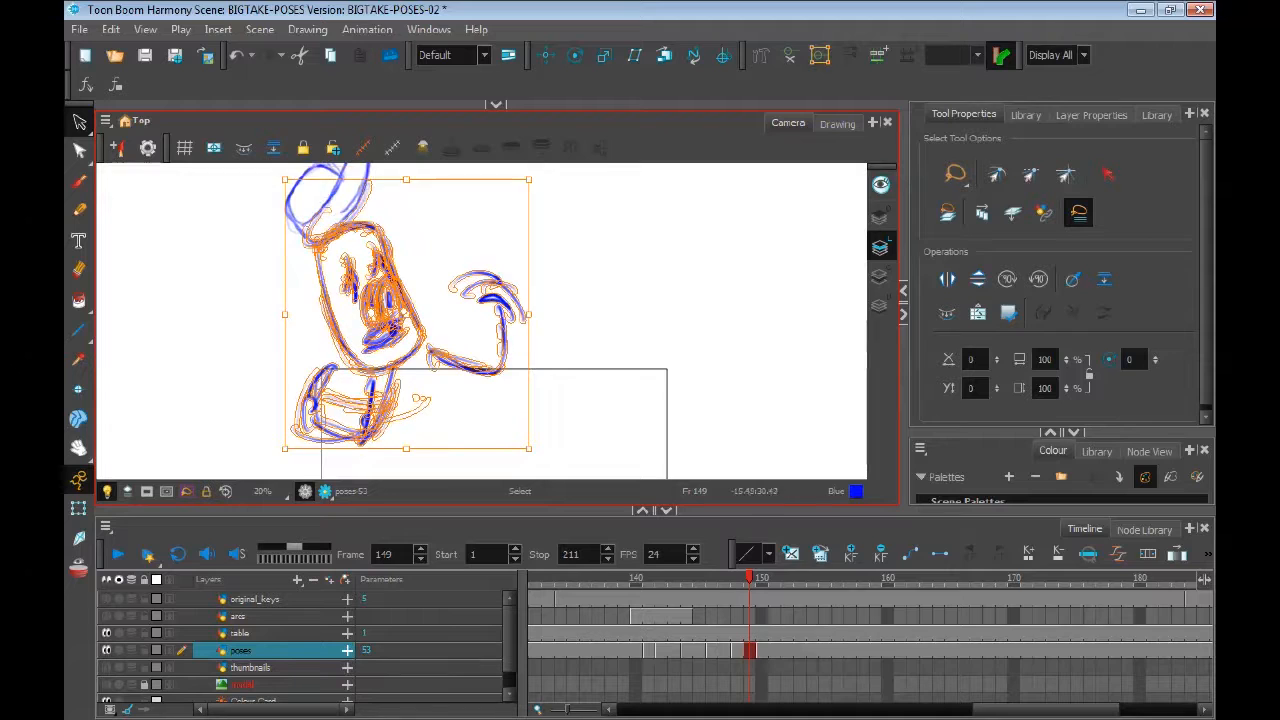
{"action": "key", "text": "Escape"}
{"action": "left_click_drag", "start_coordinate": [413, 240], "coordinate": [302, 393]}
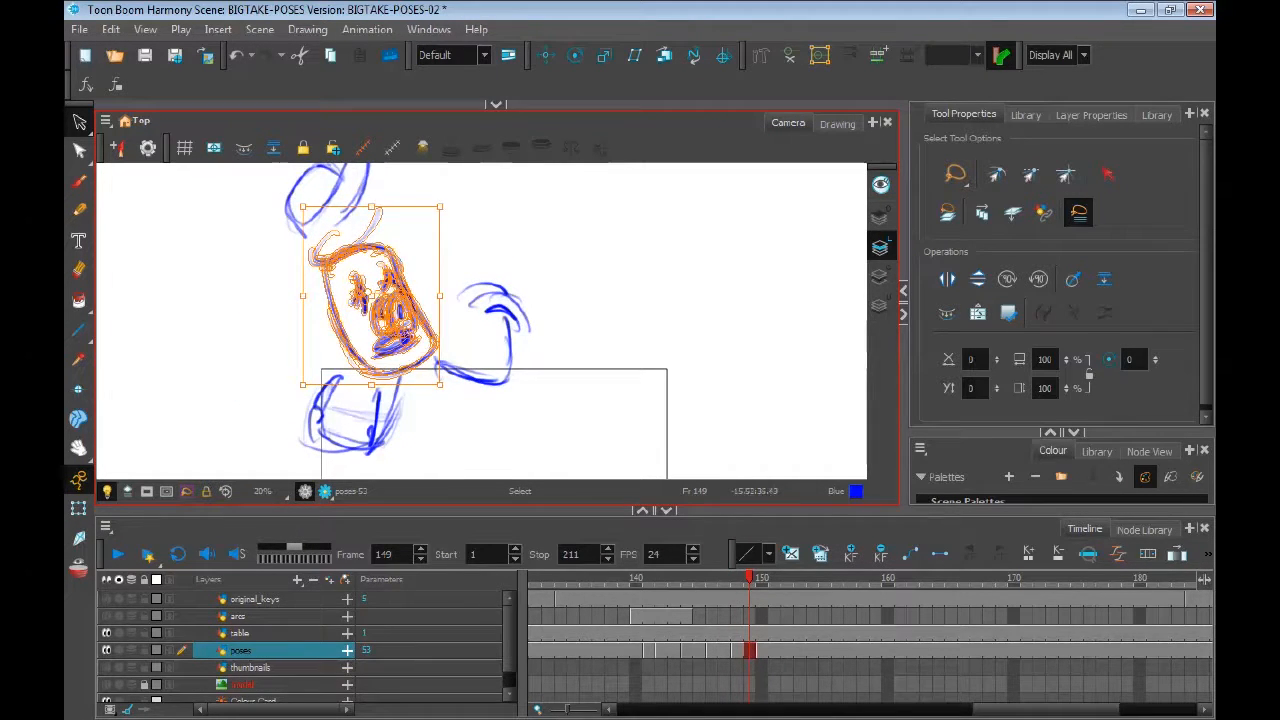
{"action": "key", "text": "Escape"}
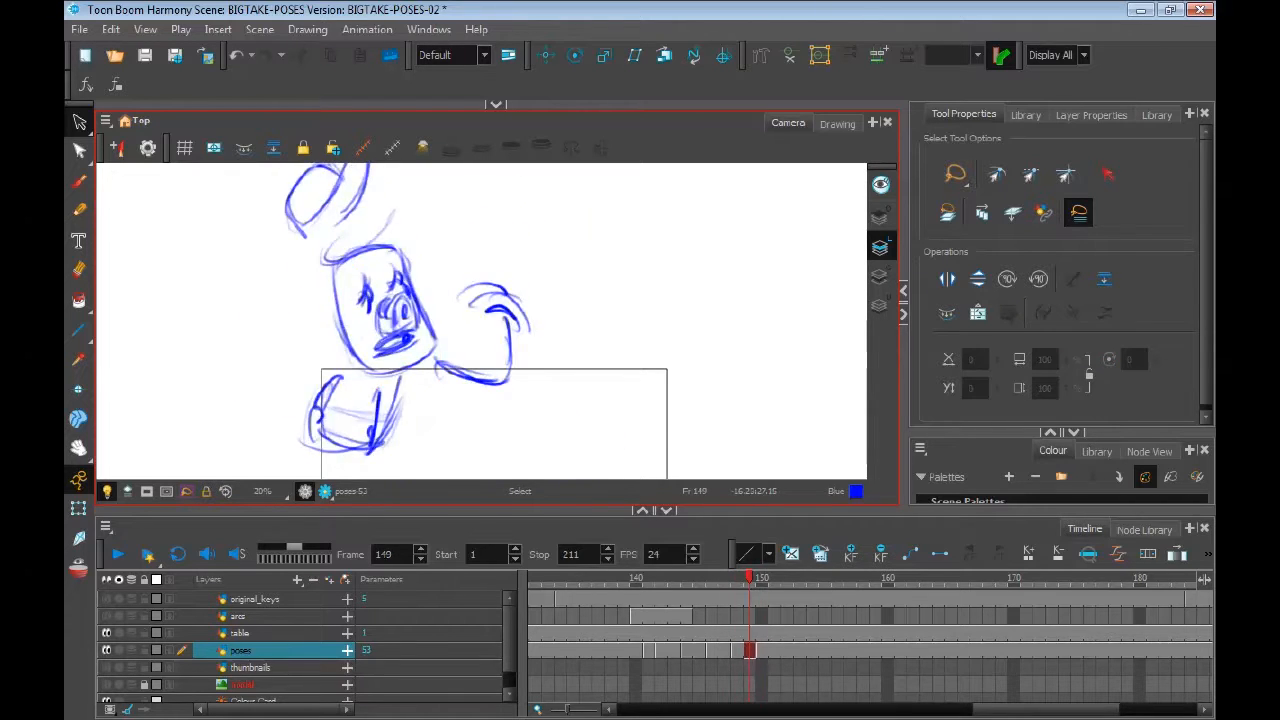
{"action": "key", "text": "ctrl+a"}
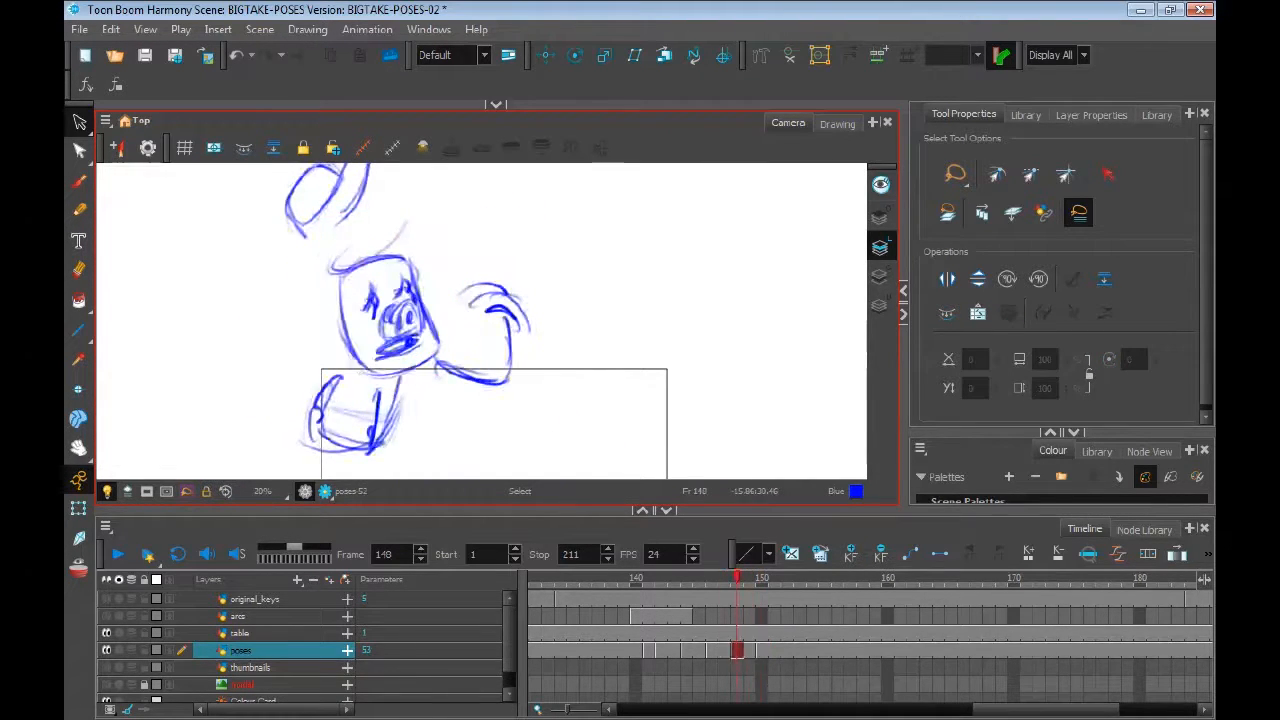
Extend the outstretched-arms drawing on the poses layer through frame 151 and hold the squashed-head drawing through frame 155
{"action": "left_click", "coordinate": [711, 650]}
{"action": "mouse_move", "coordinate": [711, 578]}
{"action": "left_mouse_down"}
{"action": "mouse_move", "coordinate": [532, 578]}
{"action": "mouse_move", "coordinate": [1165, 578]}
{"action": "mouse_move", "coordinate": [698, 578]}
{"action": "mouse_move", "coordinate": [1000, 578]}
{"action": "mouse_move", "coordinate": [737, 578]}
{"action": "mouse_move", "coordinate": [923, 578]}
{"action": "mouse_move", "coordinate": [837, 578]}
{"action": "left_mouse_up"}
{"action": "key", "text": "period"}
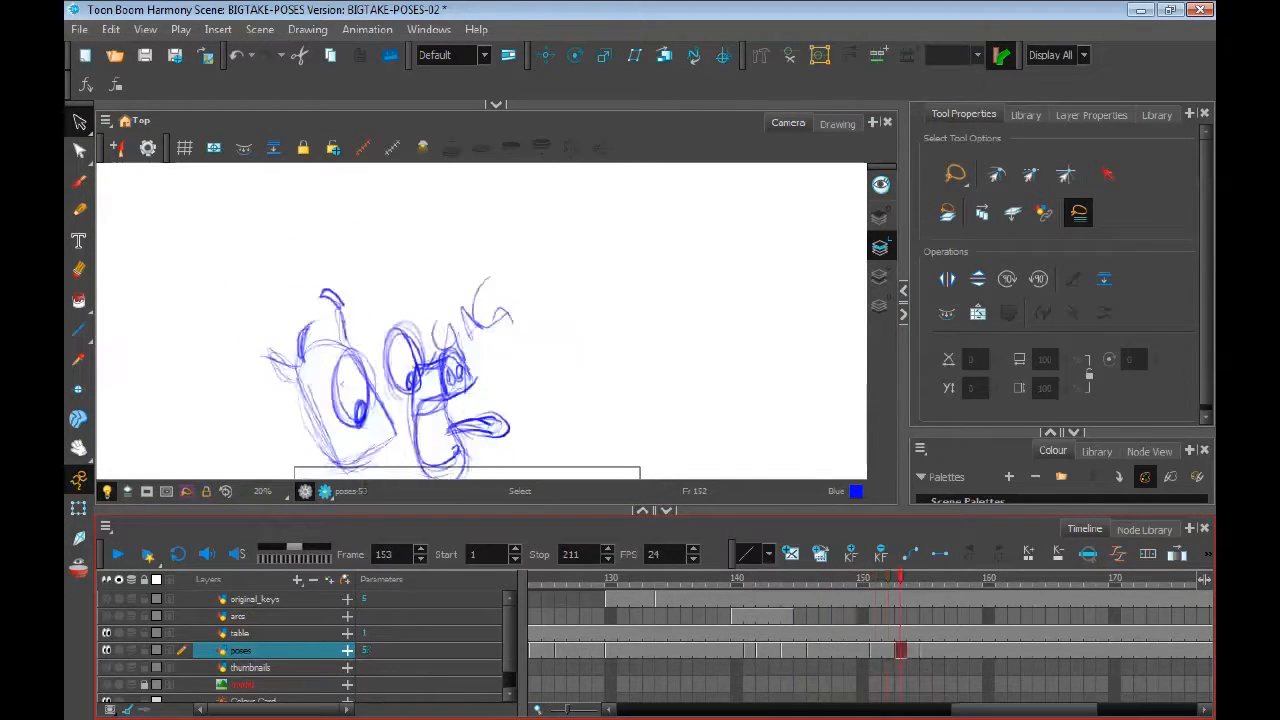
{"action": "key", "text": "comma"}
{"action": "key", "text": "comma"}
{"action": "key", "text": "comma"}
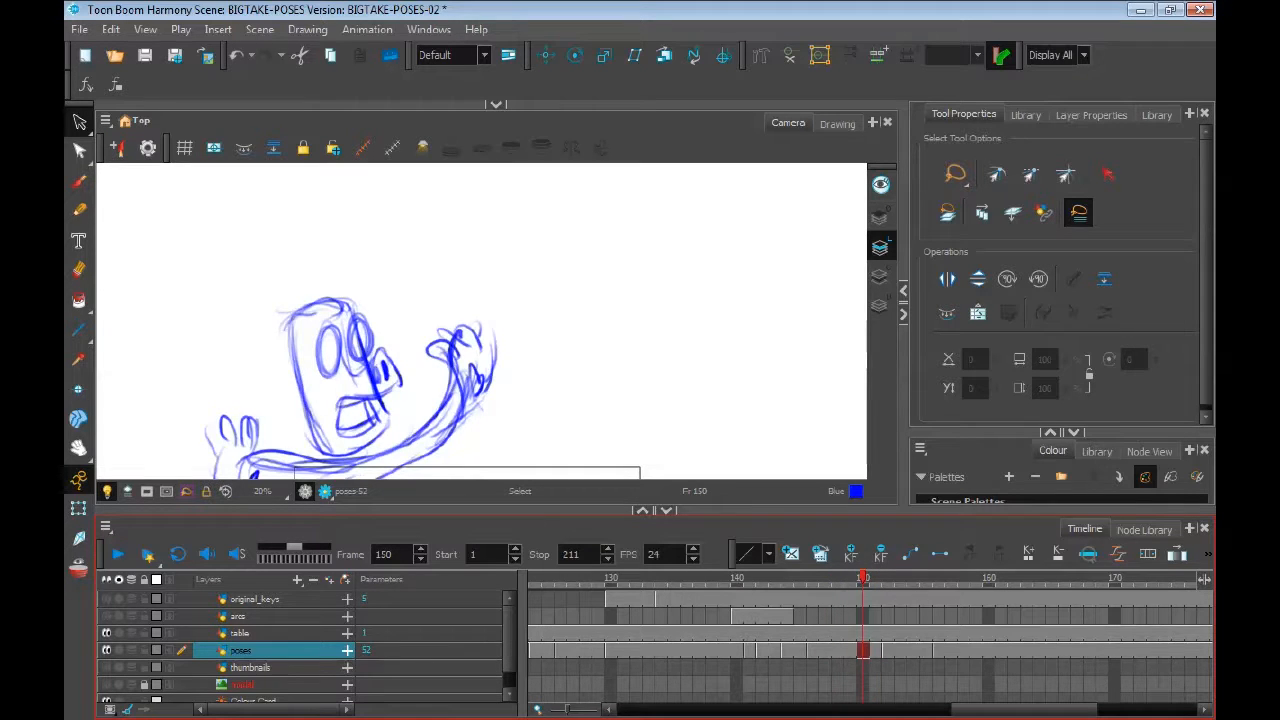
{"action": "key", "text": "period"}
Play back the animation from about frame 139 to the end to review the retimed take
{"action": "left_click", "coordinate": [726, 579]}
{"action": "left_click", "coordinate": [118, 554]}
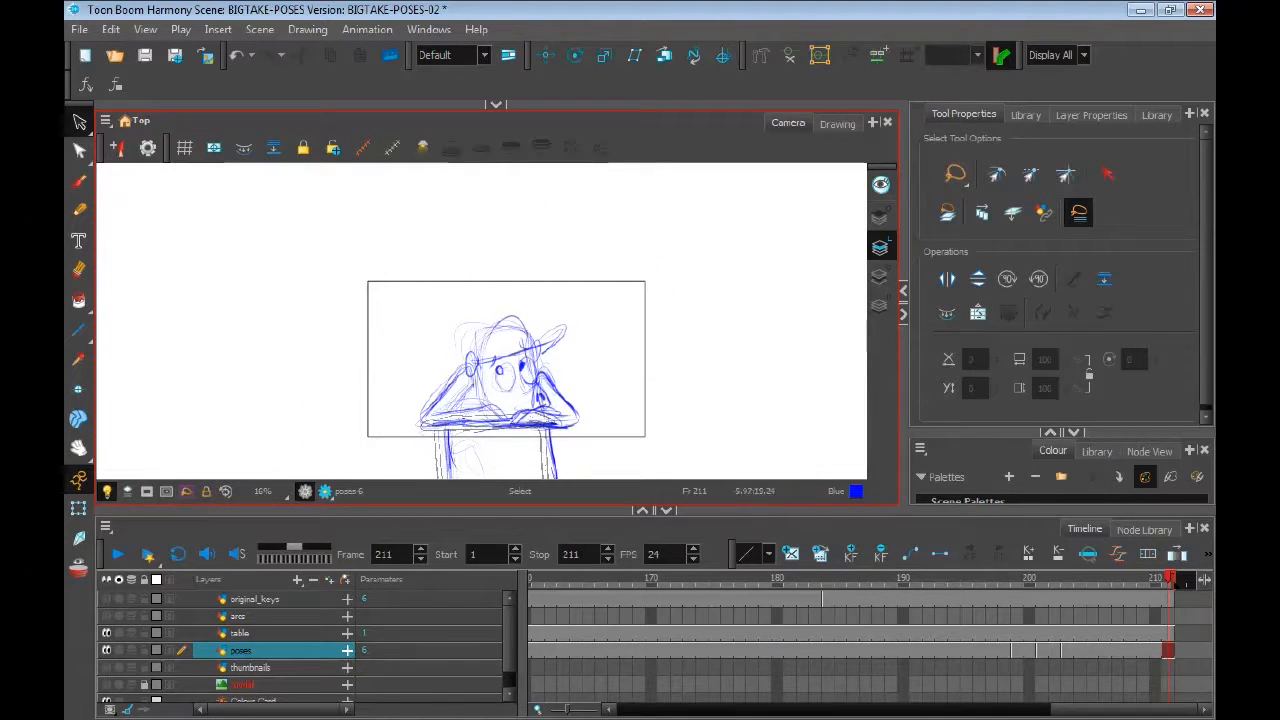
{"action": "left_click", "coordinate": [118, 554]}
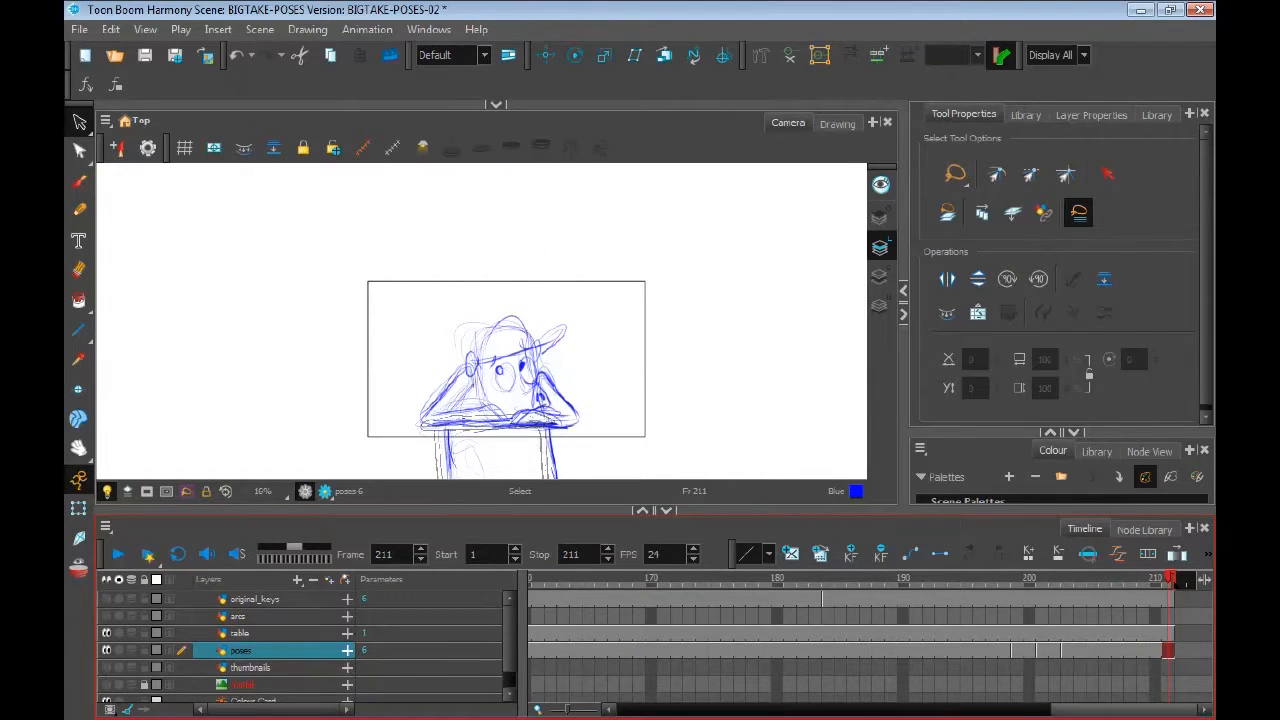
Go to frame 155, turn on onion skinning, solo the poses layer and enlarge the drawing area
{"action": "left_click_drag", "start_coordinate": [1125, 709], "coordinate": [1007, 709]}
{"action": "left_click_drag", "start_coordinate": [836, 579], "coordinate": [1012, 579]}
{"action": "key", "text": "alt+o"}
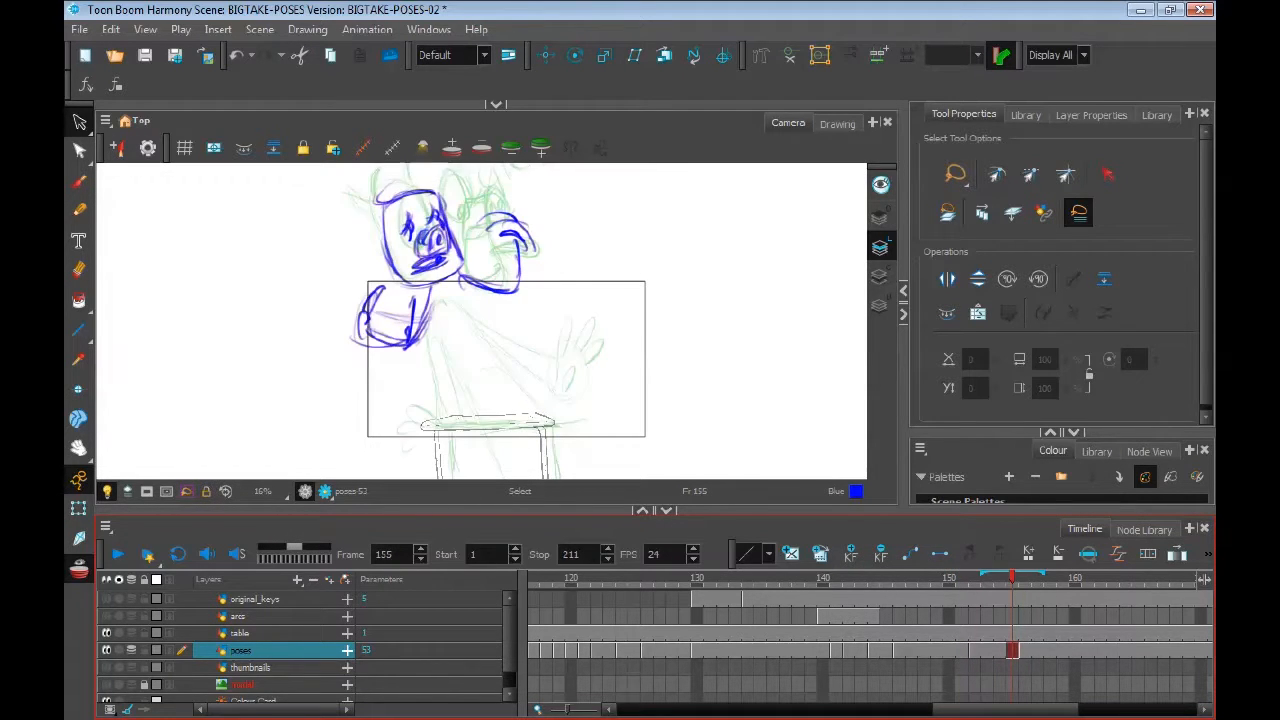
{"action": "left_click", "coordinate": [118, 650]}
{"action": "left_click", "coordinate": [666, 511]}
{"action": "left_click_drag", "start_coordinate": [440, 345], "coordinate": [398, 376]}
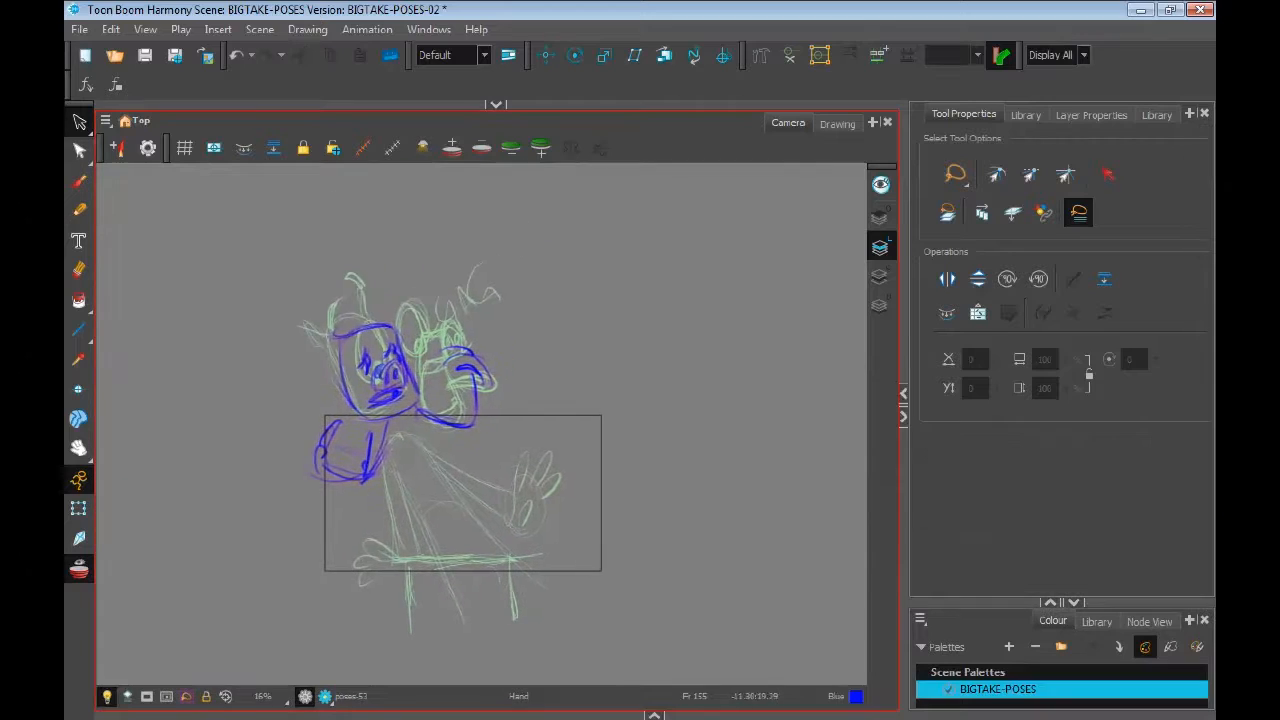
Sketch the shoulders, the leaning body and the waistline on frame 155, using the onion-skinned take pose as reference
{"action": "key", "text": "alt+b"}
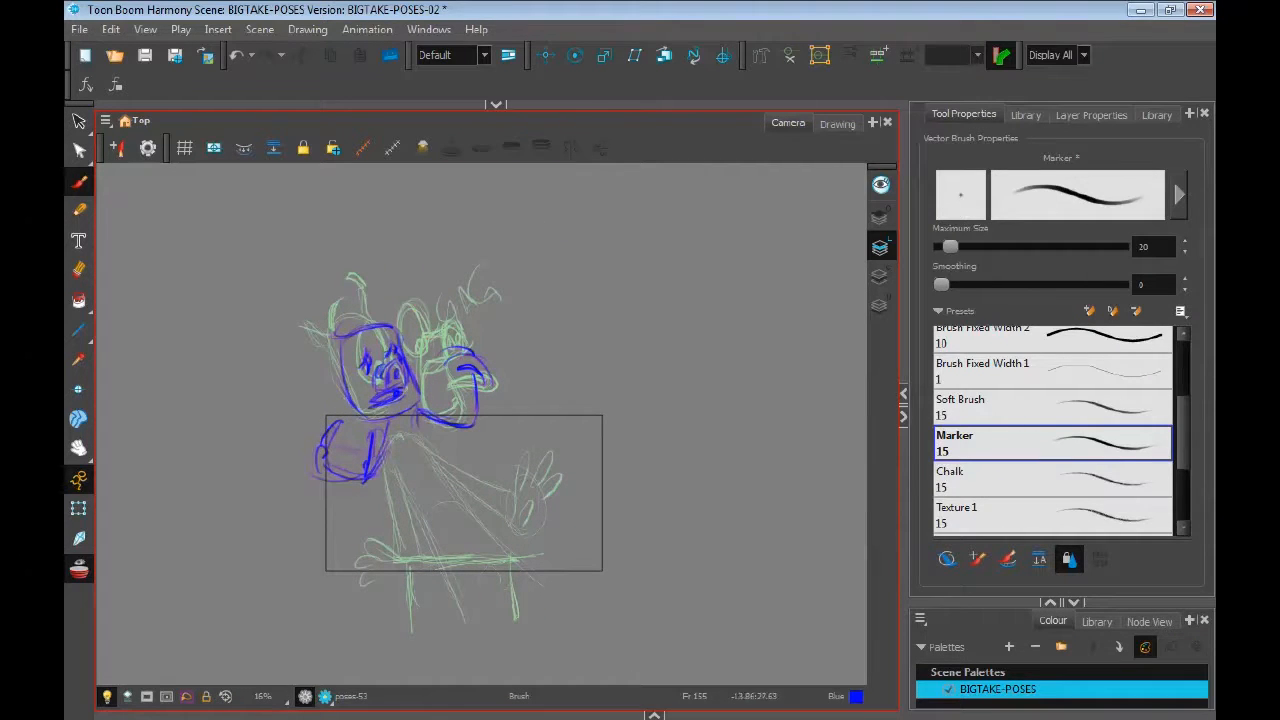
{"action": "left_click_drag", "start_coordinate": [372, 446], "coordinate": [458, 424]}
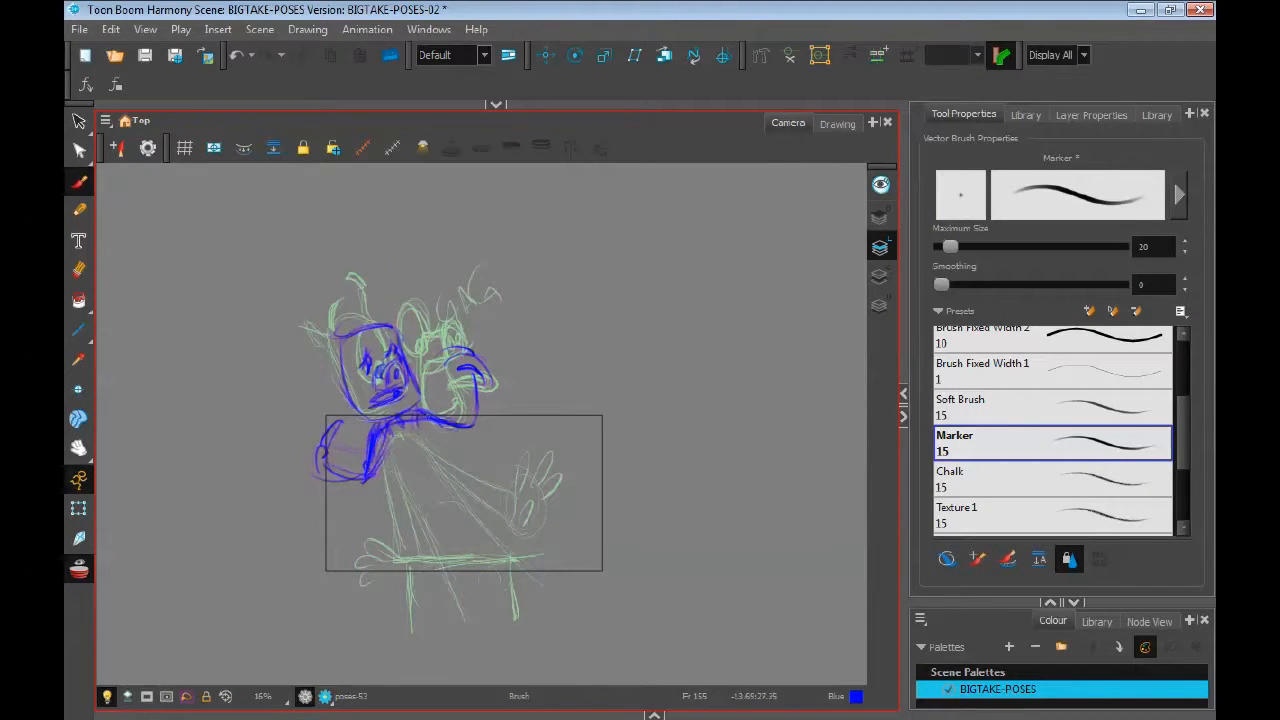
{"action": "left_click_drag", "start_coordinate": [412, 430], "coordinate": [476, 512]}
{"action": "left_click_drag", "start_coordinate": [388, 445], "coordinate": [454, 625]}
{"action": "left_click_drag", "start_coordinate": [415, 435], "coordinate": [536, 572]}
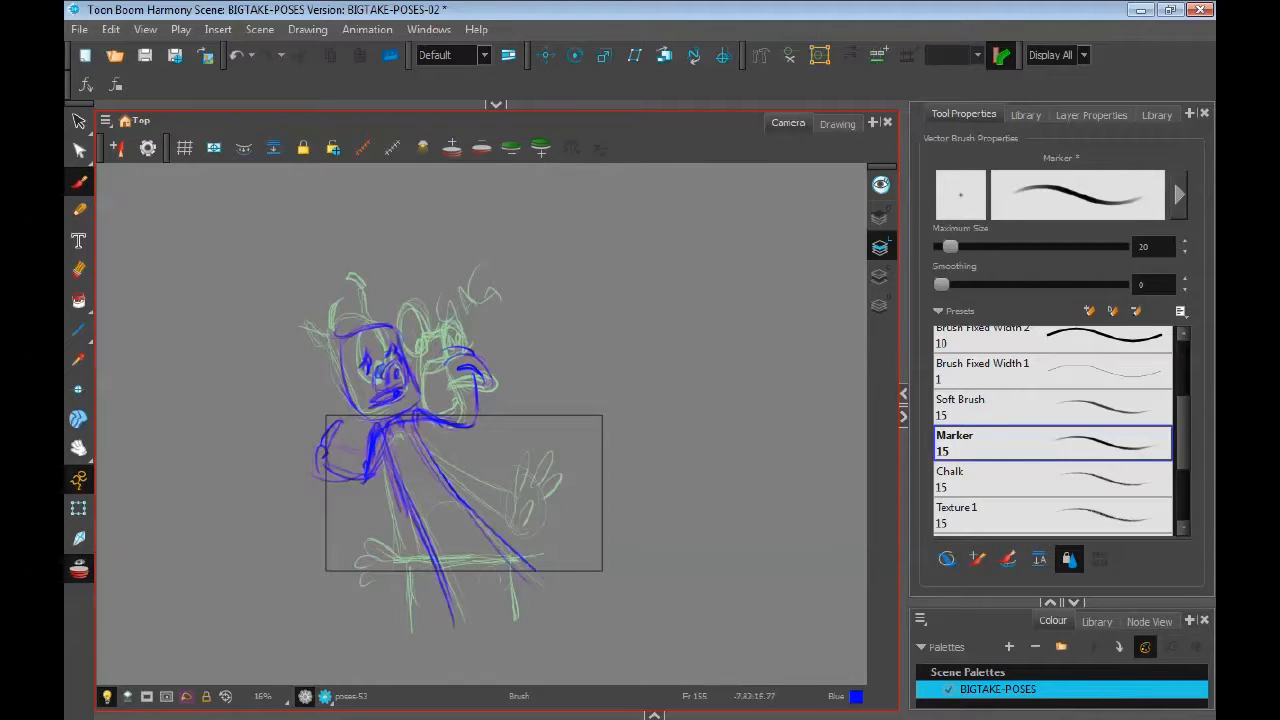
{"action": "left_click_drag", "start_coordinate": [414, 520], "coordinate": [460, 490]}
Add the second contour and hands to both bent arms on frame 155, and draw the ear beside the head on frame 146
{"action": "left_click_drag", "start_coordinate": [414, 446], "coordinate": [484, 382]}
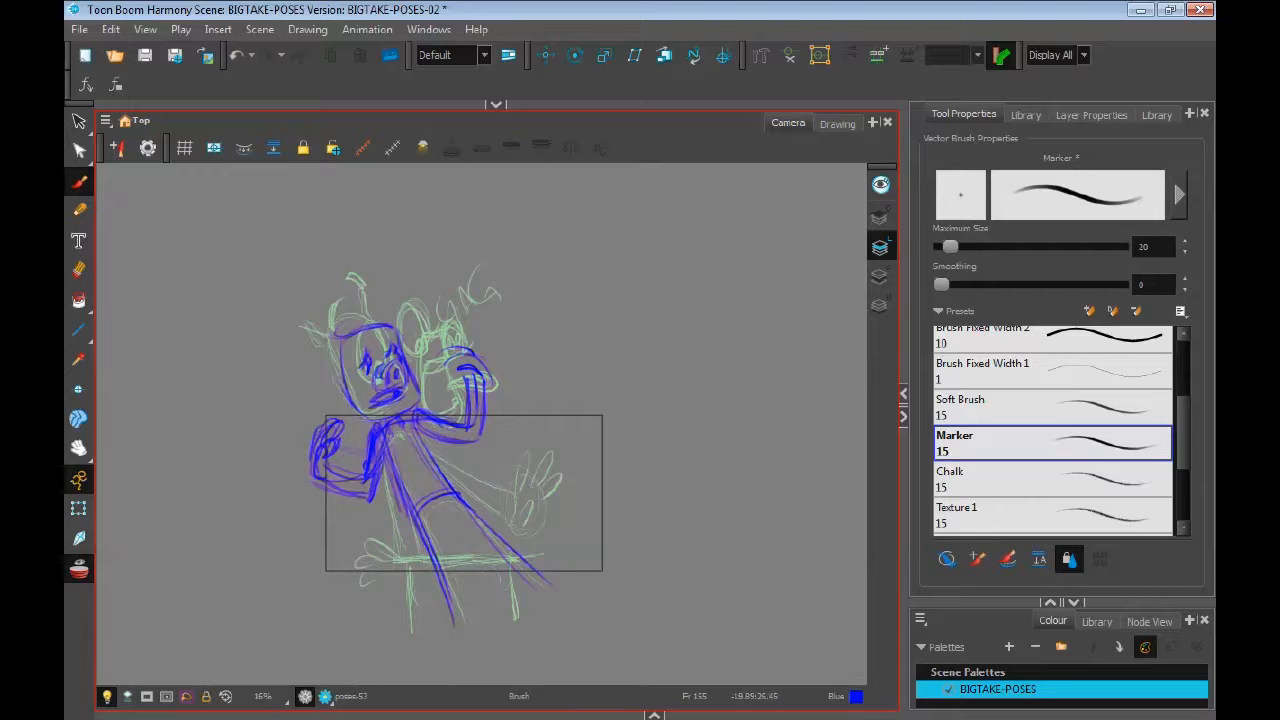
{"action": "left_click_drag", "start_coordinate": [322, 484], "coordinate": [364, 496]}
{"action": "mouse_move", "coordinate": [464, 380]}
{"action": "left_mouse_down"}
{"action": "mouse_move", "coordinate": [482, 370]}
{"action": "mouse_move", "coordinate": [470, 352]}
{"action": "left_mouse_up"}
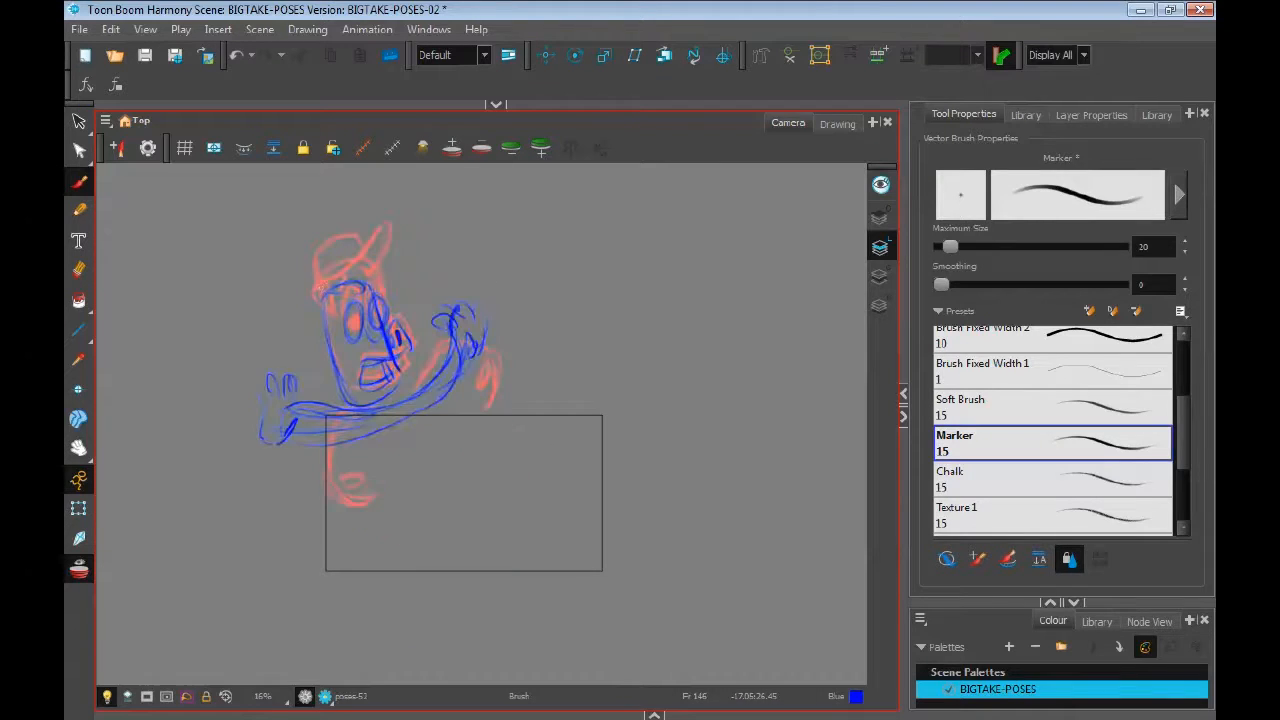
{"action": "left_click_drag", "start_coordinate": [306, 306], "coordinate": [305, 300]}
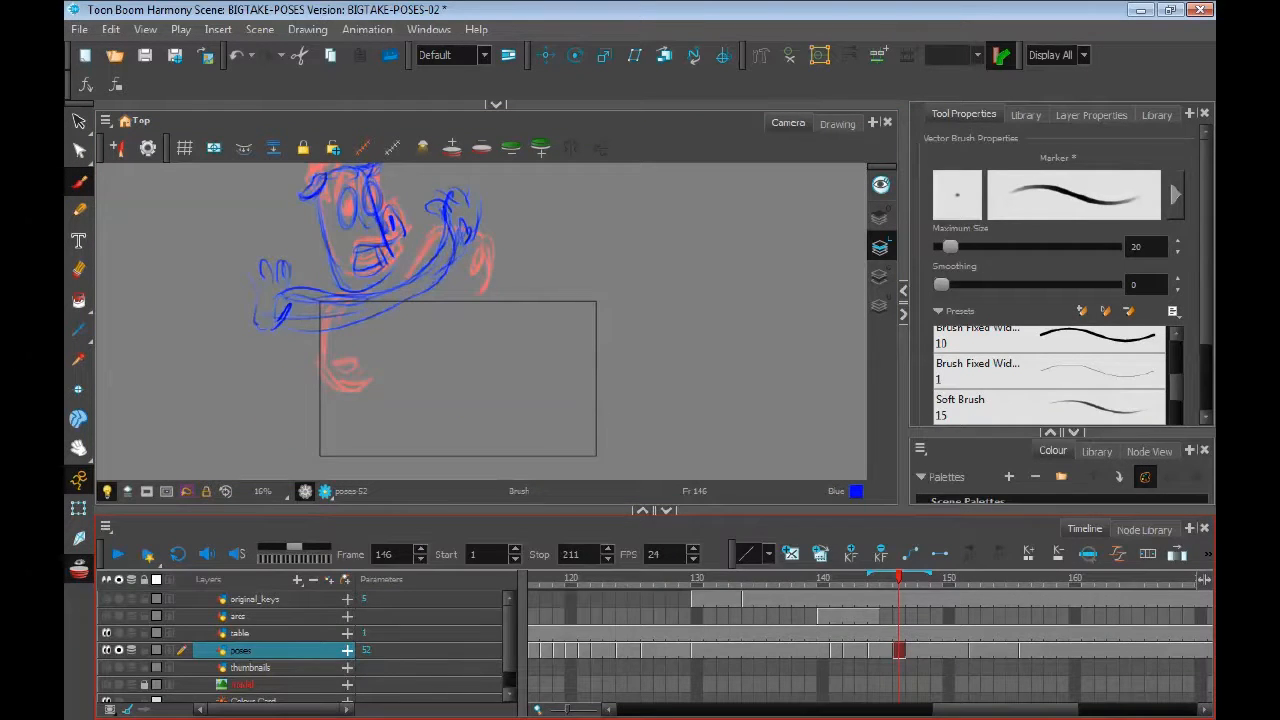
Add a vector drawing layer named hat and trace the character's cap on it at frame 145
{"action": "key", "text": "ctrl+r"}
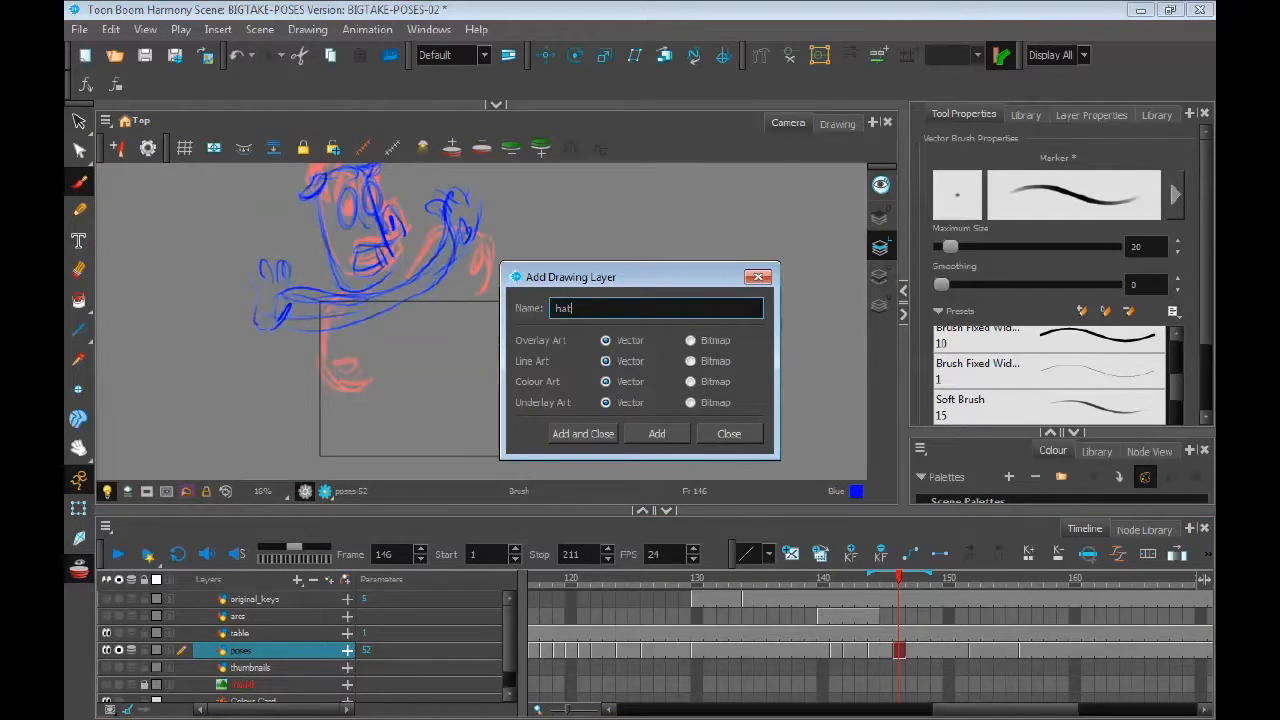
{"action": "key", "text": "Return"}
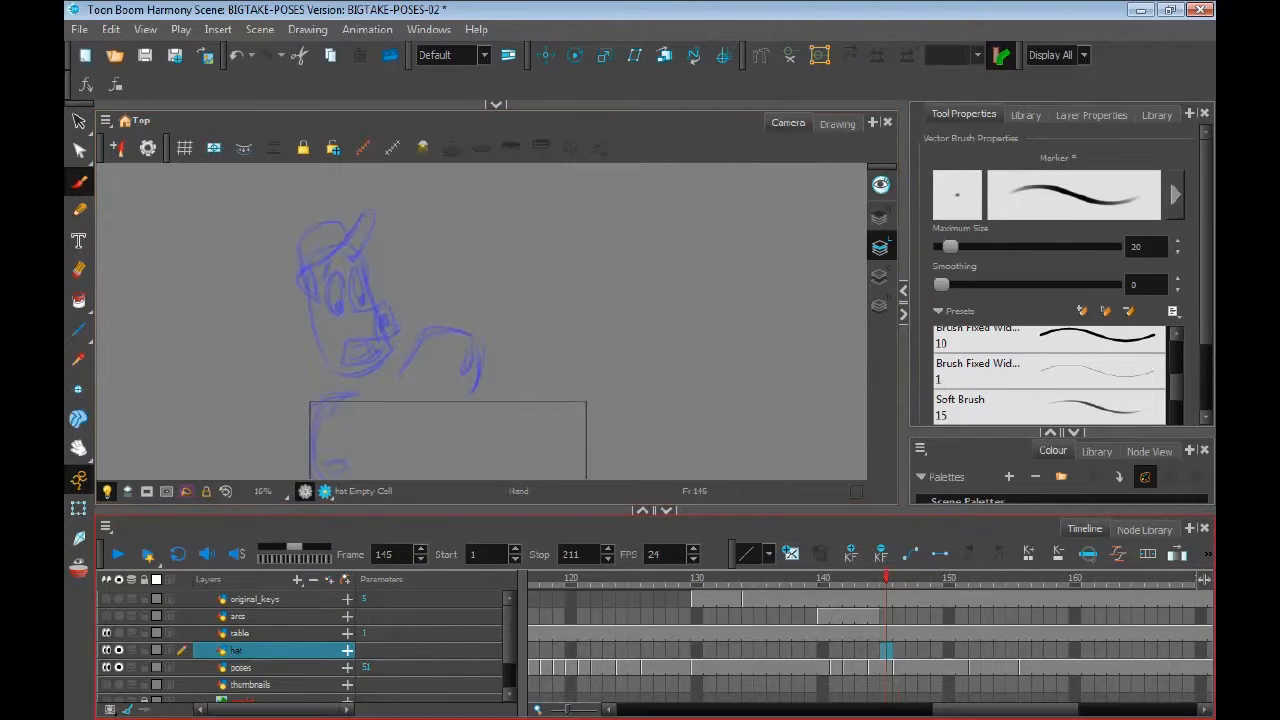
{"action": "left_click_drag", "start_coordinate": [300, 268], "coordinate": [358, 214]}
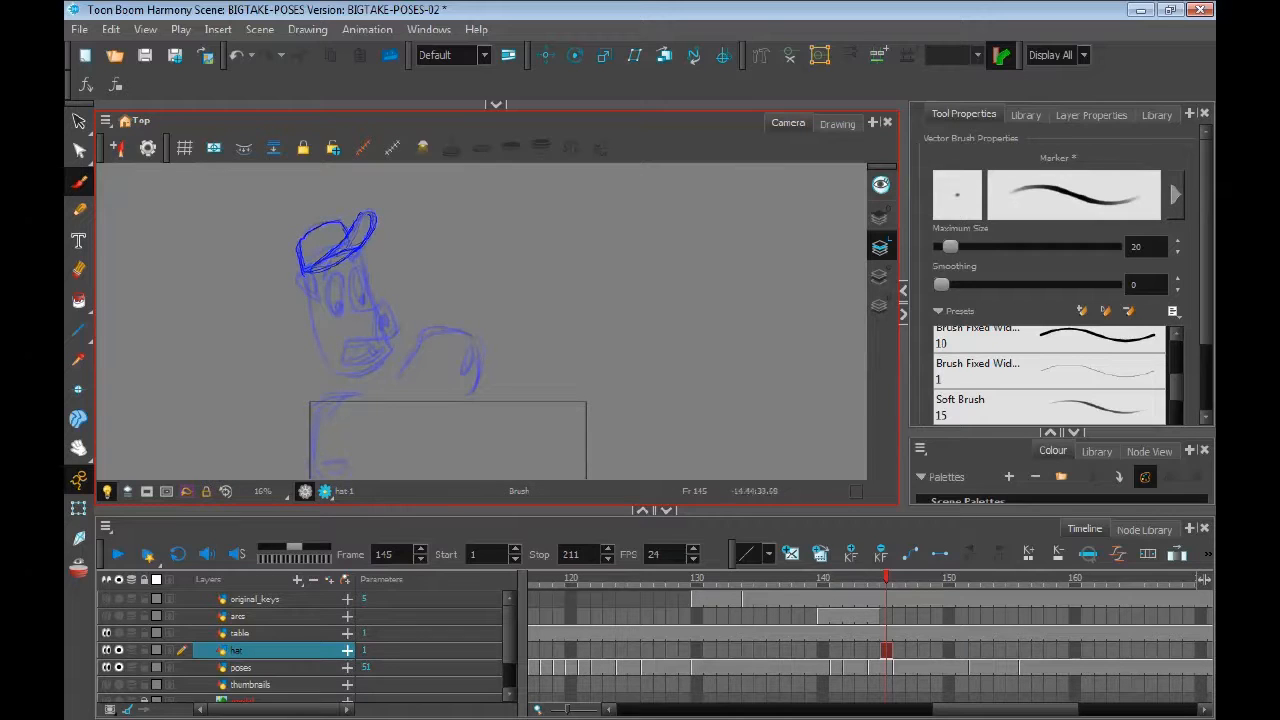
Draw the cap on the character's head on the hat layer at frame 156
{"action": "key", "text": "Return"}
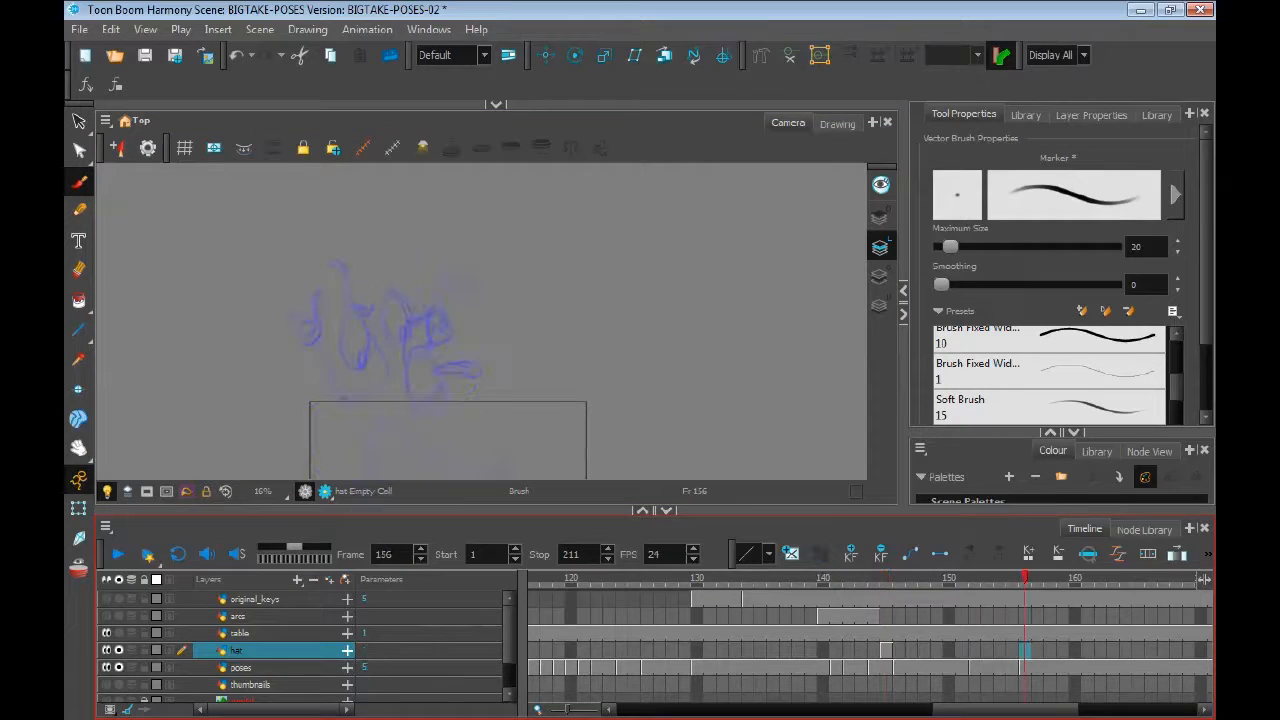
{"action": "left_click_drag", "start_coordinate": [321, 318], "coordinate": [324, 306]}
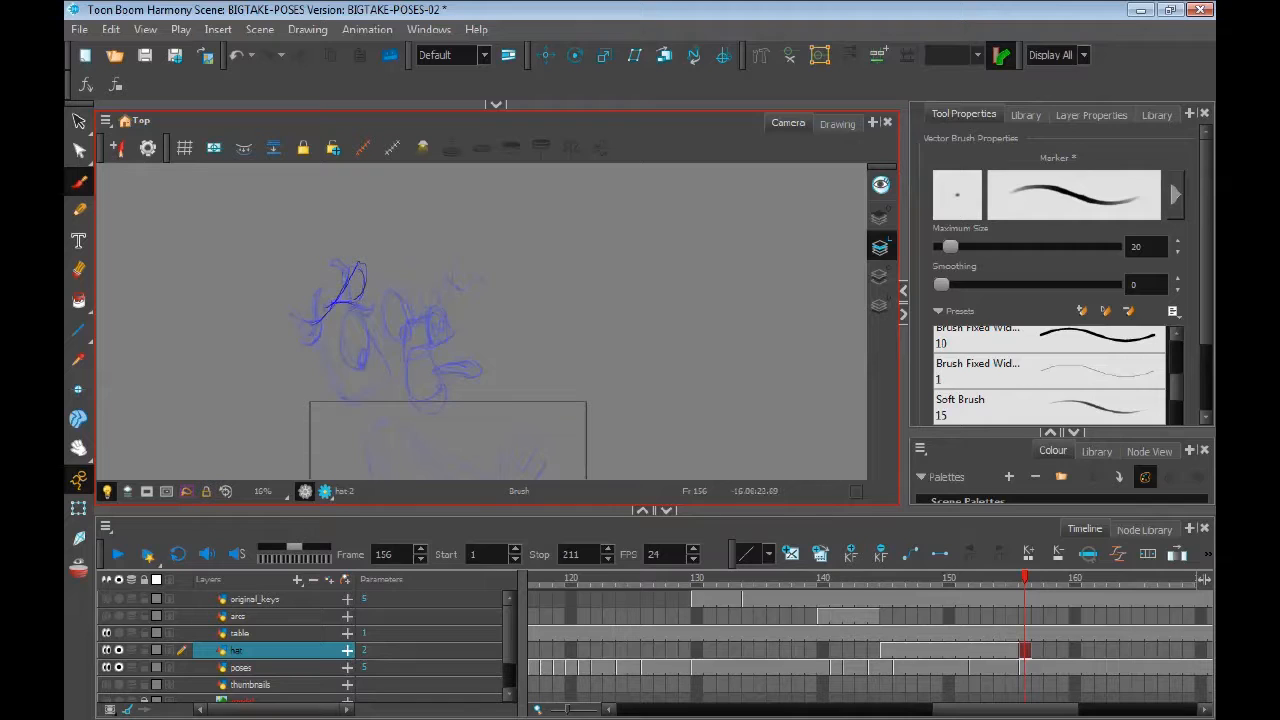
{"action": "left_click", "coordinate": [1024, 650]}
Draw the hat as a tall, narrow shape flying above the head at frame 147
{"action": "key", "text": "comma"}
{"action": "key", "text": "comma"}
{"action": "key", "text": "comma"}
{"action": "key", "text": "comma"}
{"action": "key", "text": "comma"}
{"action": "key", "text": "comma"}
{"action": "key", "text": "comma"}
{"action": "key", "text": "comma"}
{"action": "key", "text": "comma"}
{"action": "key", "text": "comma"}
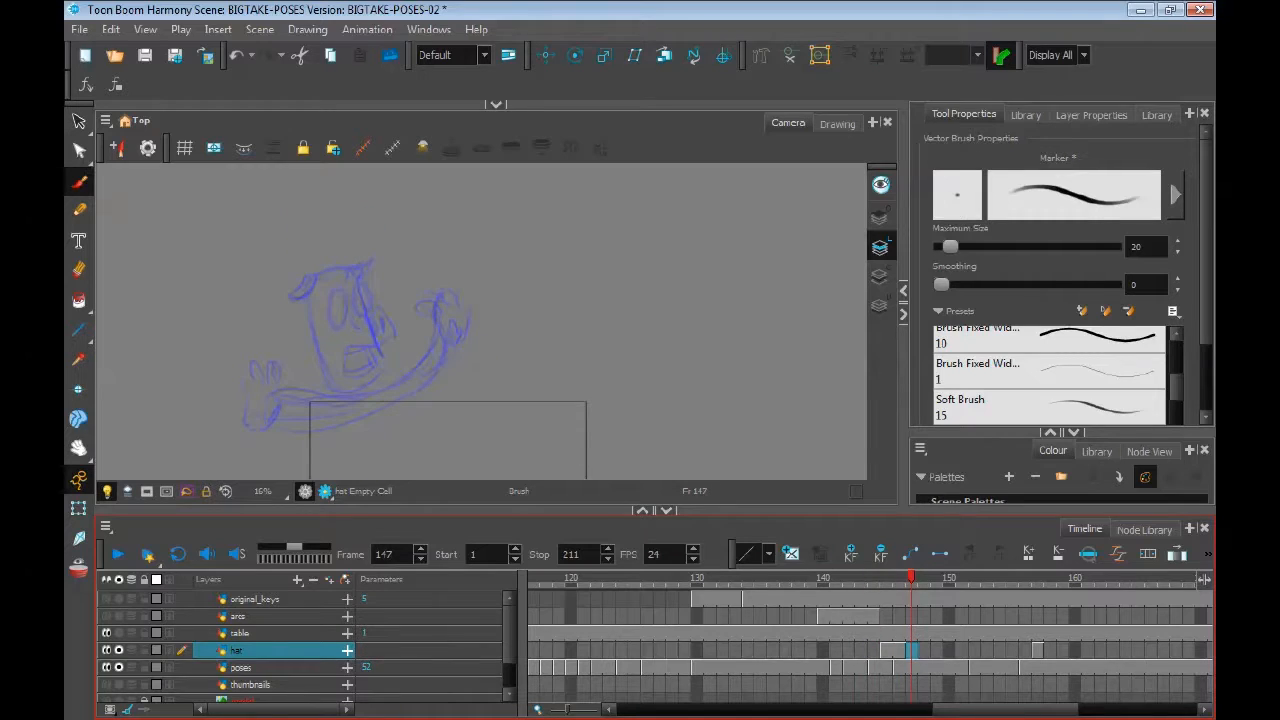
{"action": "key", "text": "comma"}
{"action": "key", "text": "period"}
{"action": "left_click_drag", "start_coordinate": [314, 217], "coordinate": [315, 255]}
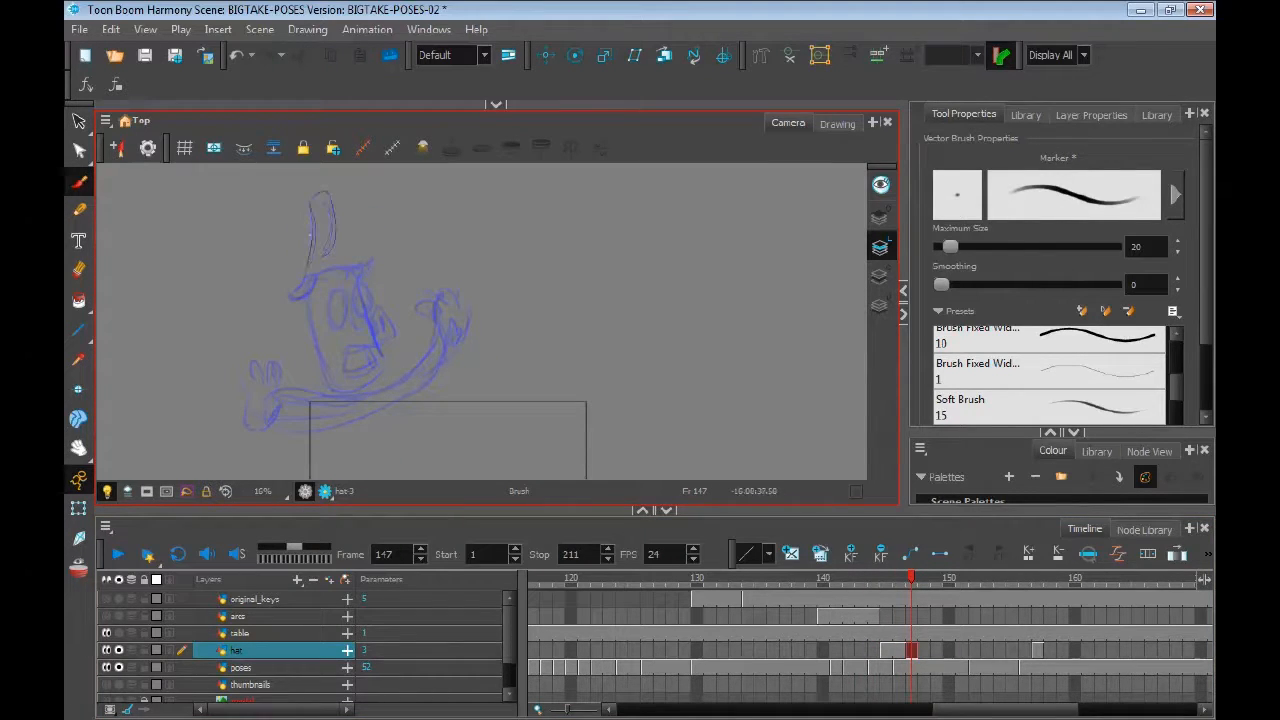
Compare the preceding hat drawings and draw the cap tilting back above the head at frame 149
{"action": "left_click", "coordinate": [924, 650]}
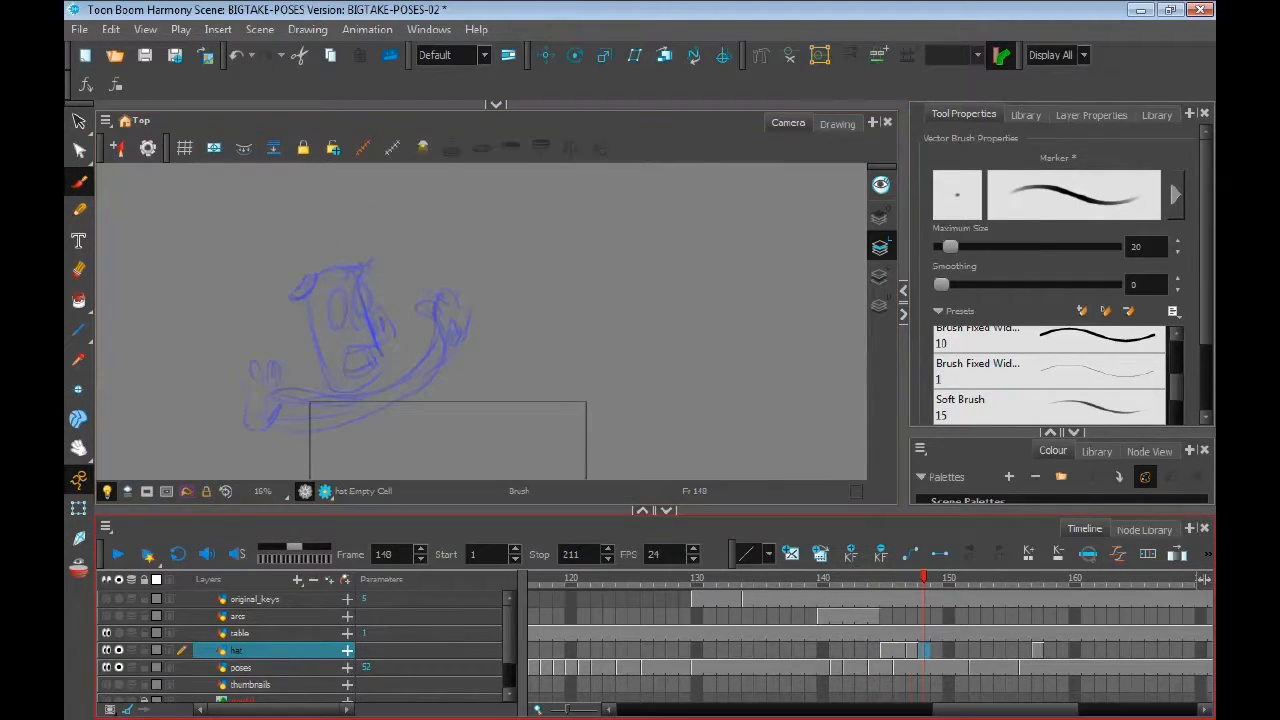
{"action": "key", "text": "comma"}
{"action": "key", "text": "comma"}
{"action": "key", "text": "period"}
{"action": "key", "text": "period"}
{"action": "key", "text": "comma"}
{"action": "key", "text": "comma"}
{"action": "key", "text": "period"}
{"action": "key", "text": "period"}
{"action": "left_click_drag", "start_coordinate": [306, 280], "coordinate": [306, 278]}
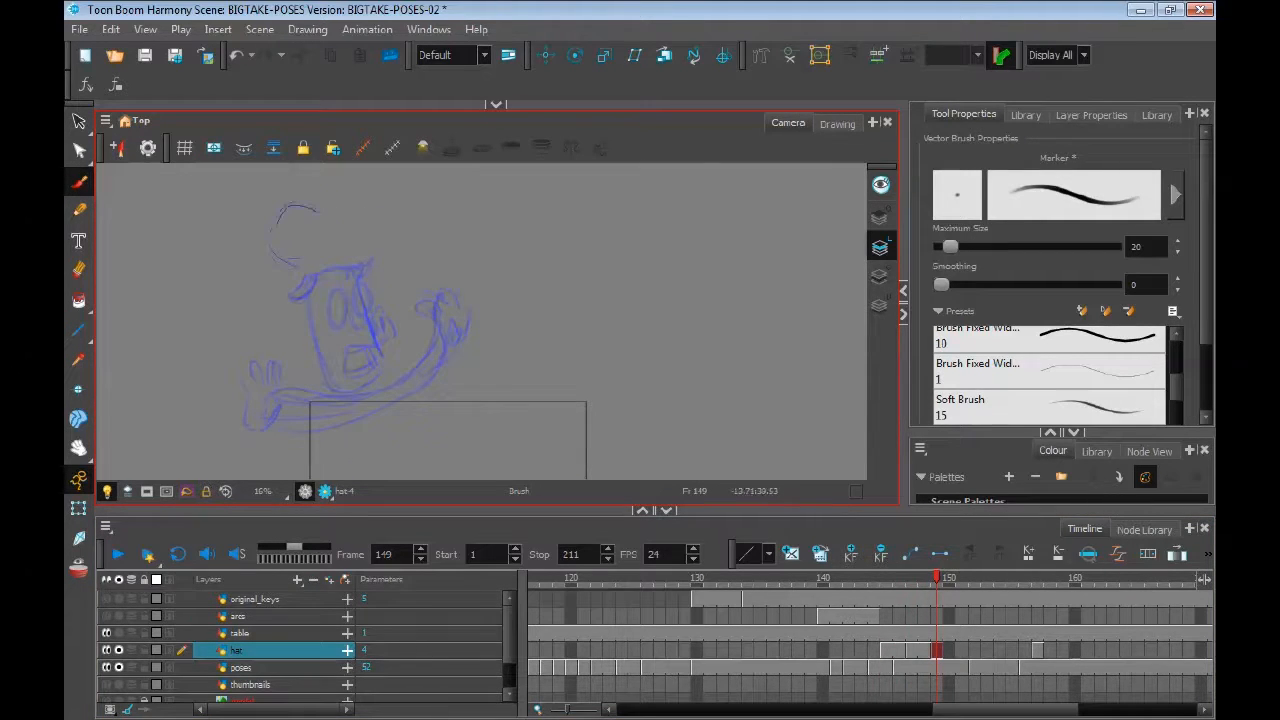
Draw the hat stretched above the head at frame 151 and the cap with its raised brim at frame 153
{"action": "left_click", "coordinate": [948, 650]}
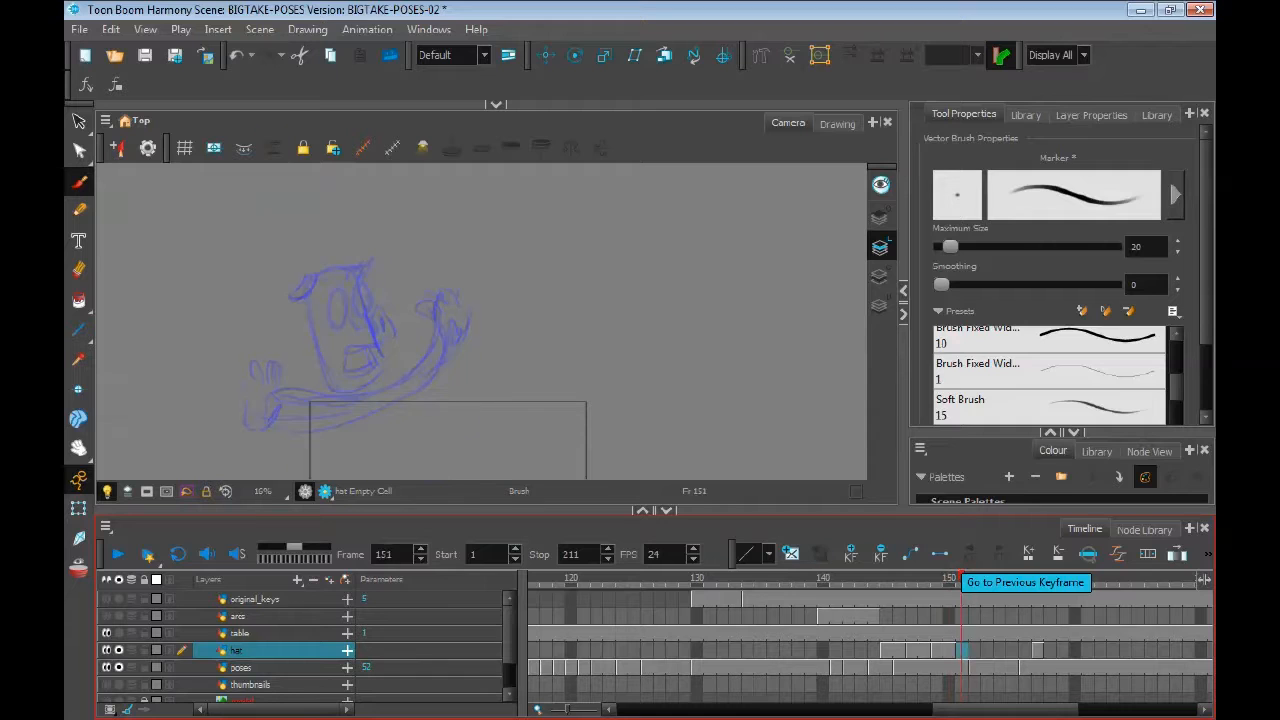
{"action": "key", "text": "period"}
{"action": "left_click_drag", "start_coordinate": [336, 205], "coordinate": [297, 265]}
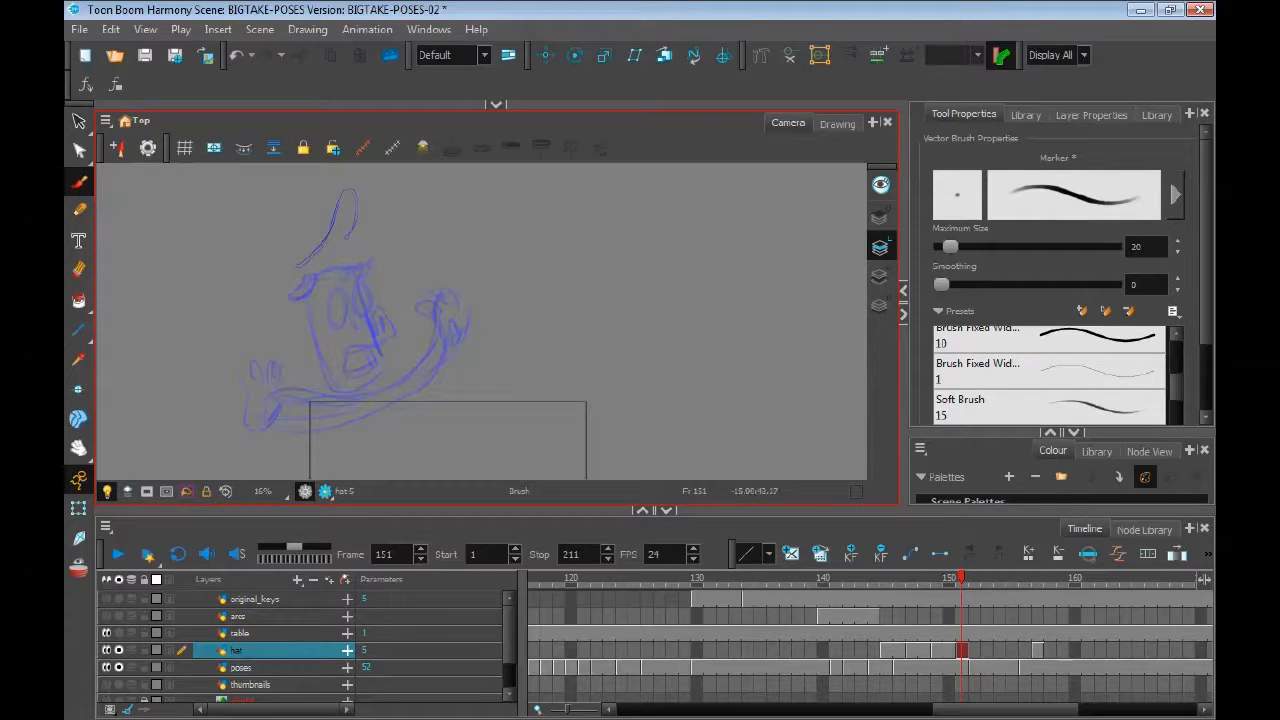
{"action": "key", "text": "period"}
{"action": "key", "text": "comma"}
{"action": "key", "text": "period"}
{"action": "key", "text": "period"}
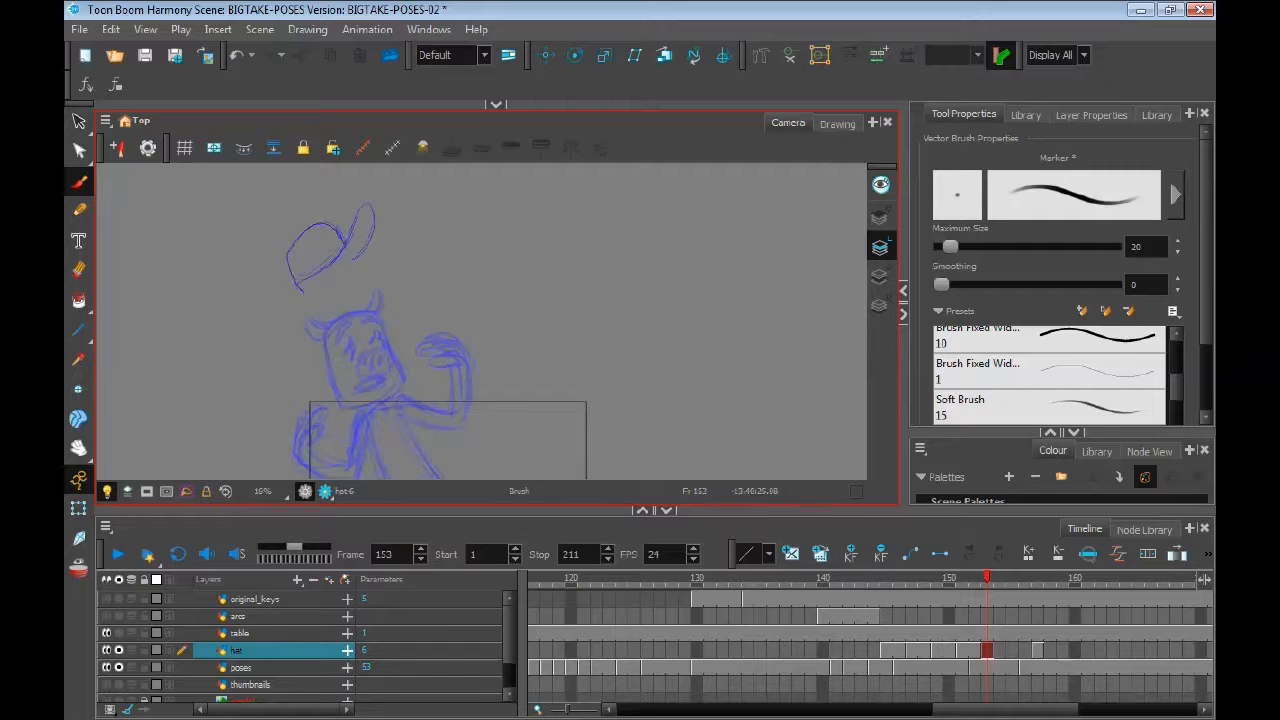
Turn on onion skinning for the hat layer and draw the falling cap's in-between at frame 155
{"action": "key", "text": "period"}
{"action": "key", "text": "F5"}
{"action": "key", "text": "period"}
{"action": "key", "text": "period"}
{"action": "key", "text": "comma"}
{"action": "key", "text": "alt+o"}
{"action": "left_click_drag", "start_coordinate": [323, 245], "coordinate": [300, 288]}
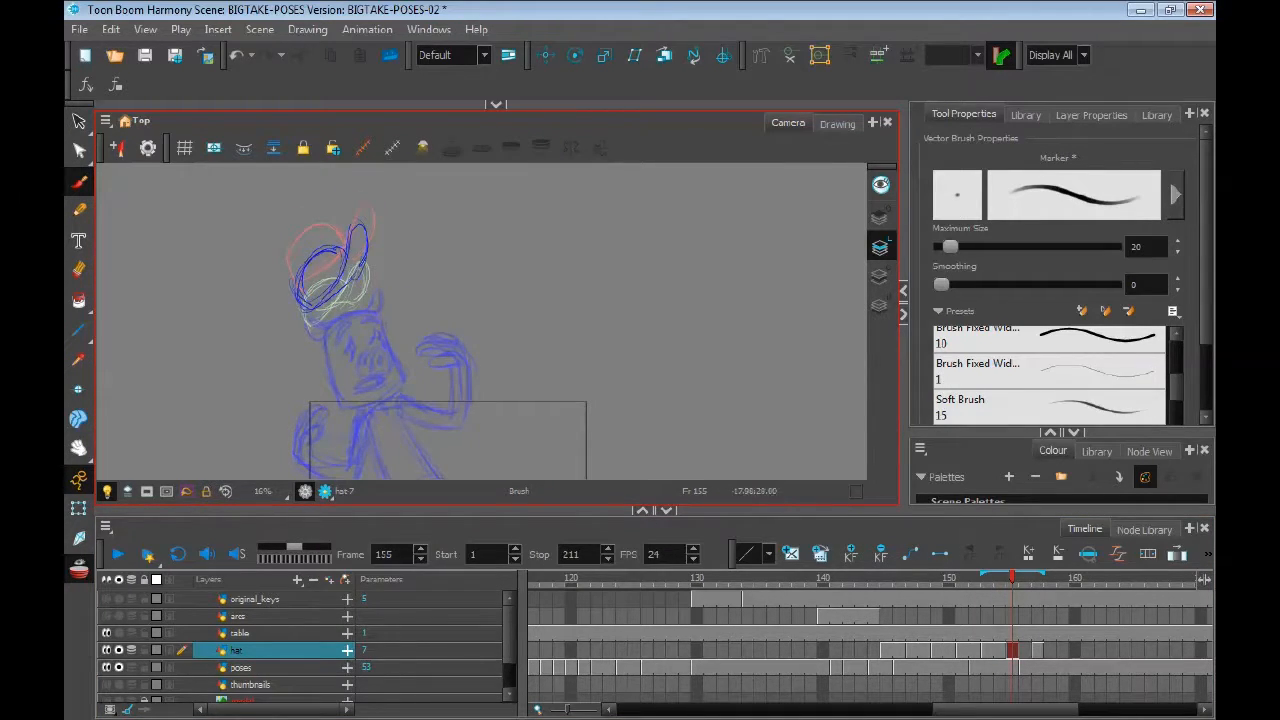
Extend the exposure of the final cap drawing on the hat layer to frame 198
{"action": "key", "text": "Return"}
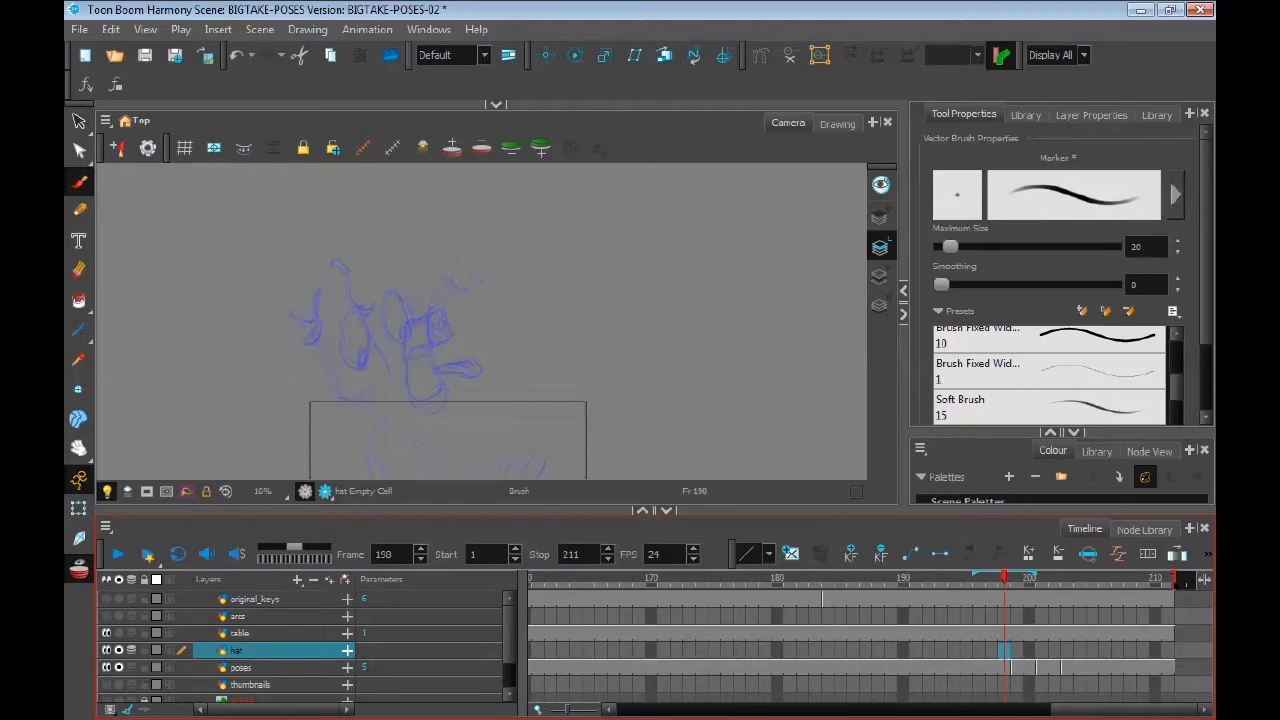
{"action": "key", "text": "F5"}
{"action": "key", "text": "period"}
Zoom out to the whole camera frame and play the scene in a loop to review the hat animation
{"action": "left_click_drag", "start_coordinate": [1017, 578], "coordinate": [591, 578]}
{"action": "left_click", "coordinate": [119, 554]}
{"action": "key", "text": "alt+s"}
{"action": "key", "text": "shift+m"}
{"action": "key", "text": "2"}
{"action": "left_click", "coordinate": [119, 554]}
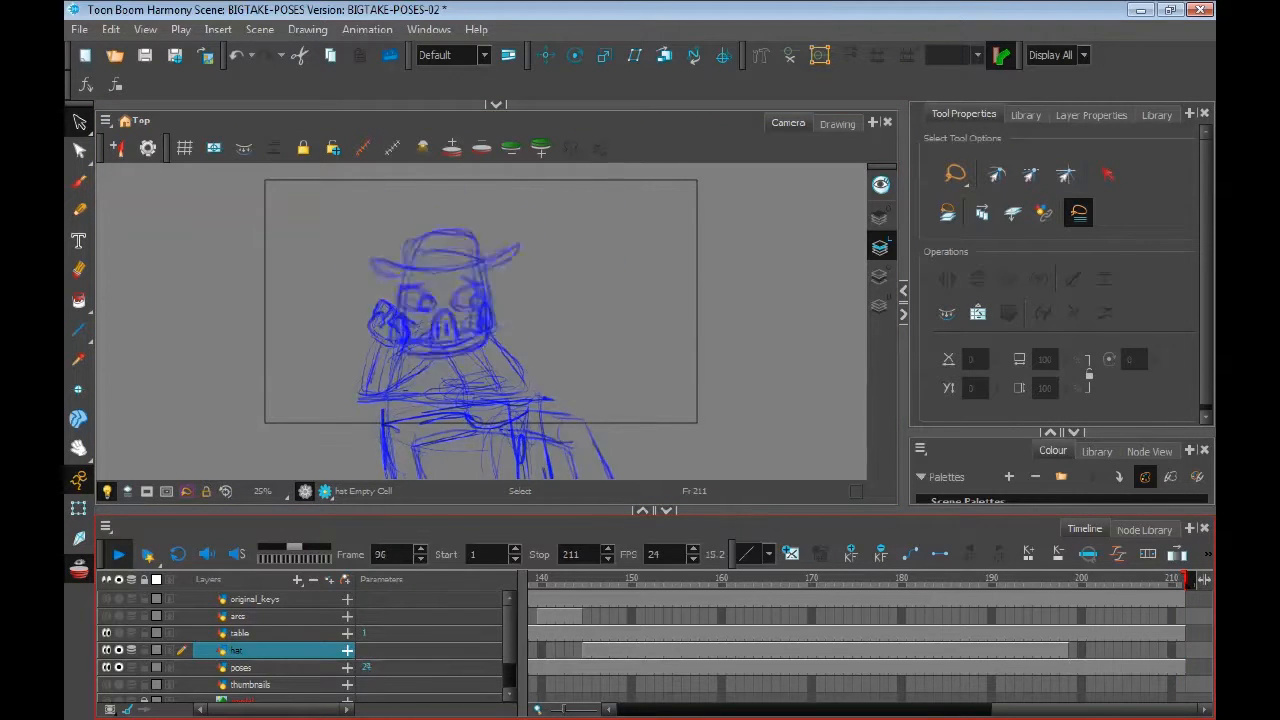
{"action": "left_click", "coordinate": [119, 554]}
{"action": "key", "text": "2"}
{"action": "left_click", "coordinate": [147, 555]}
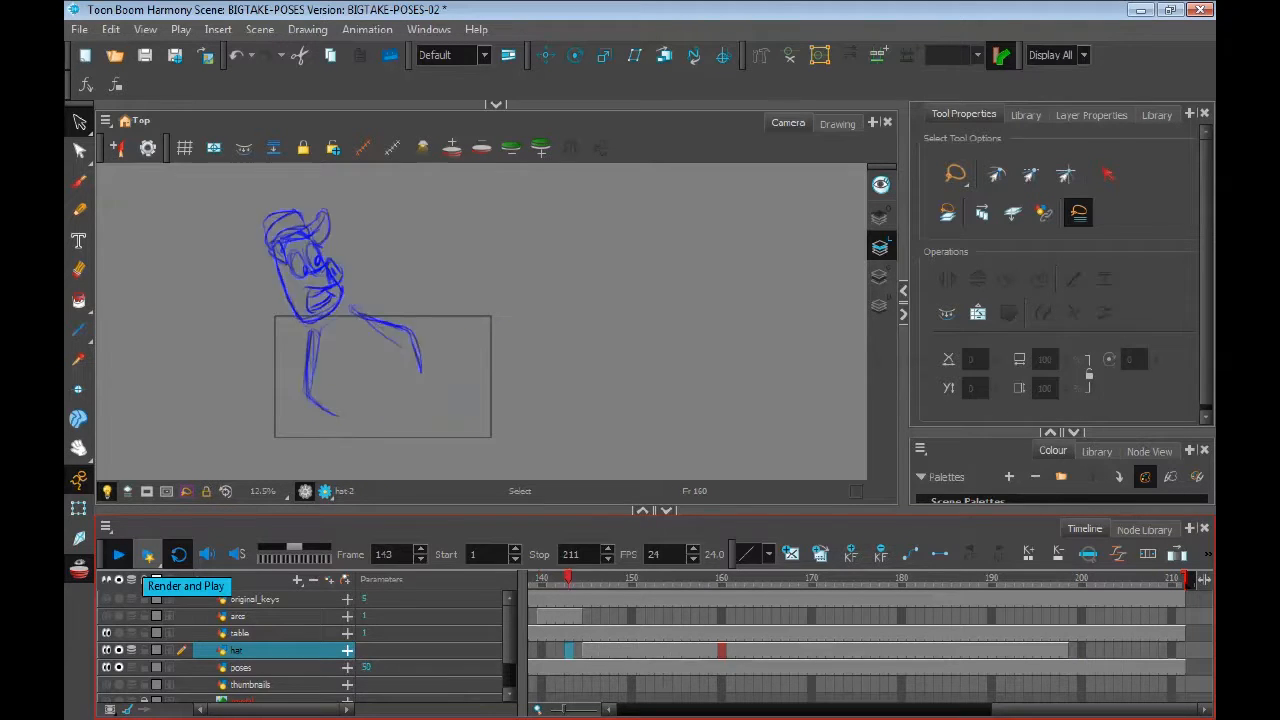
{"action": "left_click", "coordinate": [118, 554]}
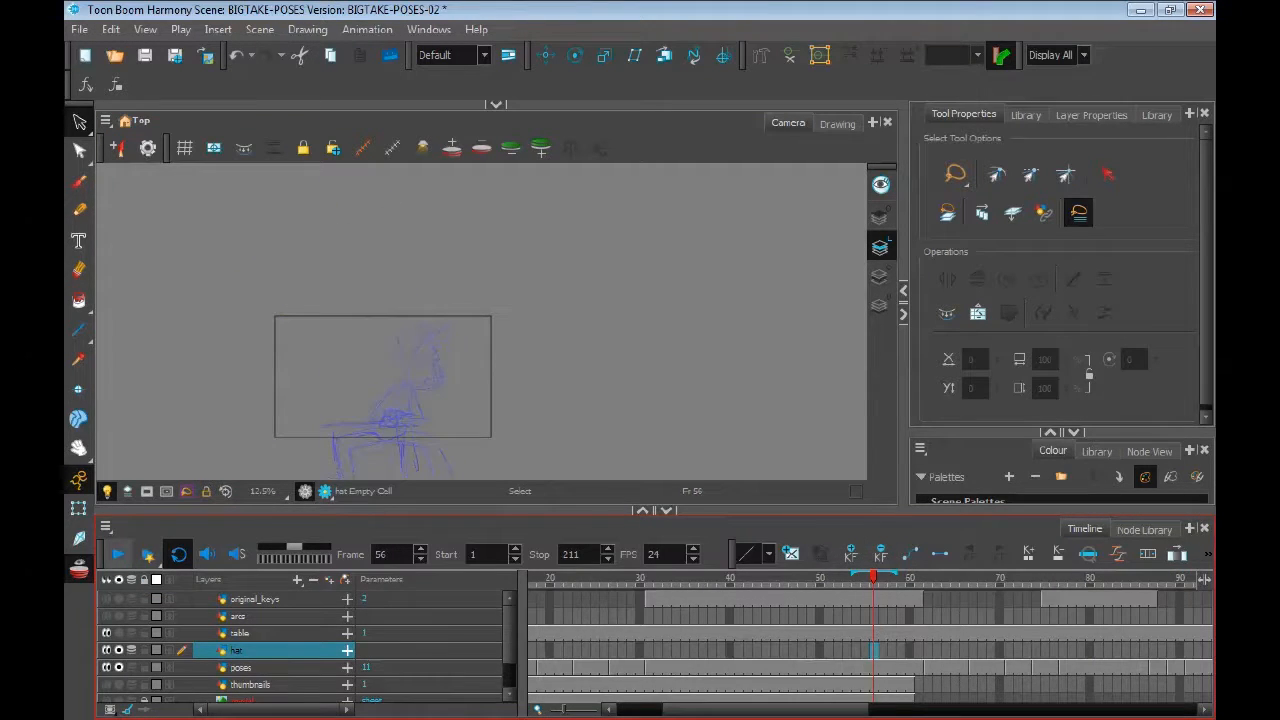
{"action": "left_click", "coordinate": [118, 554]}
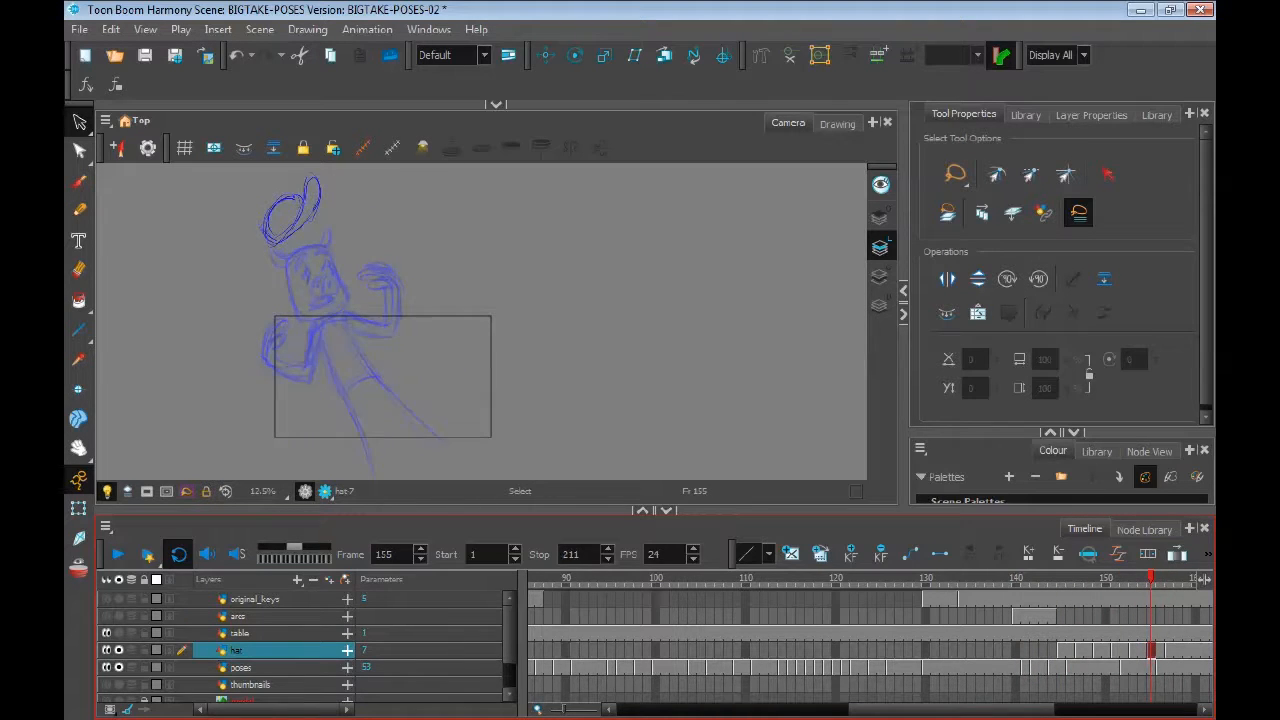
Delete the hat and poses exposures at frame 198
{"action": "key", "text": "comma"}
{"action": "left_click_drag", "start_coordinate": [972, 709], "coordinate": [1094, 709]}
{"action": "key", "text": "comma"}
{"action": "key", "text": "Delete"}
{"action": "left_click", "coordinate": [1063, 667]}
{"action": "key", "text": "Delete"}
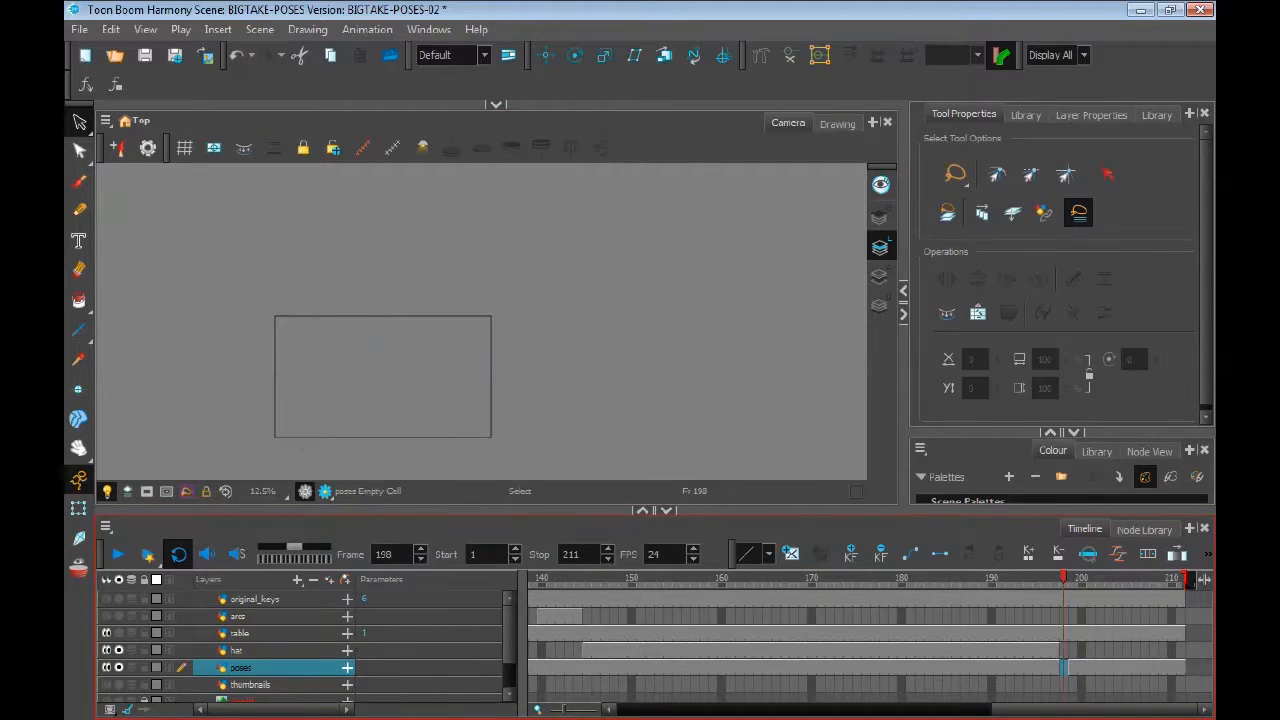
Try to copy the take pose from frame 197 to frame 198 and shift its eyes and mouth forward
{"action": "key", "text": "comma"}
{"action": "left_click_drag", "start_coordinate": [235, 197], "coordinate": [257, 185]}
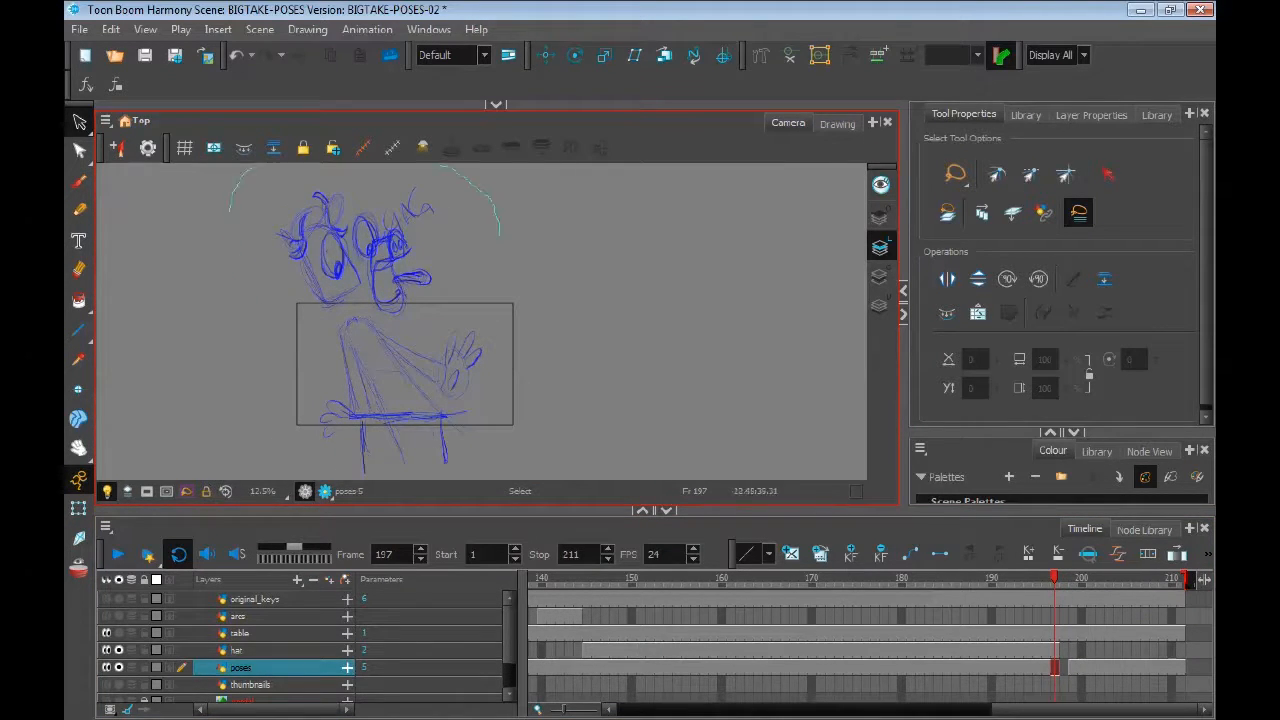
{"action": "key", "text": "ctrl+a"}
{"action": "key", "text": "ctrl+c"}
{"action": "left_click", "coordinate": [1063, 667]}
{"action": "key", "text": "ctrl+v"}
{"action": "left_click_drag", "start_coordinate": [309, 202], "coordinate": [309, 240]}
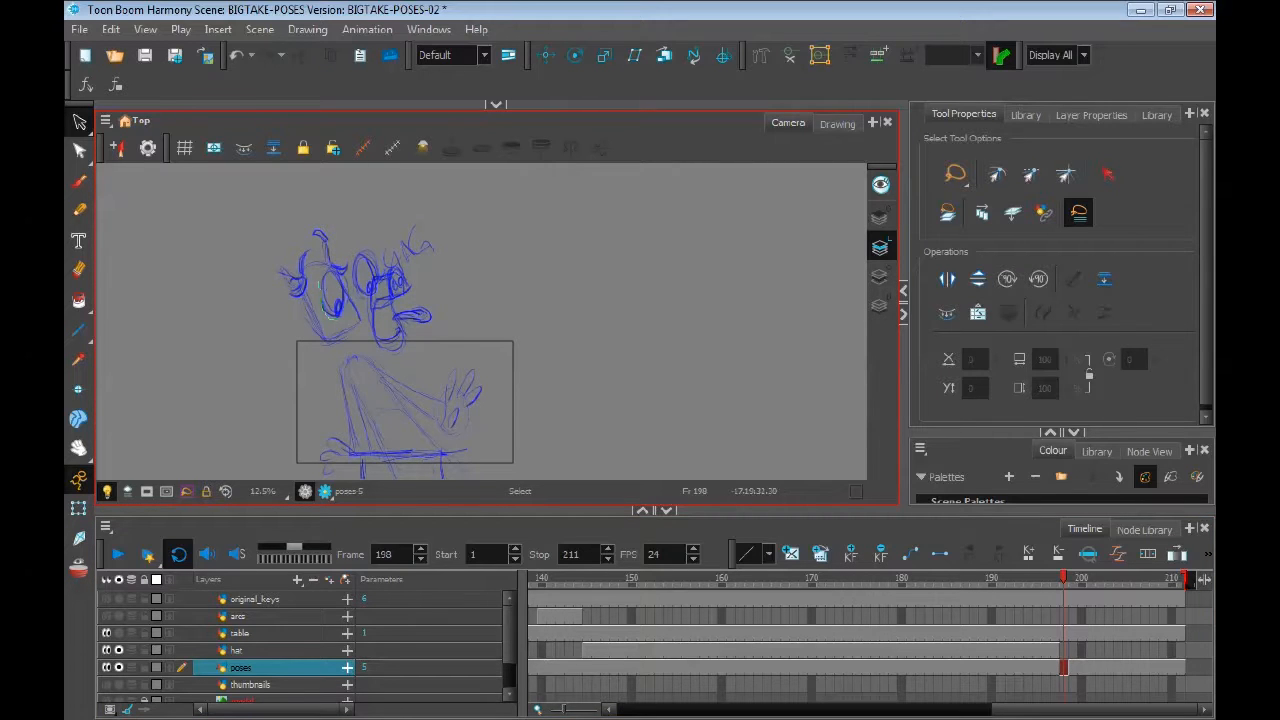
{"action": "left_click_drag", "start_coordinate": [328, 283], "coordinate": [325, 290]}
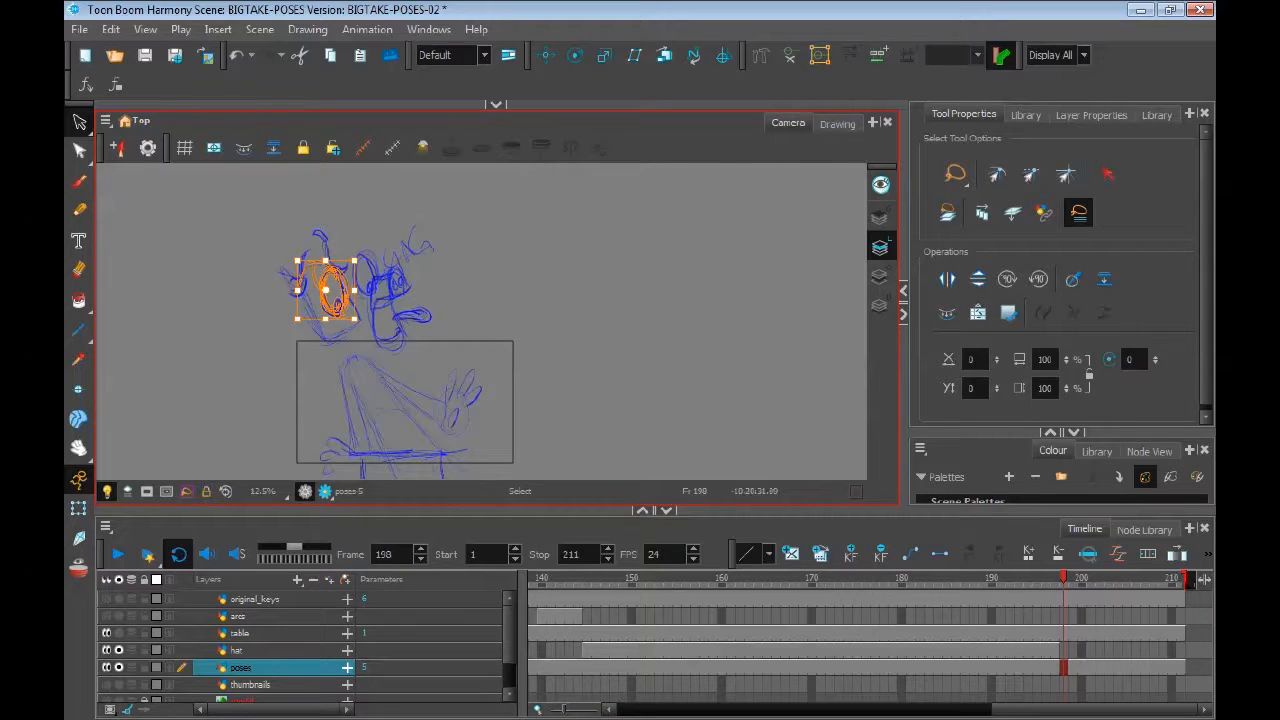
{"action": "left_click_drag", "start_coordinate": [444, 306], "coordinate": [384, 342]}
{"action": "mouse_move", "coordinate": [390, 290]}
{"action": "left_mouse_down"}
{"action": "mouse_move", "coordinate": [442, 302]}
{"action": "mouse_move", "coordinate": [413, 320]}
{"action": "mouse_move", "coordinate": [434, 313]}
{"action": "left_mouse_up"}
{"action": "left_click", "coordinate": [1063, 667]}
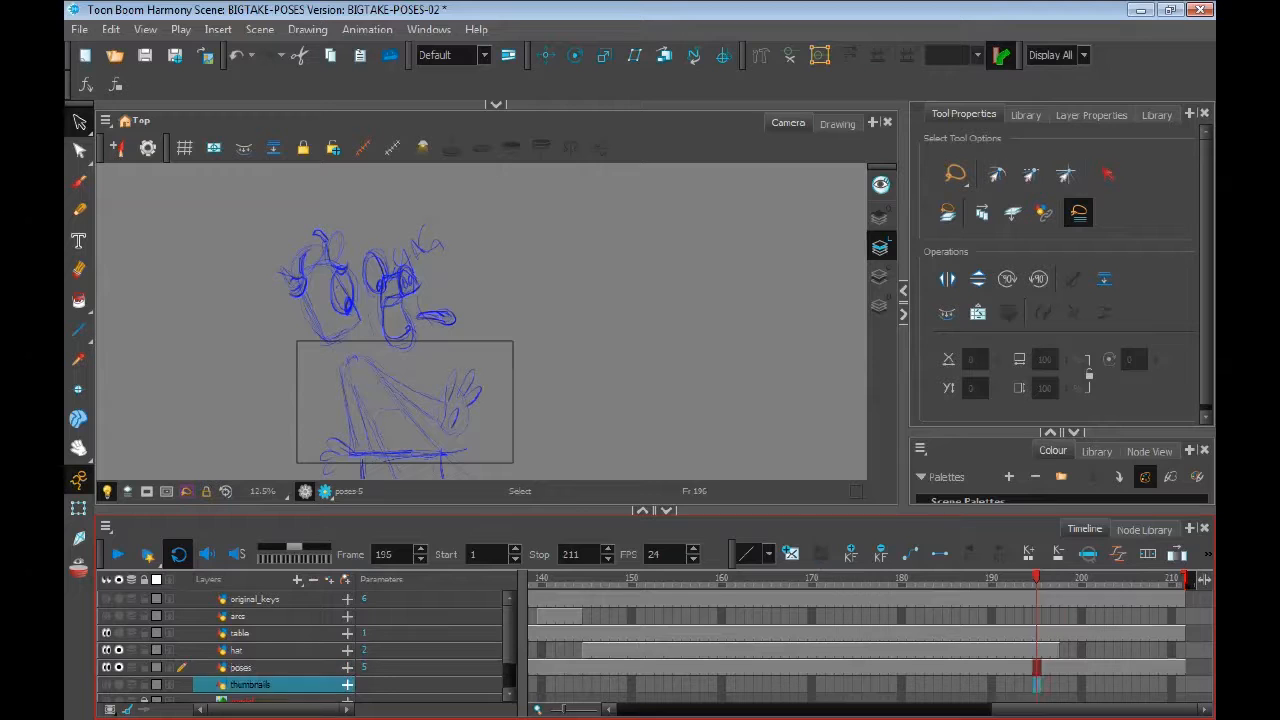
Undo the pasted pose and the shifts of its eyes and mouth
{"action": "key", "text": "ctrl+z"}
{"action": "key", "text": "ctrl+z"}
{"action": "key", "text": "ctrl+z"}
{"action": "key", "text": "ctrl+z"}
{"action": "key", "text": "ctrl+z"}
{"action": "key", "text": "ctrl+z"}
{"action": "key", "text": "ctrl+z"}
{"action": "key", "text": "ctrl+z"}
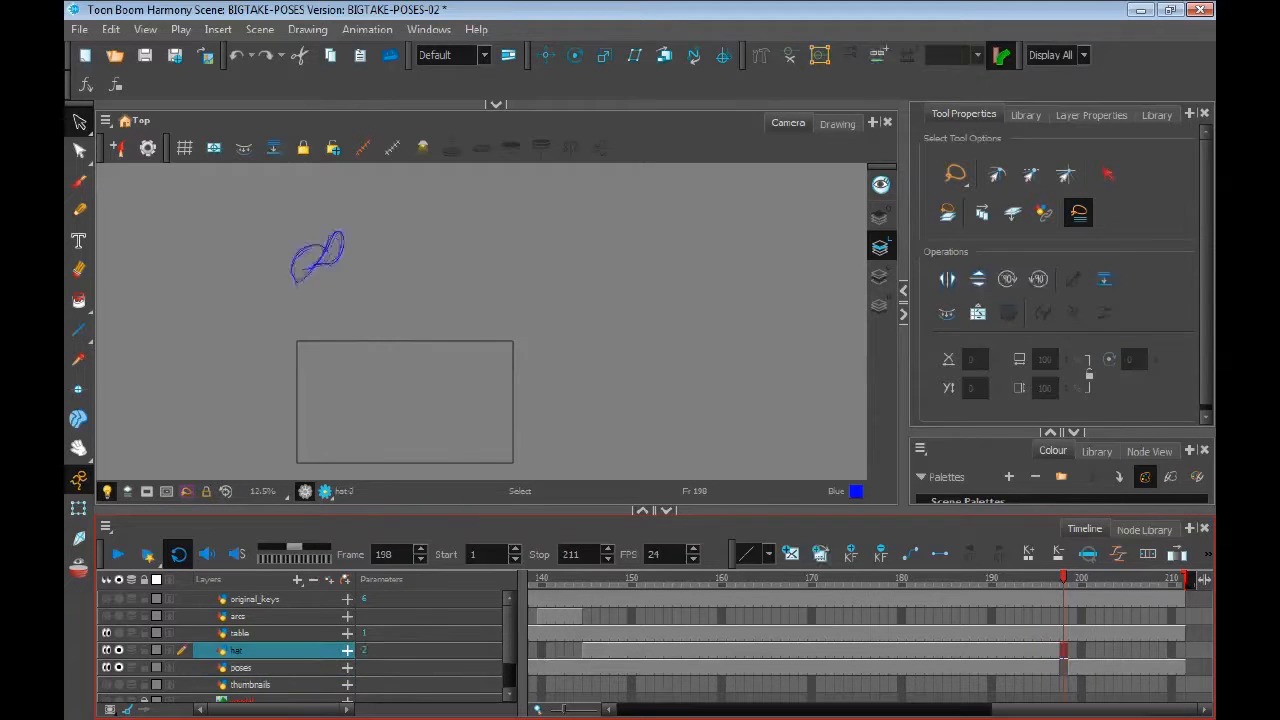
Paste the take pose as a separate drawing at frame 198 and shift its eyes, mouth and tongue forward
{"action": "key", "text": "ctrl+a"}
{"action": "key", "text": "ctrl+c"}
{"action": "key", "text": "period"}
{"action": "key", "text": "ctrl+v"}
{"action": "key", "text": "Escape"}
{"action": "mouse_move", "coordinate": [348, 286]}
{"action": "left_mouse_down"}
{"action": "mouse_move", "coordinate": [364, 302]}
{"action": "mouse_move", "coordinate": [335, 309]}
{"action": "left_mouse_up"}
{"action": "key", "text": "Escape"}
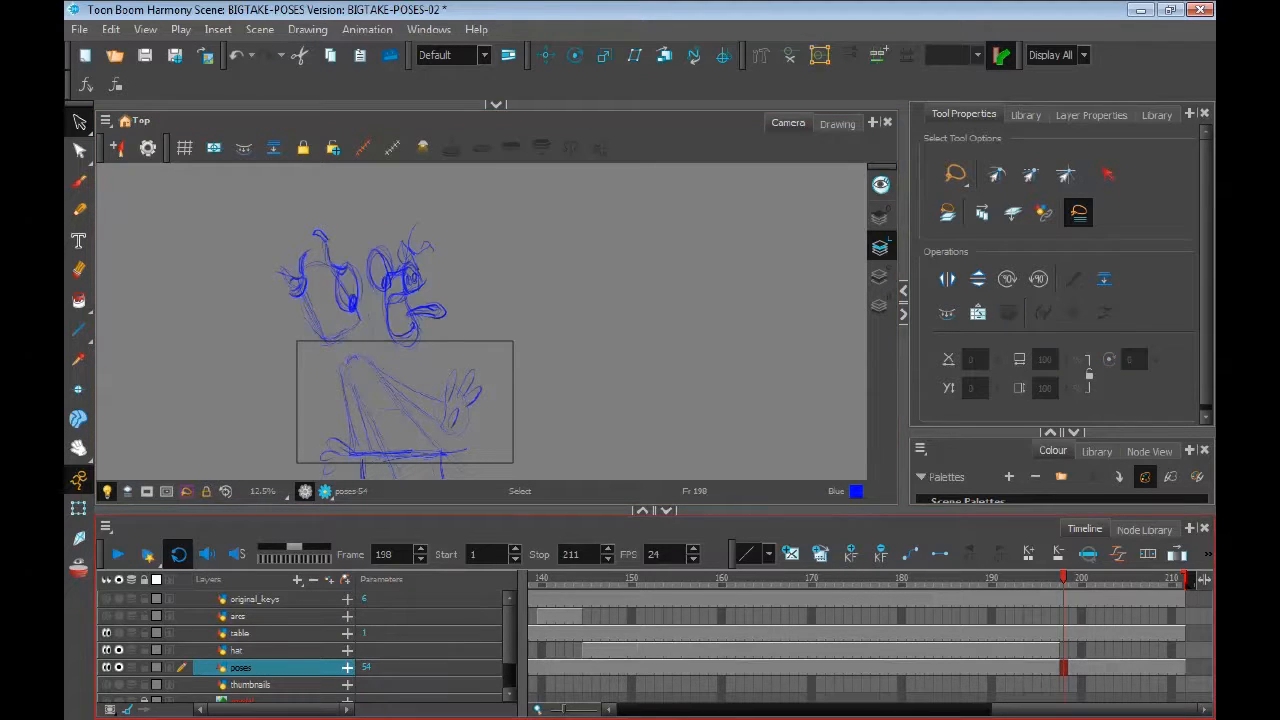
Expose the shifted take drawing at frame 160 and turn on onion skinning at the empty poses frame 159
{"action": "key", "text": "comma"}
{"action": "left_click", "coordinate": [721, 667]}
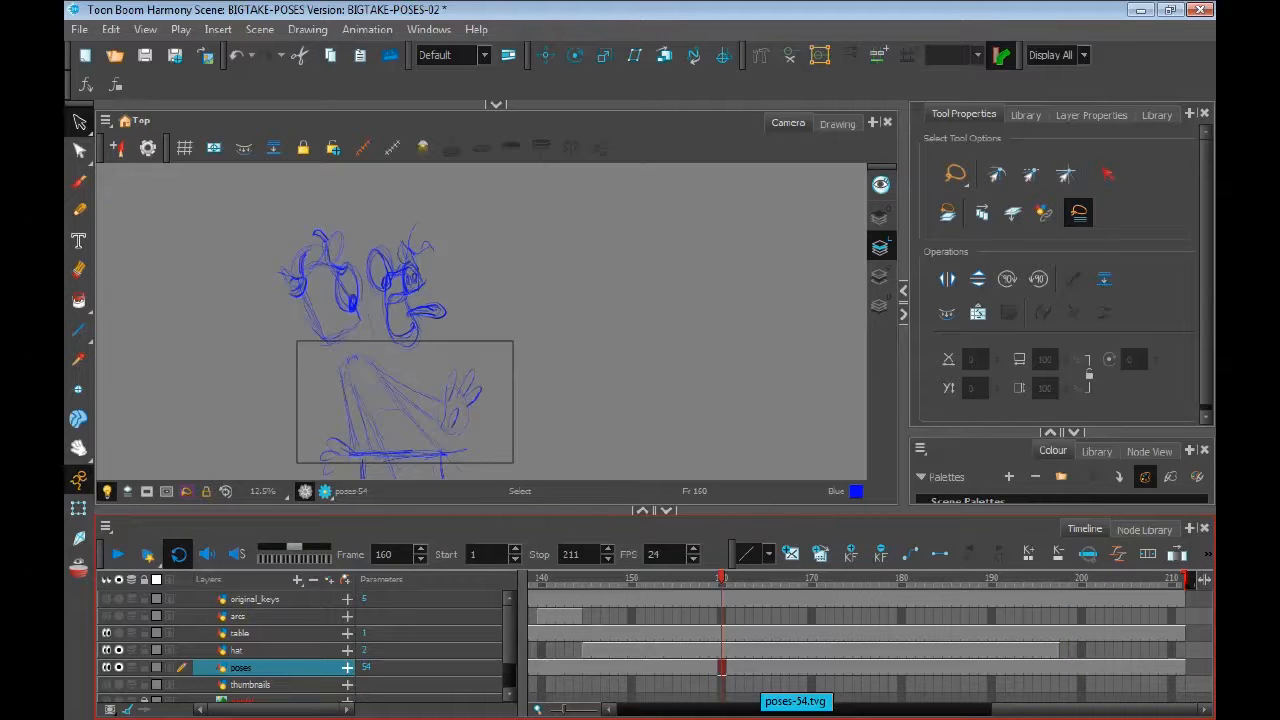
{"action": "key", "text": "comma"}
{"action": "key", "text": "alt+o"}
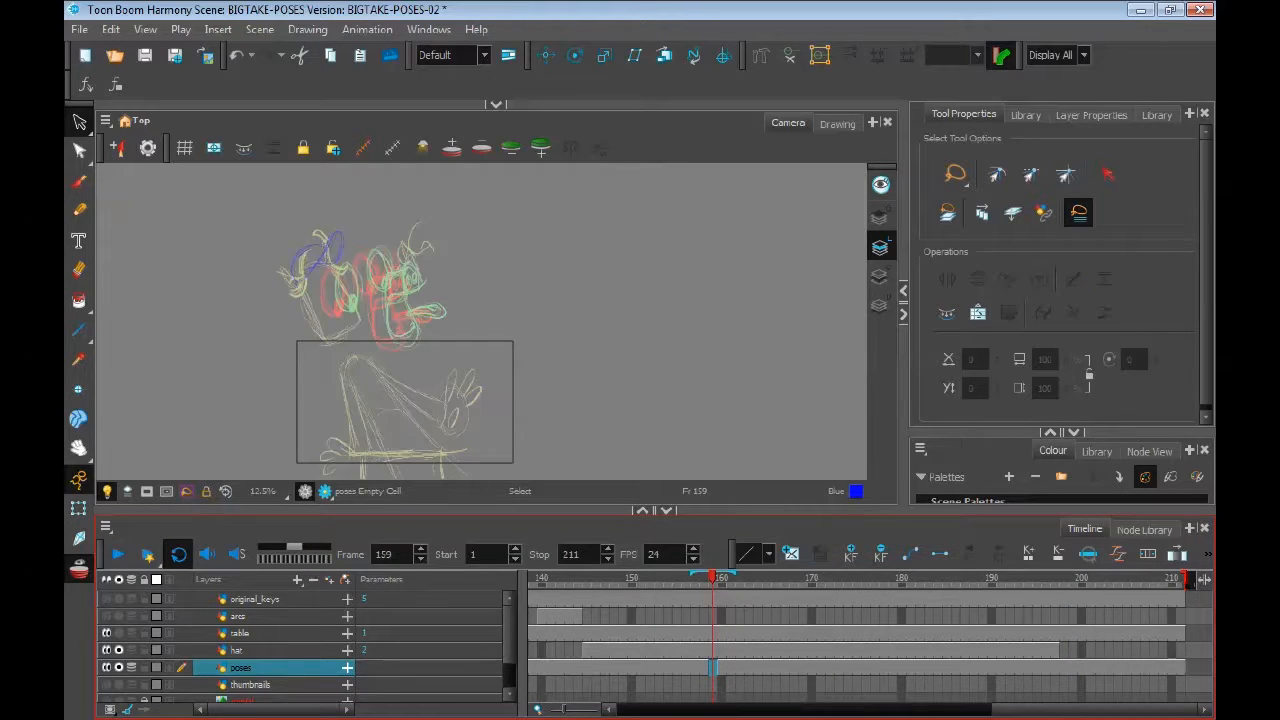
{"action": "scroll", "coordinate": [335, 415], "scroll_direction": "up", "scroll_amount": 4}
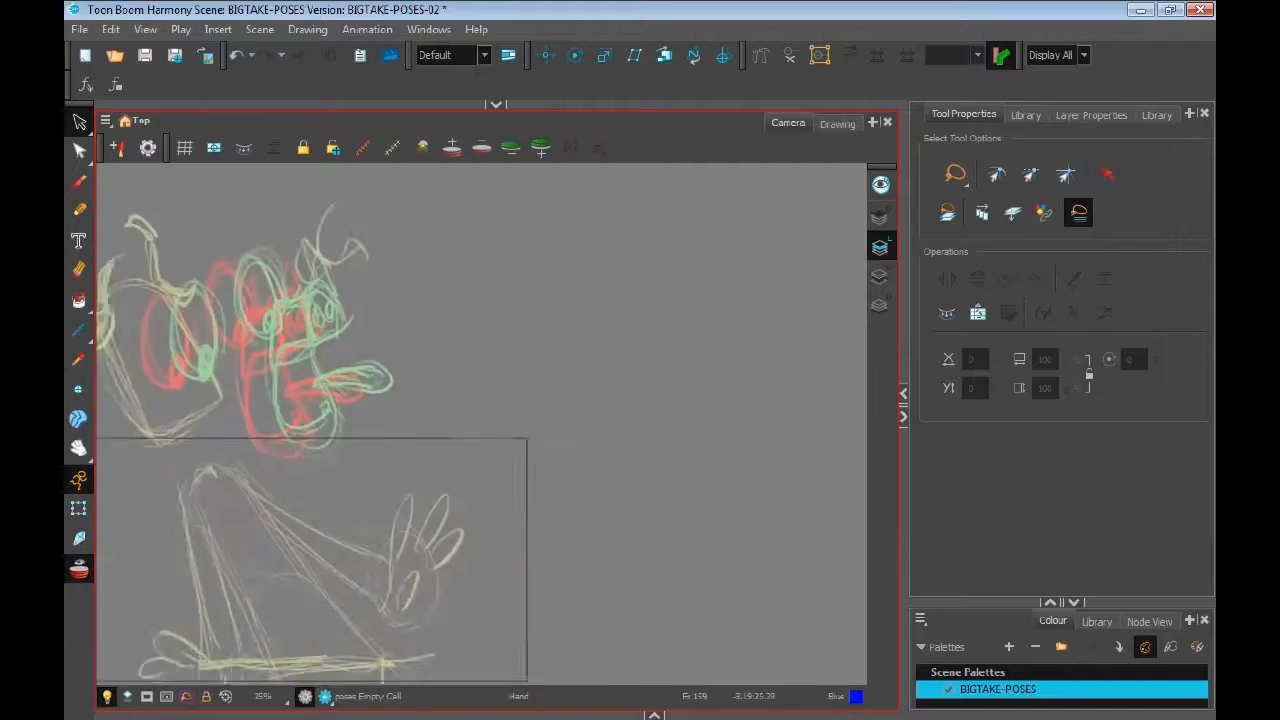
Draw the in-between eyes, snout, open mouth and tongue on frame 159 of the poses layer with the Marker brush
{"action": "key", "text": "alt+b"}
{"action": "mouse_move", "coordinate": [385, 345]}
{"action": "left_mouse_down"}
{"action": "mouse_move", "coordinate": [368, 410]}
{"action": "mouse_move", "coordinate": [399, 349]}
{"action": "mouse_move", "coordinate": [408, 440]}
{"action": "left_mouse_up"}
{"action": "mouse_move", "coordinate": [455, 310]}
{"action": "left_mouse_down"}
{"action": "mouse_move", "coordinate": [475, 405]}
{"action": "mouse_move", "coordinate": [462, 405]}
{"action": "left_mouse_up"}
{"action": "mouse_move", "coordinate": [540, 345]}
{"action": "left_mouse_down"}
{"action": "mouse_move", "coordinate": [545, 410]}
{"action": "mouse_move", "coordinate": [575, 405]}
{"action": "left_mouse_up"}
{"action": "left_click_drag", "start_coordinate": [495, 370], "coordinate": [505, 520]}
{"action": "mouse_move", "coordinate": [500, 525]}
{"action": "left_mouse_down"}
{"action": "mouse_move", "coordinate": [540, 542]}
{"action": "mouse_move", "coordinate": [570, 530]}
{"action": "left_mouse_up"}
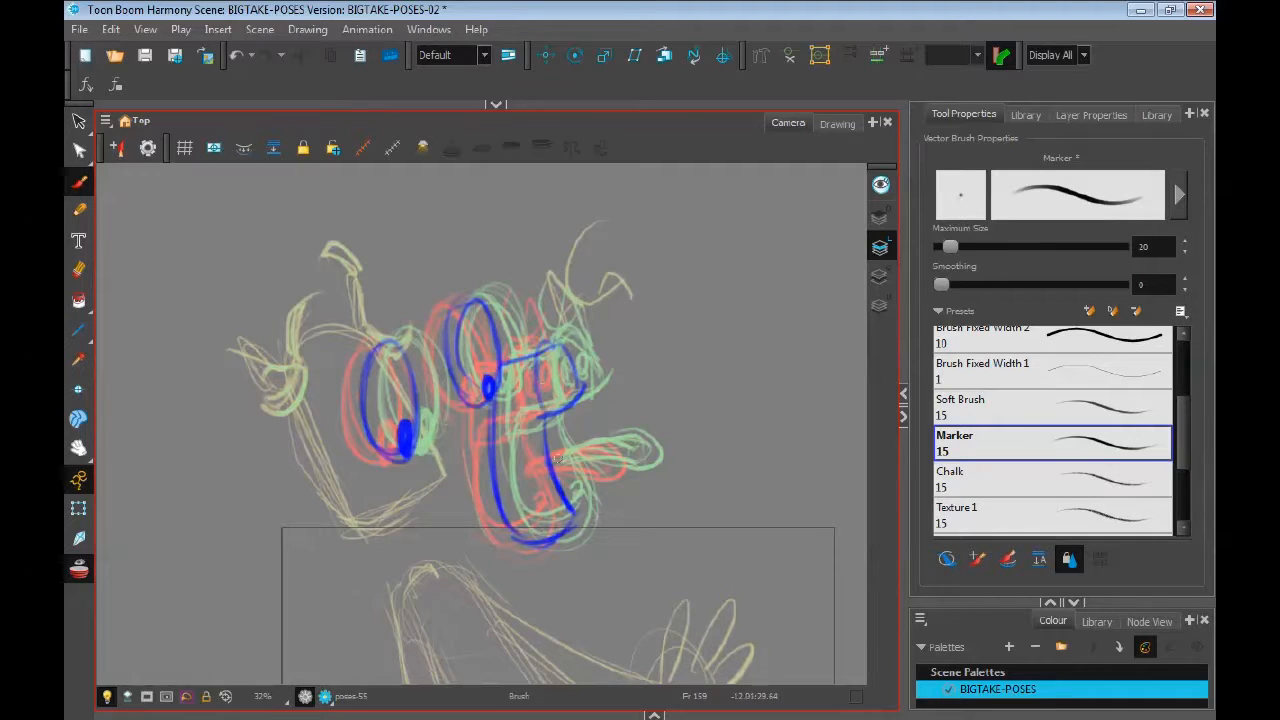
{"action": "left_click_drag", "start_coordinate": [562, 448], "coordinate": [632, 466]}
{"action": "left_click_drag", "start_coordinate": [550, 388], "coordinate": [495, 455]}
{"action": "left_click_drag", "start_coordinate": [540, 415], "coordinate": [490, 420]}
{"action": "left_click_drag", "start_coordinate": [565, 503], "coordinate": [538, 512]}
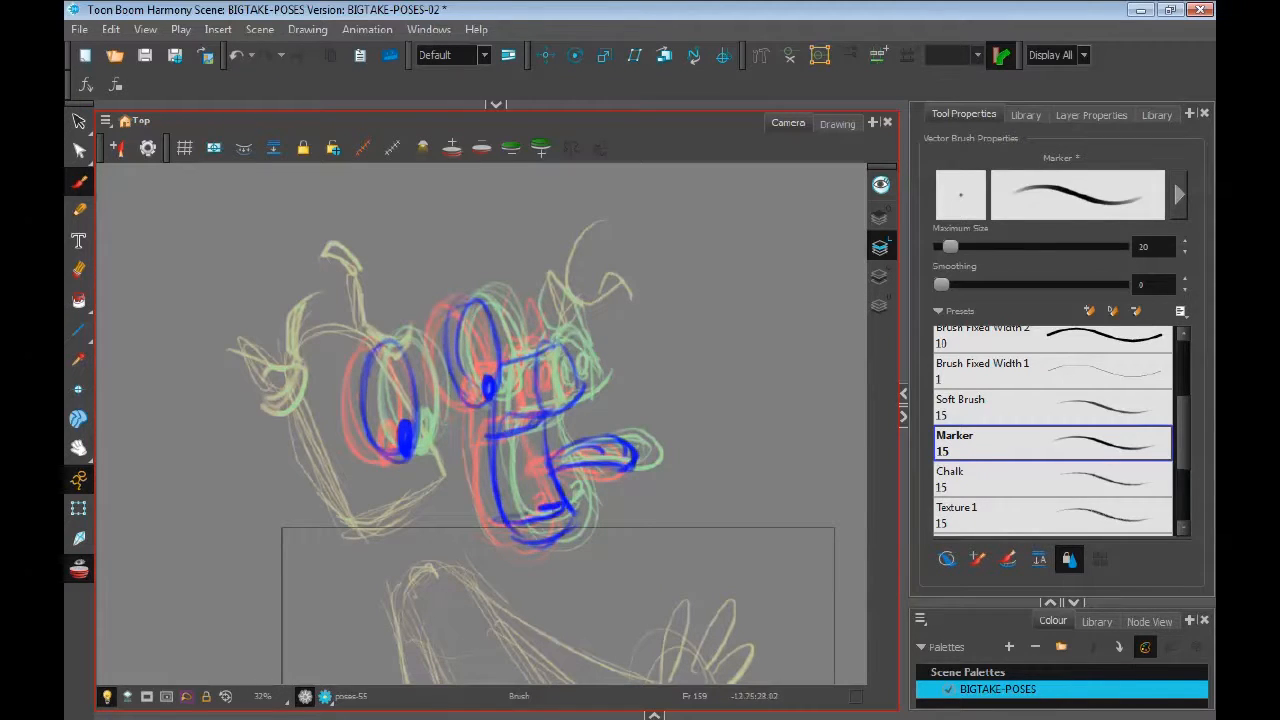
Add the nostrils and draw the head outline, jaw and ear on frame 159
{"action": "left_click_drag", "start_coordinate": [550, 366], "coordinate": [548, 394]}
{"action": "left_click_drag", "start_coordinate": [562, 364], "coordinate": [560, 386]}
{"action": "mouse_move", "coordinate": [322, 335]}
{"action": "left_mouse_down"}
{"action": "mouse_move", "coordinate": [316, 380]}
{"action": "mouse_move", "coordinate": [306, 330]}
{"action": "left_mouse_up"}
{"action": "left_click_drag", "start_coordinate": [342, 300], "coordinate": [378, 285]}
{"action": "mouse_move", "coordinate": [330, 352]}
{"action": "left_mouse_down"}
{"action": "mouse_move", "coordinate": [396, 372]}
{"action": "mouse_move", "coordinate": [322, 450]}
{"action": "left_mouse_up"}
{"action": "left_click_drag", "start_coordinate": [310, 405], "coordinate": [330, 454]}
{"action": "left_click_drag", "start_coordinate": [345, 505], "coordinate": [449, 455]}
{"action": "left_click_drag", "start_coordinate": [440, 388], "coordinate": [450, 456]}
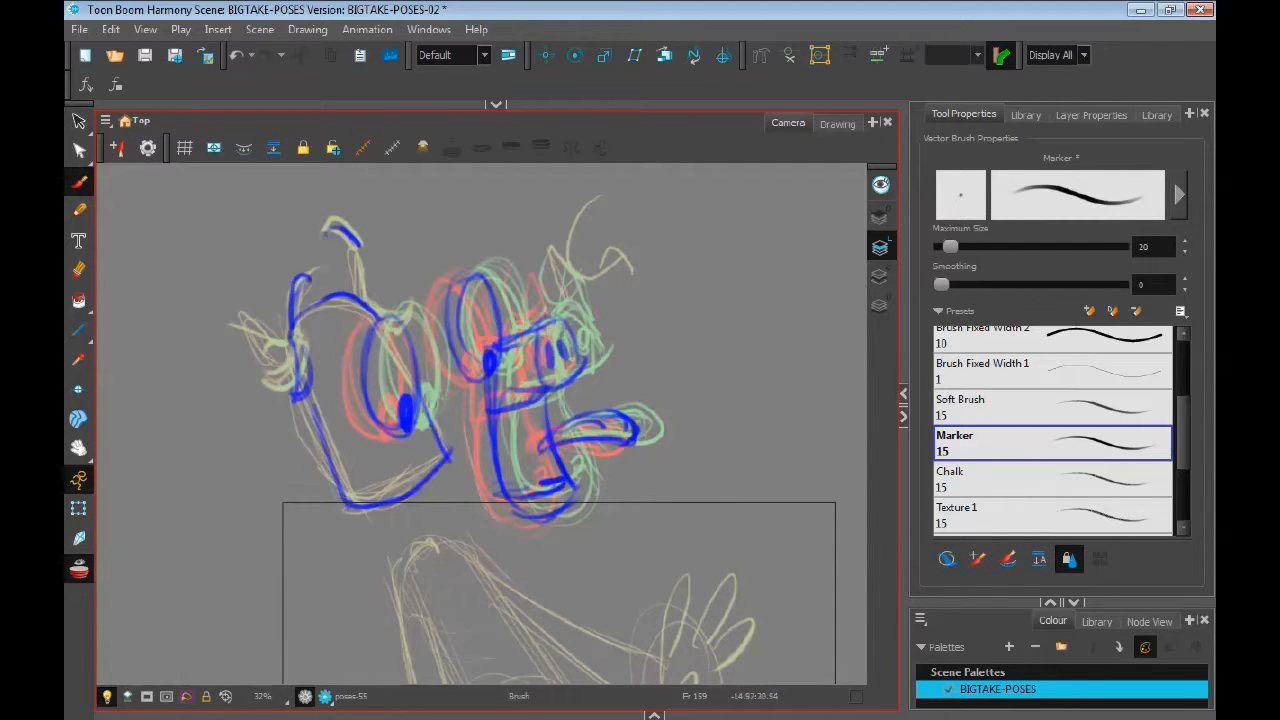
Draw the neck, leaning torso, waistline, outstretched arm and spread hand on frame 159
{"action": "left_click_drag", "start_coordinate": [560, 500], "coordinate": [490, 281]}
{"action": "left_click_drag", "start_coordinate": [330, 335], "coordinate": [358, 570]}
{"action": "left_click_drag", "start_coordinate": [290, 525], "coordinate": [270, 588]}
{"action": "left_click_drag", "start_coordinate": [370, 325], "coordinate": [600, 435]}
{"action": "mouse_move", "coordinate": [598, 432]}
{"action": "left_mouse_down"}
{"action": "mouse_move", "coordinate": [610, 358]}
{"action": "mouse_move", "coordinate": [640, 440]}
{"action": "left_mouse_up"}
{"action": "mouse_move", "coordinate": [625, 430]}
{"action": "left_mouse_down"}
{"action": "mouse_move", "coordinate": [605, 510]}
{"action": "mouse_move", "coordinate": [440, 580]}
{"action": "left_mouse_up"}
{"action": "left_click_drag", "start_coordinate": [460, 400], "coordinate": [360, 620]}
{"action": "left_click_drag", "start_coordinate": [470, 450], "coordinate": [380, 640]}
{"action": "left_click_drag", "start_coordinate": [410, 445], "coordinate": [495, 490]}
{"action": "left_click_drag", "start_coordinate": [576, 205], "coordinate": [640, 355]}
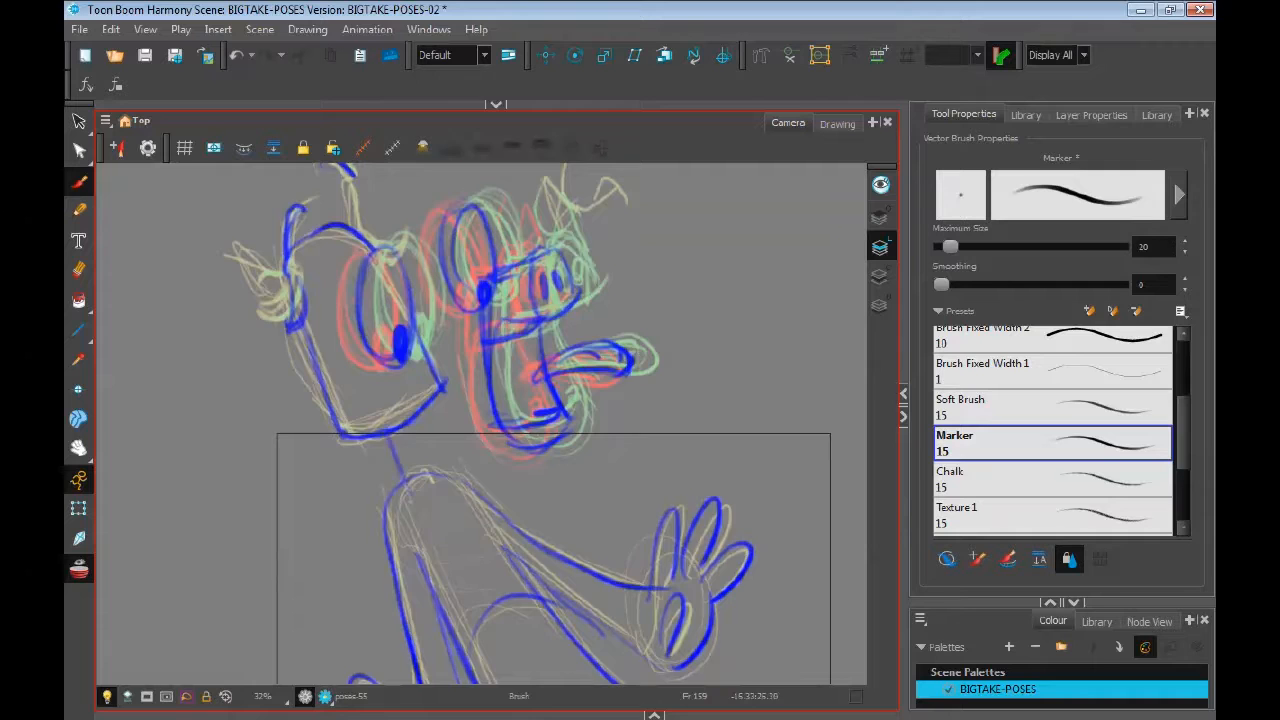
Flip through the neighbouring frames and clear the poses exposure at frame 160 for a new in-between
{"action": "key", "text": "comma"}
{"action": "key", "text": "comma"}
{"action": "key", "text": "period"}
{"action": "key", "text": "period"}
{"action": "key", "text": "period"}
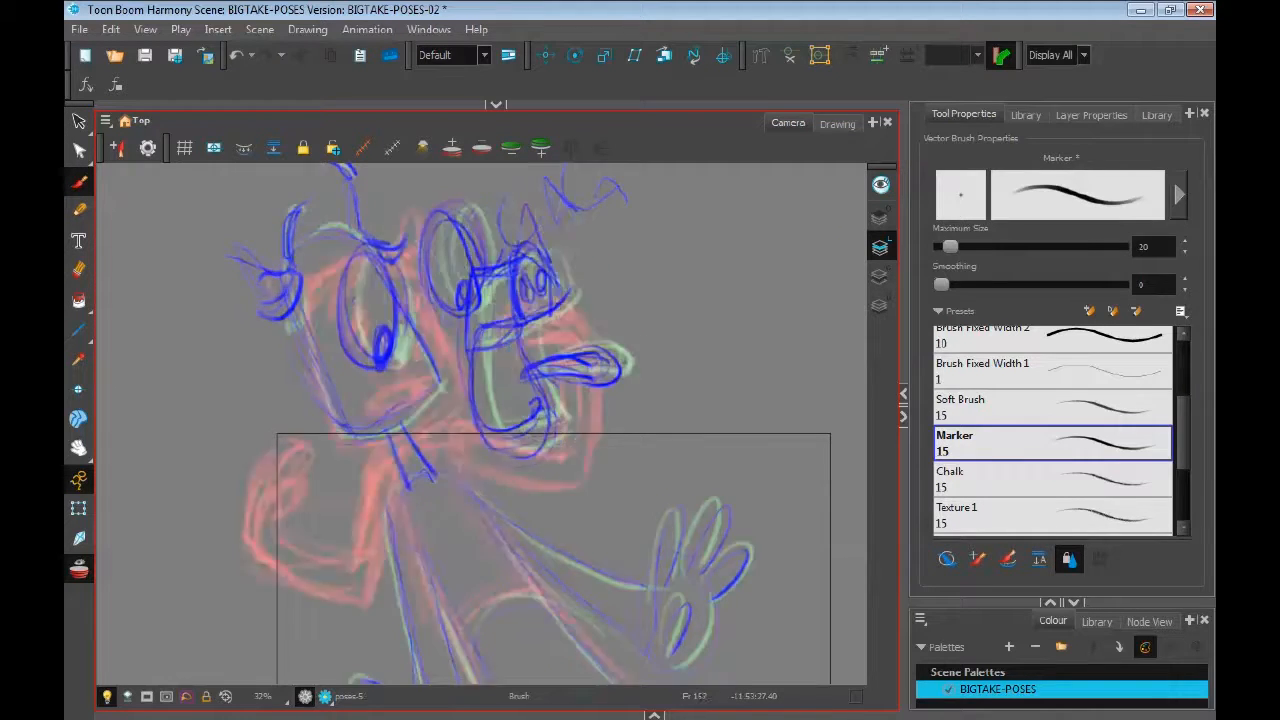
{"action": "left_click", "coordinate": [654, 714]}
{"action": "key", "text": "Delete"}
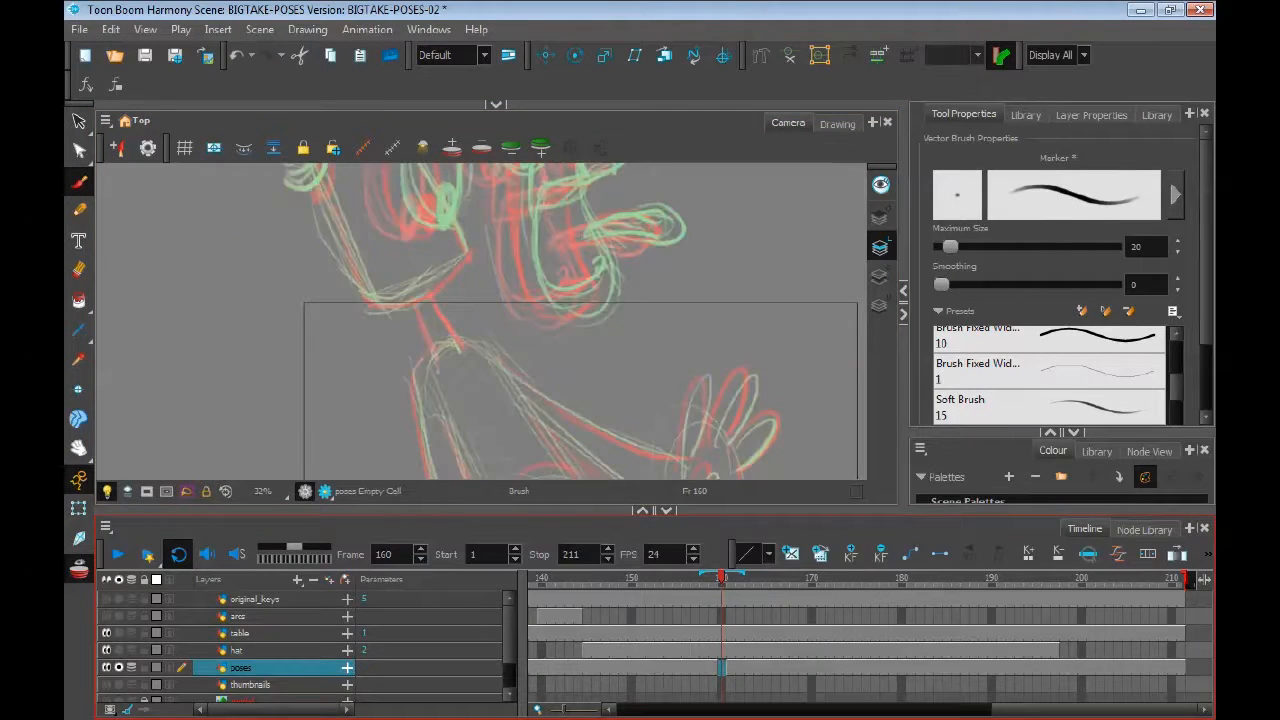
{"action": "left_click", "coordinate": [654, 510]}
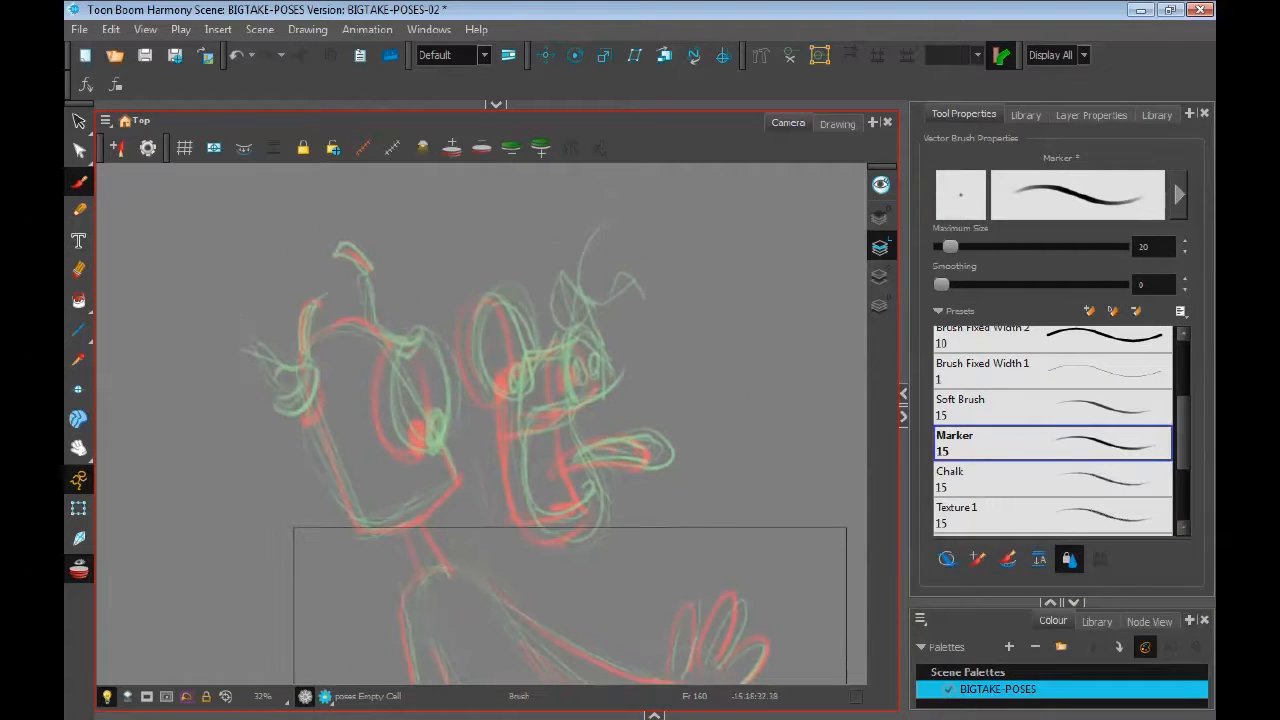
Draw the in-between eyes, snout, open mouth and tongue on frame 160, between the onion-skinned poses
{"action": "left_click_drag", "start_coordinate": [384, 357], "coordinate": [400, 450]}
{"action": "left_click_drag", "start_coordinate": [405, 342], "coordinate": [432, 444]}
{"action": "mouse_move", "coordinate": [510, 296]}
{"action": "left_mouse_down"}
{"action": "mouse_move", "coordinate": [524, 370]}
{"action": "mouse_move", "coordinate": [468, 330]}
{"action": "mouse_move", "coordinate": [500, 294]}
{"action": "left_mouse_up"}
{"action": "mouse_move", "coordinate": [508, 376]}
{"action": "left_mouse_down"}
{"action": "mouse_move", "coordinate": [514, 394]}
{"action": "mouse_move", "coordinate": [562, 350]}
{"action": "left_mouse_up"}
{"action": "mouse_move", "coordinate": [570, 338]}
{"action": "left_mouse_down"}
{"action": "mouse_move", "coordinate": [558, 408]}
{"action": "mouse_move", "coordinate": [600, 372]}
{"action": "left_mouse_up"}
{"action": "left_click_drag", "start_coordinate": [568, 362], "coordinate": [570, 536]}
{"action": "mouse_move", "coordinate": [563, 420]}
{"action": "left_mouse_down"}
{"action": "mouse_move", "coordinate": [598, 514]}
{"action": "mouse_move", "coordinate": [575, 400]}
{"action": "left_mouse_up"}
{"action": "mouse_move", "coordinate": [518, 415]}
{"action": "left_mouse_down"}
{"action": "mouse_move", "coordinate": [522, 518]}
{"action": "mouse_move", "coordinate": [558, 418]}
{"action": "left_mouse_up"}
{"action": "mouse_move", "coordinate": [556, 408]}
{"action": "left_mouse_down"}
{"action": "mouse_move", "coordinate": [555, 436]}
{"action": "mouse_move", "coordinate": [645, 438]}
{"action": "mouse_move", "coordinate": [578, 452]}
{"action": "left_mouse_up"}
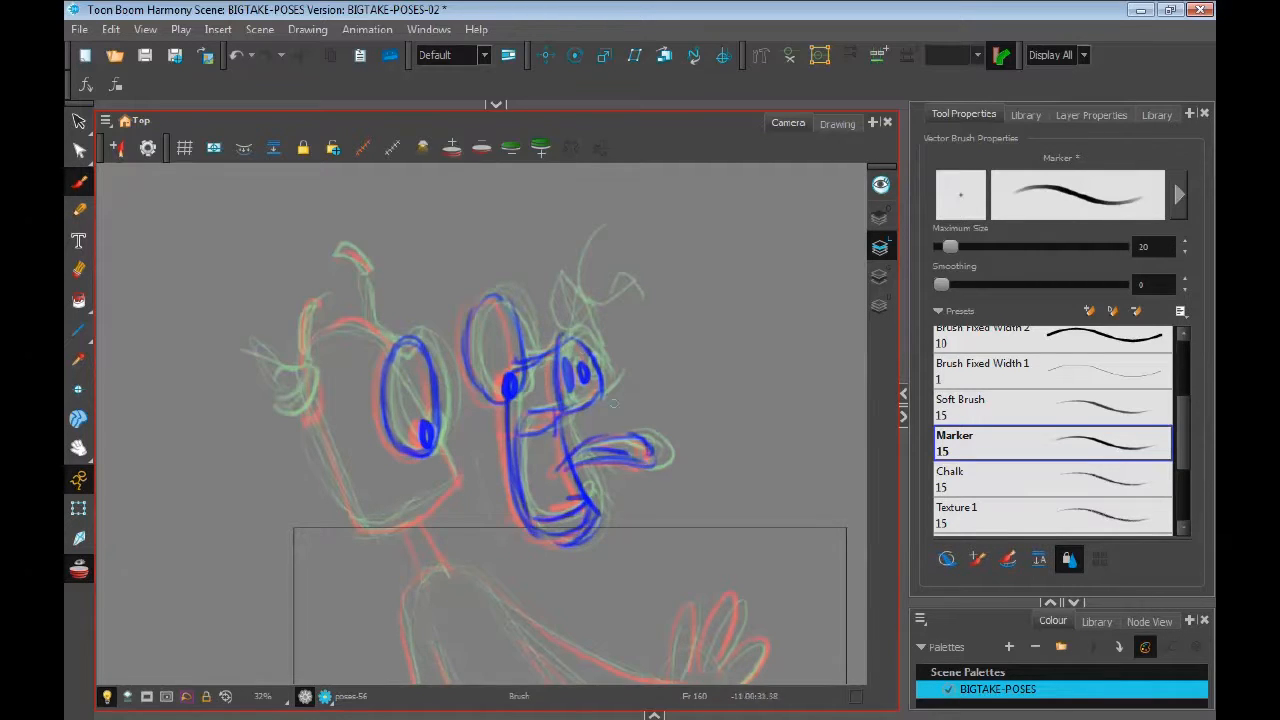
Draw the jaw, head outline and ear details on frame 160
{"action": "left_click_drag", "start_coordinate": [348, 512], "coordinate": [455, 486]}
{"action": "left_click_drag", "start_coordinate": [436, 433], "coordinate": [459, 481]}
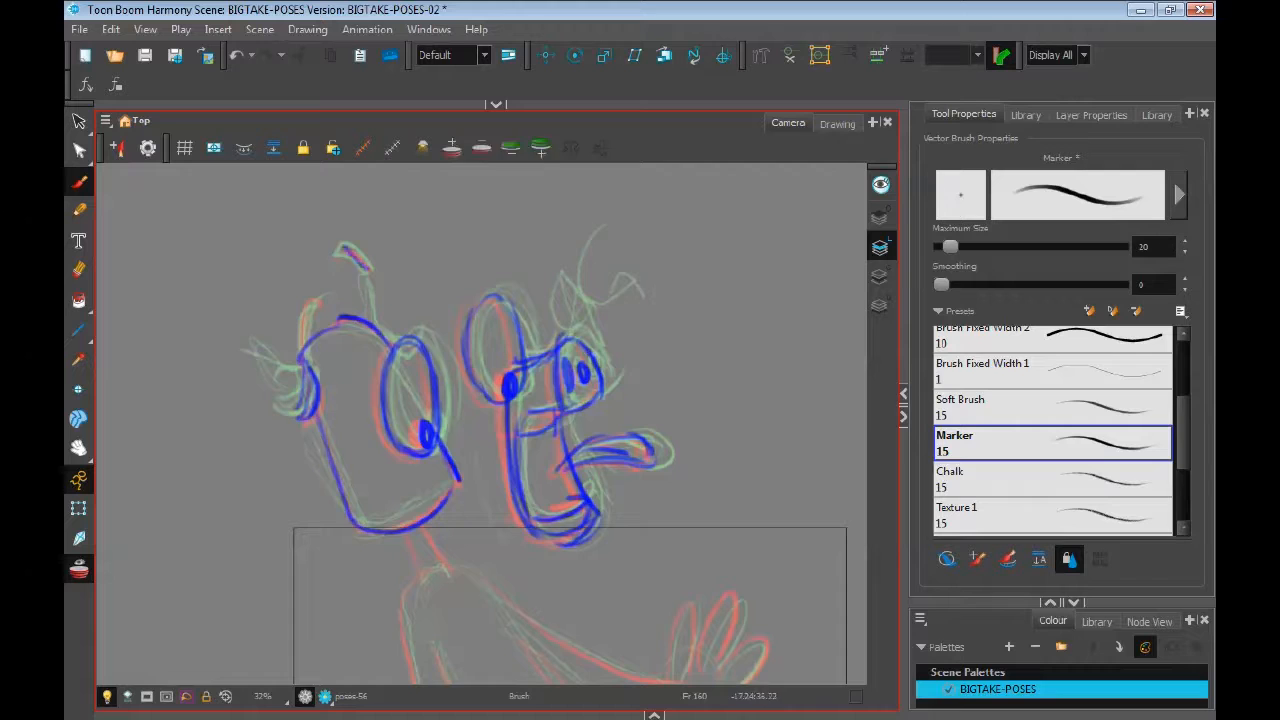
{"action": "left_click_drag", "start_coordinate": [340, 247], "coordinate": [368, 270]}
Draw the neck, torso sides and rear hand on frame 160
{"action": "left_click_drag", "start_coordinate": [500, 450], "coordinate": [456, 329]}
{"action": "left_click_drag", "start_coordinate": [364, 411], "coordinate": [380, 464]}
{"action": "left_click_drag", "start_coordinate": [379, 408], "coordinate": [405, 452]}
{"action": "left_click_drag", "start_coordinate": [490, 450], "coordinate": [458, 335]}
{"action": "left_click_drag", "start_coordinate": [342, 340], "coordinate": [362, 579]}
{"action": "left_click_drag", "start_coordinate": [270, 628], "coordinate": [325, 600]}
{"action": "left_click_drag", "start_coordinate": [352, 395], "coordinate": [405, 590]}
{"action": "left_click_drag", "start_coordinate": [405, 460], "coordinate": [466, 640]}
Draw the outstretched arm, waistline and spread fingers on frame 160, and flip back through the preceding frames
{"action": "left_click_drag", "start_coordinate": [420, 392], "coordinate": [590, 578]}
{"action": "left_click_drag", "start_coordinate": [390, 336], "coordinate": [605, 445]}
{"action": "left_click_drag", "start_coordinate": [445, 380], "coordinate": [600, 512]}
{"action": "left_click_drag", "start_coordinate": [610, 460], "coordinate": [620, 515]}
{"action": "left_click_drag", "start_coordinate": [600, 370], "coordinate": [685, 410]}
{"action": "key", "text": "comma"}
{"action": "key", "text": "comma"}
{"action": "key", "text": "comma"}
{"action": "key", "text": "comma"}
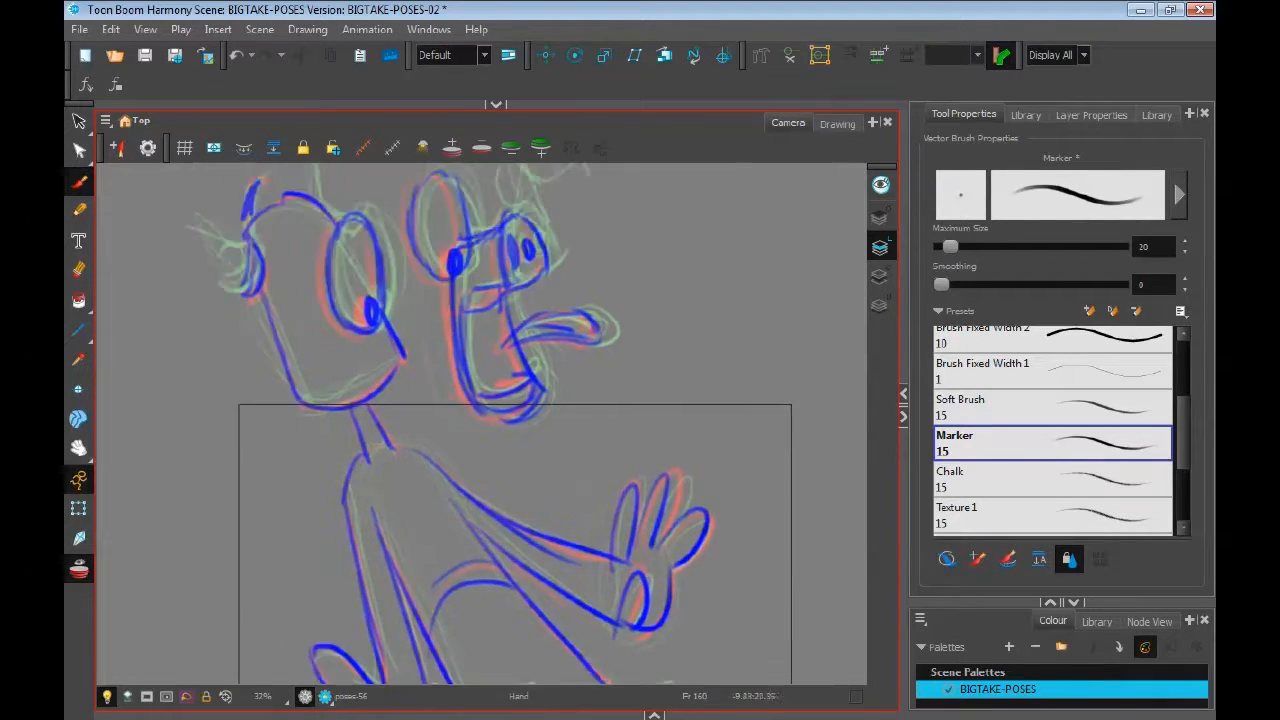
Flip through frames 157 to 166 to compare the new in-between with the neighbouring take poses
{"action": "key", "text": "period"}
{"action": "key", "text": "period"}
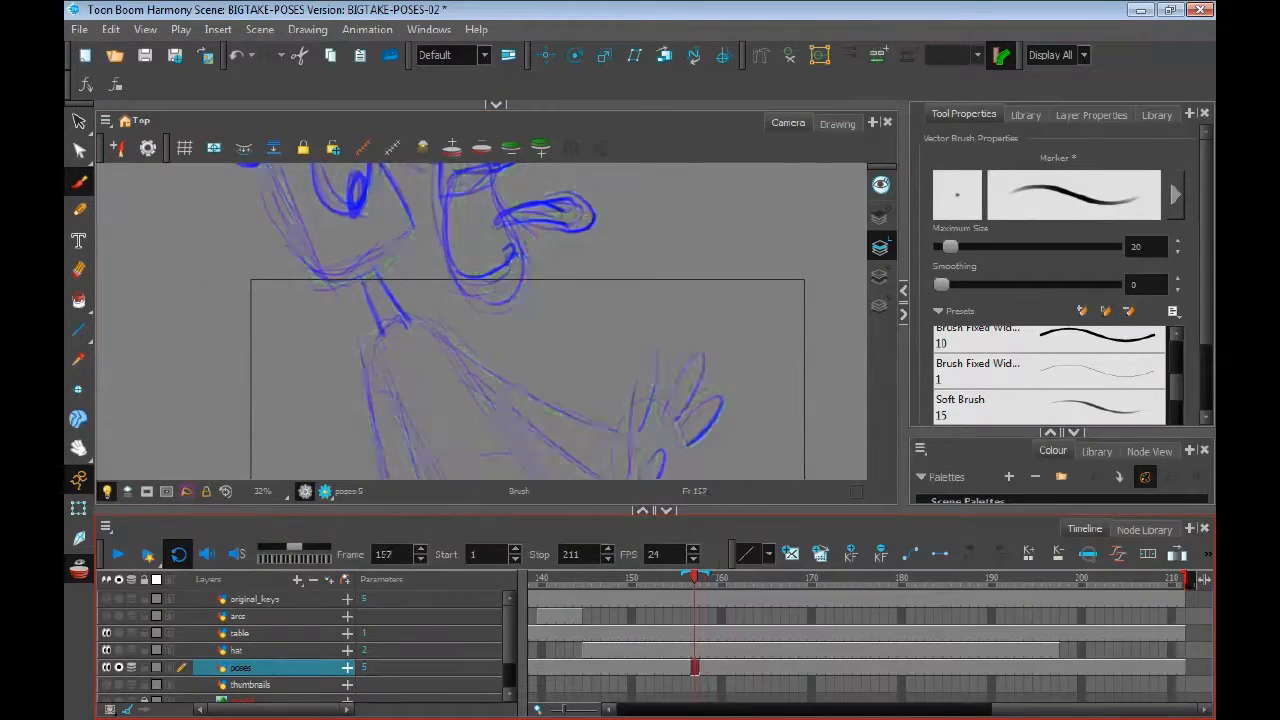
{"action": "key", "text": "comma"}
{"action": "key", "text": "comma"}
{"action": "key", "text": "period"}
{"action": "key", "text": "period"}
{"action": "key", "text": "period"}
{"action": "key", "text": "period"}
{"action": "key", "text": "period"}
{"action": "key", "text": "period"}
{"action": "key", "text": "period"}
{"action": "key", "text": "period"}
{"action": "key", "text": "period"}
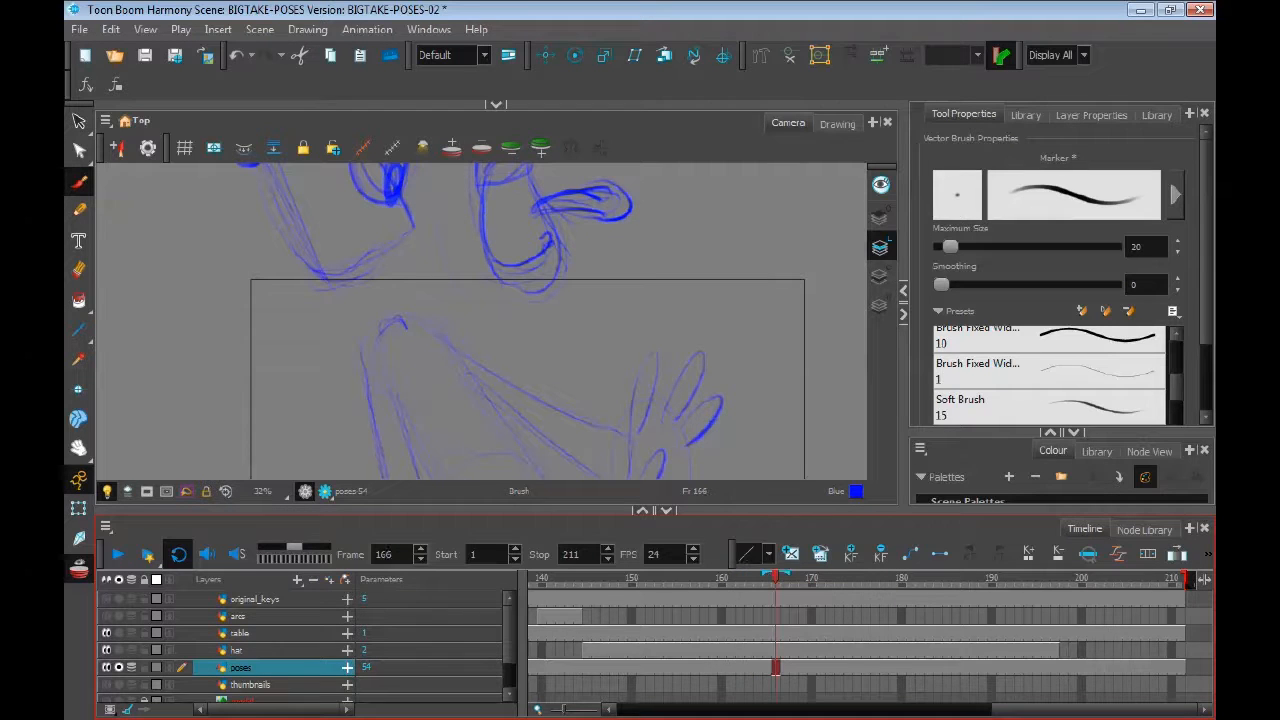
Copy the take cycle ending at frame 164 on the poses layer and repeat it from frames 165, 173 and 181, clearing the old cells
{"action": "left_click_drag", "start_coordinate": [766, 667], "coordinate": [686, 667]}
{"action": "right_click", "coordinate": [757, 665]}
{"action": "left_click", "coordinate": [842, 494]}
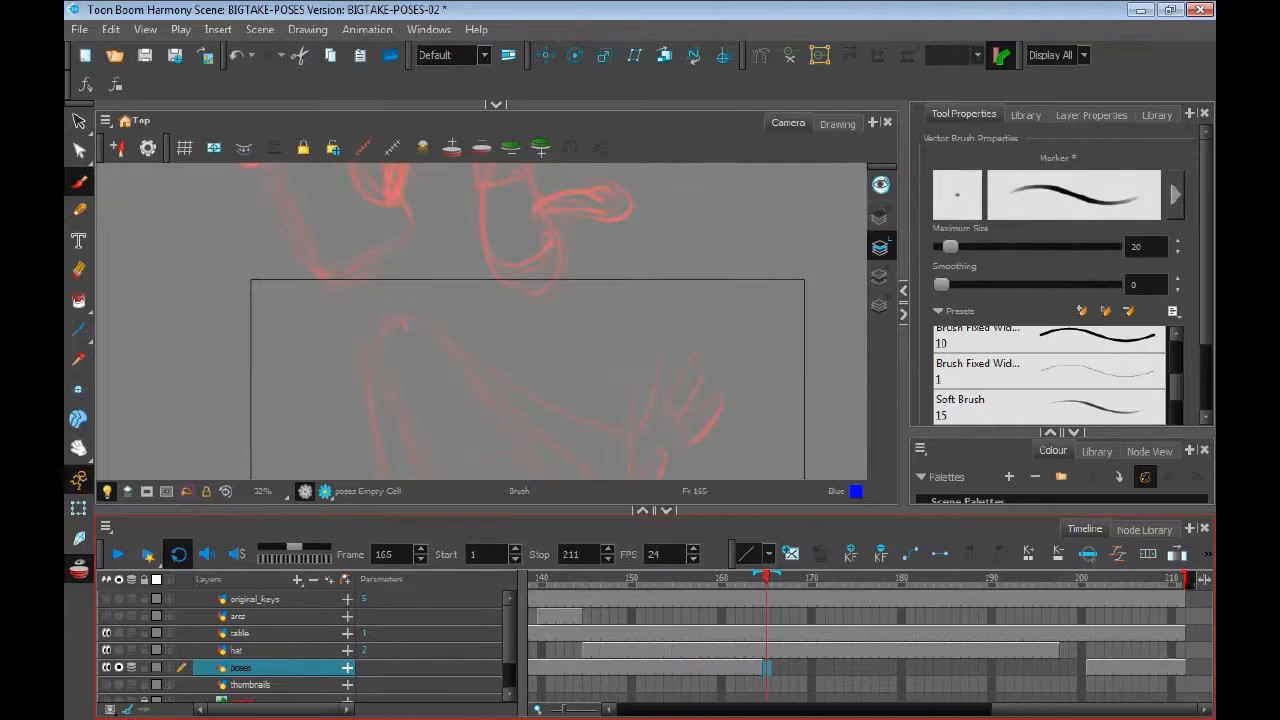
{"action": "left_click", "coordinate": [766, 667]}
{"action": "left_click_drag", "start_coordinate": [838, 667], "coordinate": [1075, 667]}
{"action": "key", "text": "Delete"}
{"action": "left_click", "coordinate": [838, 667]}
{"action": "key", "text": "ctrl+v"}
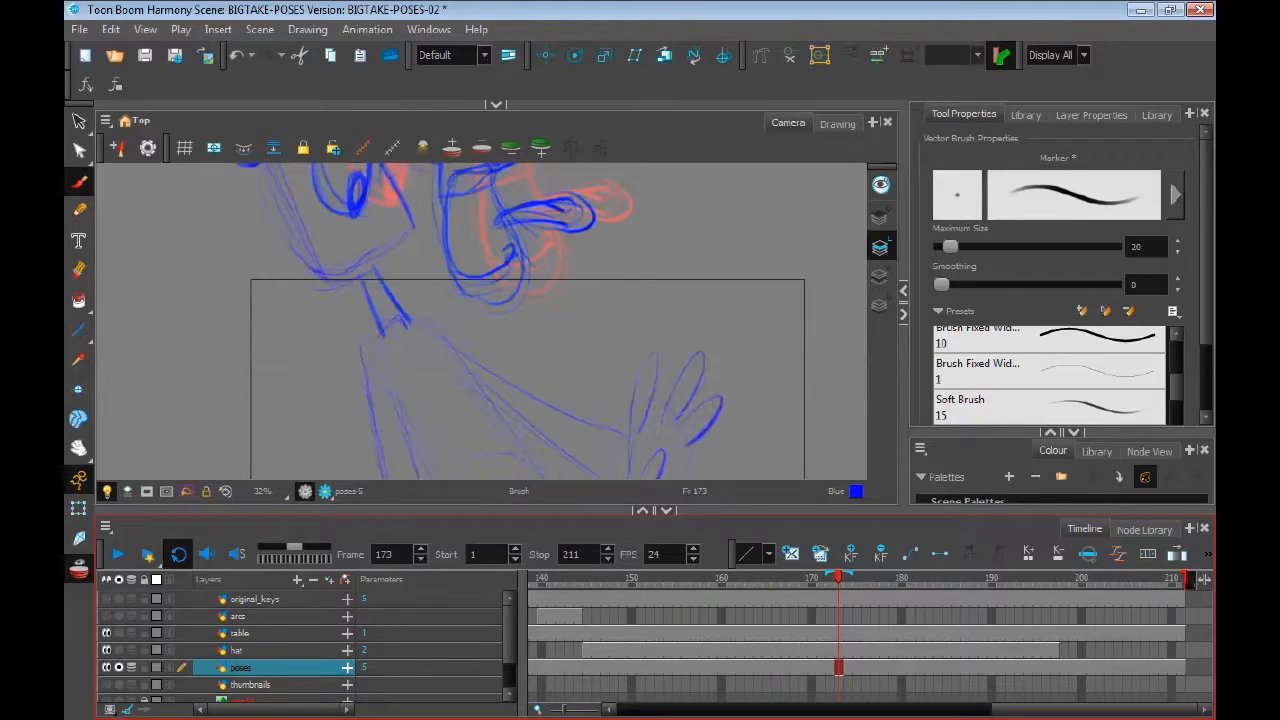
{"action": "left_click", "coordinate": [919, 667]}
{"action": "left_click_drag", "start_coordinate": [911, 667], "coordinate": [1064, 667]}
{"action": "key", "text": "Delete"}
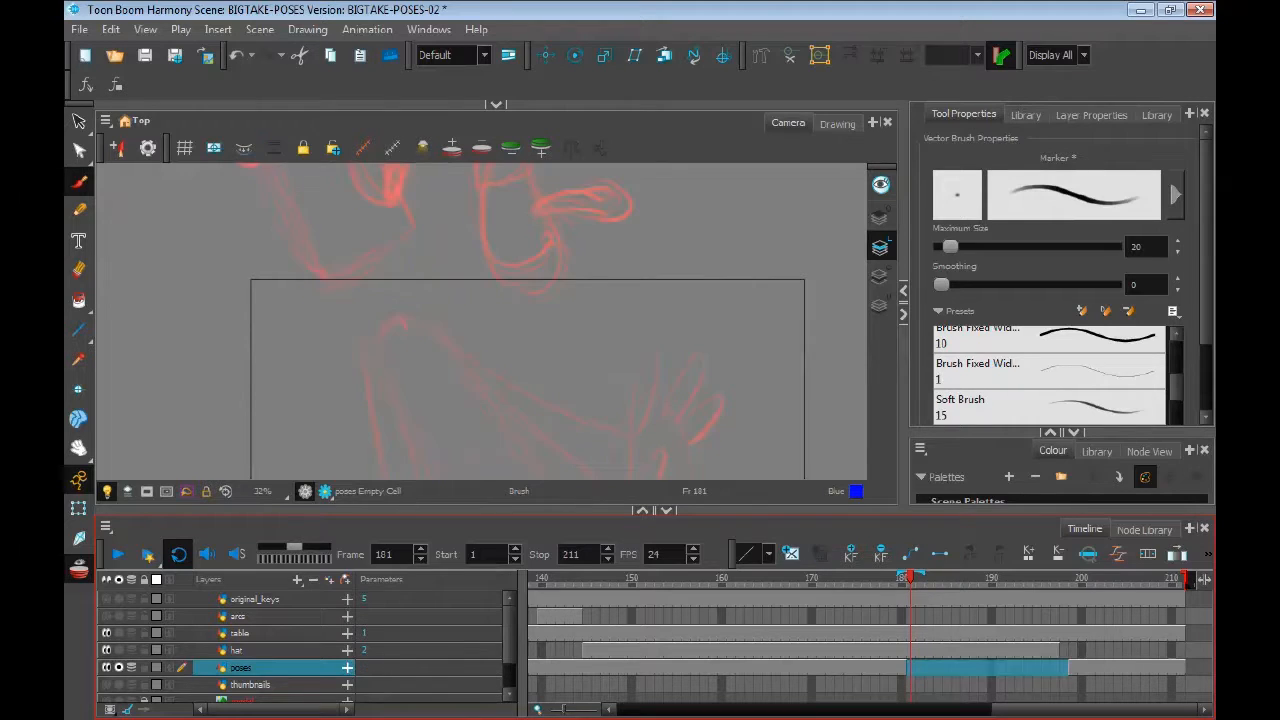
{"action": "key", "text": "ctrl+v"}
Turn off onion skinning and duplicate the poses layer twice, as poses_1 and poses_2
{"action": "key", "text": "alt+o"}
{"action": "mouse_move", "coordinate": [910, 578]}
{"action": "left_mouse_down"}
{"action": "mouse_move", "coordinate": [623, 578]}
{"action": "mouse_move", "coordinate": [1100, 578]}
{"action": "mouse_move", "coordinate": [658, 578]}
{"action": "mouse_move", "coordinate": [1009, 578]}
{"action": "mouse_move", "coordinate": [703, 578]}
{"action": "left_mouse_up"}
{"action": "key", "text": "alt+s"}
{"action": "scroll", "coordinate": [593, 375], "scroll_direction": "down", "scroll_amount": 3}
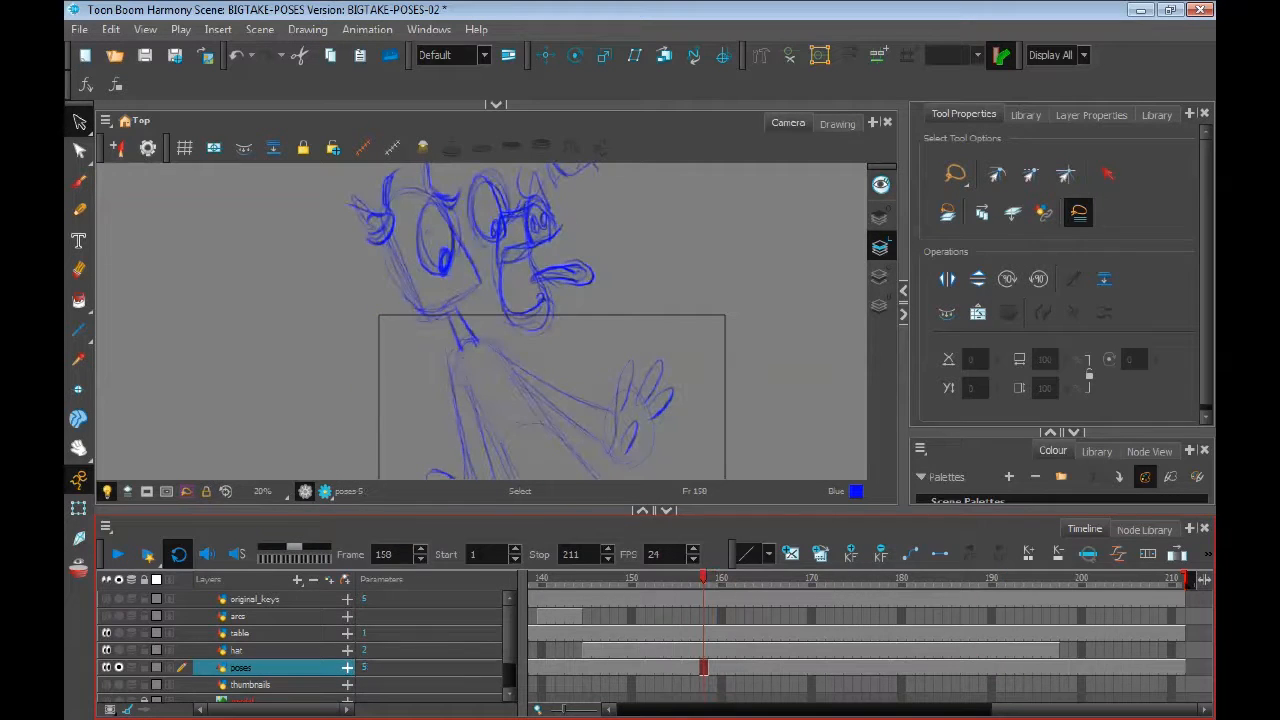
{"action": "right_click", "coordinate": [266, 667]}
{"action": "left_click", "coordinate": [346, 214]}
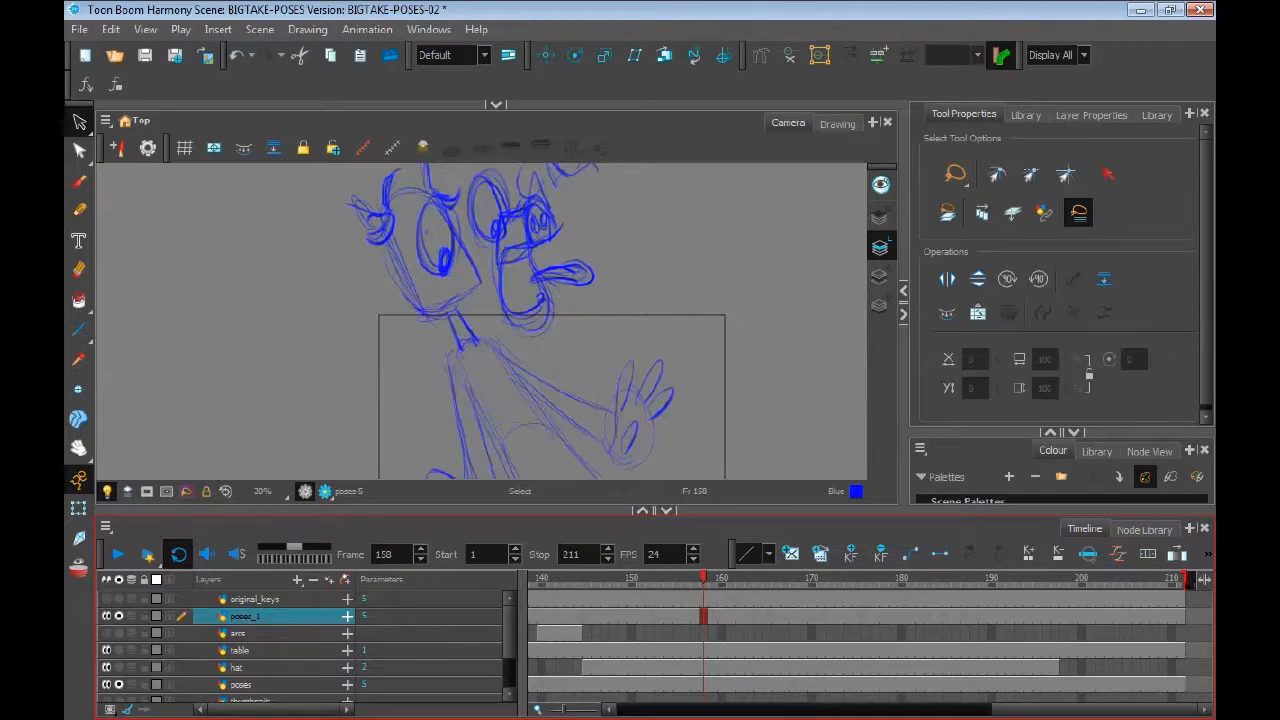
{"action": "right_click", "coordinate": [295, 617]}
{"action": "left_click", "coordinate": [352, 163]}
Trim the poses_1 layer to the take section by clearing its cells before about frame 158 and after frame 191
{"action": "left_click_drag", "start_coordinate": [703, 578], "coordinate": [676, 578]}
{"action": "left_click", "coordinate": [677, 616]}
{"action": "mouse_move", "coordinate": [1095, 709]}
{"action": "left_mouse_down"}
{"action": "mouse_move", "coordinate": [719, 709]}
{"action": "mouse_move", "coordinate": [1095, 709]}
{"action": "left_mouse_up"}
{"action": "left_click", "coordinate": [533, 616], "text": "shift"}
{"action": "key", "text": "Delete"}
{"action": "left_click", "coordinate": [1010, 616]}
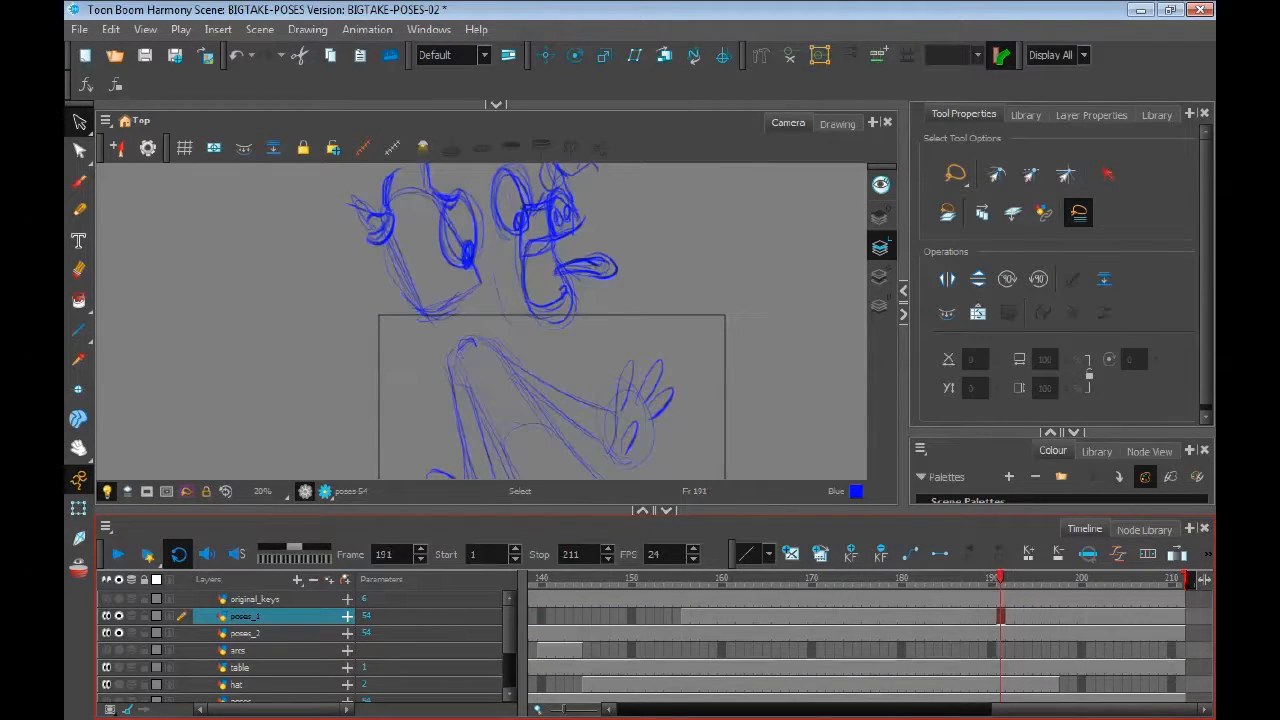
{"action": "key", "text": "Delete"}
Try clearing every other cell on poses_2, starting at frame 161 and continuing through the take
{"action": "left_click_drag", "start_coordinate": [992, 579], "coordinate": [677, 579]}
{"action": "left_click", "coordinate": [722, 616]}
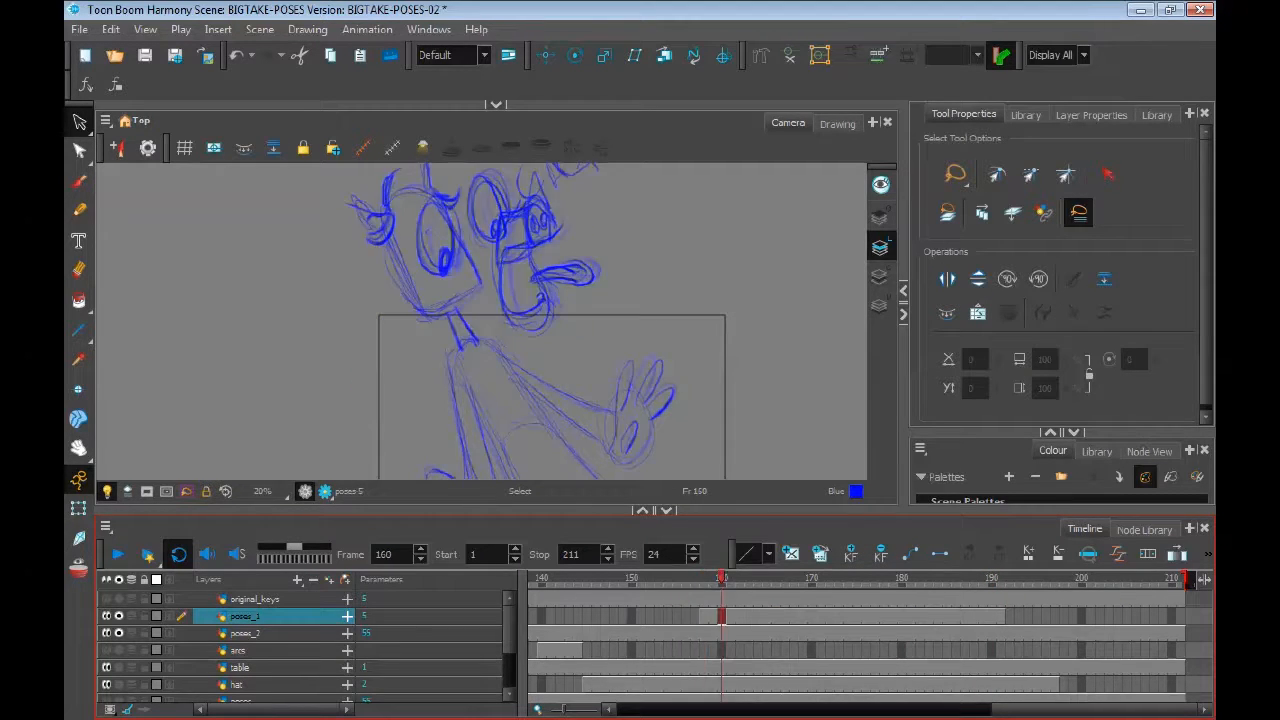
{"action": "left_click", "coordinate": [730, 616]}
{"action": "left_click", "coordinate": [730, 633]}
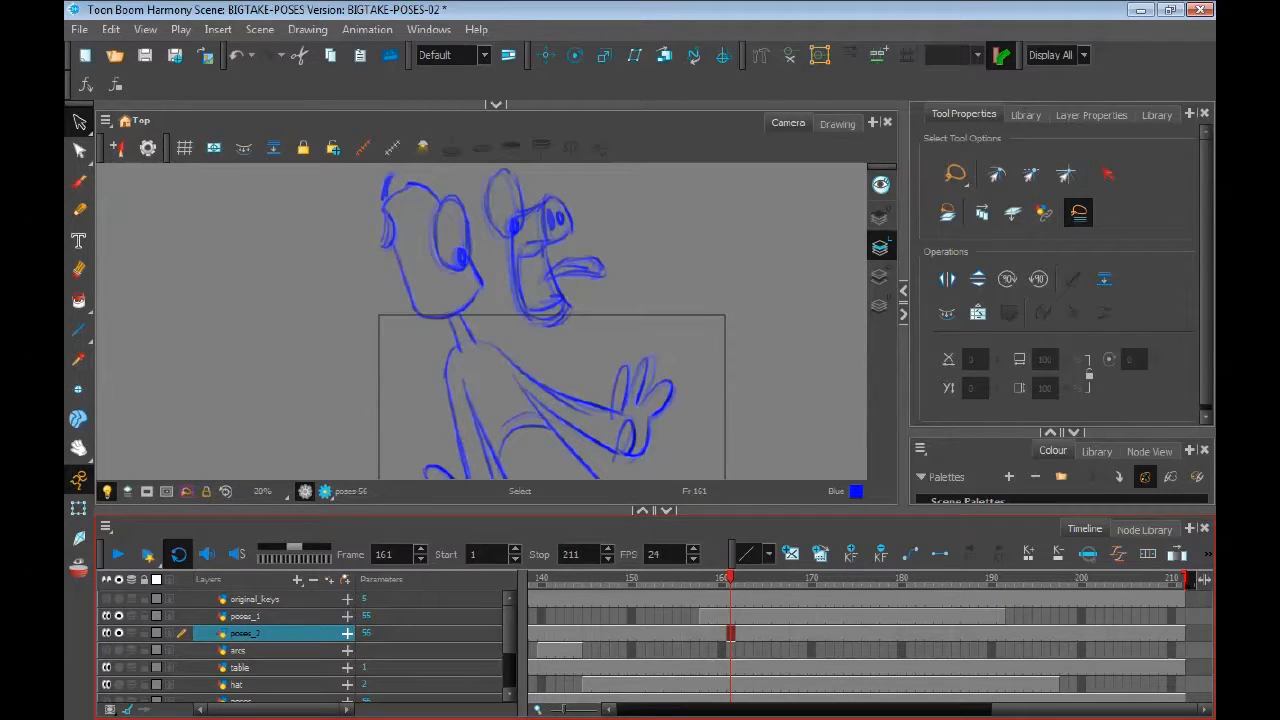
{"action": "key", "text": "Delete"}
{"action": "left_click", "coordinate": [739, 616]}
{"action": "key", "text": "Delete"}
{"action": "left_click", "coordinate": [748, 633]}
{"action": "key", "text": "Delete"}
{"action": "left_click", "coordinate": [766, 633]}
{"action": "key", "text": "Delete"}
{"action": "left_click", "coordinate": [784, 633]}
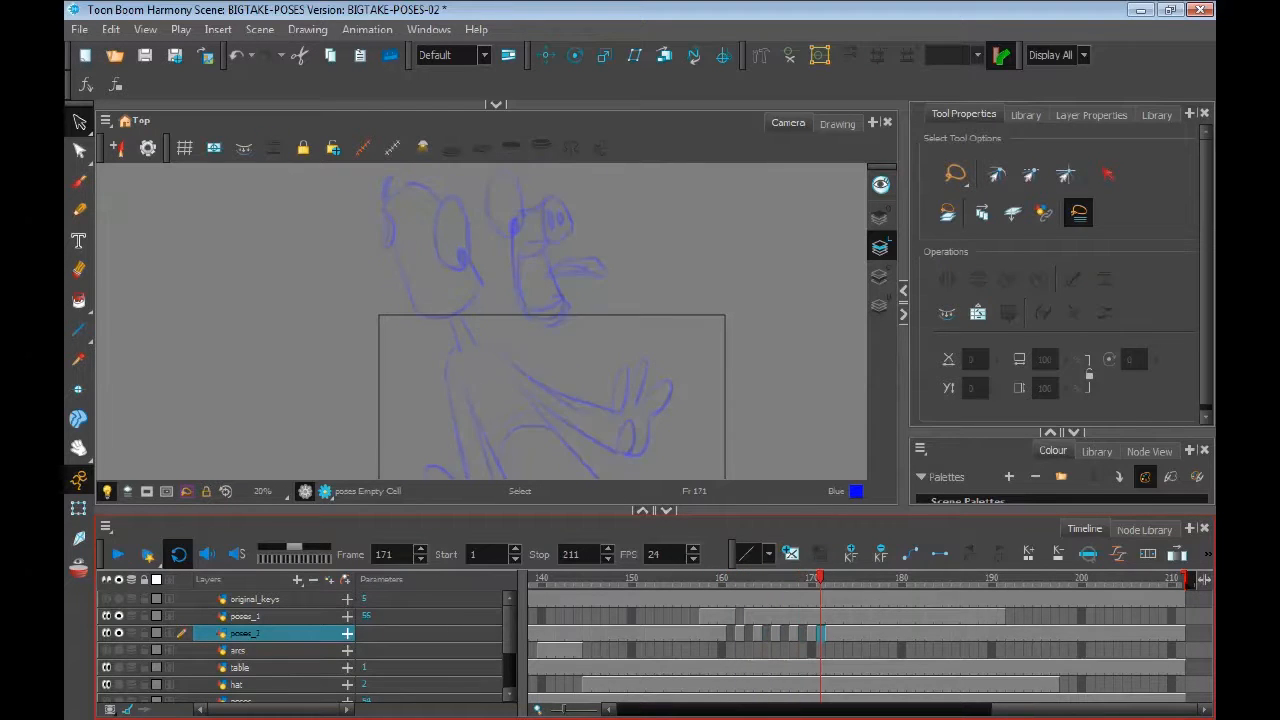
{"action": "left_click", "coordinate": [875, 633]}
{"action": "key", "text": "Delete"}
{"action": "left_click", "coordinate": [893, 633]}
{"action": "key", "text": "Delete"}
{"action": "left_click", "coordinate": [911, 633]}
{"action": "key", "text": "Delete"}
{"action": "left_click", "coordinate": [938, 633]}
{"action": "key", "text": "Delete"}
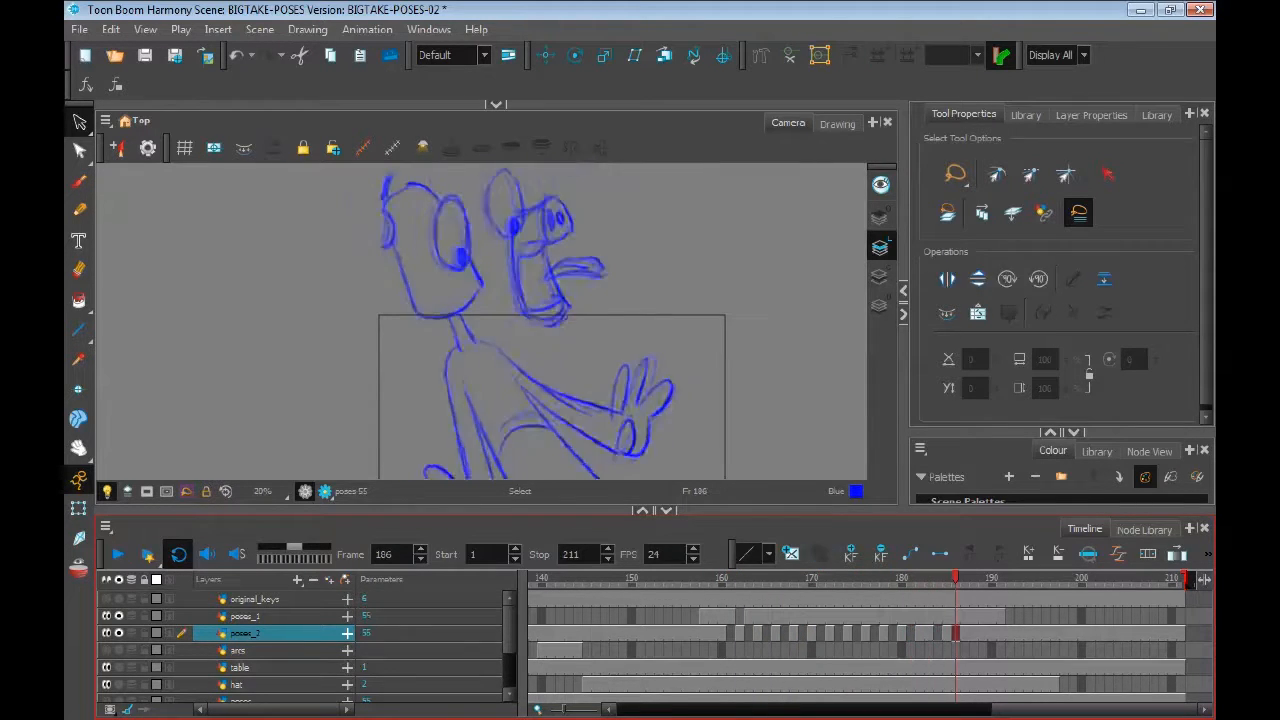
Try clearing the opposite alternate cells on poses_1 through the end of the take so both layers interleave
{"action": "left_click", "coordinate": [757, 616]}
{"action": "key", "text": "Delete"}
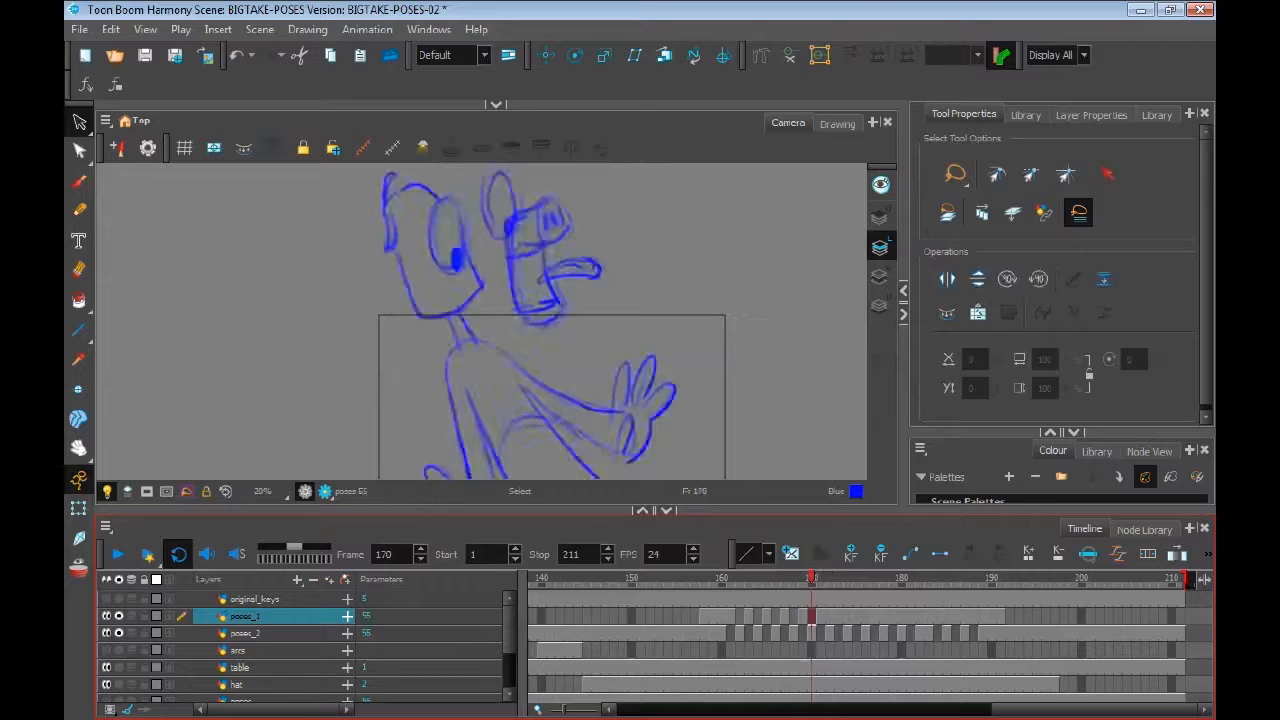
{"action": "left_click", "coordinate": [983, 616]}
{"action": "key", "text": "Delete"}
{"action": "left_click", "coordinate": [992, 633]}
{"action": "key", "text": "Delete"}
{"action": "left_click", "coordinate": [1001, 616]}
{"action": "key", "text": "Delete"}
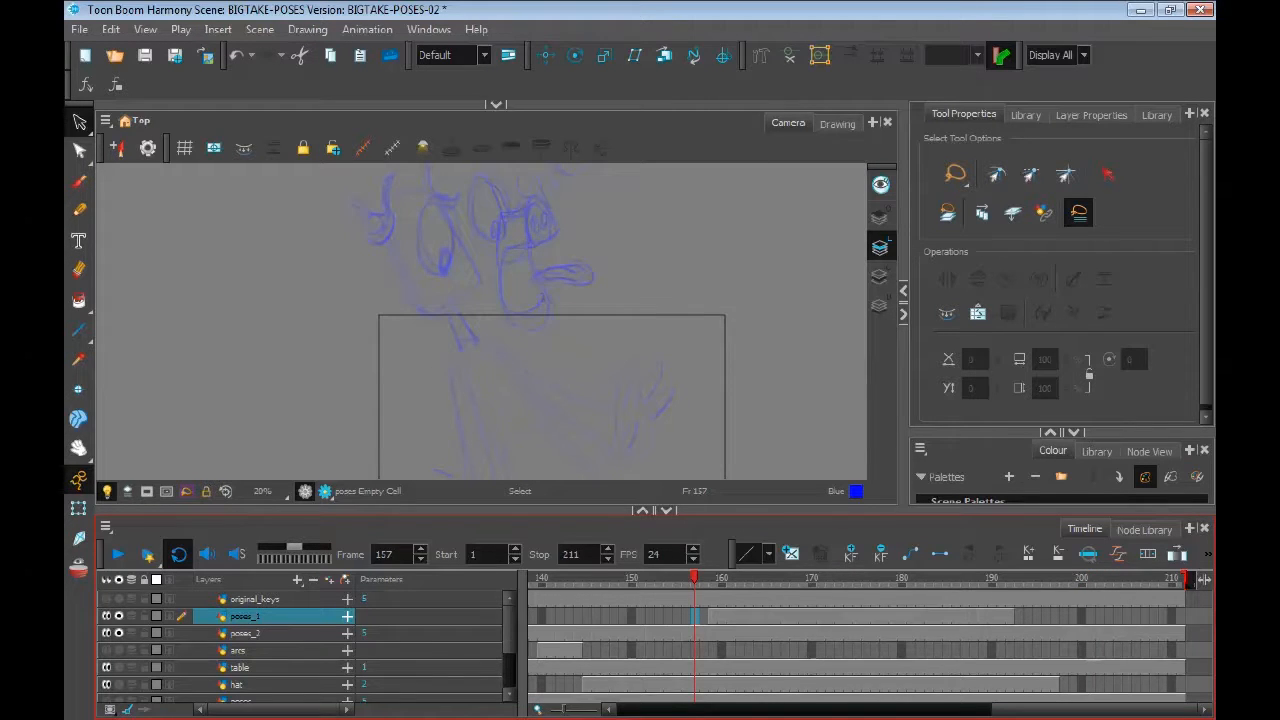
Clear alternate cells on poses_2 from frame 162 and the opposite cells on poses_1, interleaving the two layers to the take's end
{"action": "left_click", "coordinate": [740, 633]}
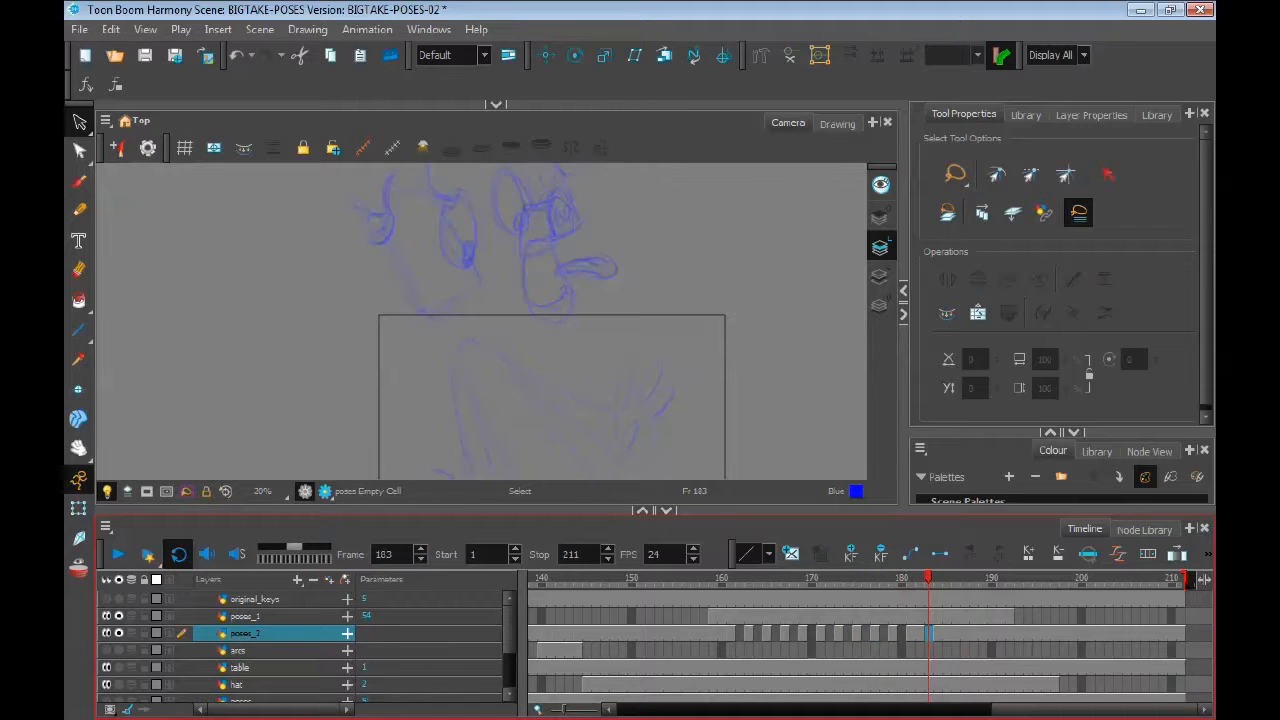
{"action": "left_click", "coordinate": [731, 616]}
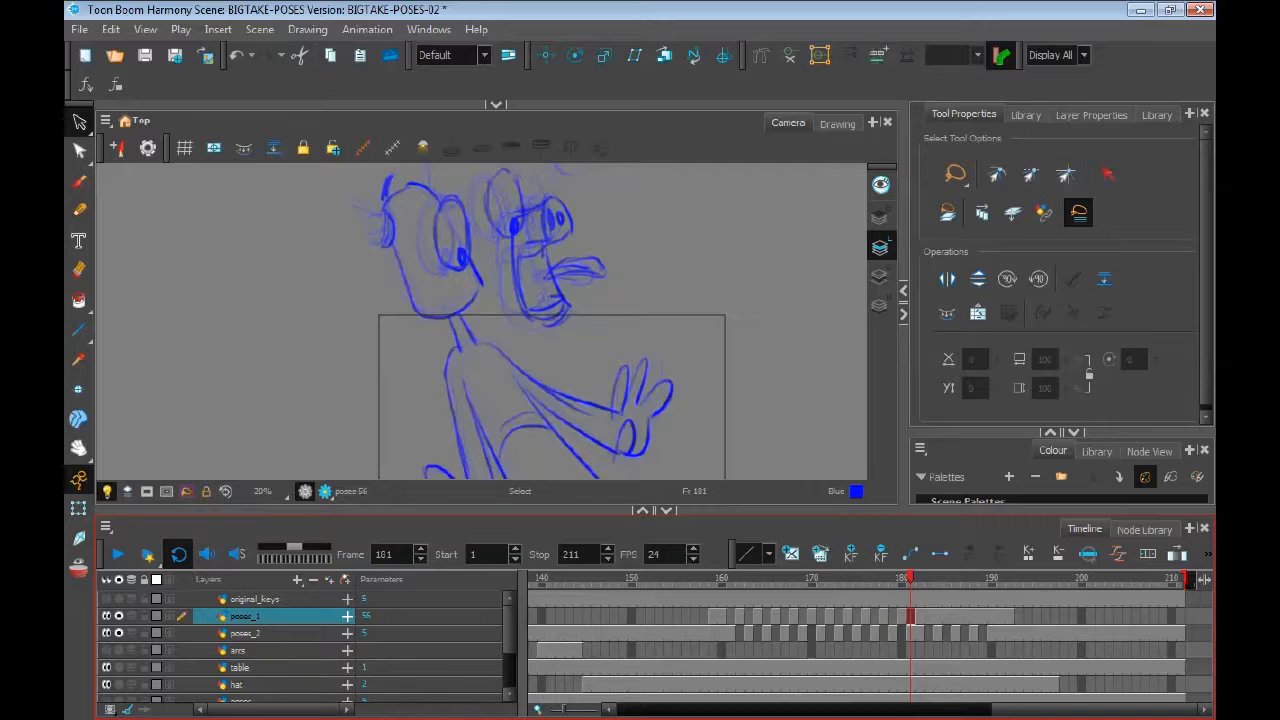
{"action": "left_click", "coordinate": [956, 616]}
{"action": "key", "text": "Delete"}
{"action": "left_click", "coordinate": [974, 616]}
{"action": "key", "text": "Delete"}
{"action": "left_click", "coordinate": [992, 616]}
{"action": "left_click", "coordinate": [1001, 633]}
{"action": "key", "text": "Delete"}
Clear the leftover cells at frame 160 on poses_2 and frame 159 on poses_1, and rename poses_1 as stagger
{"action": "left_click", "coordinate": [785, 633]}
{"action": "left_click_drag", "start_coordinate": [785, 578], "coordinate": [721, 578]}
{"action": "left_click", "coordinate": [721, 616]}
{"action": "left_click", "coordinate": [721, 633]}
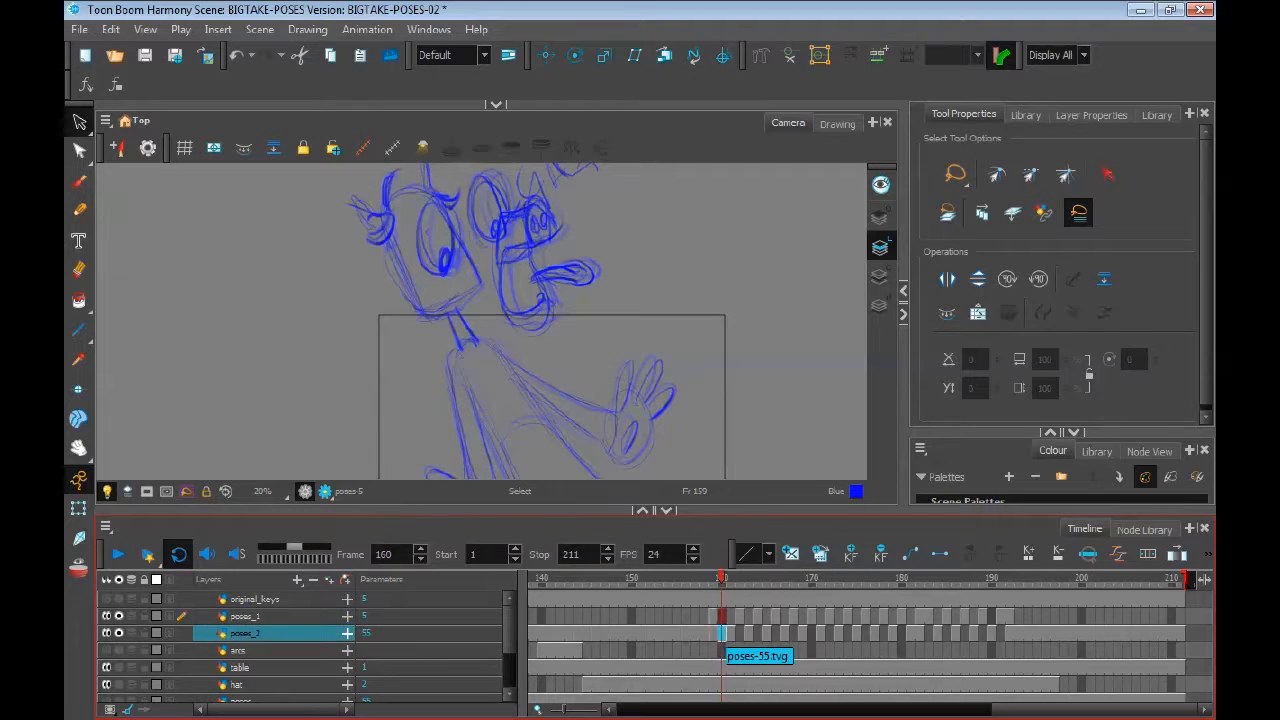
{"action": "left_click", "coordinate": [713, 616]}
{"action": "left_click_drag", "start_coordinate": [785, 578], "coordinate": [991, 578]}
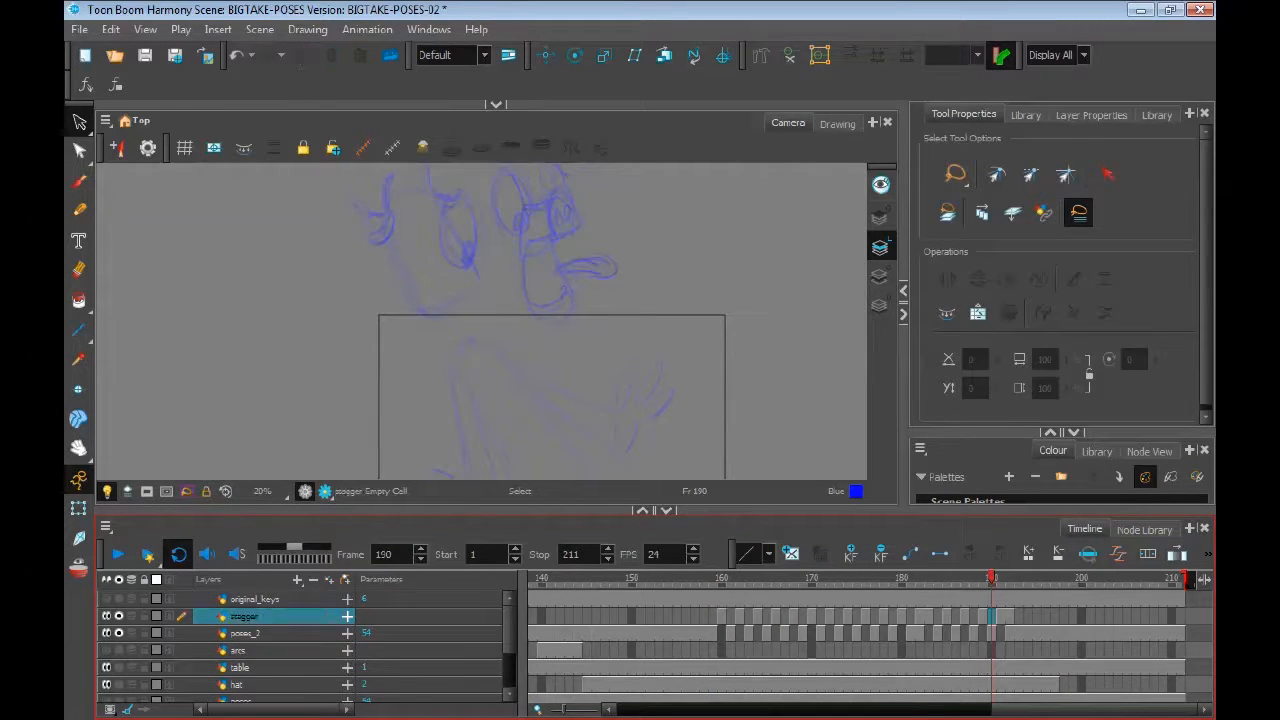
Retime the Camera-P keyframes around the start of the take, checking them against the drawings frame by frame
{"action": "left_click", "coordinate": [666, 510]}
{"action": "left_click", "coordinate": [655, 712]}
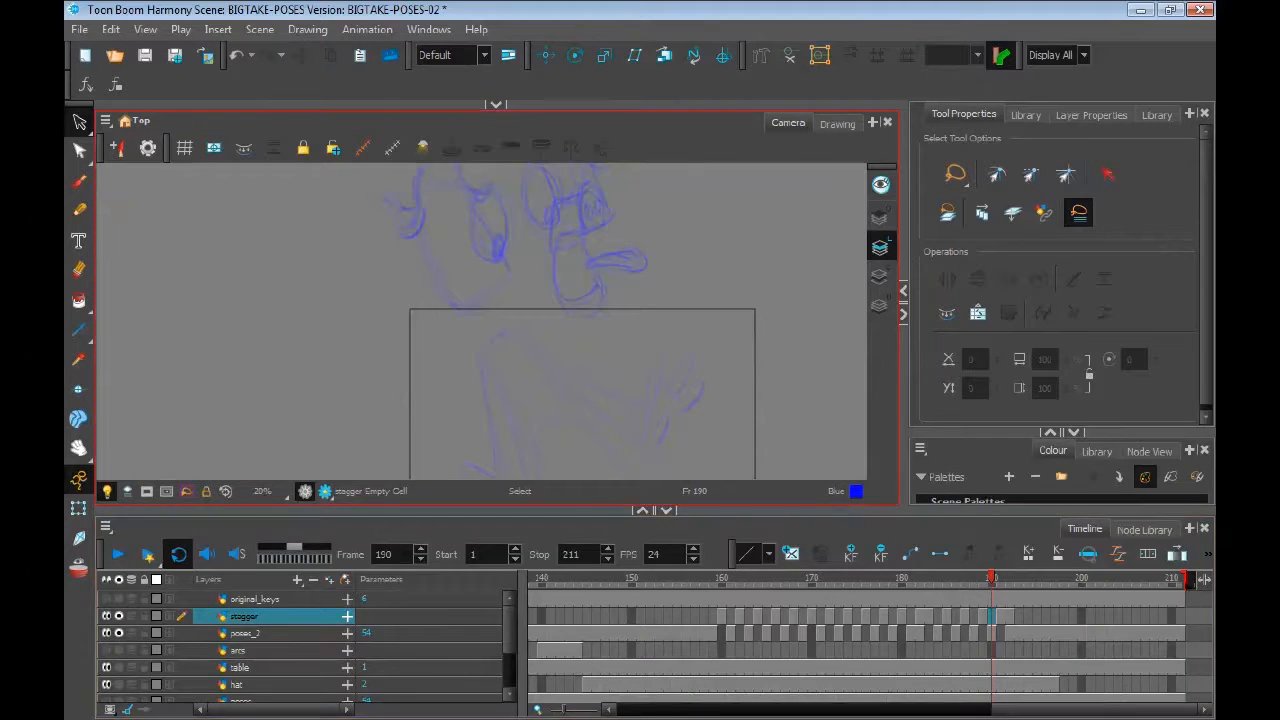
{"action": "left_click", "coordinate": [666, 510]}
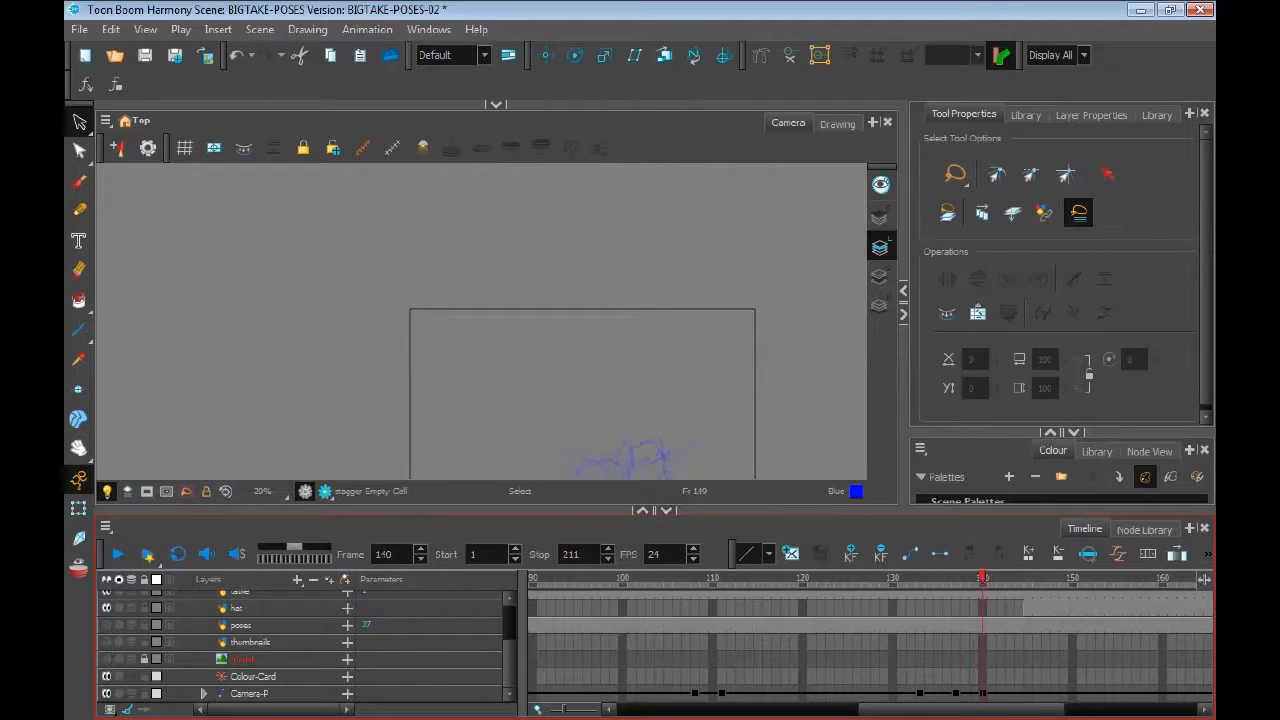
{"action": "left_click", "coordinate": [902, 693]}
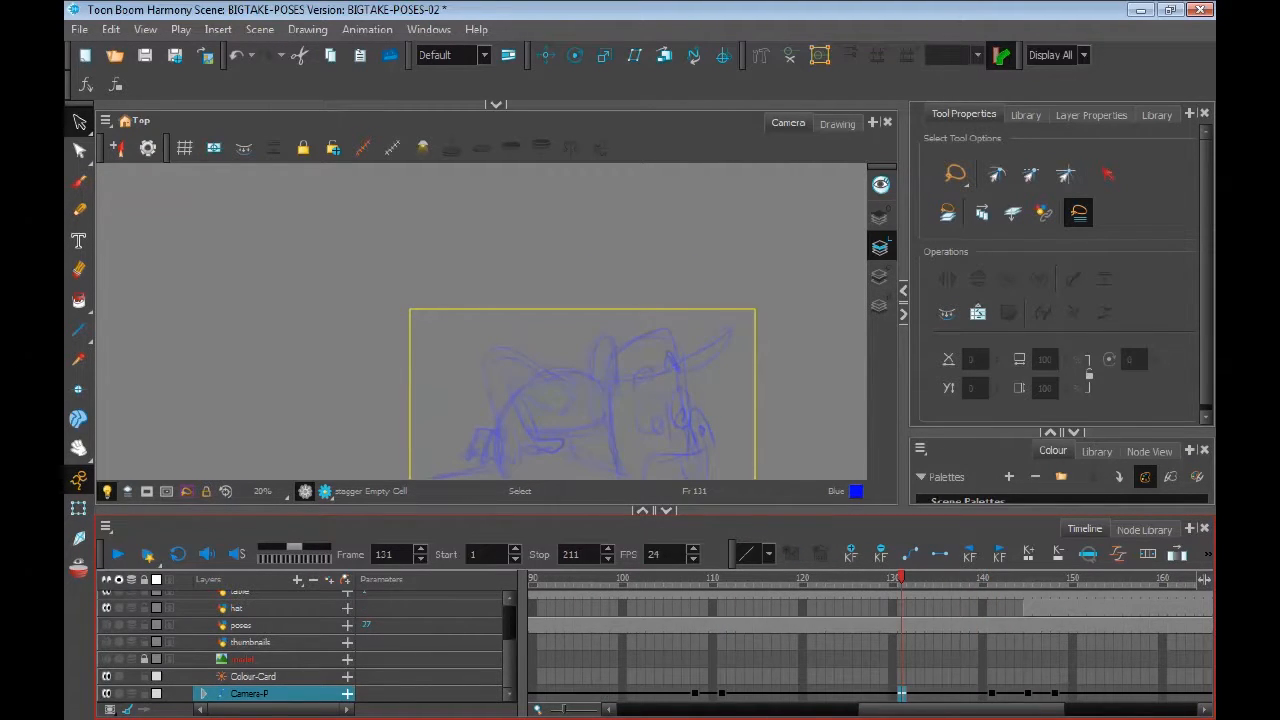
{"action": "left_click", "coordinate": [965, 693]}
{"action": "key", "text": "period"}
{"action": "key", "text": "comma"}
{"action": "key", "text": "comma"}
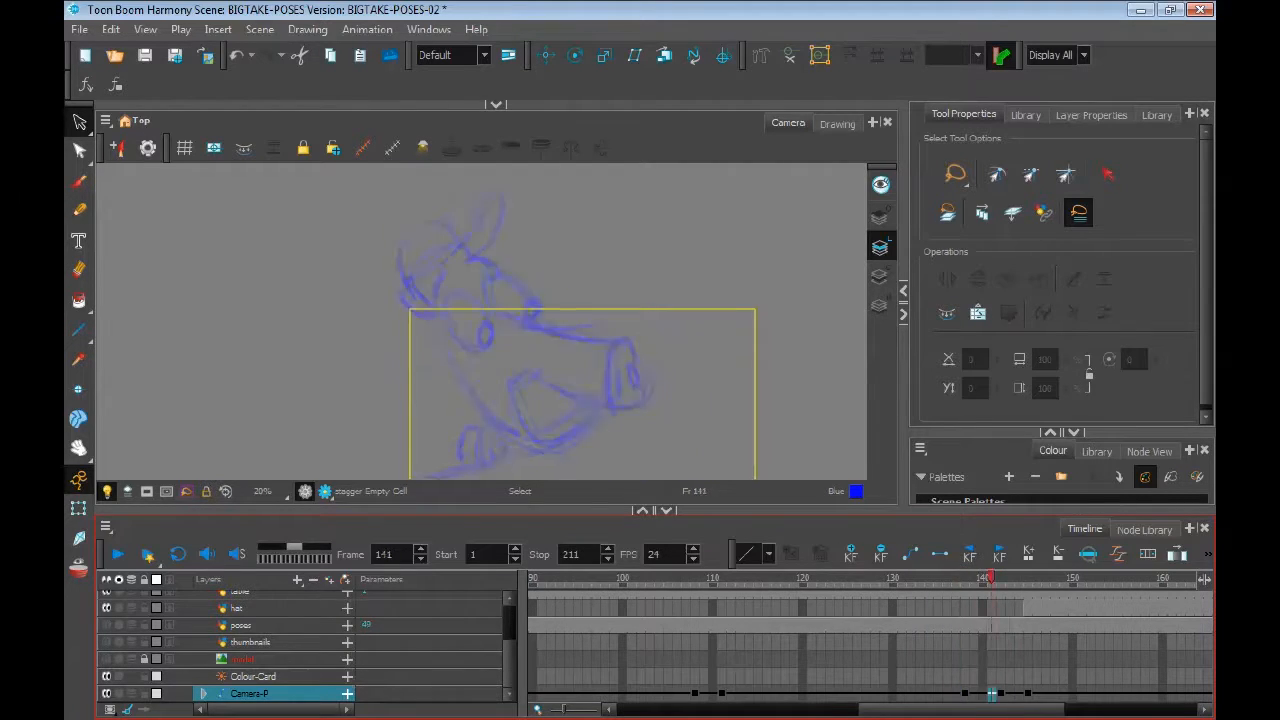
{"action": "key", "text": "comma"}
{"action": "key", "text": "comma"}
{"action": "key", "text": "comma"}
{"action": "key", "text": "comma"}
{"action": "key", "text": "comma"}
{"action": "key", "text": "comma"}
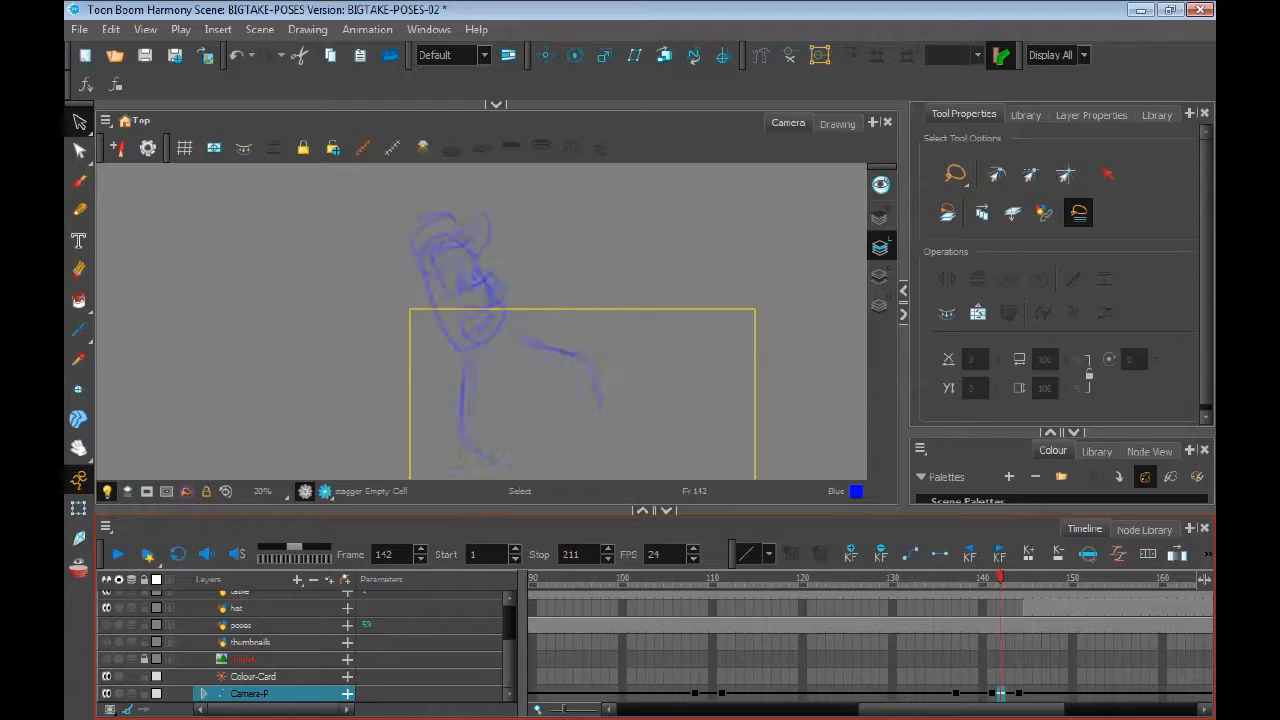
Set the Camera-P move into the take to run from frame 140 to 143, and step through the stagger to frame 188
{"action": "key", "text": "period"}
{"action": "key", "text": "period"}
{"action": "key", "text": "period"}
{"action": "key", "text": "period"}
{"action": "key", "text": "period"}
{"action": "key", "text": "period"}
{"action": "key", "text": "period"}
{"action": "key", "text": "period"}
{"action": "key", "text": "period"}
{"action": "key", "text": "period"}
{"action": "key", "text": "period"}
{"action": "key", "text": "period"}
{"action": "key", "text": "period"}
{"action": "key", "text": "period"}
{"action": "key", "text": "period"}
{"action": "key", "text": "period"}
{"action": "key", "text": "period"}
{"action": "key", "text": "period"}
{"action": "key", "text": "period"}
{"action": "key", "text": "period"}
{"action": "key", "text": "period"}
{"action": "key", "text": "period"}
{"action": "key", "text": "period"}
{"action": "key", "text": "period"}
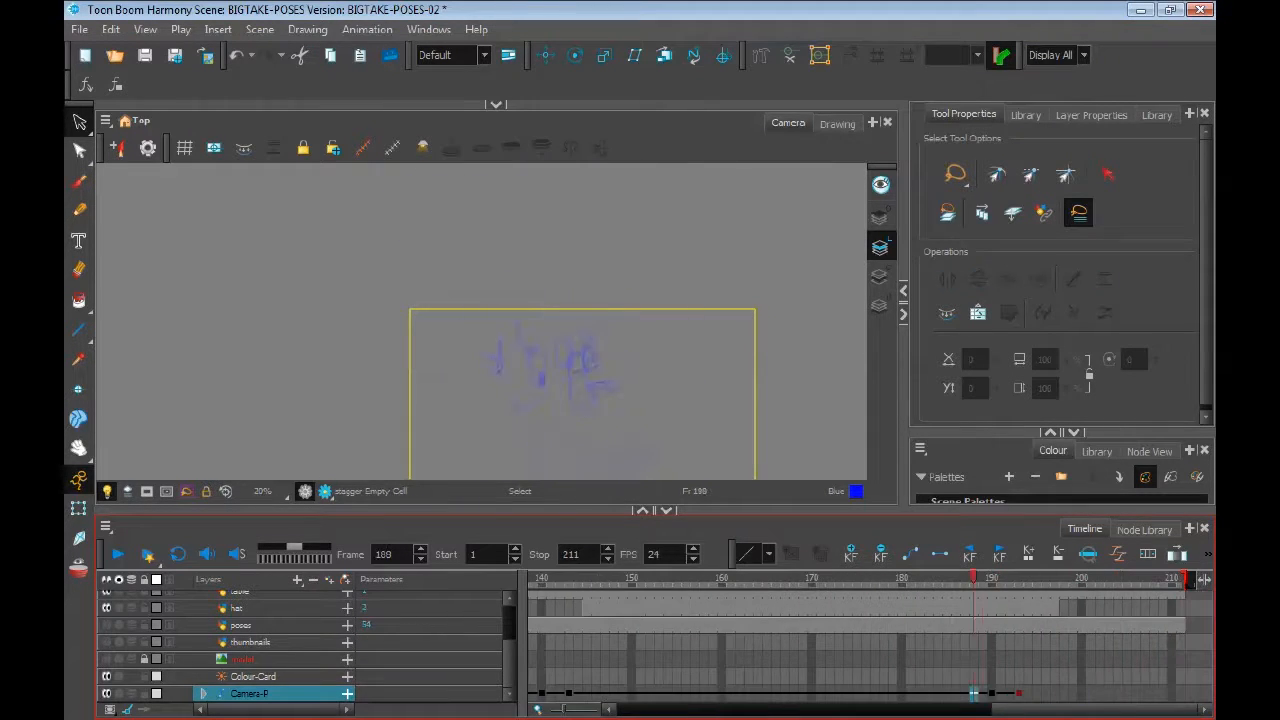
Move the Camera-P keyframes after the take to frames 198 and 201, and step through the scene's ending
{"action": "key", "text": "comma"}
{"action": "key", "text": "comma"}
{"action": "key", "text": "comma"}
{"action": "key", "text": "comma"}
{"action": "key", "text": "comma"}
{"action": "key", "text": "comma"}
{"action": "key", "text": "comma"}
{"action": "key", "text": "comma"}
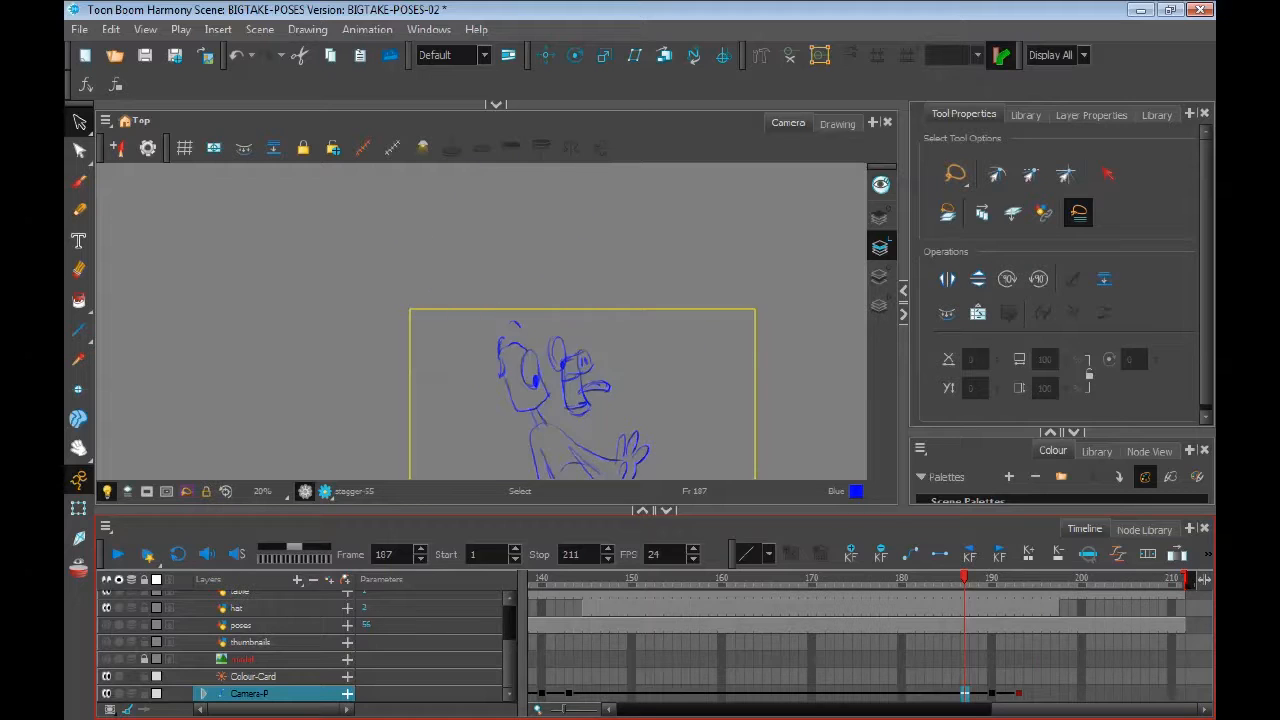
{"action": "key", "text": "period"}
{"action": "key", "text": "period"}
{"action": "key", "text": "period"}
{"action": "key", "text": "period"}
{"action": "key", "text": "period"}
{"action": "key", "text": "period"}
{"action": "key", "text": "period"}
{"action": "key", "text": "period"}
{"action": "key", "text": "period"}
{"action": "key", "text": "period"}
{"action": "key", "text": "period"}
{"action": "key", "text": "period"}
{"action": "key", "text": "period"}
{"action": "key", "text": "period"}
{"action": "key", "text": "period"}
{"action": "key", "text": "period"}
{"action": "key", "text": "period"}
{"action": "key", "text": "period"}
{"action": "key", "text": "period"}
{"action": "key", "text": "period"}
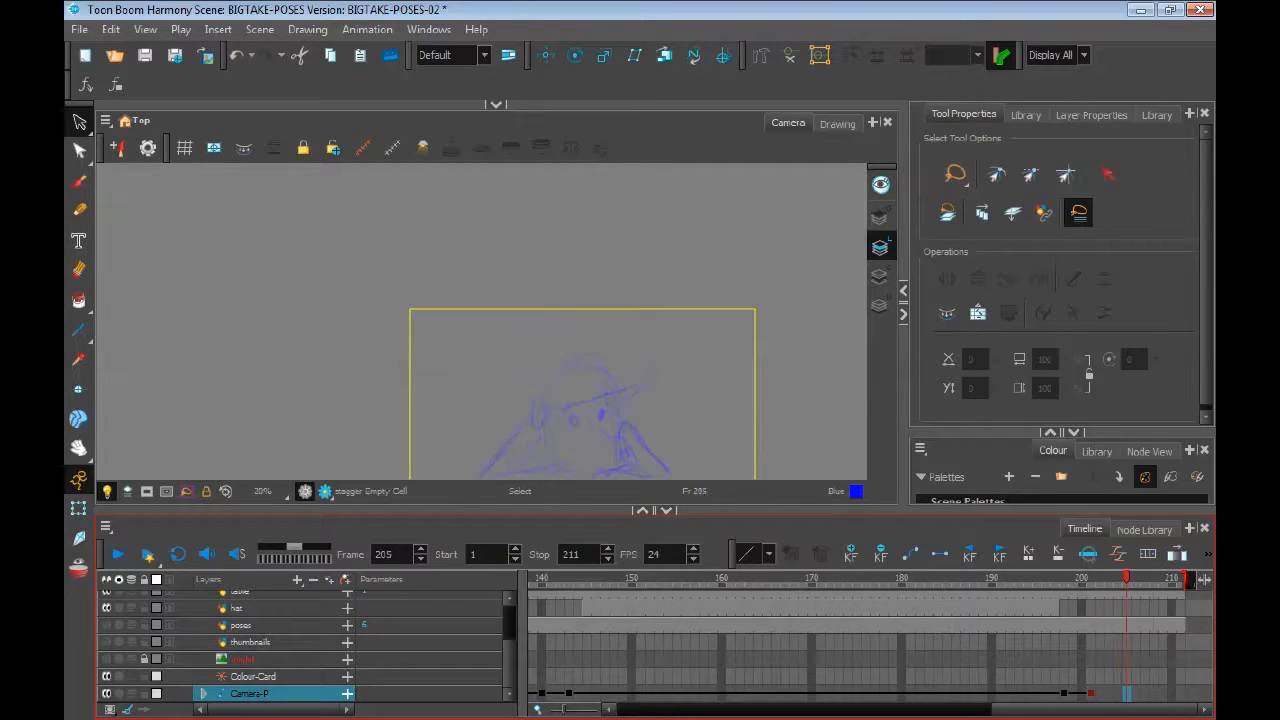
Review the scene in an enlarged Camera view, checking the framing of the take and the retimed camera moves
{"action": "left_click", "coordinate": [667, 510]}
{"action": "scroll", "coordinate": [695, 660], "scroll_direction": "up", "scroll_amount": 3}
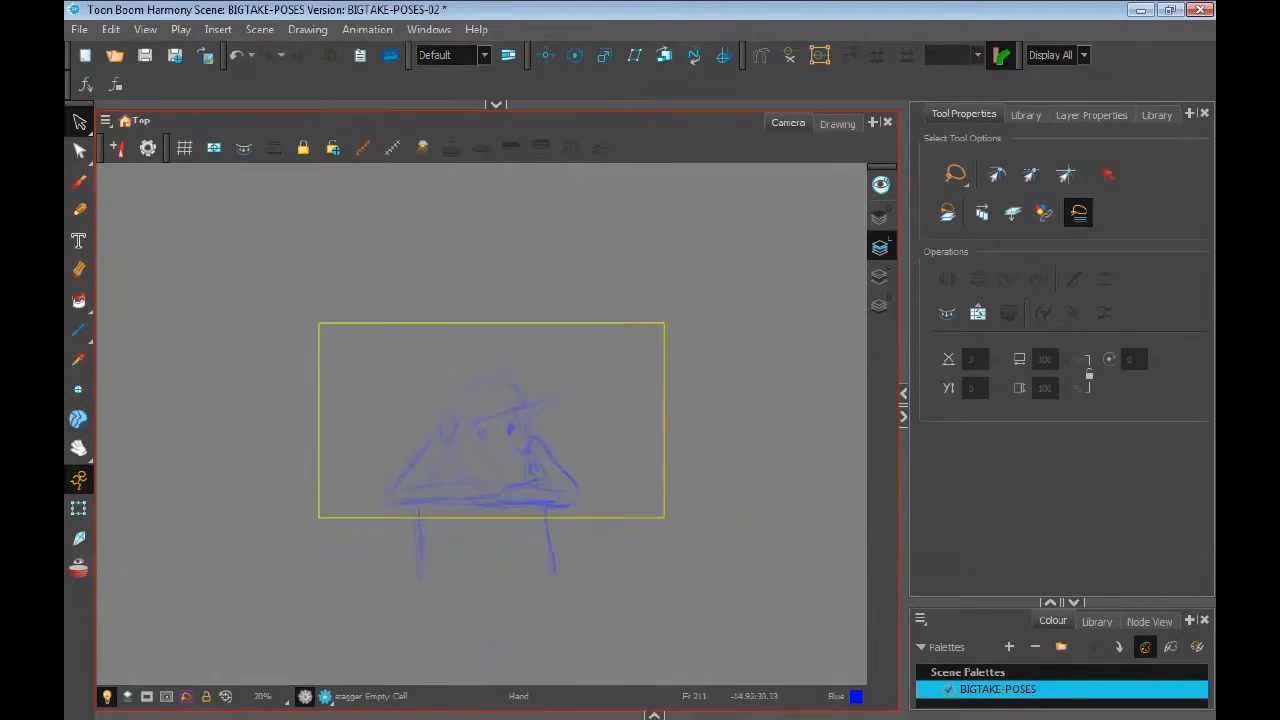
{"action": "left_click", "coordinate": [655, 714]}
{"action": "key", "text": "period"}
{"action": "key", "text": "period"}
{"action": "left_click", "coordinate": [655, 510]}
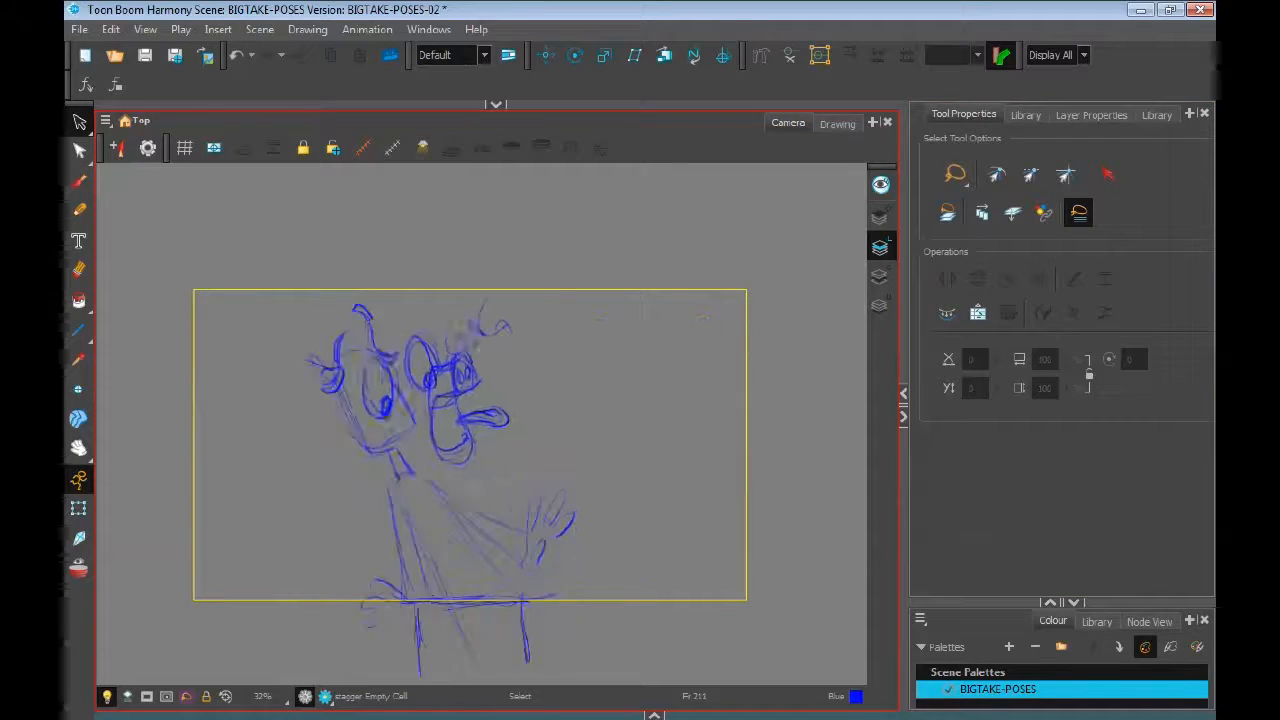
{"action": "left_click", "coordinate": [655, 714]}
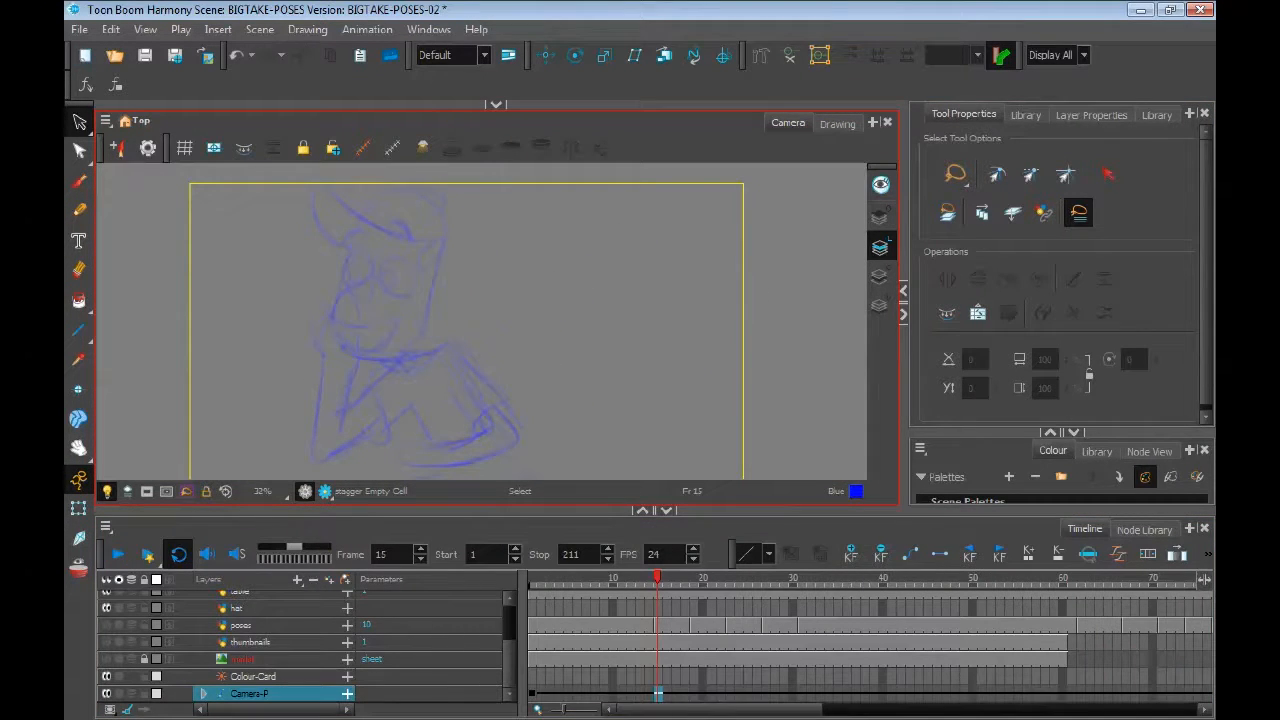